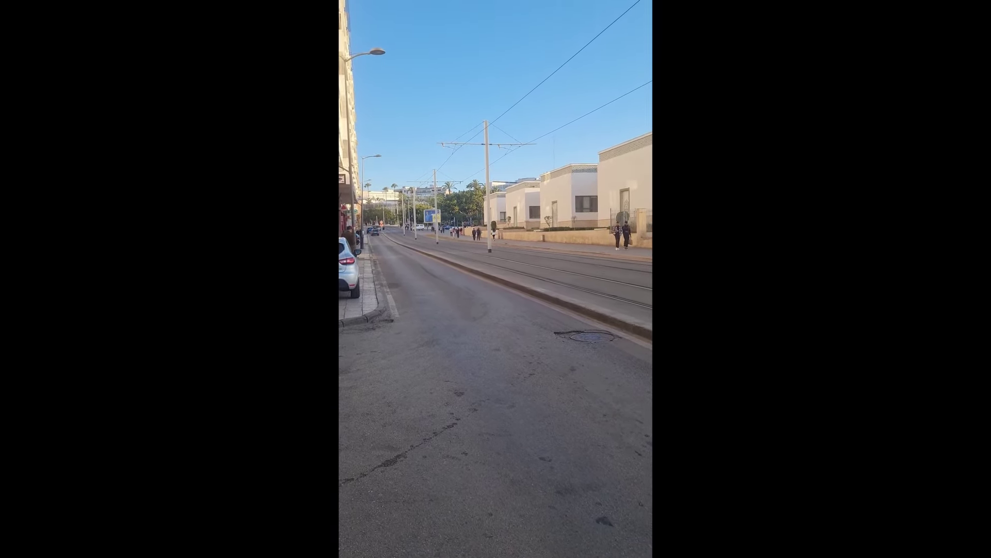
Close the full-screen street video preview and switch over to DaVinci Resolve
key(Escape)
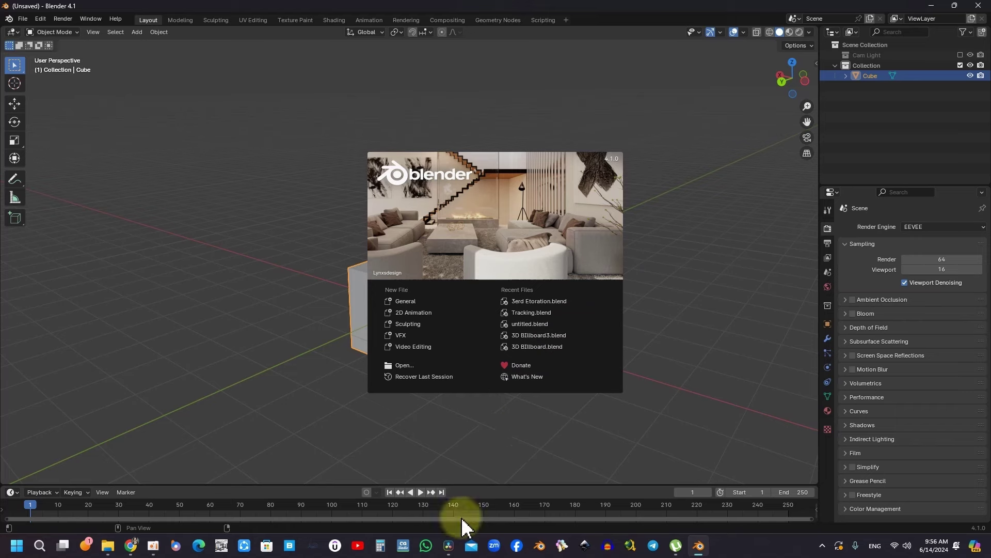
click(448, 545)
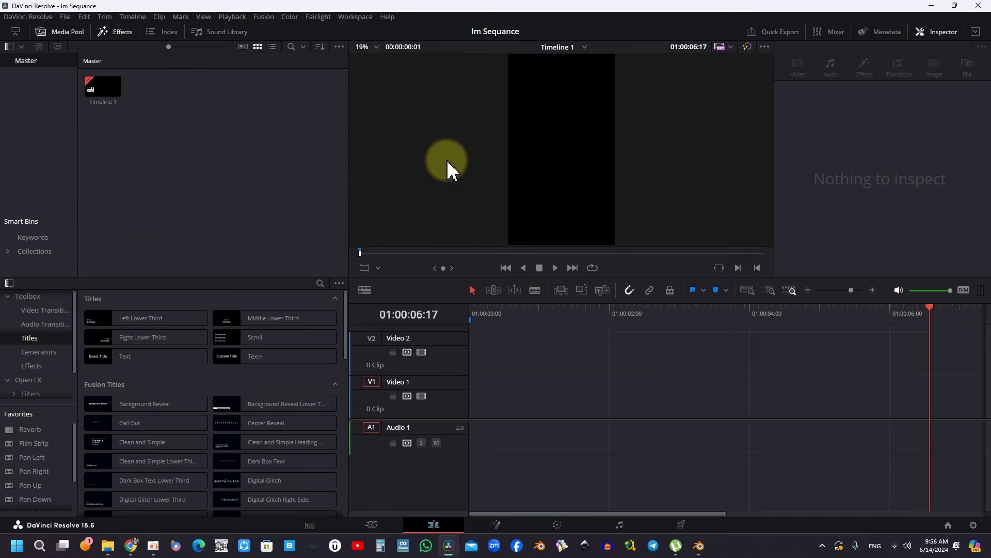
Import RABAT.mp4 at its own frame rate, place it on Timeline 1, and delete its audio
click(108, 545)
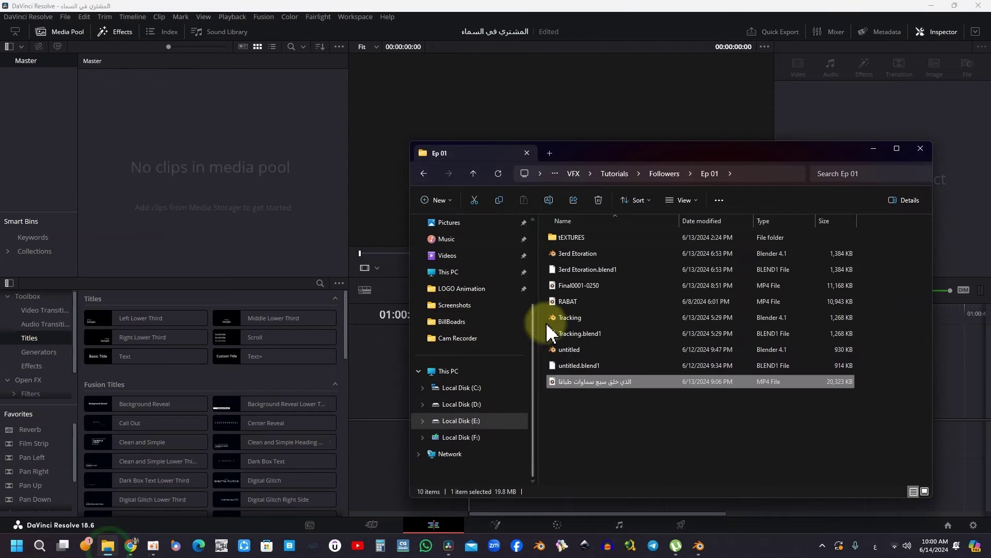
drag(620, 302, 193, 155)
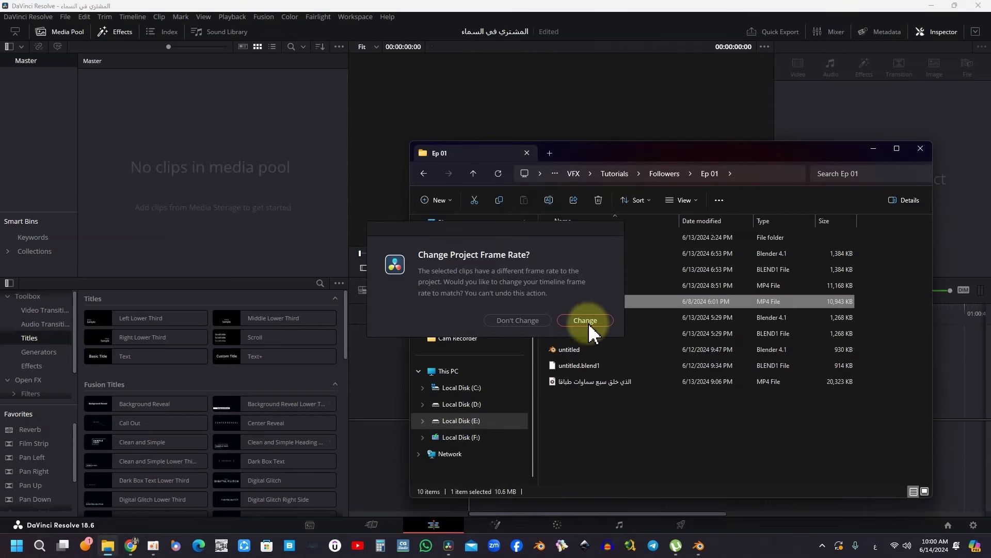
click(585, 320)
mouse_move(102, 87)
mouse_down()
mouse_move(513, 424)
mouse_move(471, 413)
mouse_up()
click(590, 439)
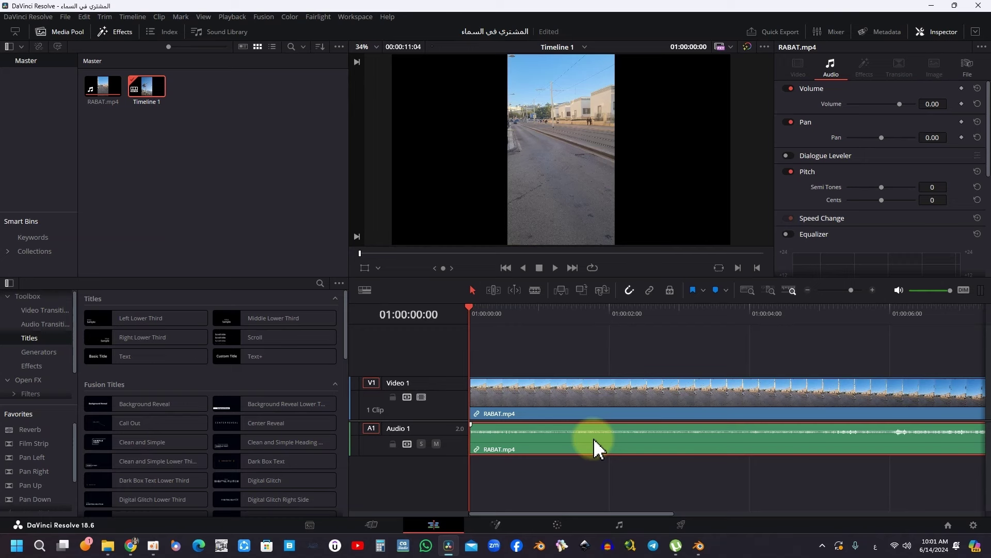
key(Delete)
right_click(153, 92)
mouse_move(232, 88)
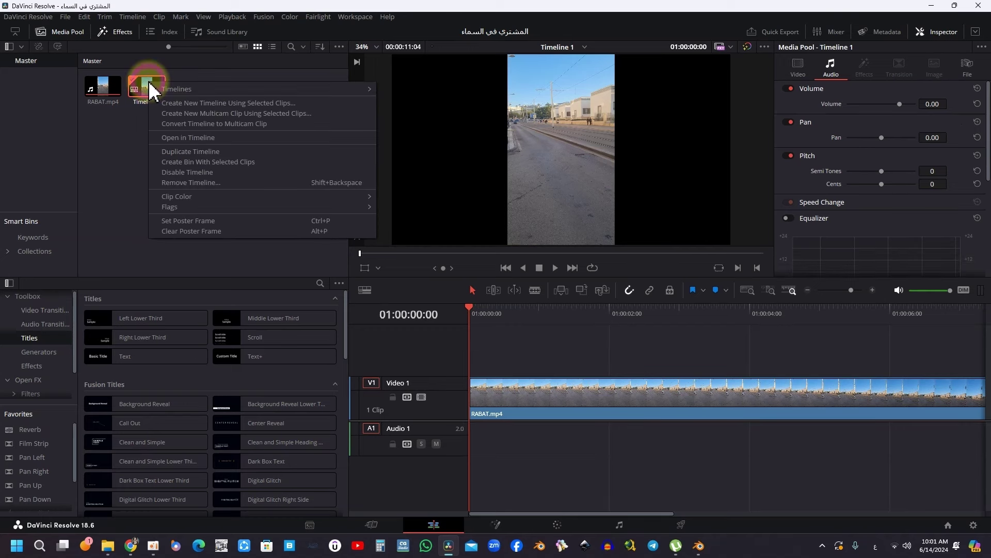
Override project settings to give Timeline 1 the vertical 1080 x 1920 resolution
click(390, 91)
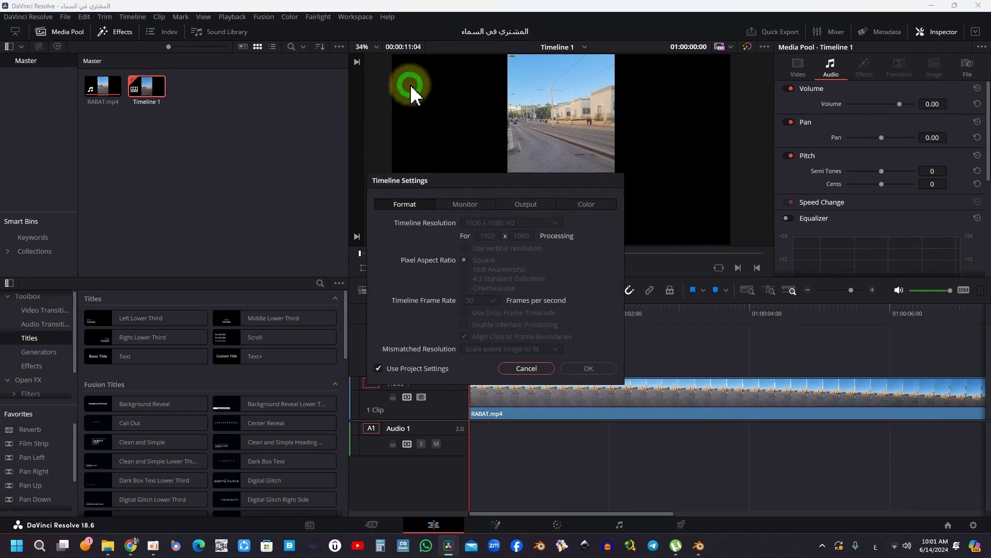
click(380, 367)
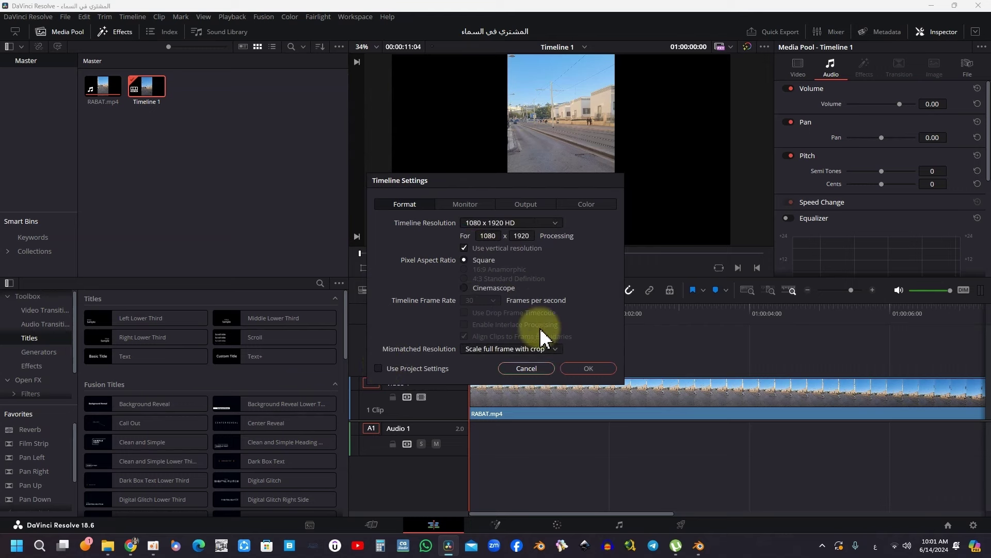
click(586, 367)
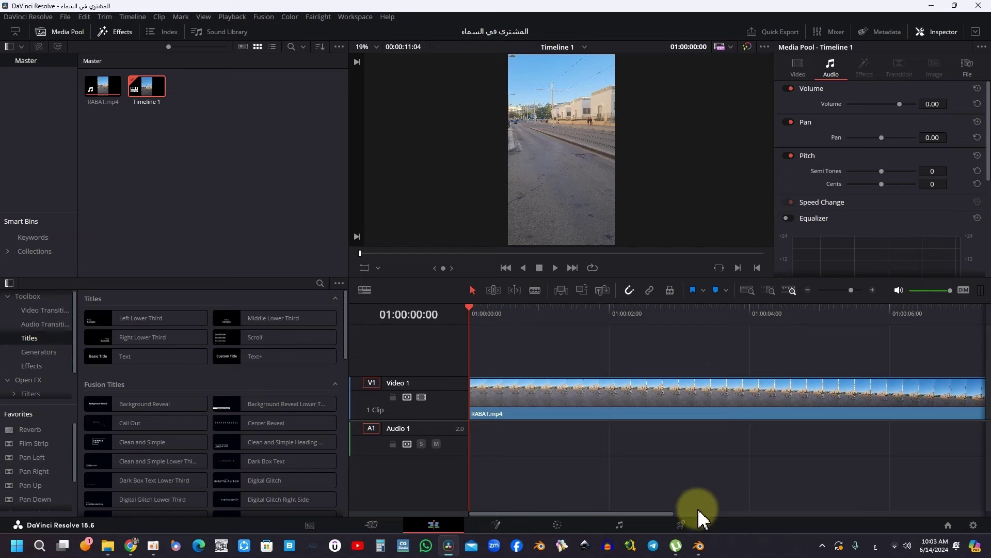
click(683, 525)
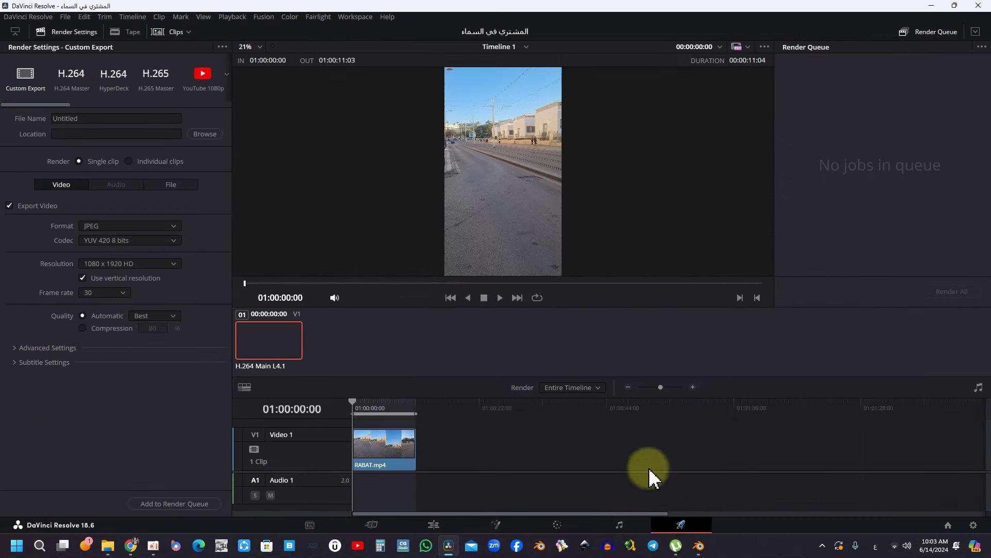
Set up a Custom Export in JPEG format saving into the Composit folder
click(22, 83)
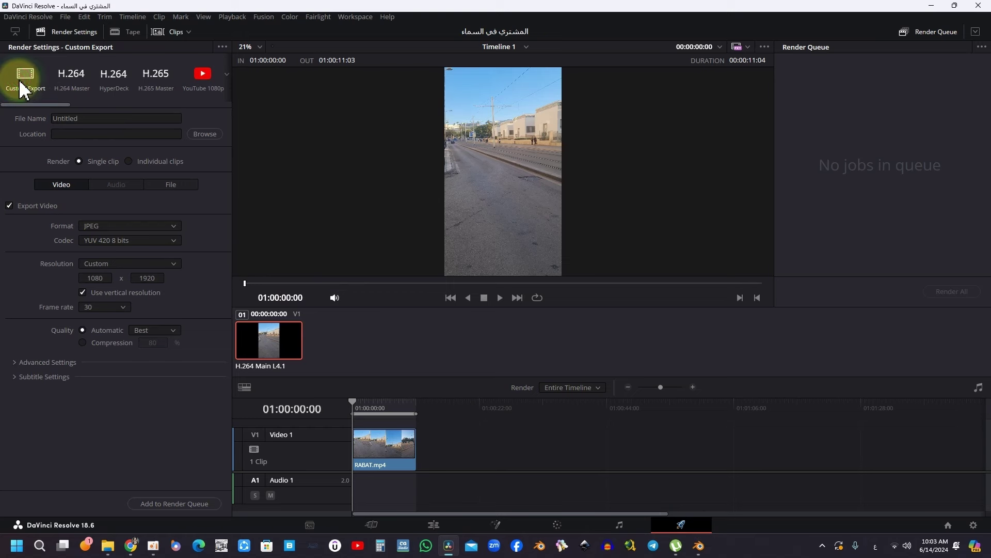
click(143, 226)
click(143, 226)
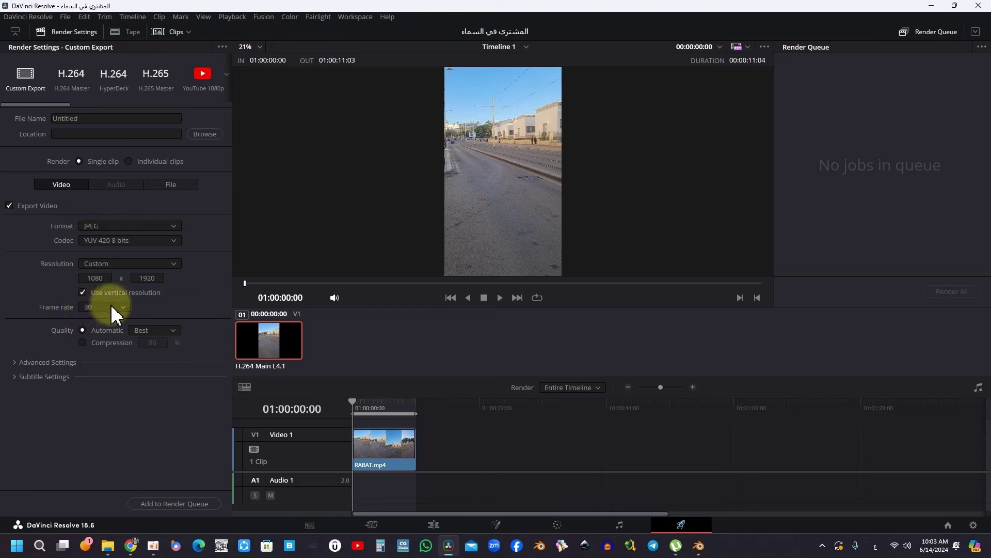
click(208, 137)
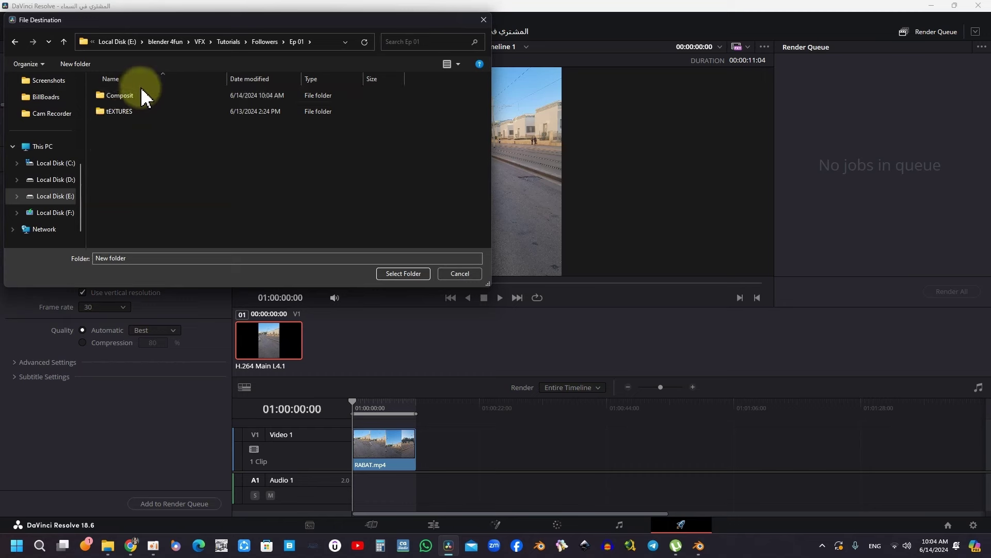
click(138, 96)
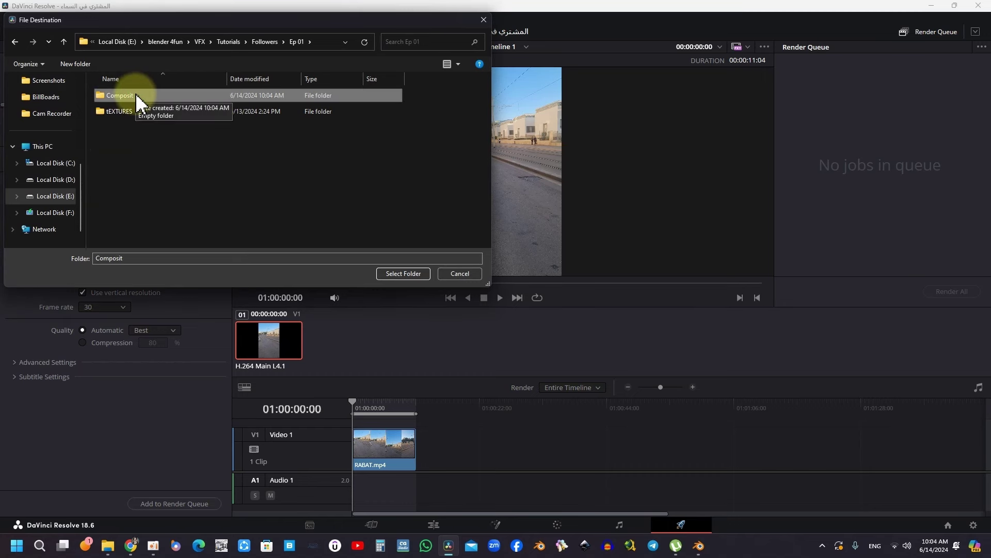
double_click(135, 93)
click(404, 273)
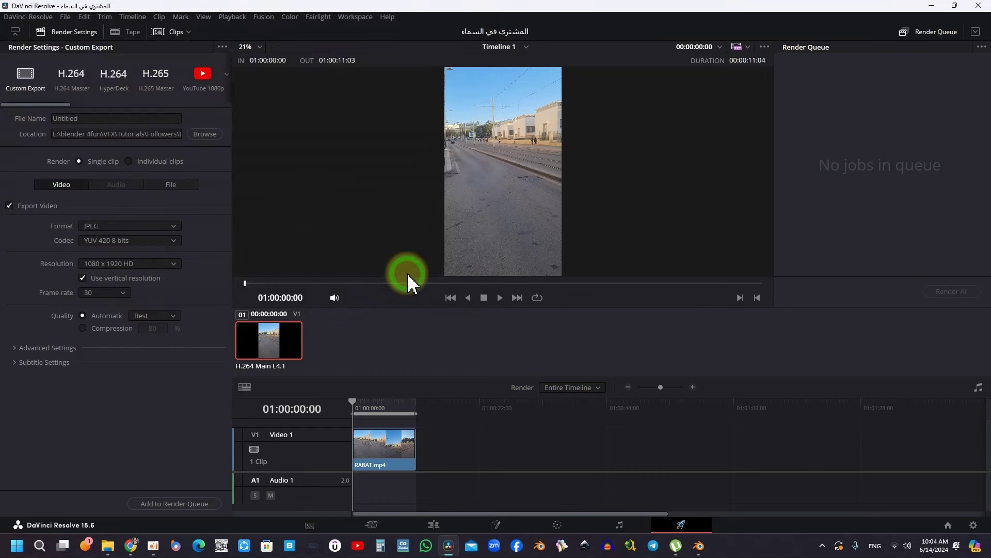
Queue and render the JPEG image sequence job
click(199, 504)
click(955, 294)
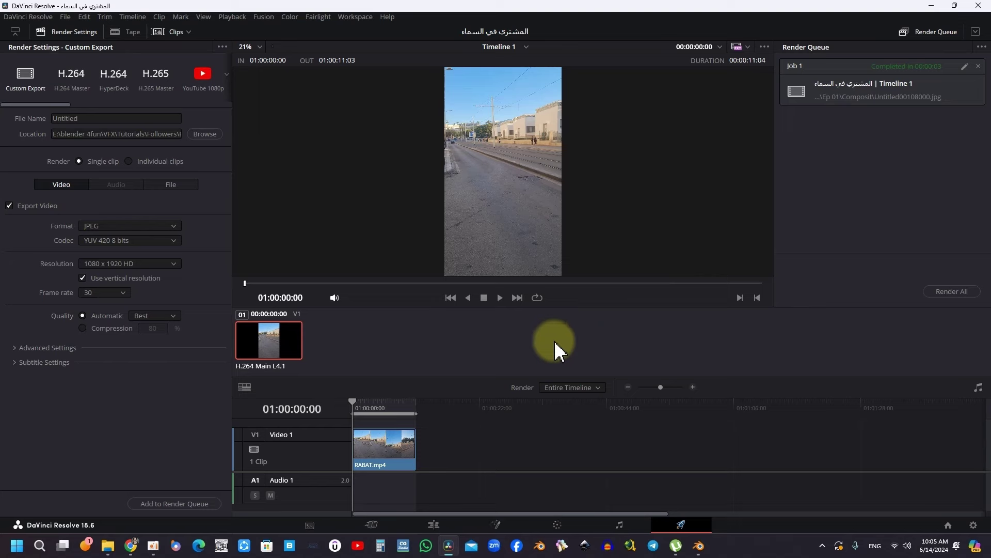
click(558, 525)
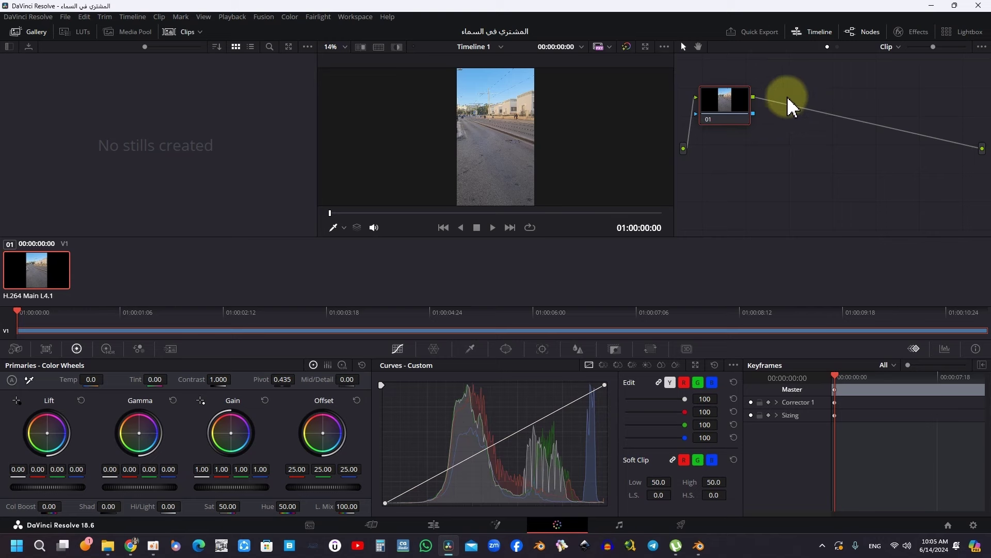
Add a serial node after node 01 in the Color node graph
drag(827, 79, 770, 133)
click(729, 100)
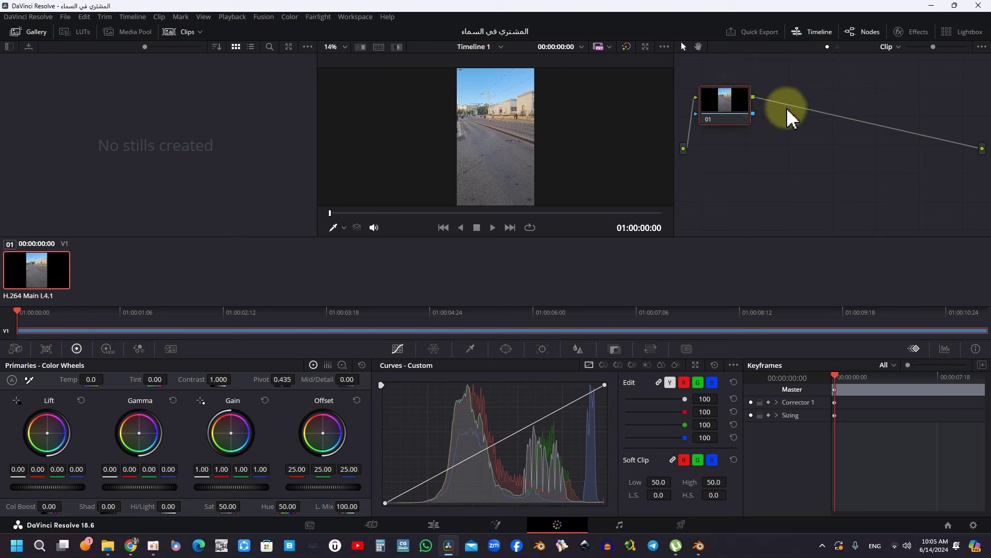
key(alt+s)
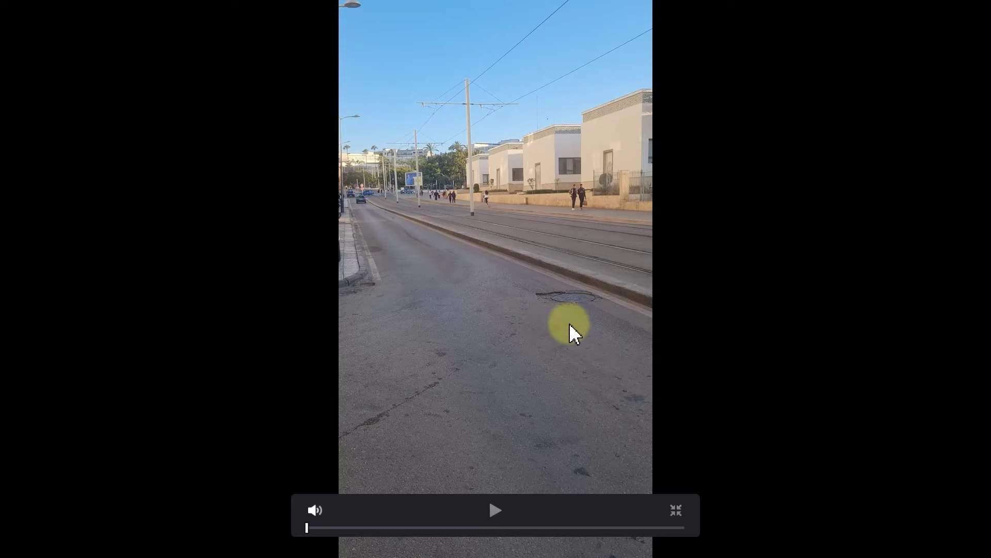
Shape the Custom curve into an S, lifting highlights and pulling down shadows
key(Escape)
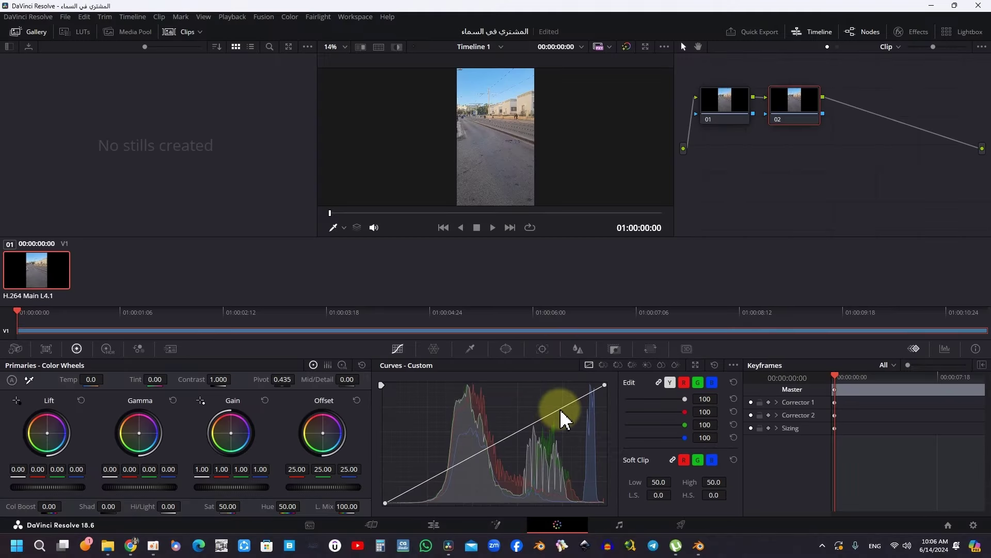
drag(558, 410, 535, 402)
drag(435, 475, 438, 488)
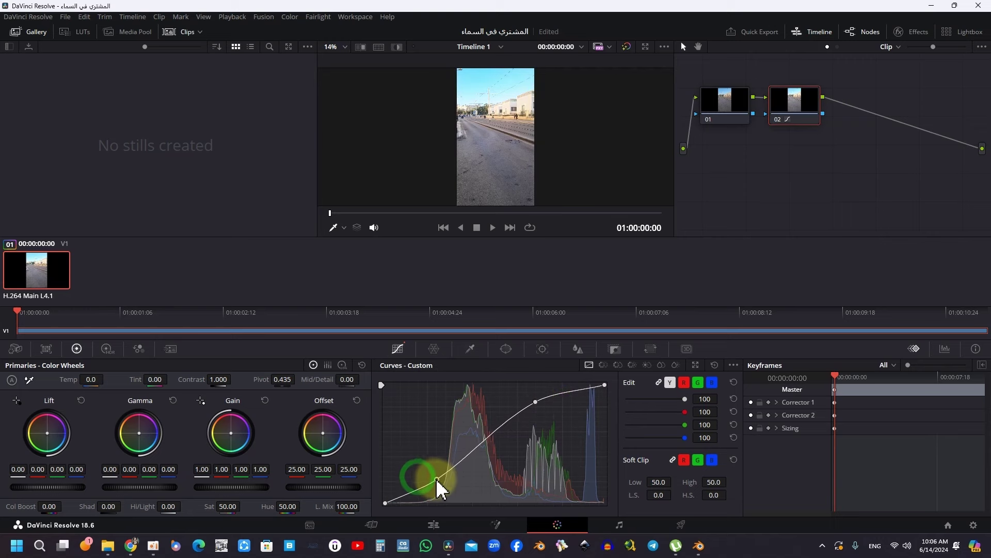
drag(535, 402, 521, 398)
click(443, 478)
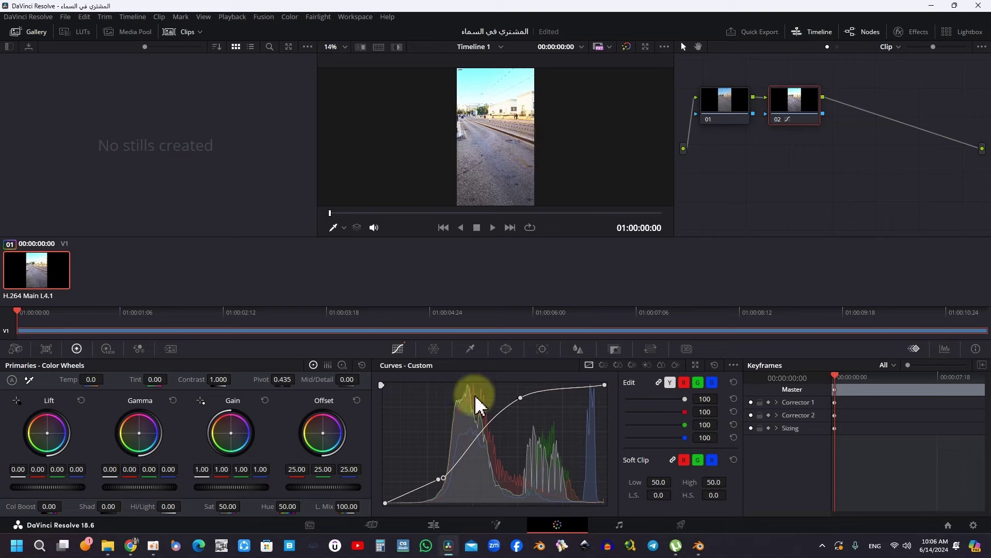
click(681, 525)
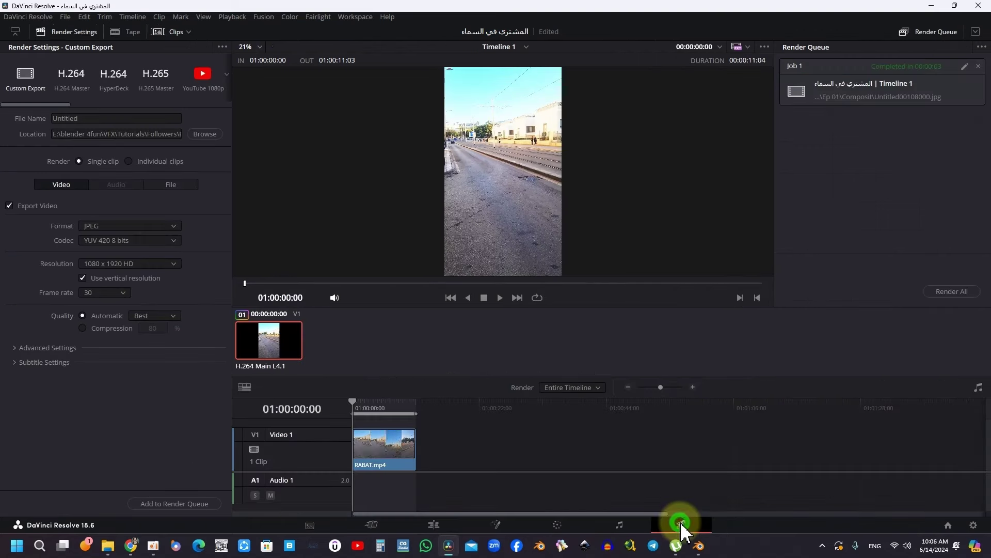
Make a new Tracking folder inside Ep 01 and set it as the render destination
click(211, 129)
click(248, 42)
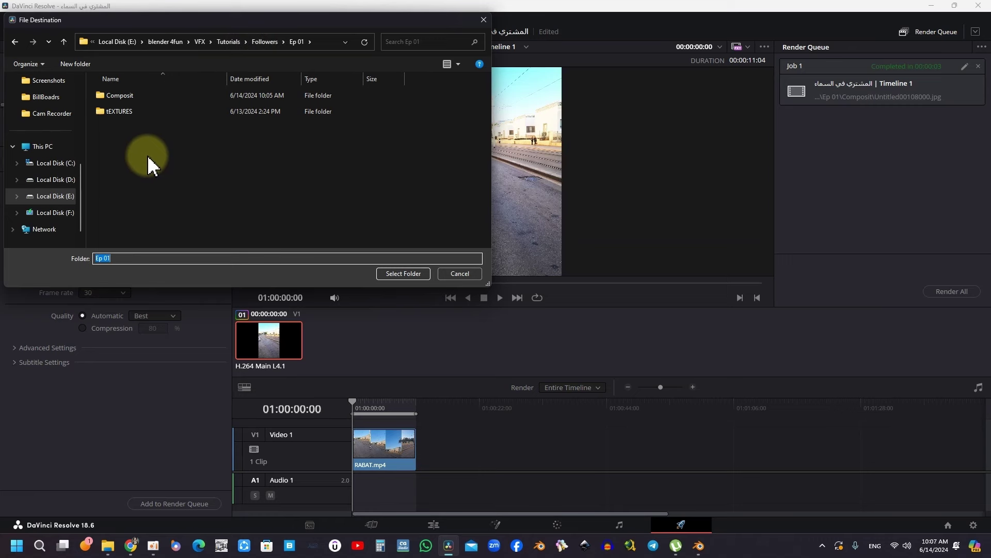
right_click(124, 139)
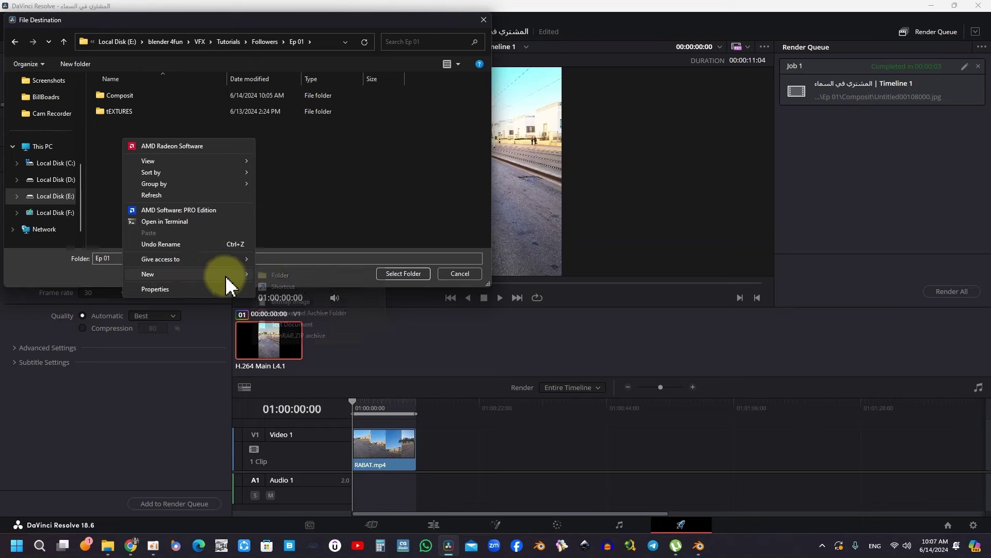
click(274, 276)
text(Tracking)
key(Return)
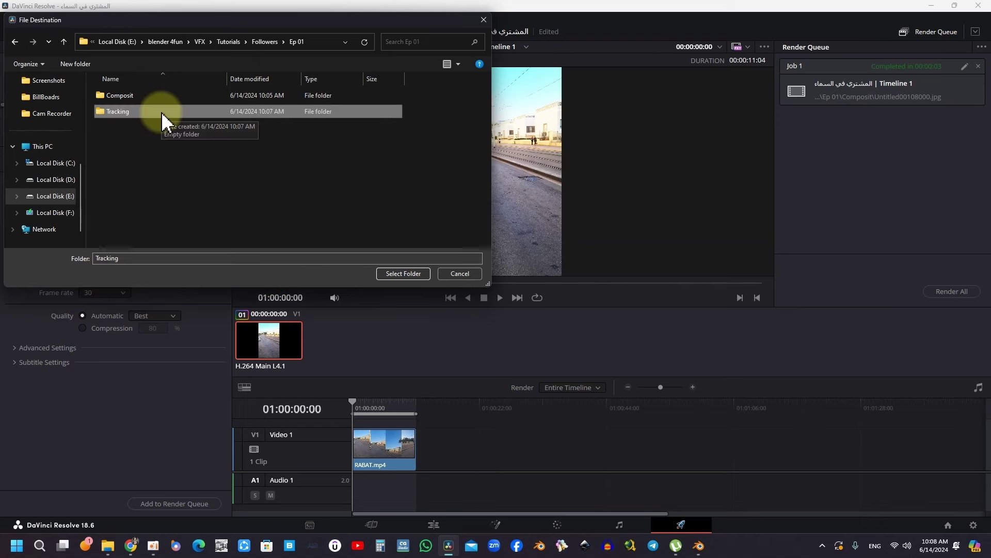
double_click(161, 112)
click(405, 272)
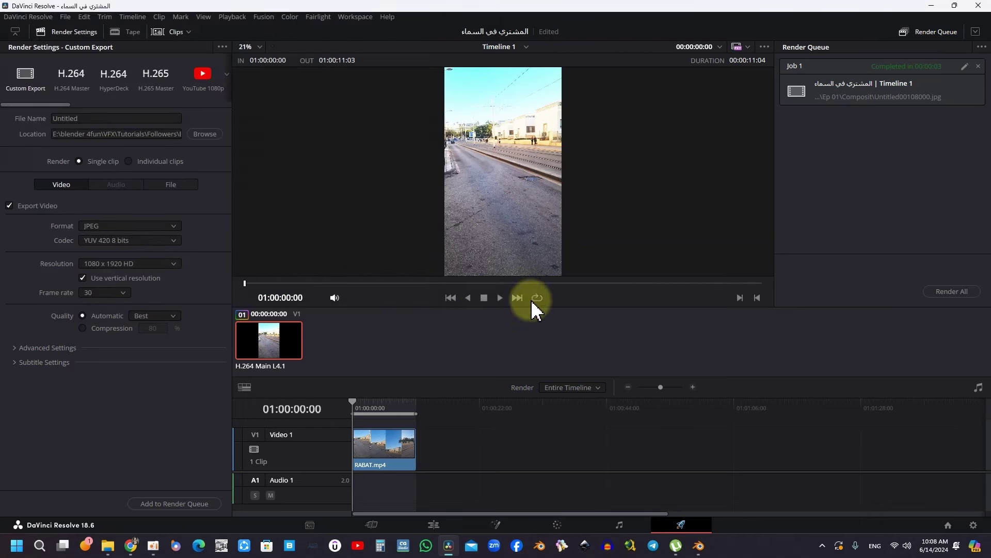
Replace old Job 1 with a new JPEG render job and render it
click(978, 66)
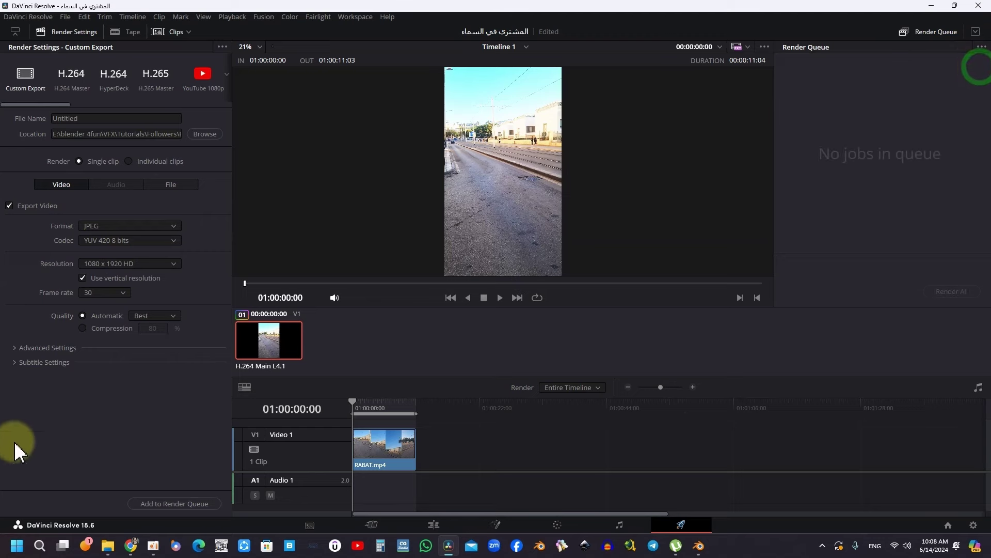
click(176, 503)
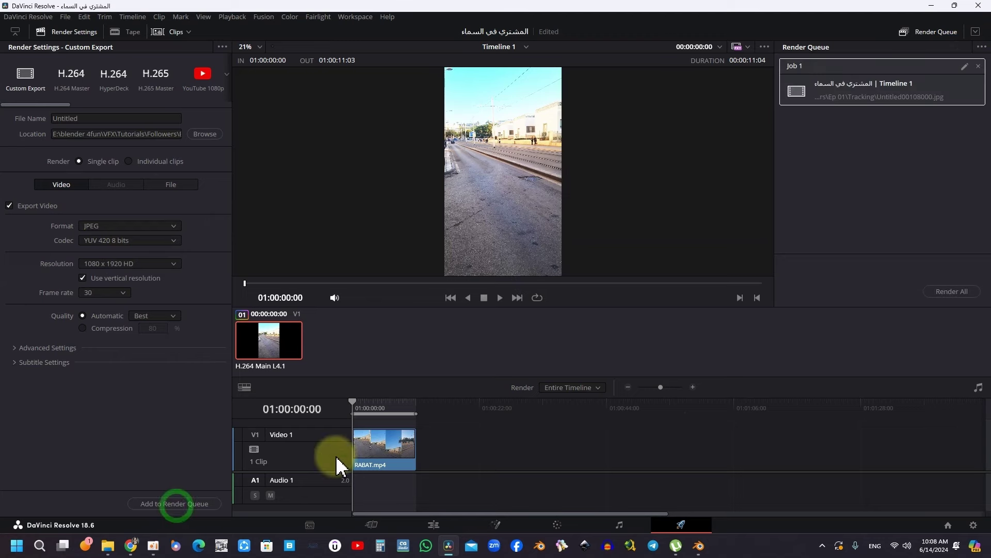
click(953, 291)
click(558, 525)
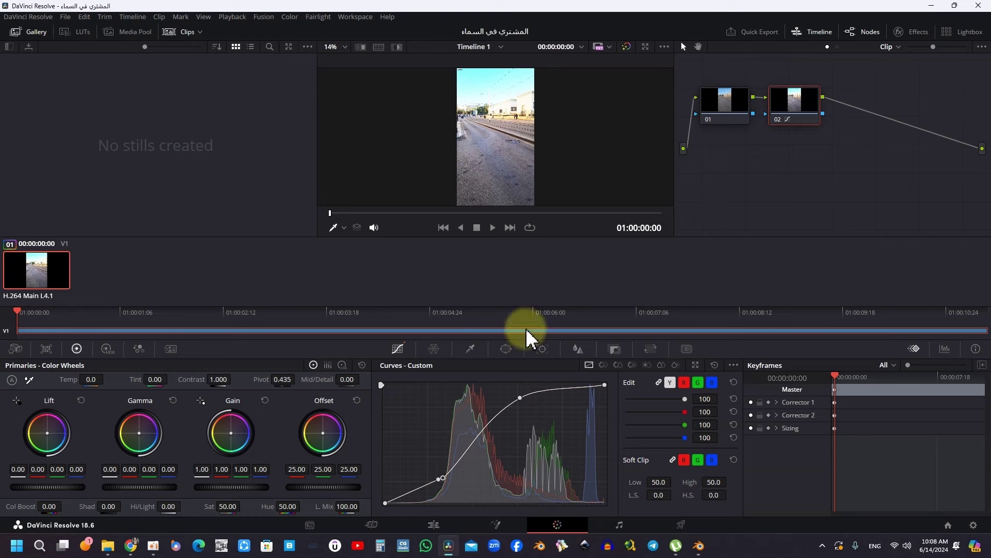
On node 02, key the sky with the HSL qualifier eyedropper and widen the hue range
click(798, 101)
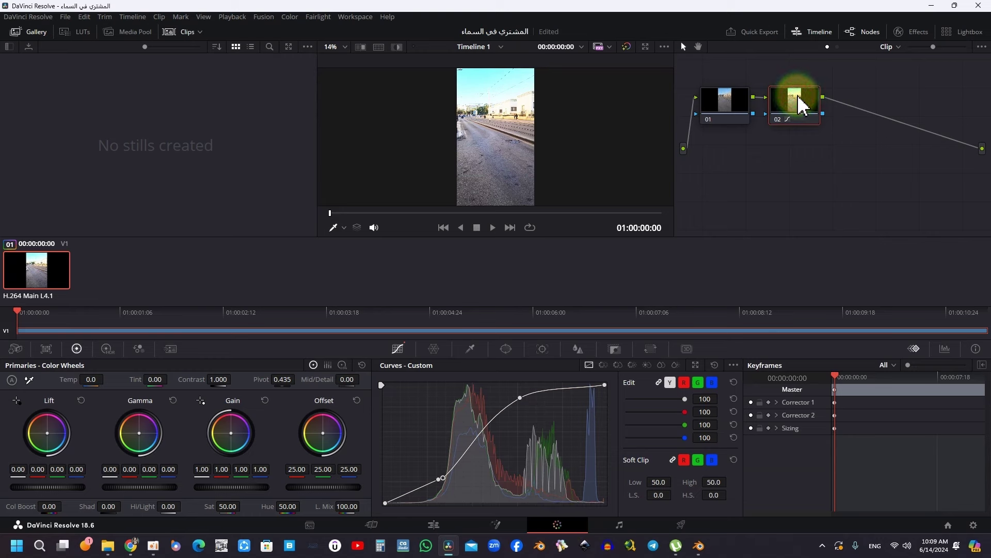
key(Delete)
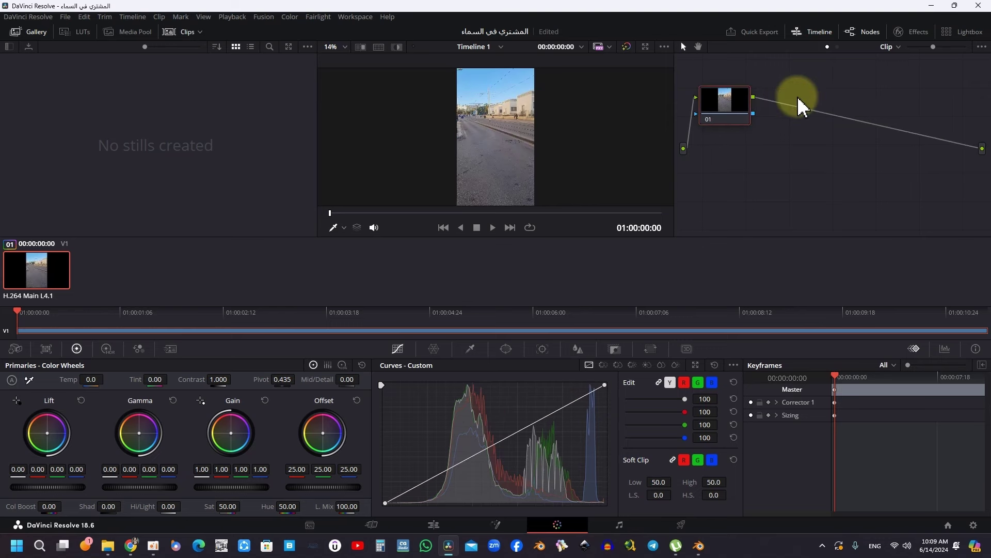
key(ctrl+z)
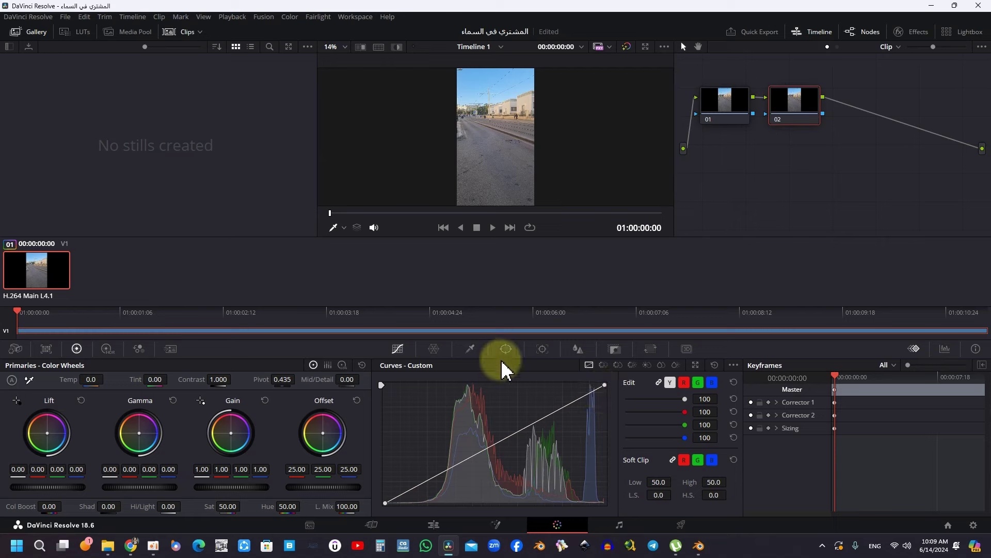
click(471, 349)
click(511, 77)
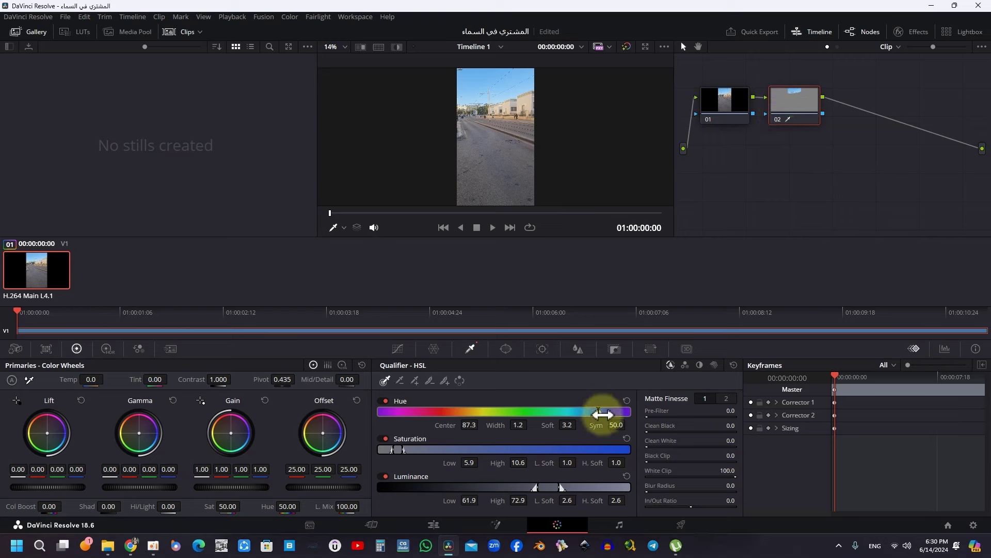
drag(602, 414, 609, 414)
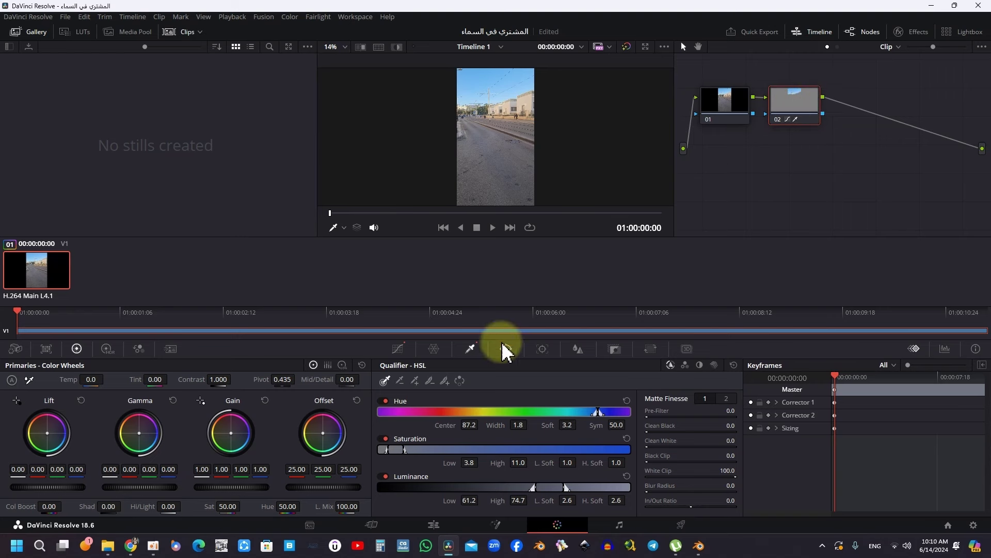
Pull the curve's white point down so everything outside the sky key turns black
click(460, 380)
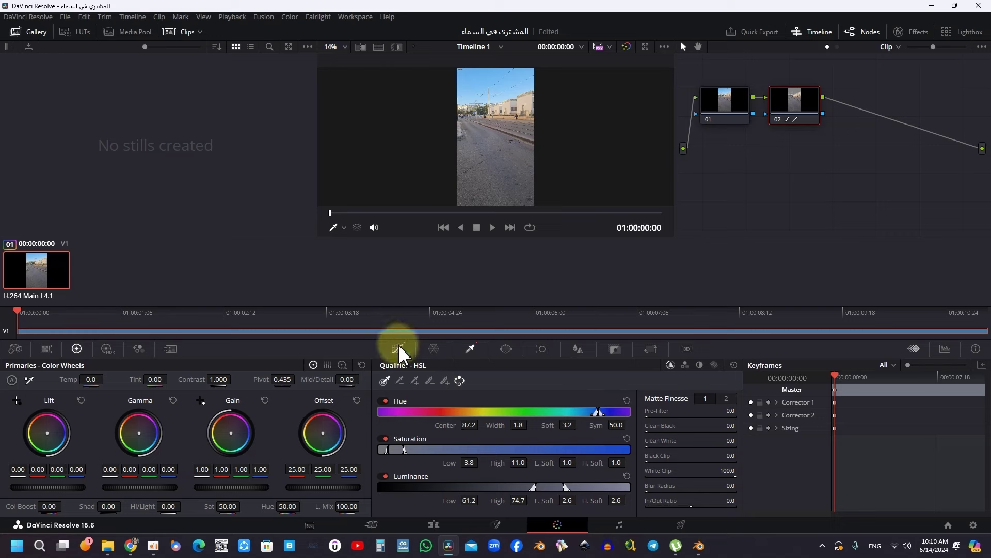
click(398, 349)
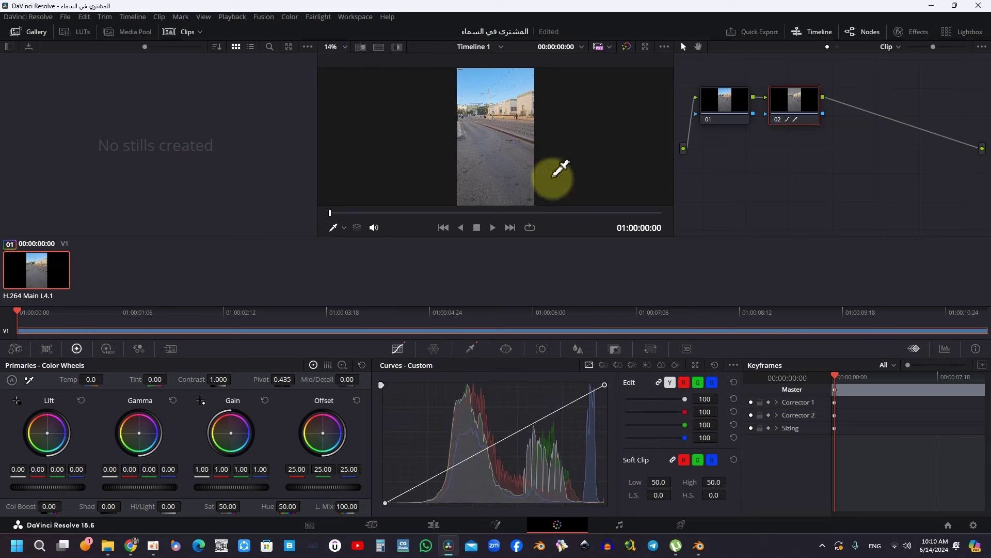
drag(604, 384, 638, 501)
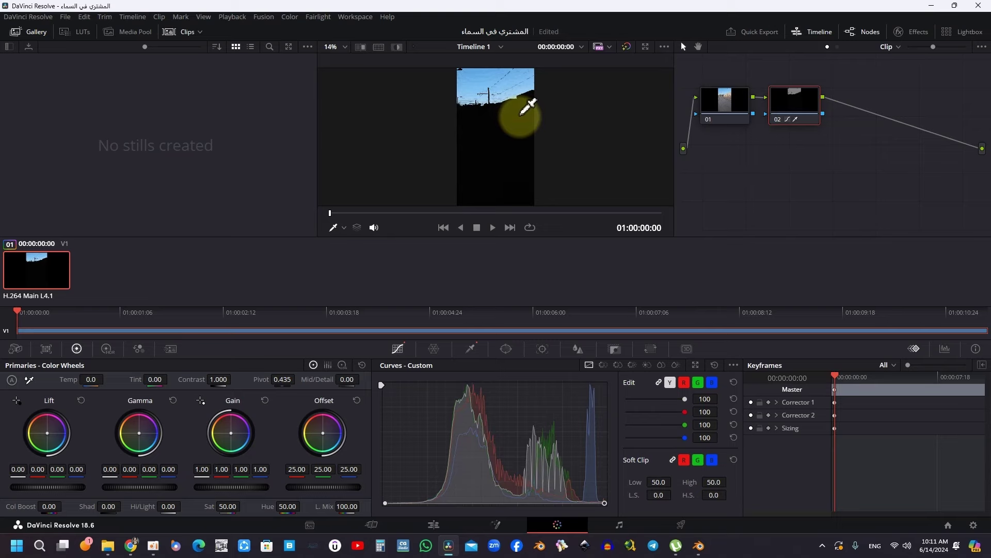
click(682, 525)
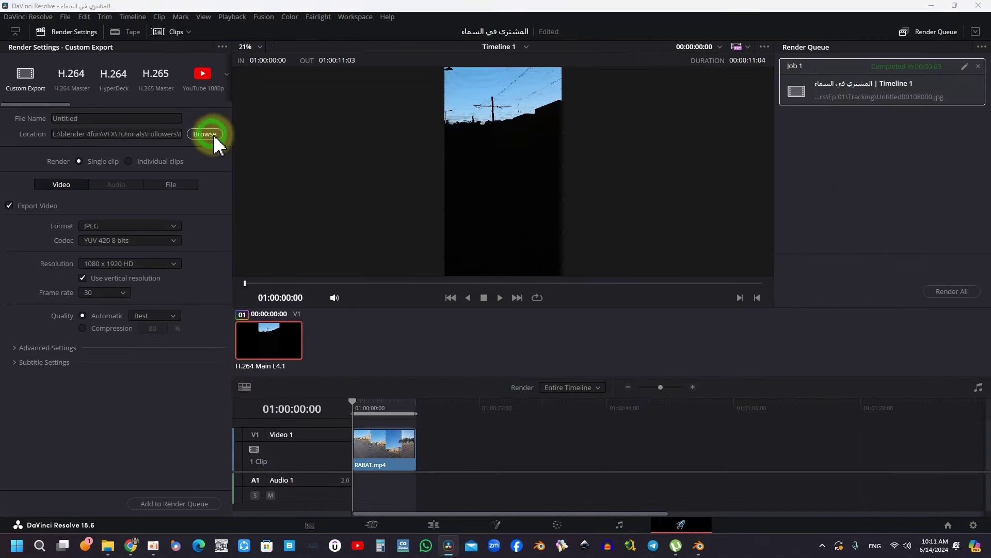
Set the destination, then queue and render the sky-only clip as a JPEG sequence
click(207, 134)
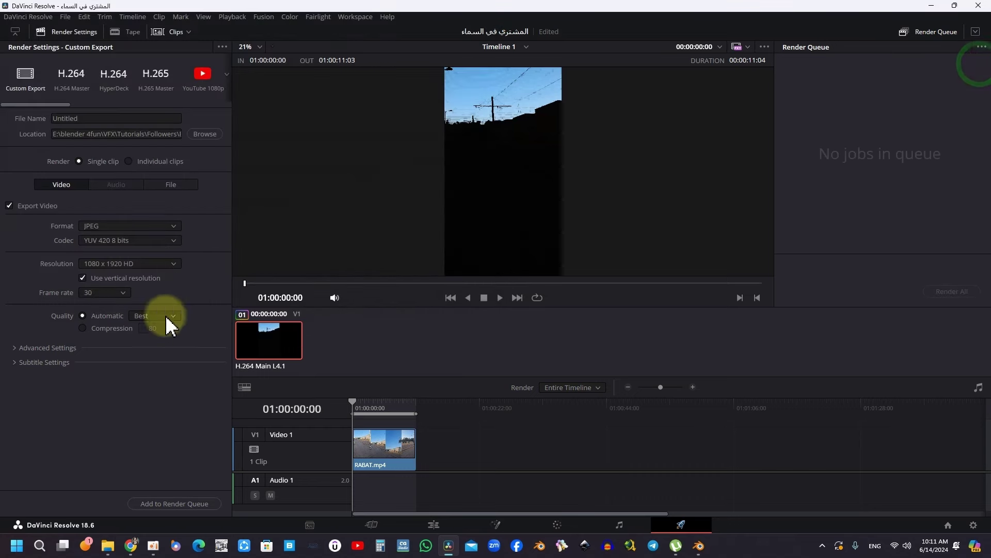
click(174, 504)
click(951, 291)
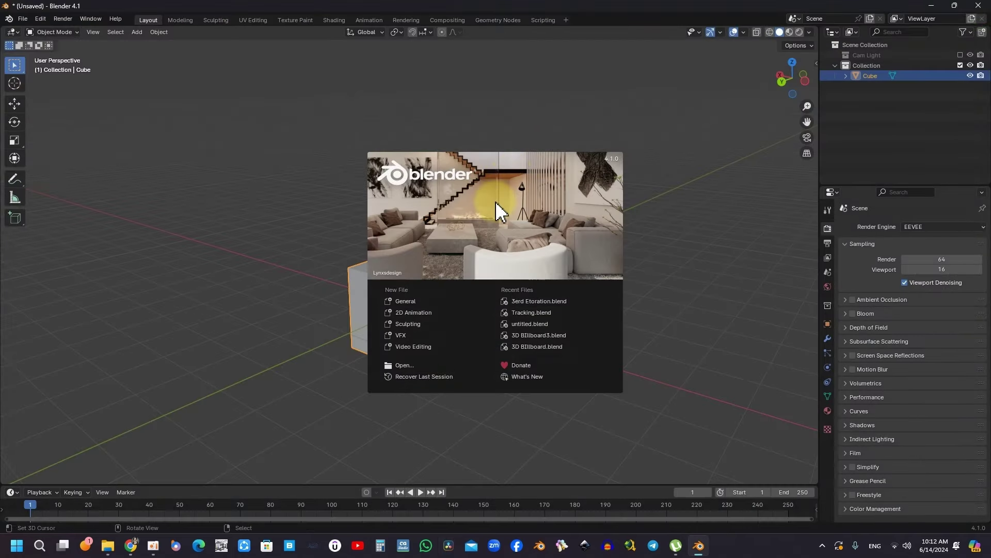
Close the splash, add the VFX Motion Tracking workspace, and maximize the camera view
click(410, 32)
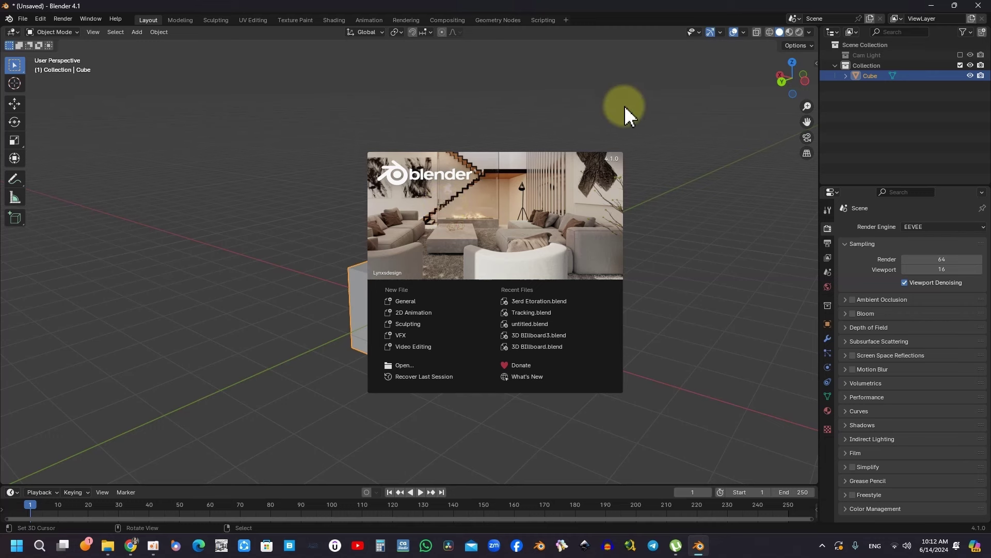
click(654, 99)
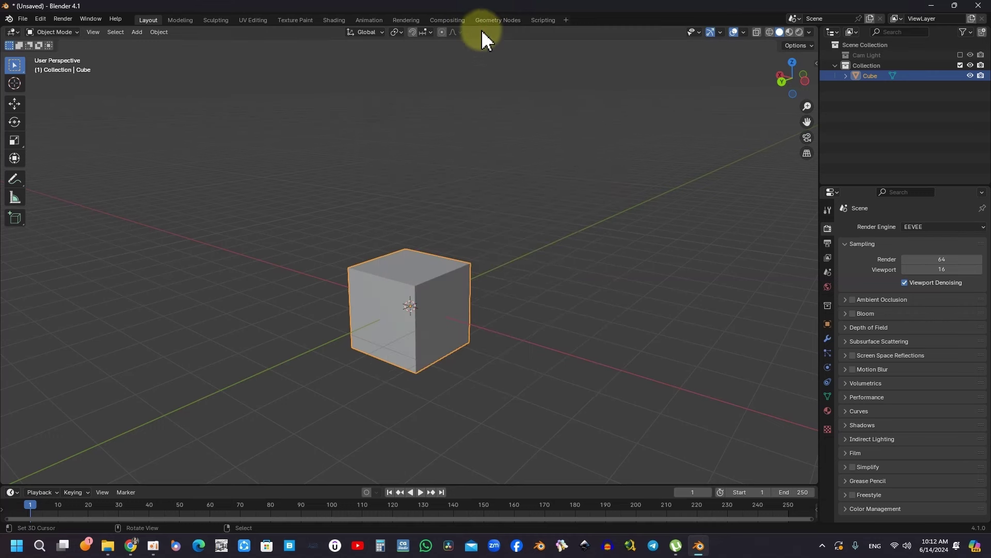
click(566, 18)
mouse_move(513, 69)
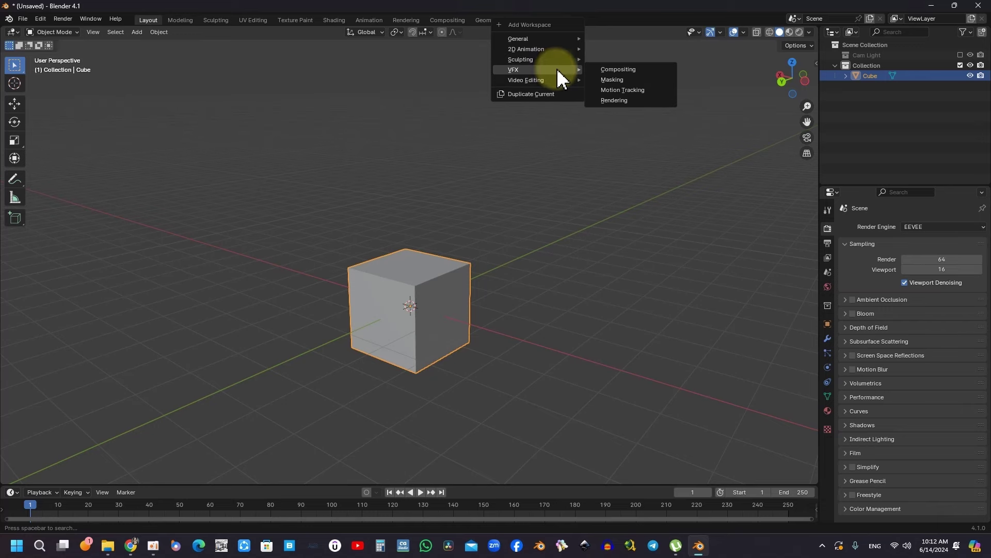
click(621, 82)
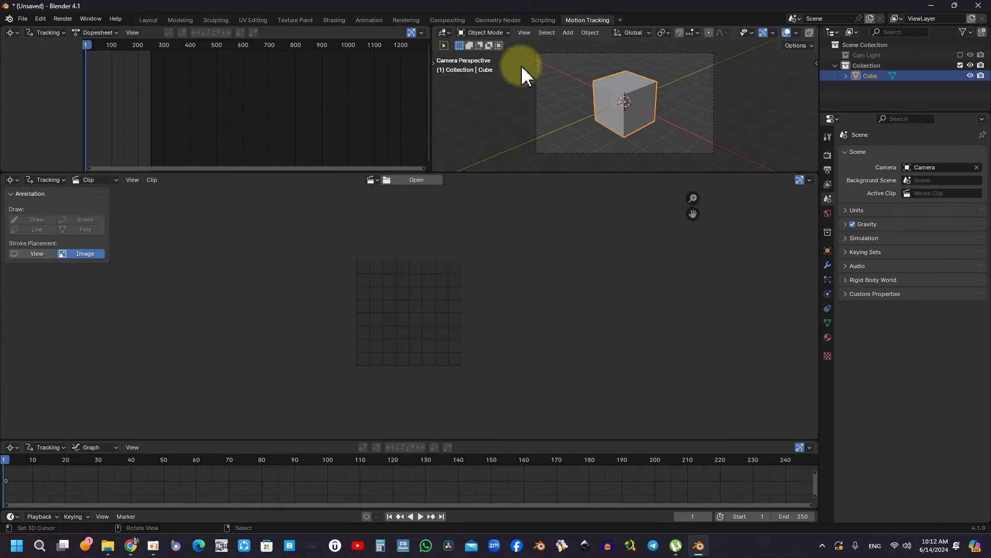
key(ctrl+space)
Sketch two boxes linked by a hooked line over the camera view
mouse_move(816, 74)
mouse_down()
mouse_move(537, 117)
mouse_move(565, 131)
mouse_up()
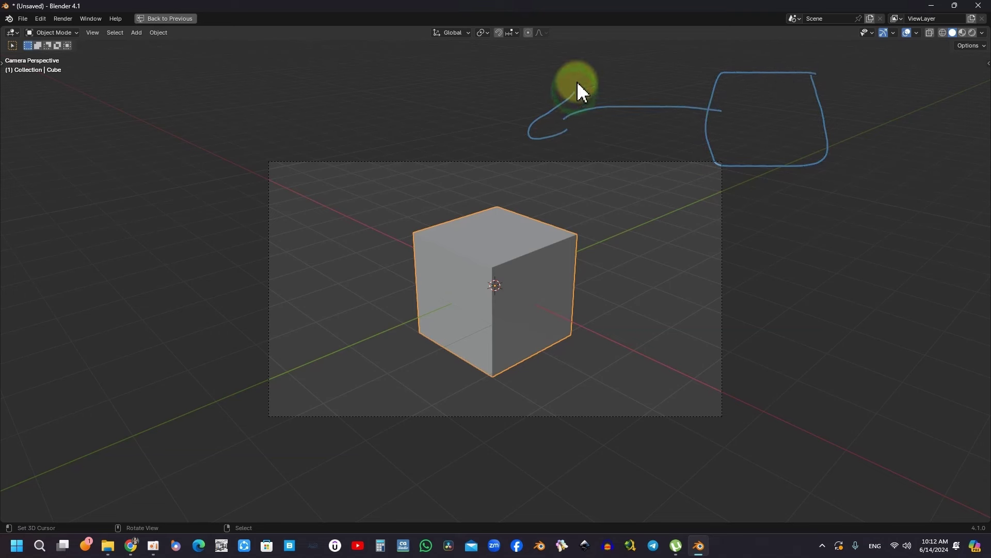
drag(577, 84, 578, 138)
drag(509, 88, 513, 95)
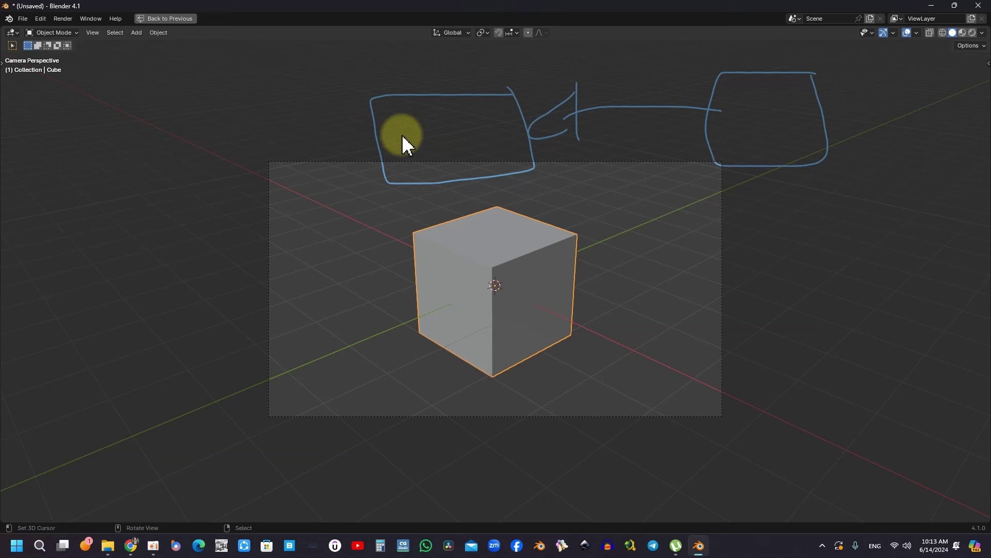
Sketch a leftward line, loops, and vertical lines around the cube
drag(395, 139, 162, 201)
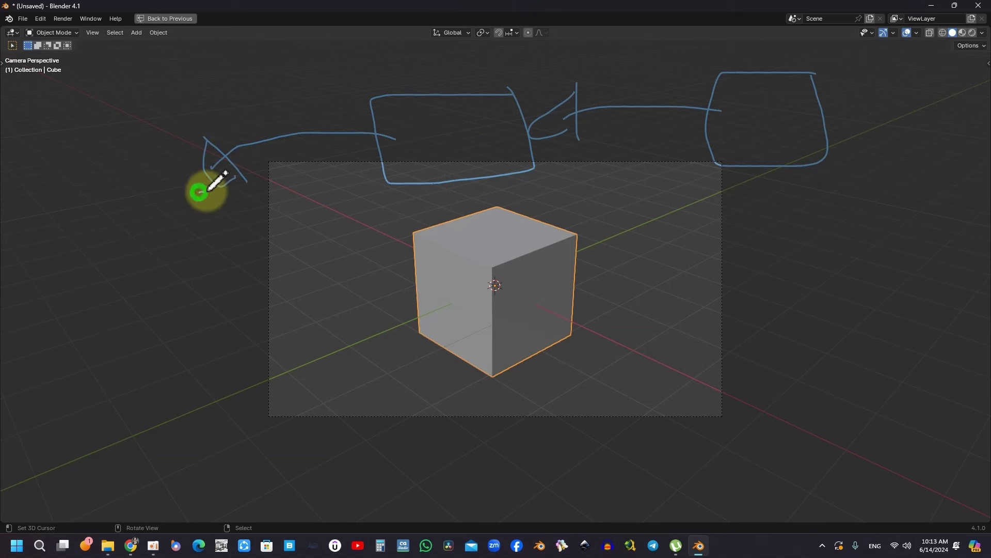
mouse_move(241, 273)
mouse_down()
mouse_move(447, 323)
mouse_move(460, 380)
mouse_up()
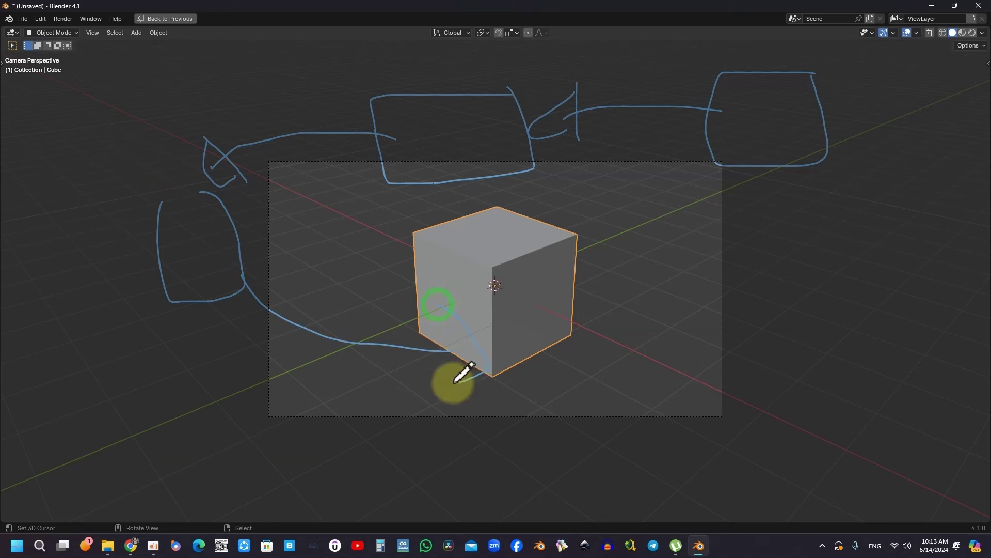
mouse_move(713, 263)
mouse_down()
mouse_move(518, 271)
mouse_move(694, 380)
mouse_up()
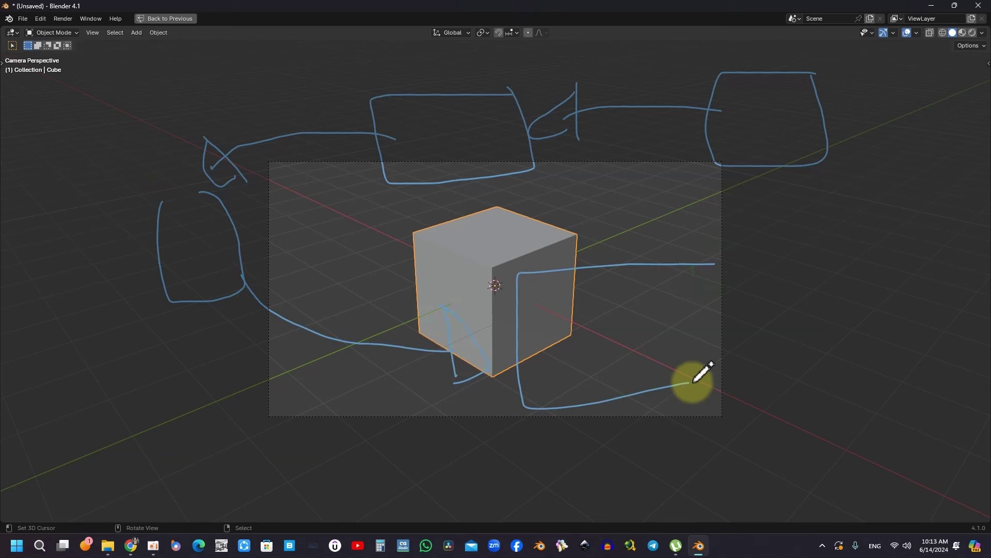
drag(688, 264, 677, 387)
drag(663, 267, 637, 391)
drag(623, 264, 586, 399)
drag(590, 267, 539, 389)
Sketch a grid across the cube face, then clear the strokes and restore the layout
drag(558, 251, 499, 358)
drag(495, 249, 746, 334)
drag(495, 277, 706, 341)
drag(462, 299, 701, 385)
drag(455, 329, 644, 417)
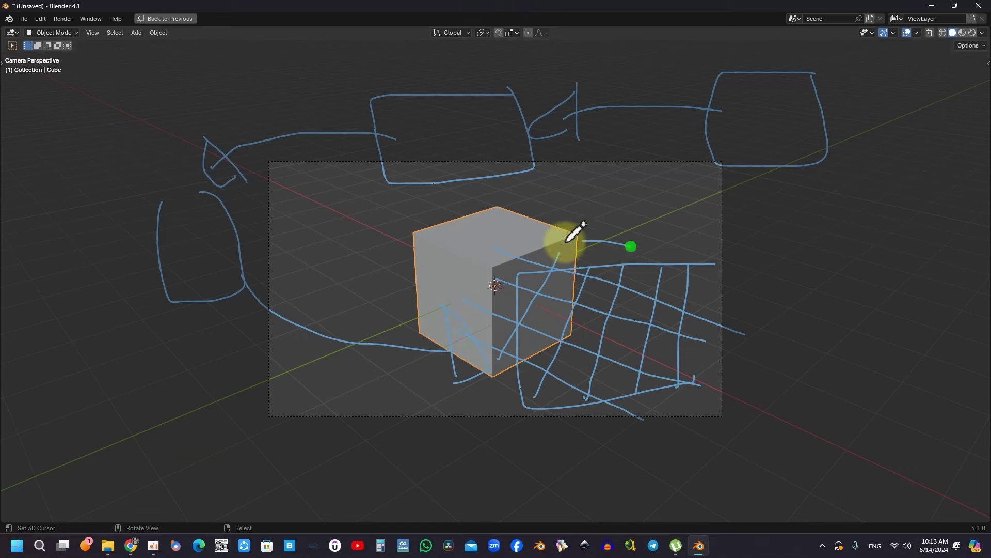
key(ctrl+z)
key(ctrl+z)
key(ctrl+z)
key(ctrl+space)
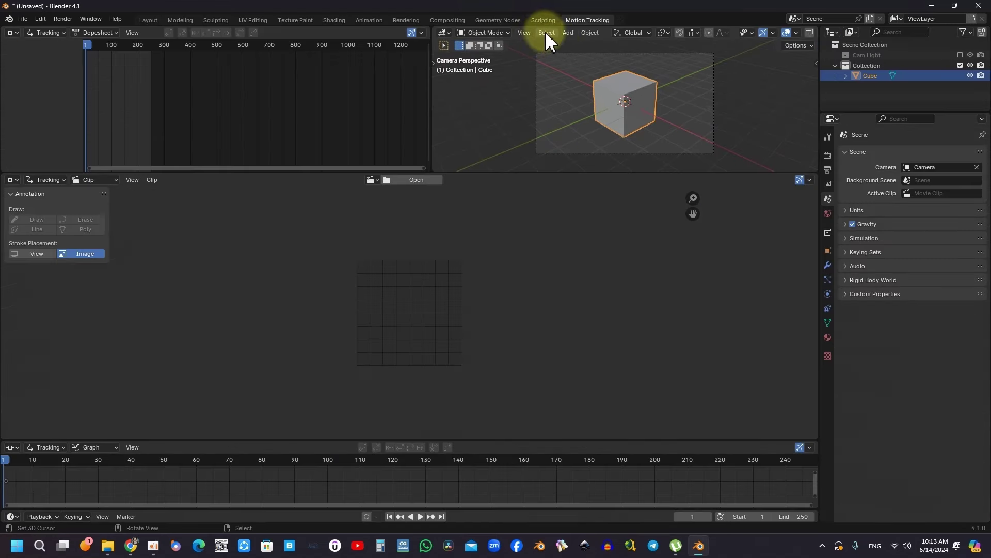
Resize the top editors and join the 3D viewport into the Clip editor
drag(505, 171, 512, 212)
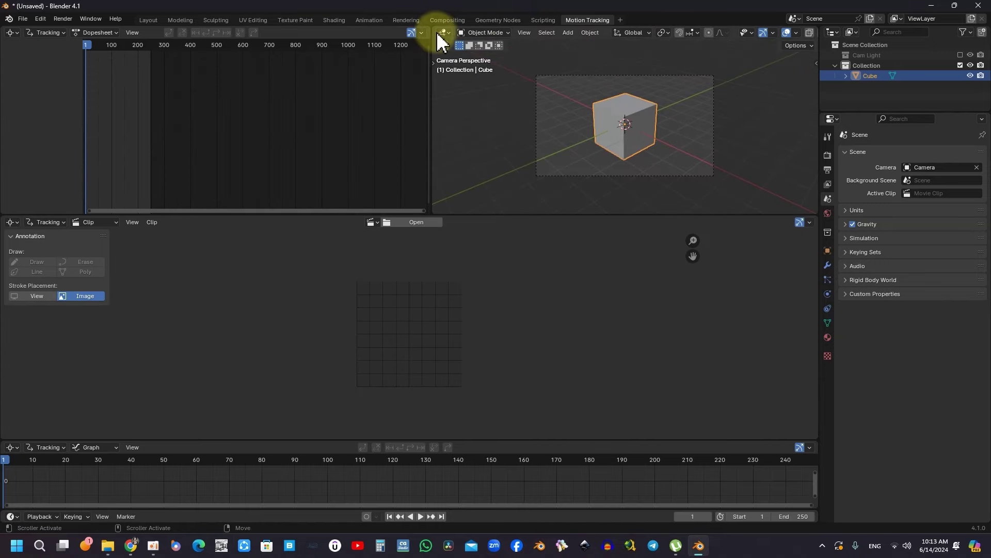
drag(436, 30, 367, 34)
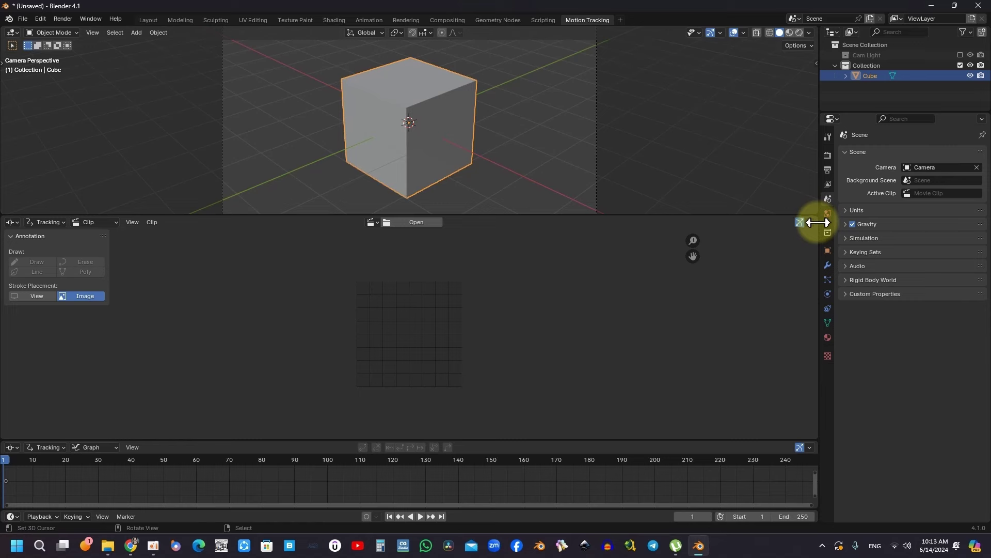
drag(816, 221, 801, 144)
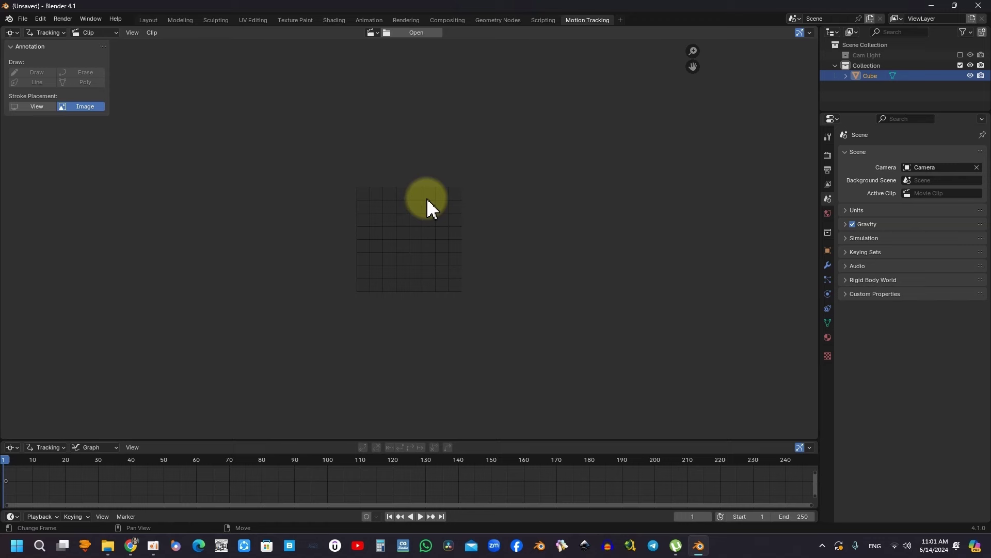
Pan and zoom the clip view, then bring up the clip file browser
middle_drag(427, 206, 417, 183)
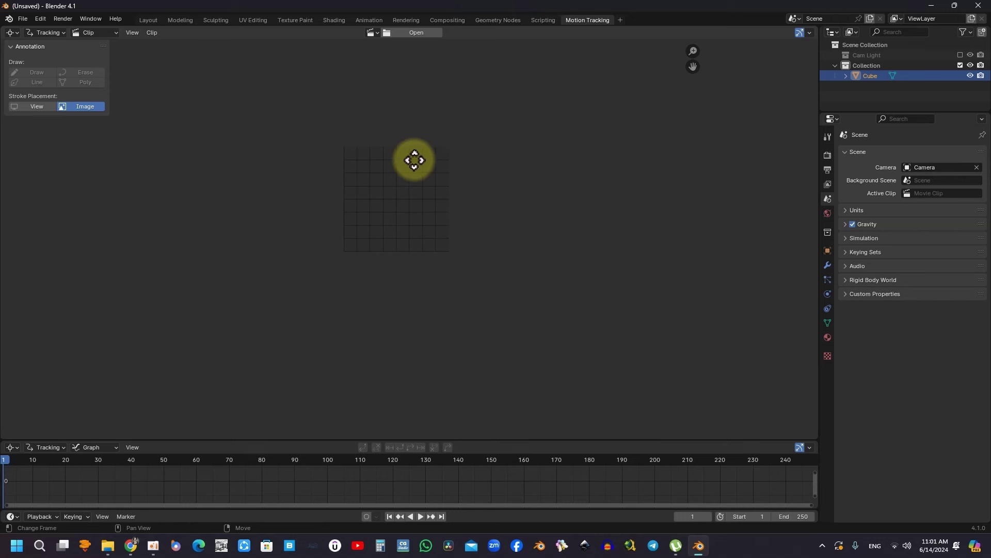
scroll(421, 170, up, 1)
scroll(421, 168, up, 2)
scroll(422, 169, up, 2)
scroll(422, 169, down, 2)
scroll(421, 169, down, 2)
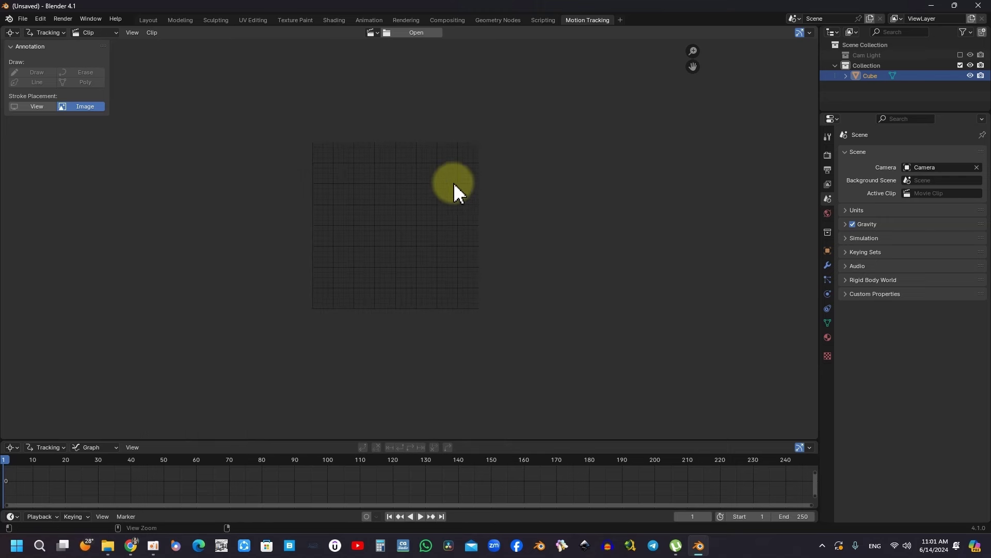
mouse_move(509, 197)
ctrl+middle_down()
mouse_move(535, 181)
mouse_move(426, 41)
ctrl+middle_up()
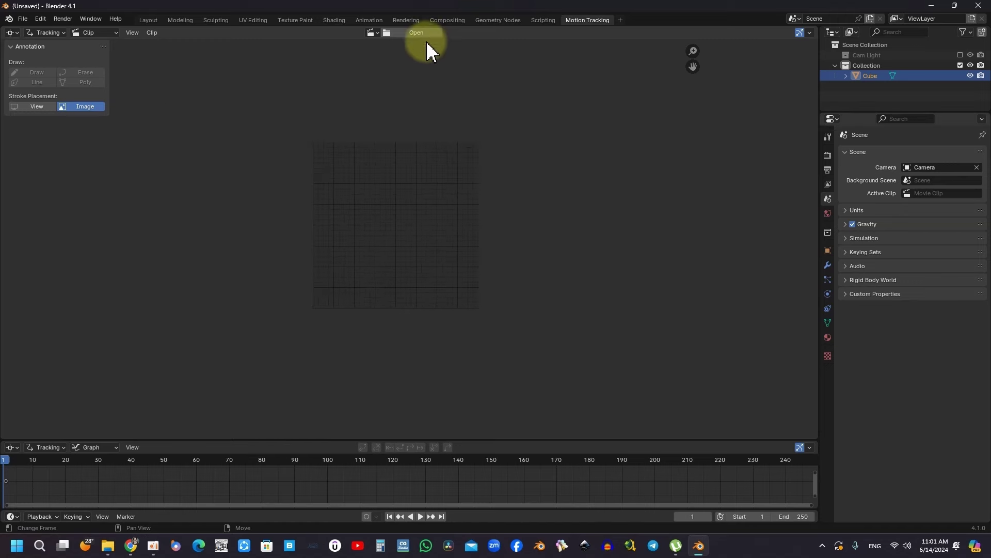
click(424, 32)
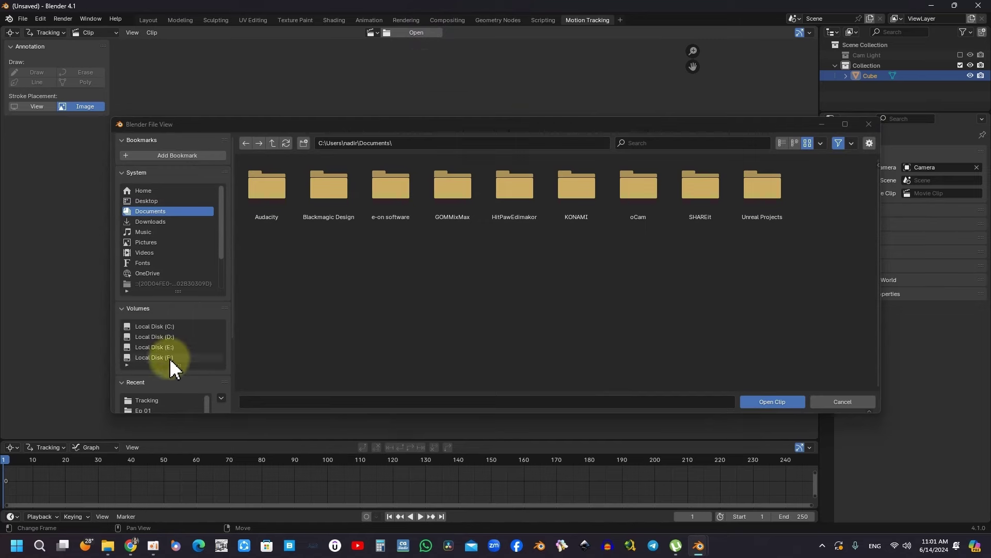
Load every JPEG frame in the recent Tracking folder as the street clip
click(155, 347)
double_click(392, 194)
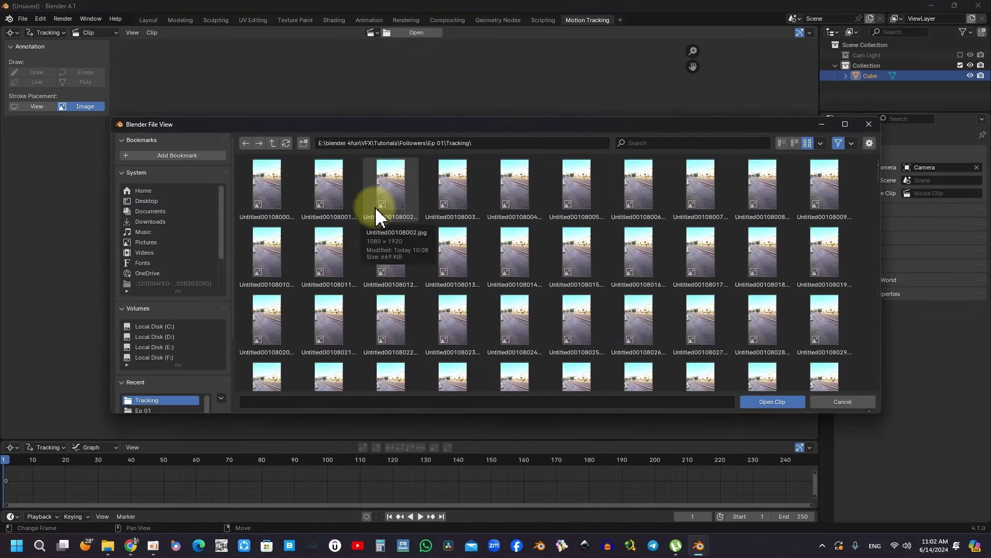
key(a)
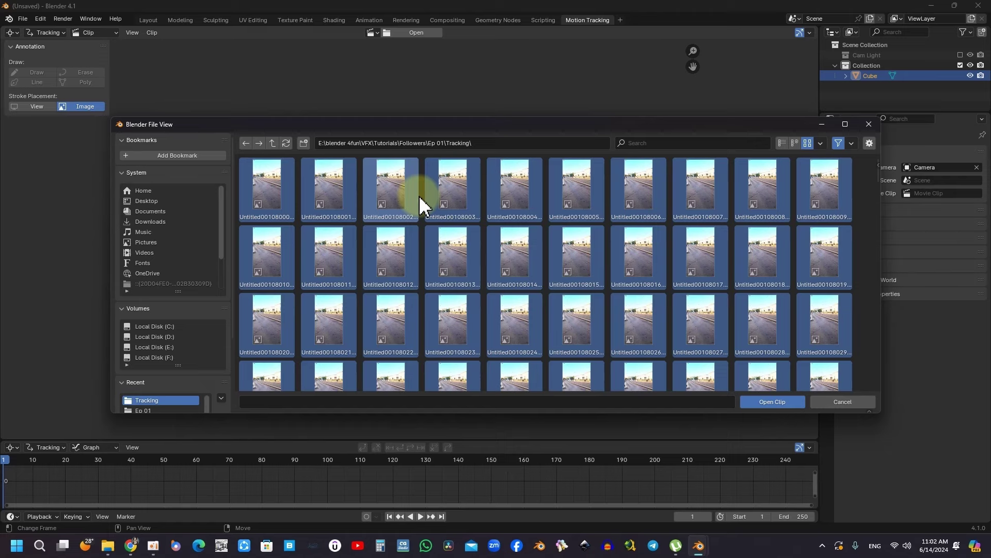
click(774, 402)
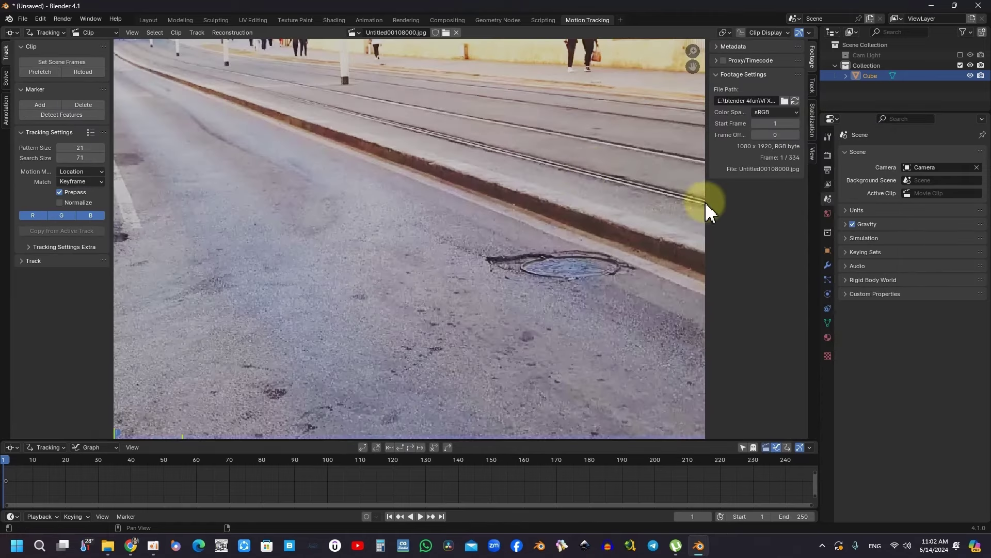
Set the scene end frame to 150 and prefetch the clip's frames
click(799, 516)
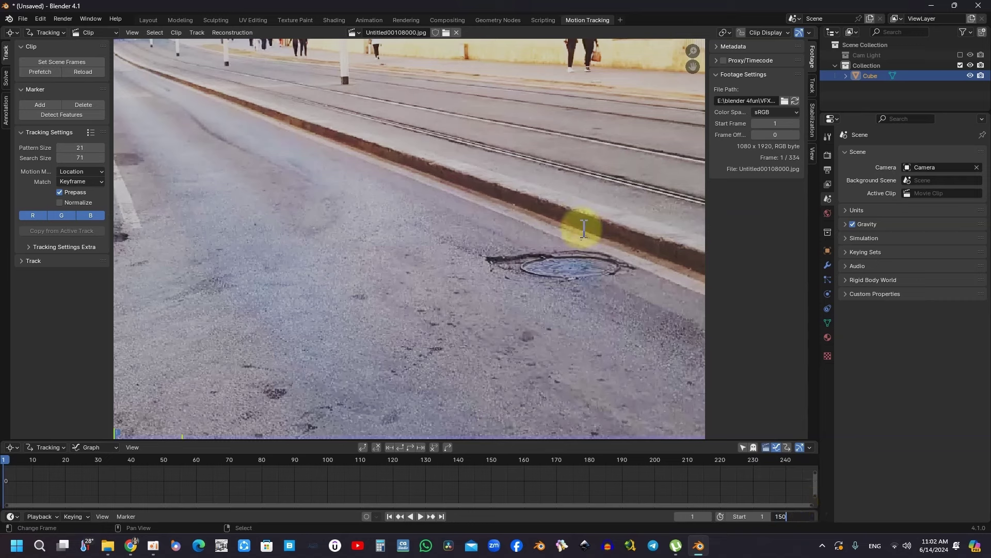
key(Return)
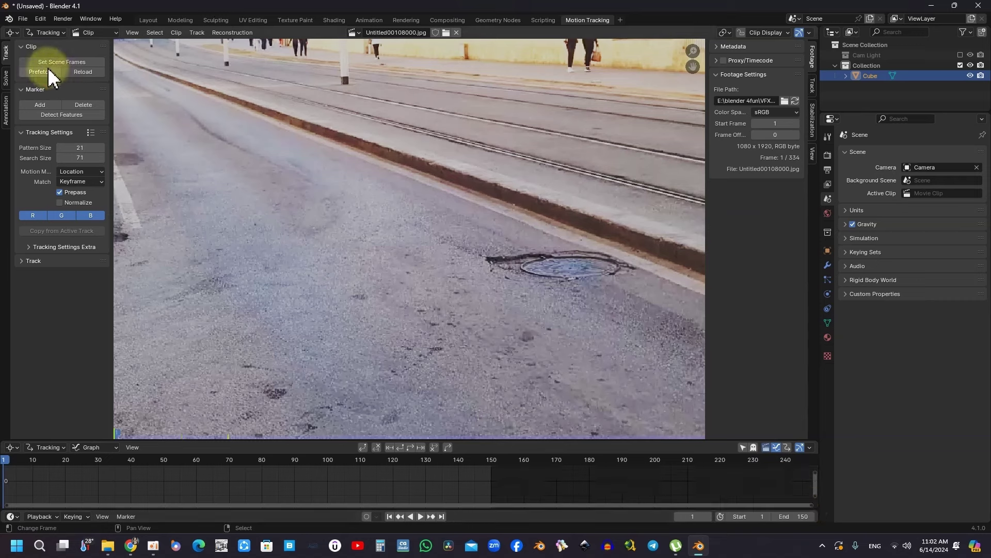
click(50, 71)
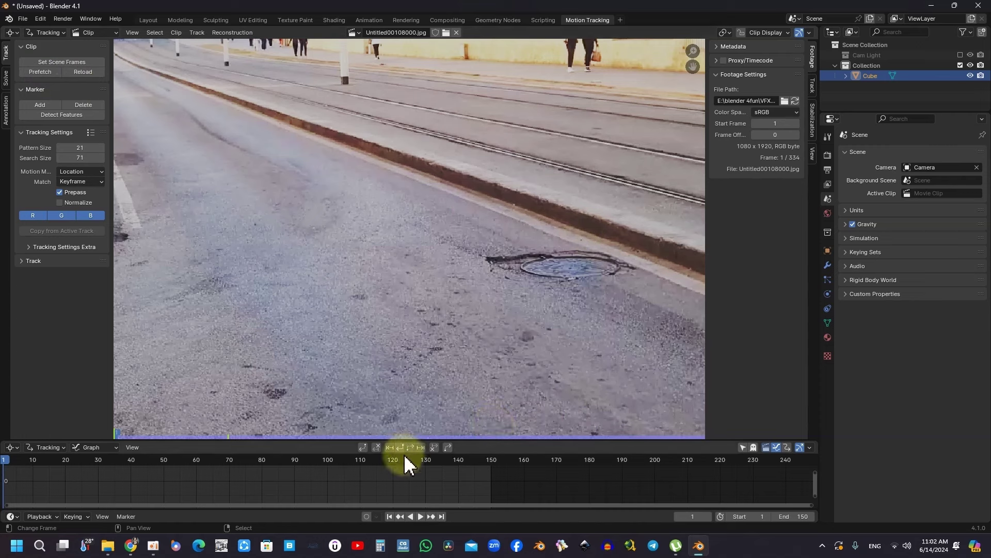
scroll(395, 480, down, 3)
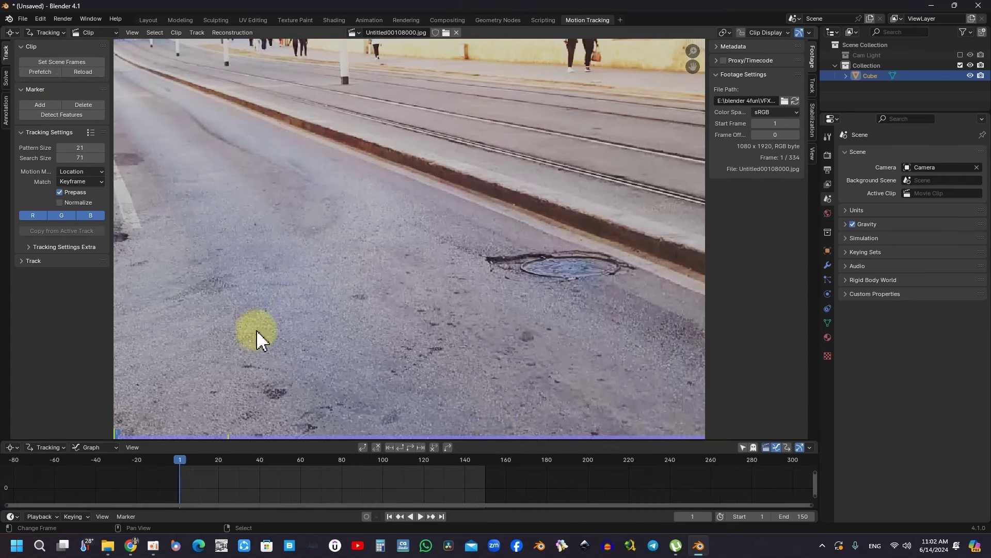
Play back the footage and step through it between frames 1 and 150
click(41, 73)
key(space)
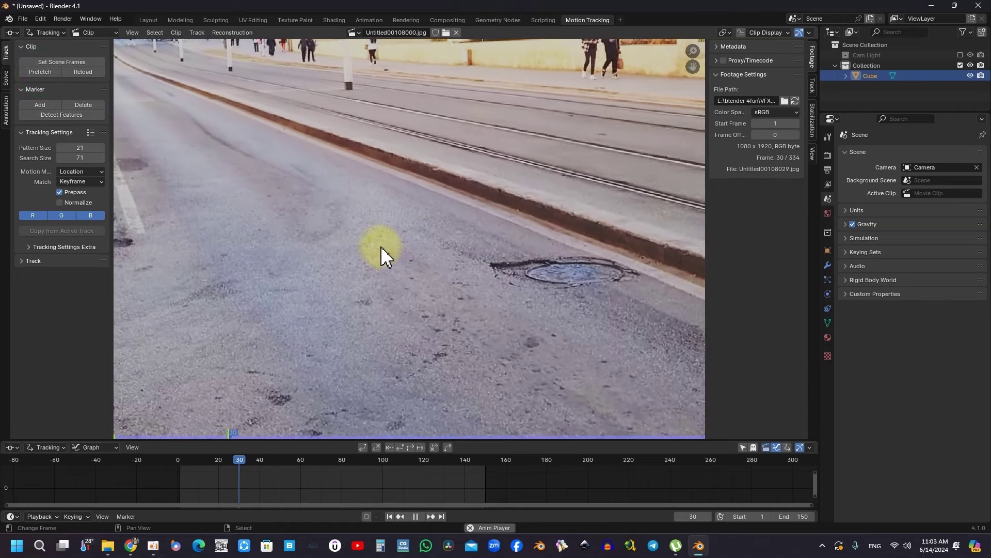
scroll(376, 242, down, 3)
key(space)
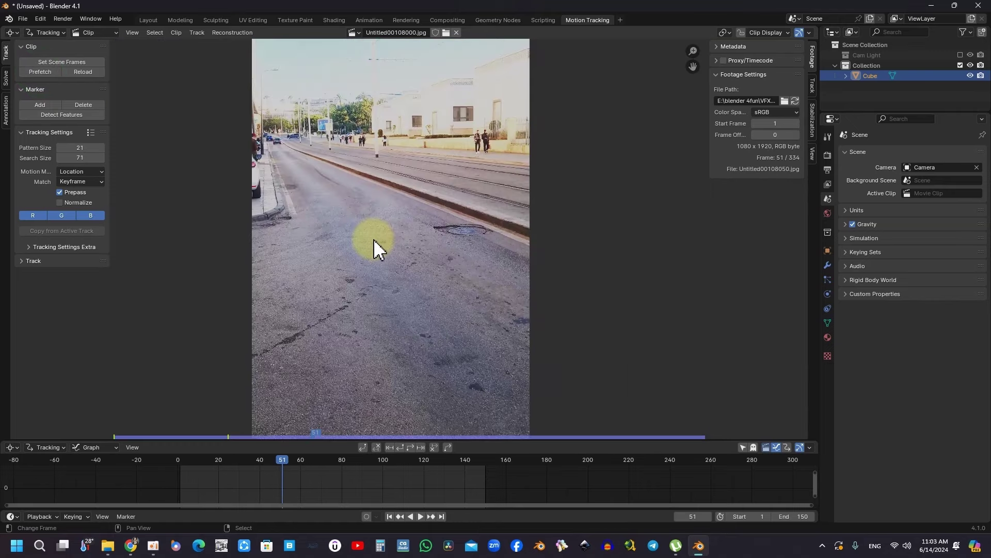
key(Right)
key(Right)
key(Right)
key(Left)
key(Left)
key(Left)
key(shift+Right)
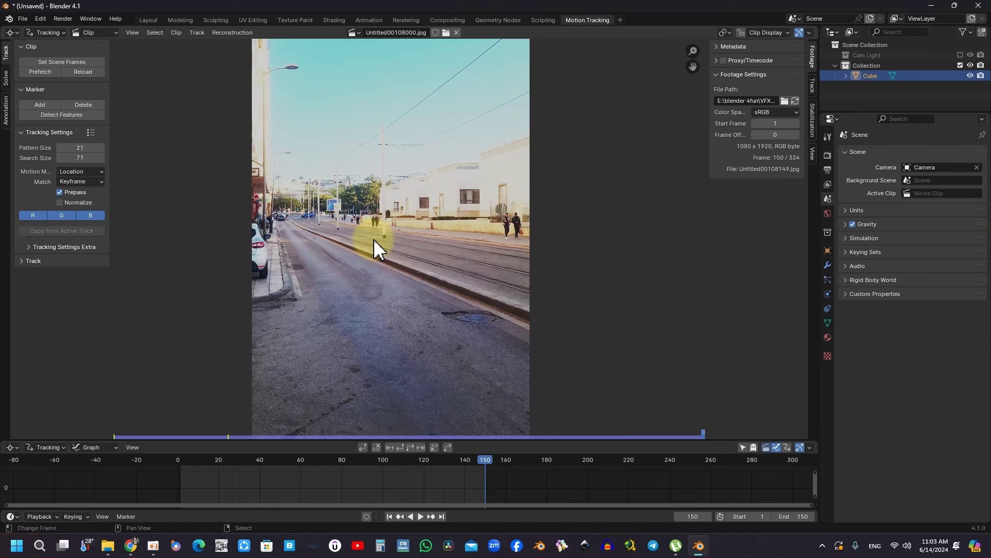
key(shift+Left)
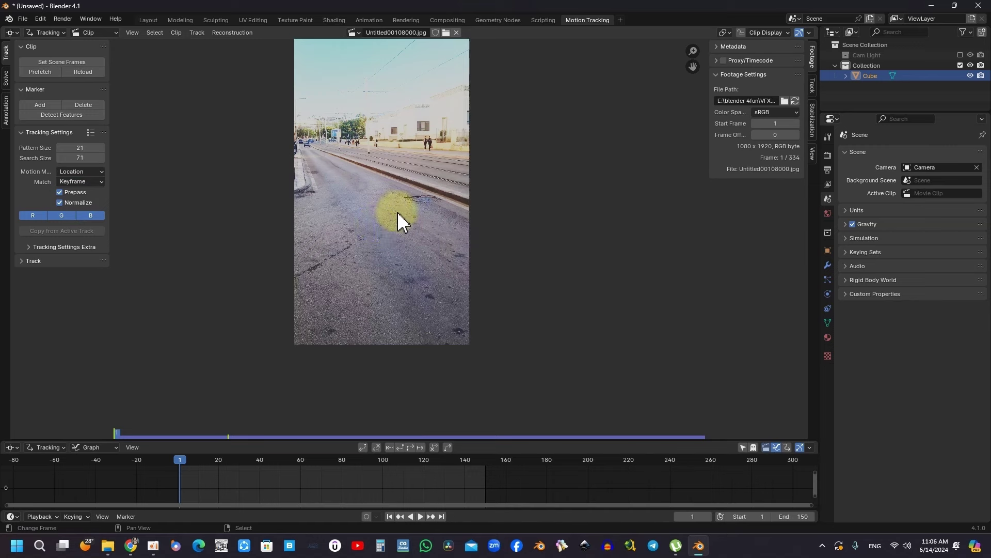
Add enlarged tracking markers on the manhole edge and a road crack
scroll(411, 213, up, 1)
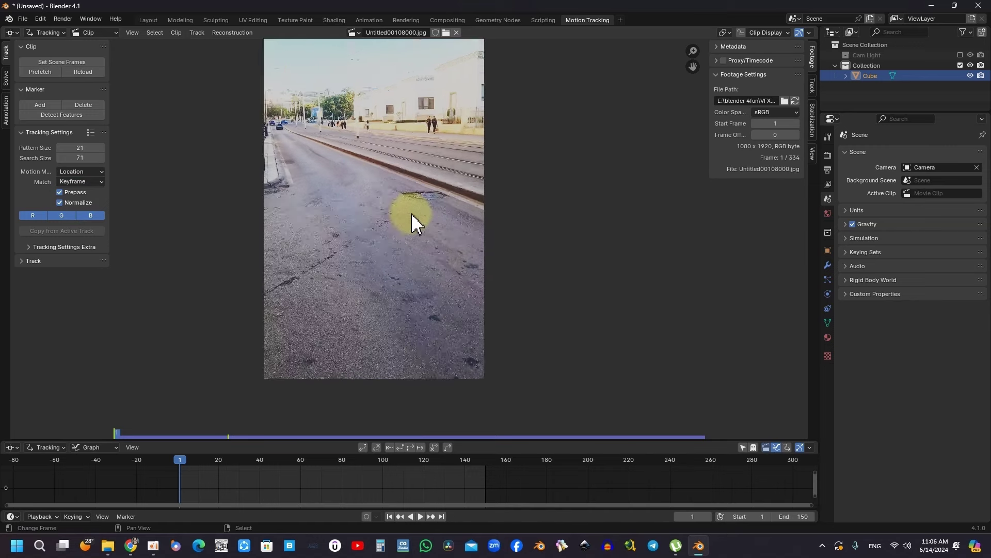
scroll(411, 212, up, 1)
click(812, 86)
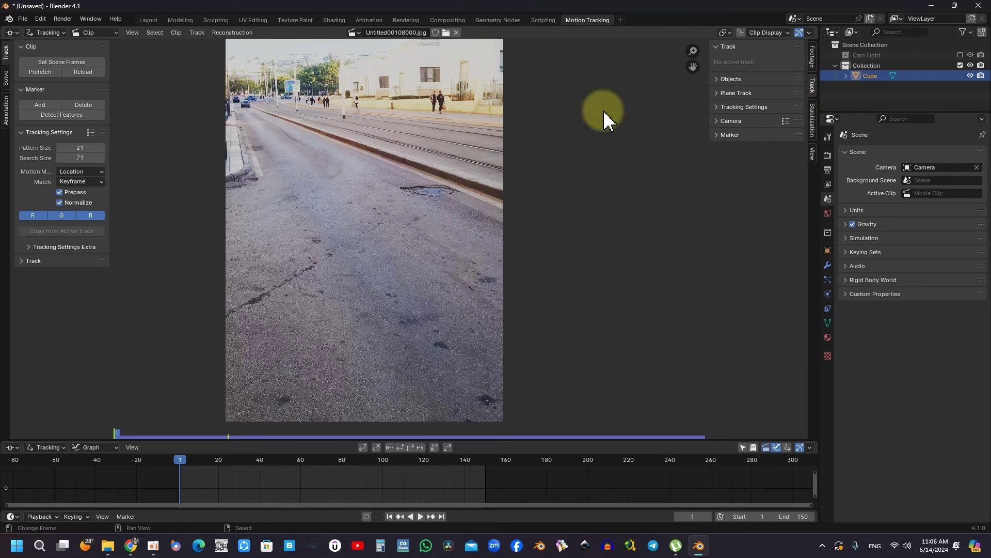
key(ctrl)
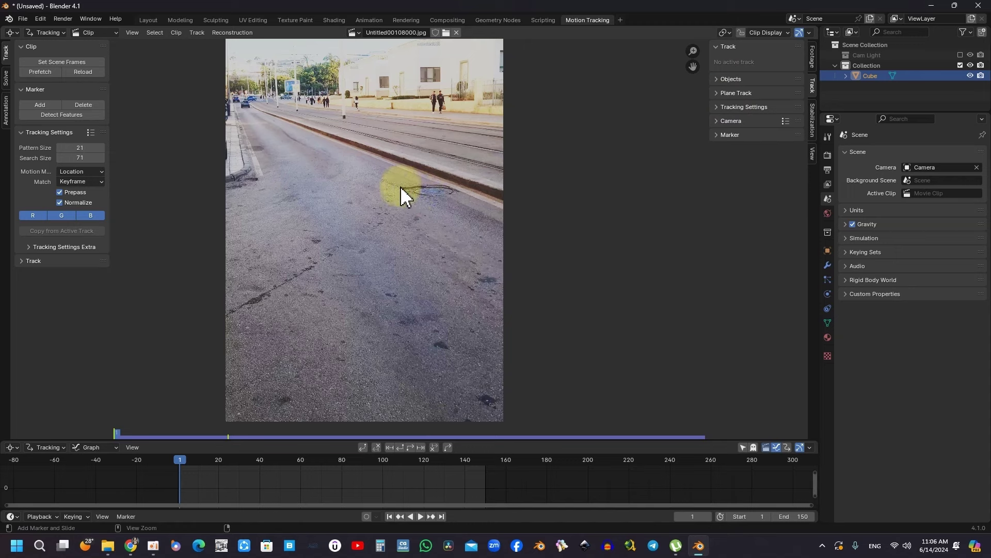
ctrl+click(401, 187)
key(s)
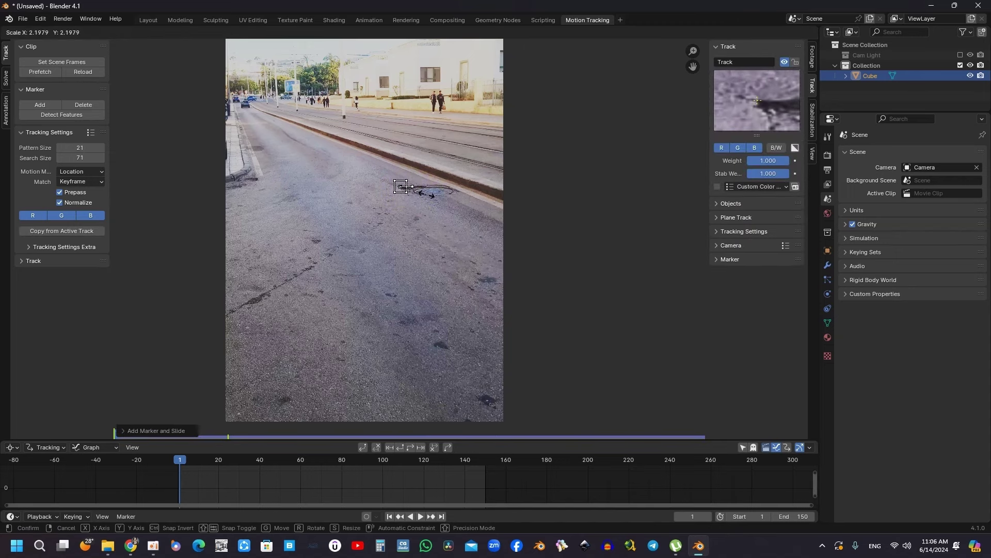
click(429, 195)
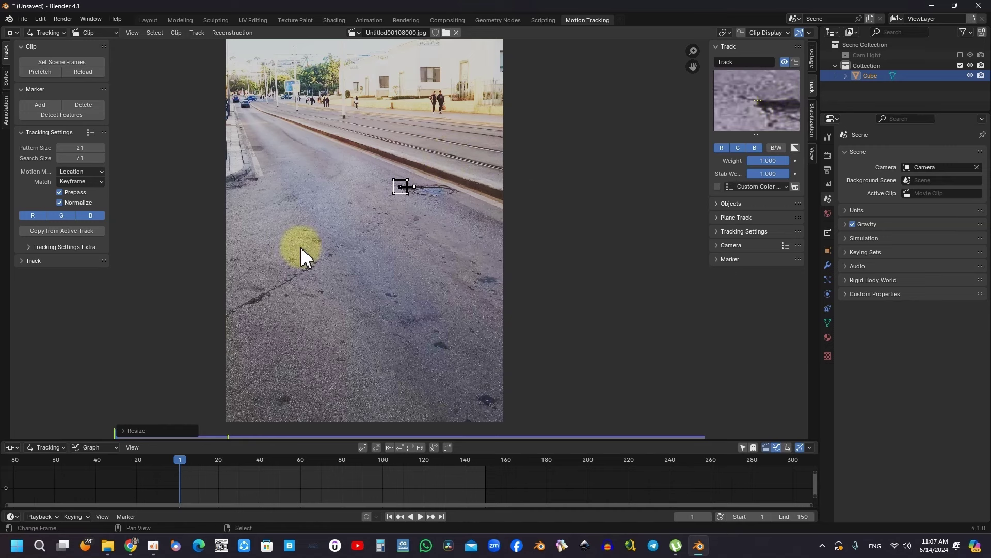
ctrl+click(316, 242)
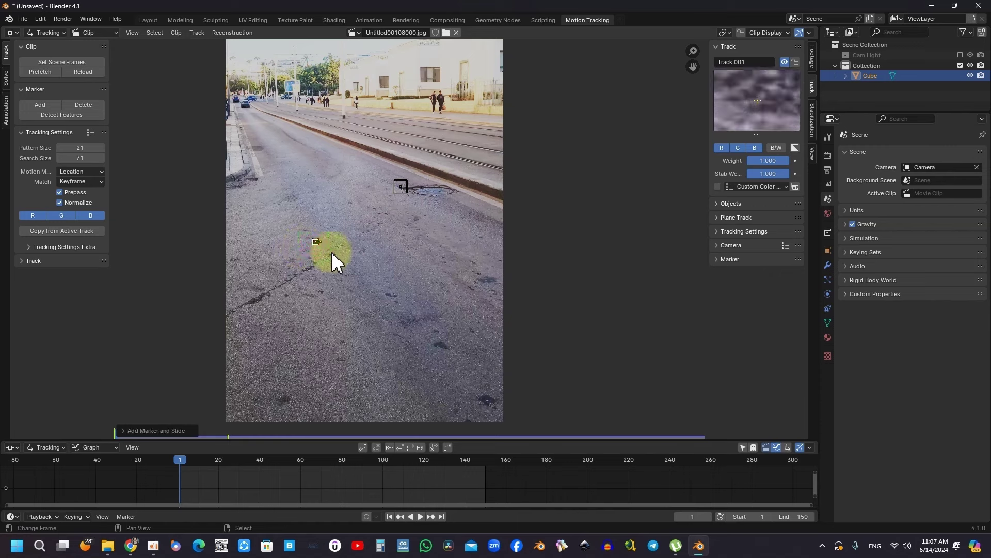
key(s)
click(341, 254)
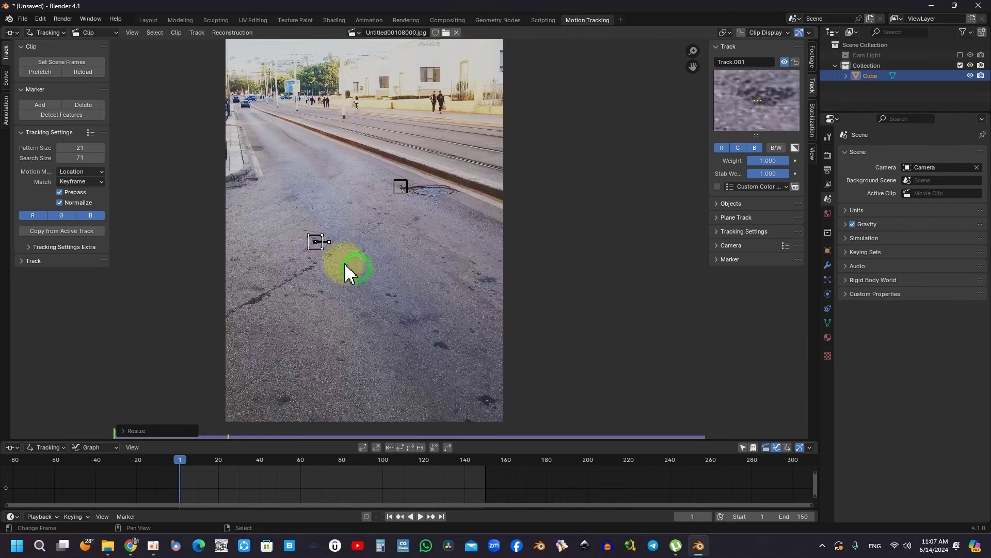
Add a sized marker lower on the road and a scaled, rotated curb-corner marker
ctrl+click(269, 291)
key(s)
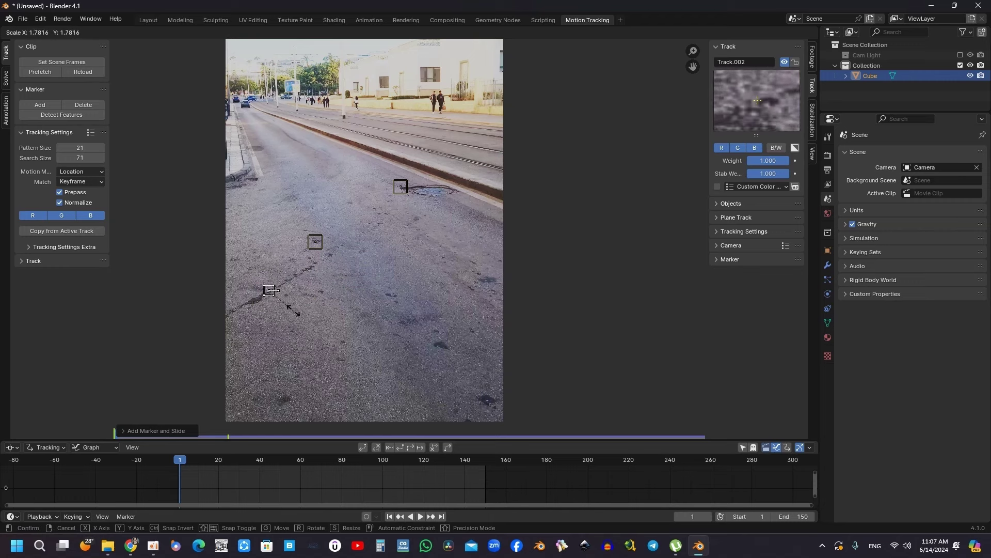
click(296, 309)
scroll(255, 175, up, 5)
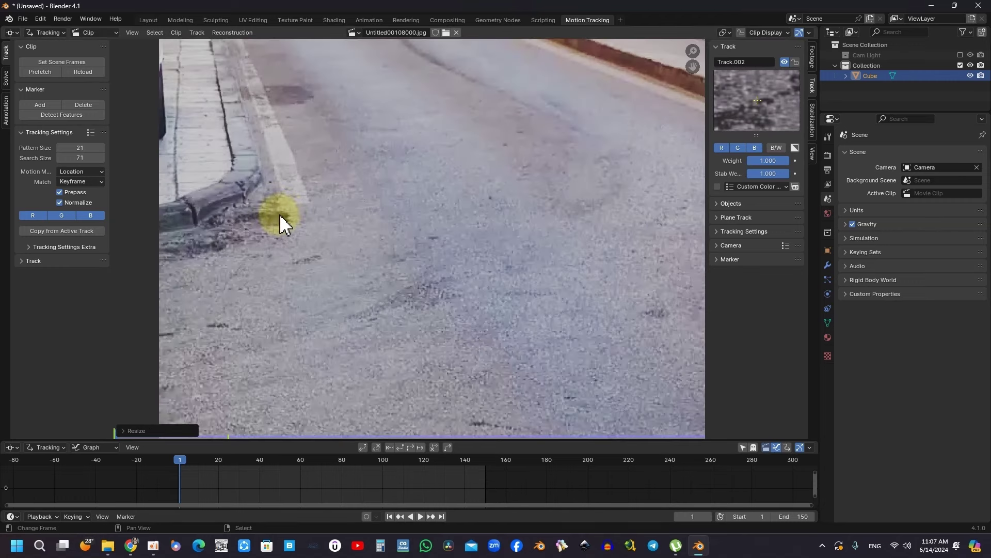
ctrl+click(310, 202)
key(s)
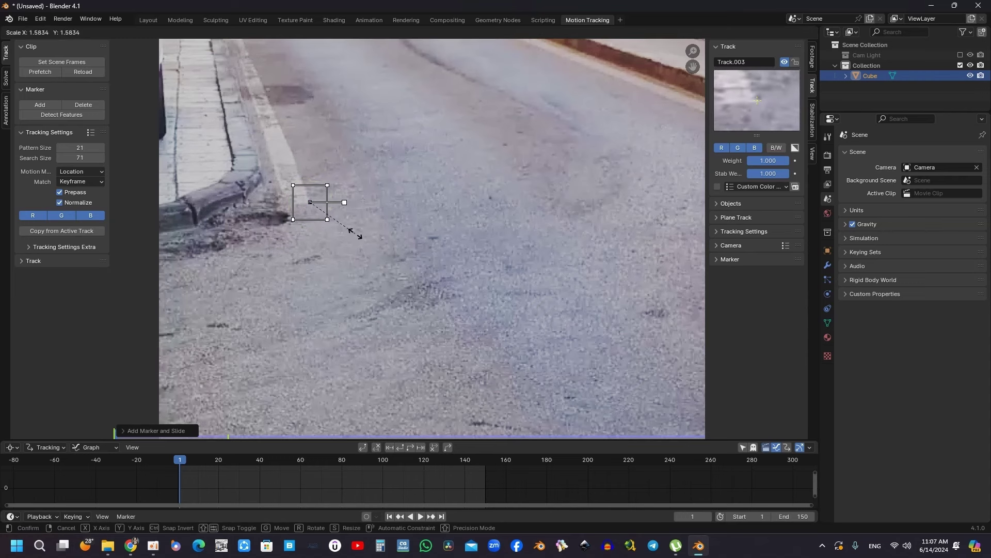
click(398, 250)
key(r)
click(390, 272)
key(s)
click(396, 270)
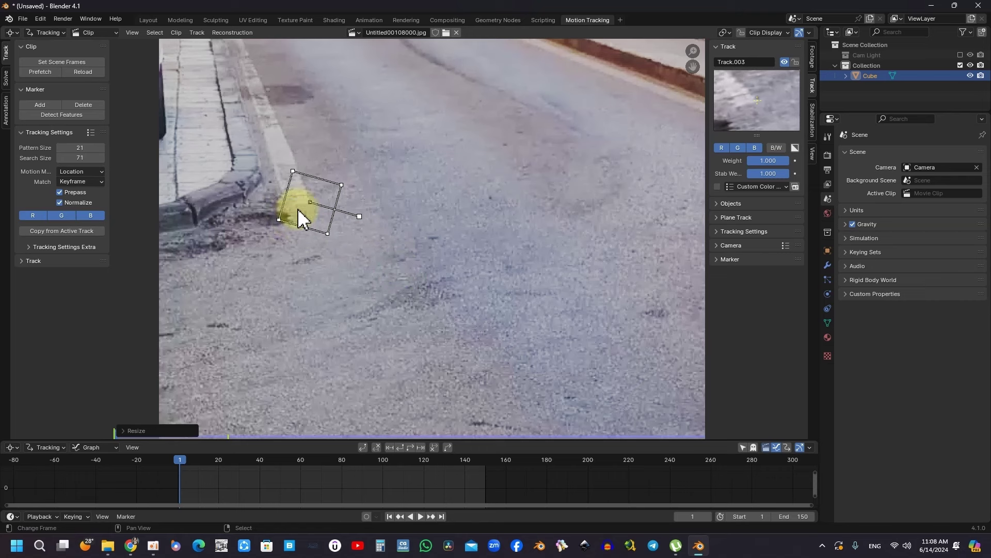
Add a fifth marker further up the curb and select all markers
ctrl+click(271, 104)
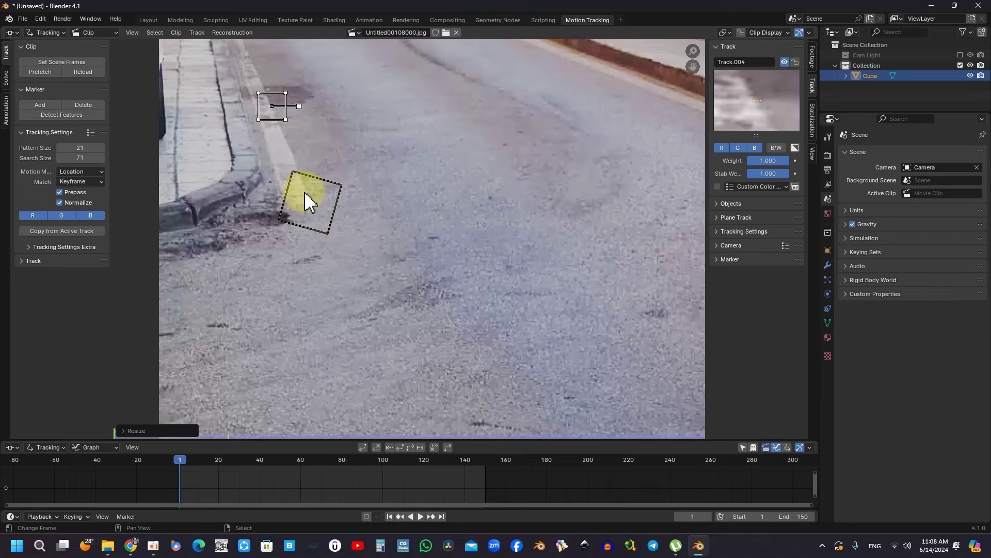
scroll(305, 192, down, 3)
scroll(358, 223, down, 1)
scroll(394, 222, up, 1)
key(a)
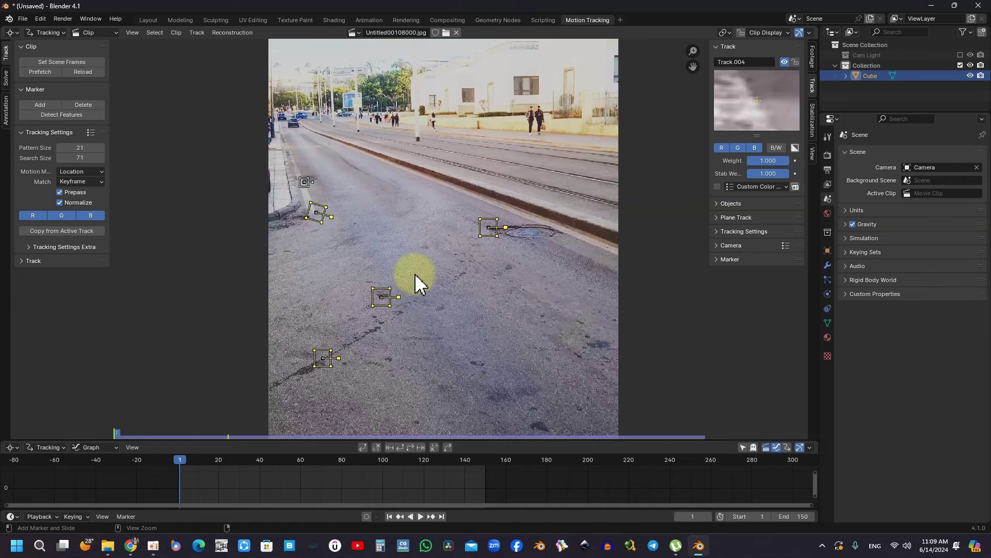
Track all five road markers forward to frame 150 and lock the tracks
key(ctrl+t)
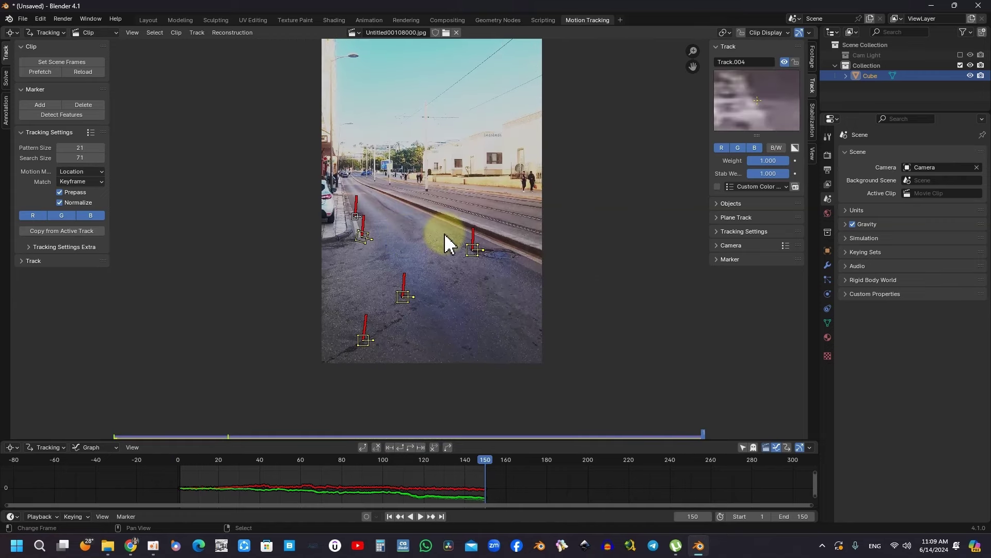
scroll(439, 233, up, 1)
scroll(413, 230, up, 2)
scroll(419, 218, down, 1)
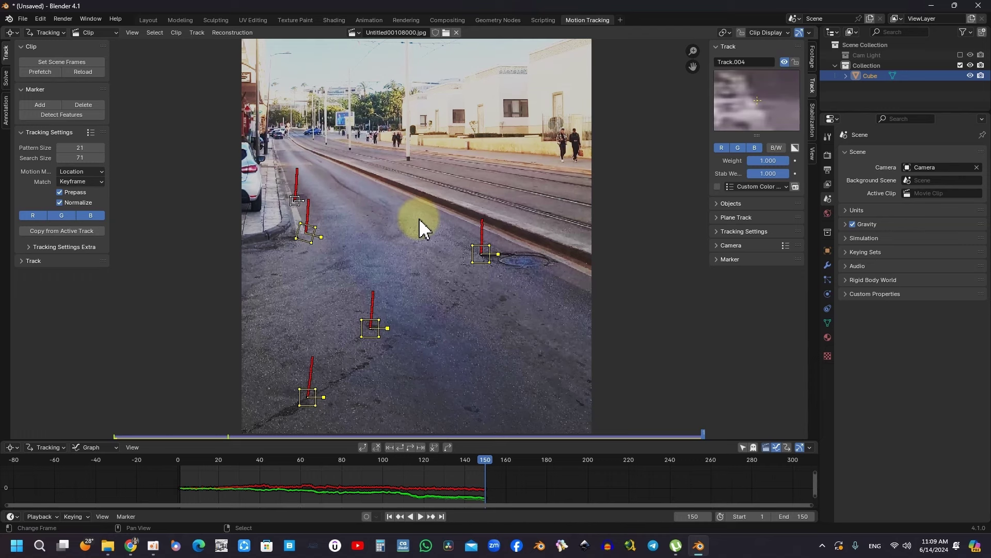
key(ctrl+l)
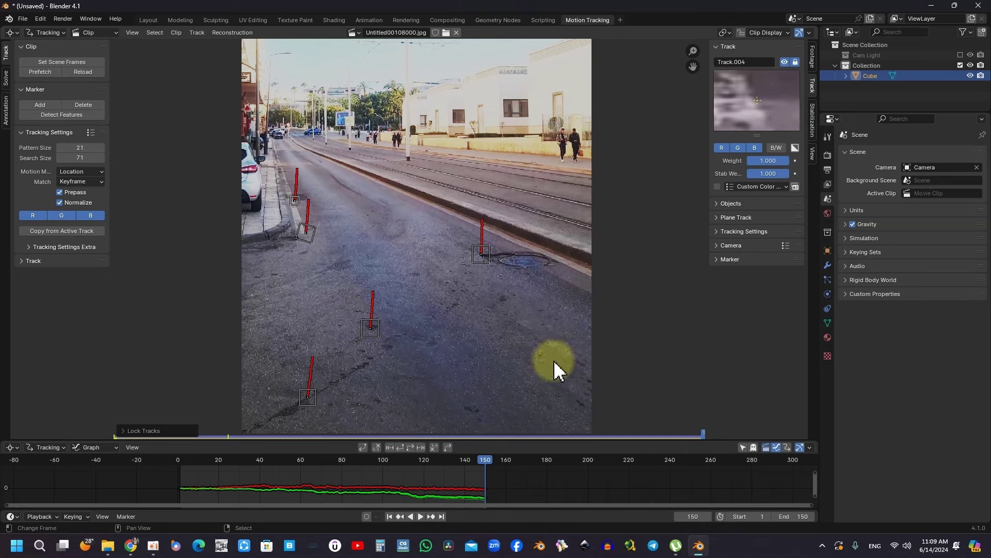
middle_drag(490, 275, 504, 188)
scroll(450, 177, up, 3)
scroll(464, 181, down, 3)
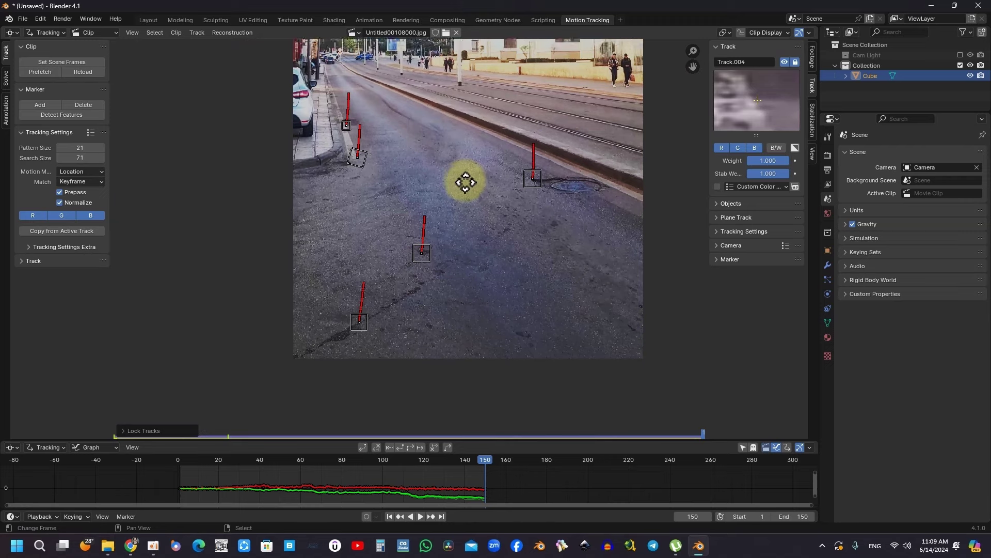
scroll(515, 244, down, 2)
scroll(515, 244, up, 5)
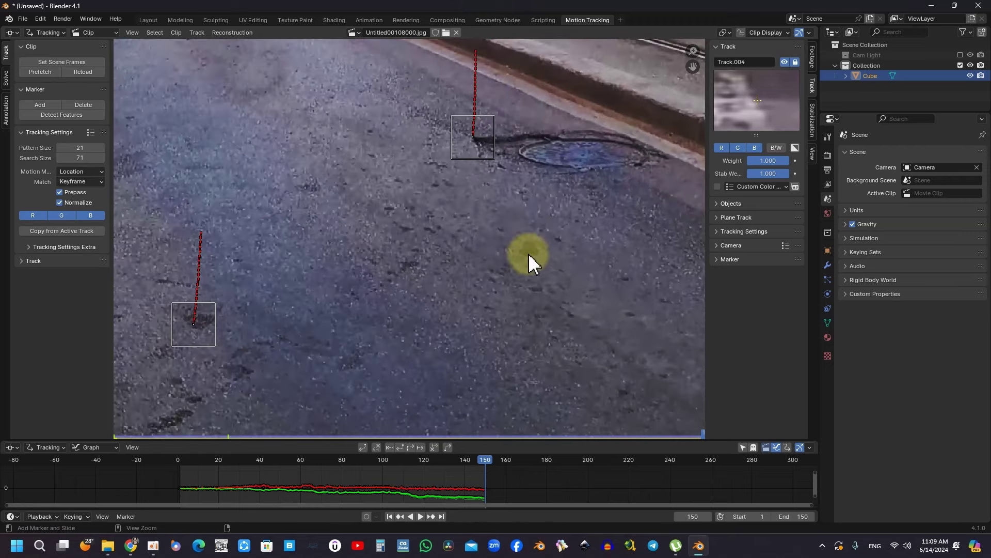
scroll(527, 252, down, 2)
ctrl+click(527, 253)
key(s)
scroll(531, 267, down, 2)
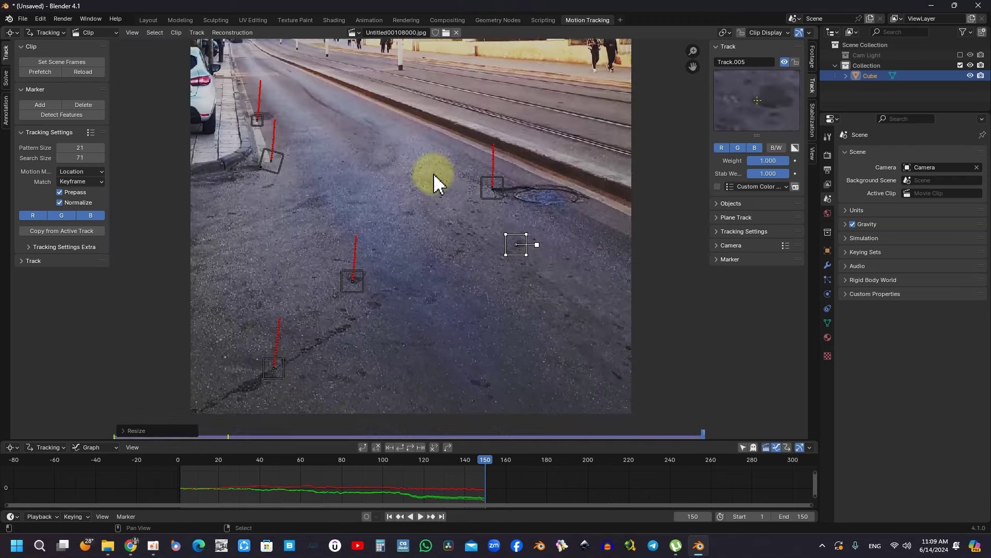
scroll(434, 175, up, 3)
scroll(476, 186, up, 2)
scroll(478, 213, up, 1)
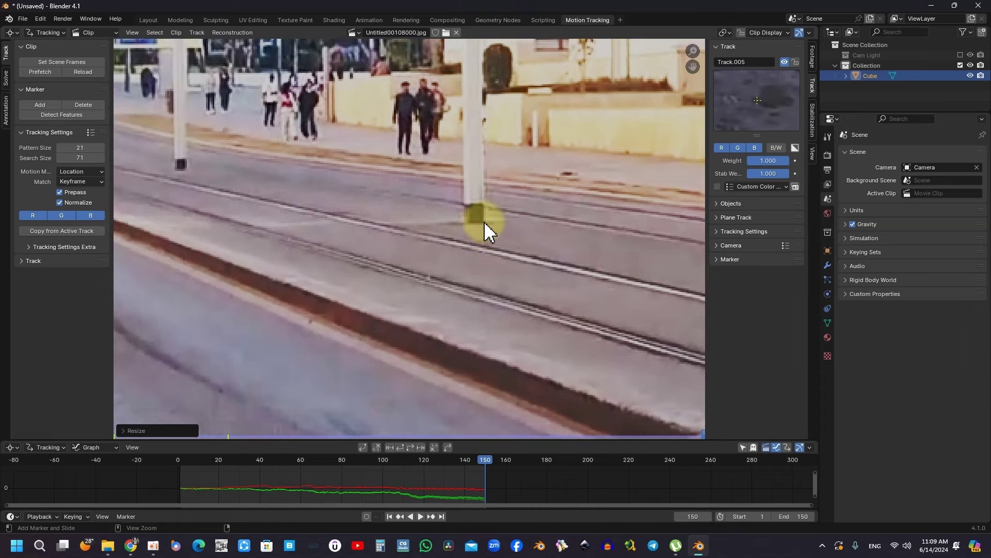
ctrl+click(484, 223)
scroll(382, 201, up, 3)
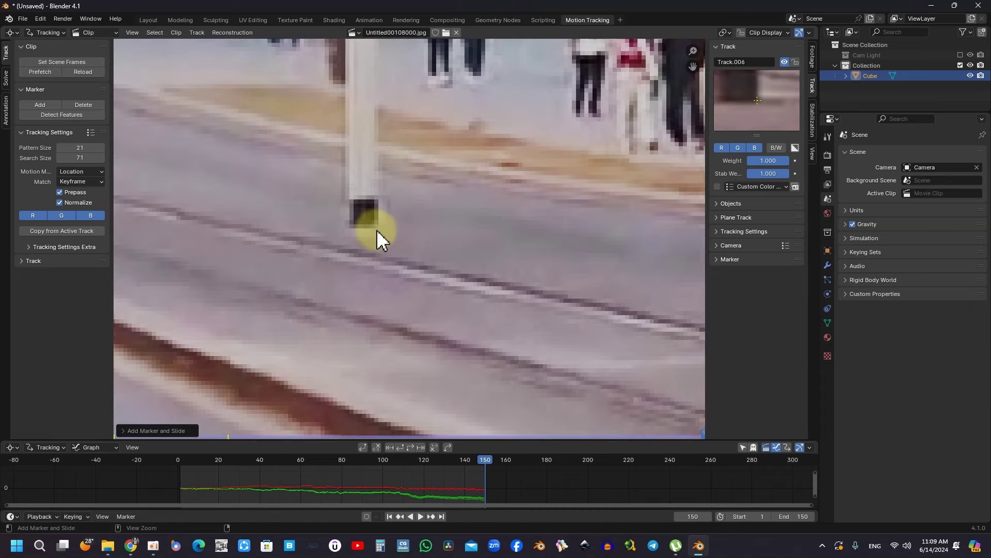
ctrl+click(378, 227)
scroll(383, 233, down, 4)
scroll(382, 228, down, 3)
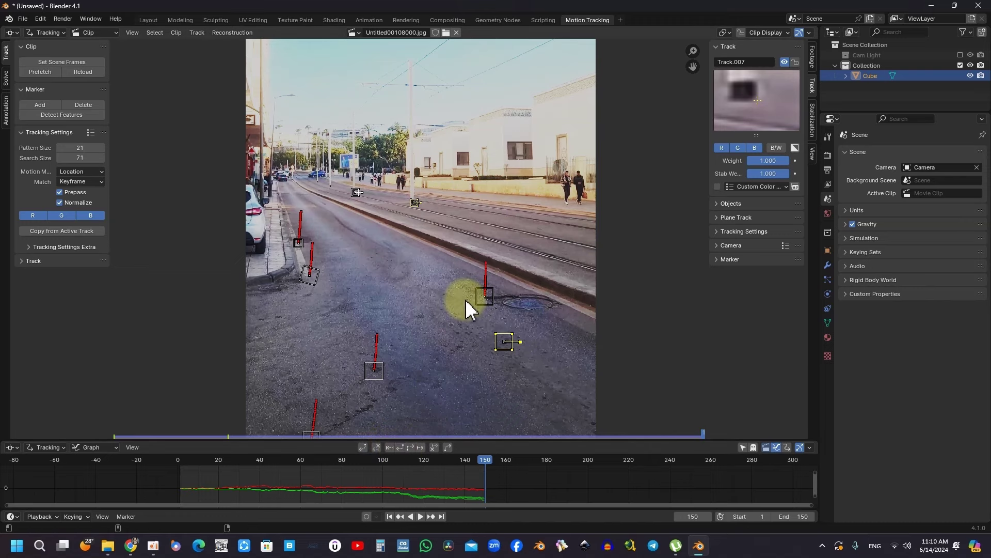
key(shift+Left)
mouse_move(460, 214)
middle_down()
mouse_move(482, 231)
mouse_move(492, 266)
mouse_move(492, 215)
mouse_move(478, 215)
mouse_move(515, 268)
middle_up()
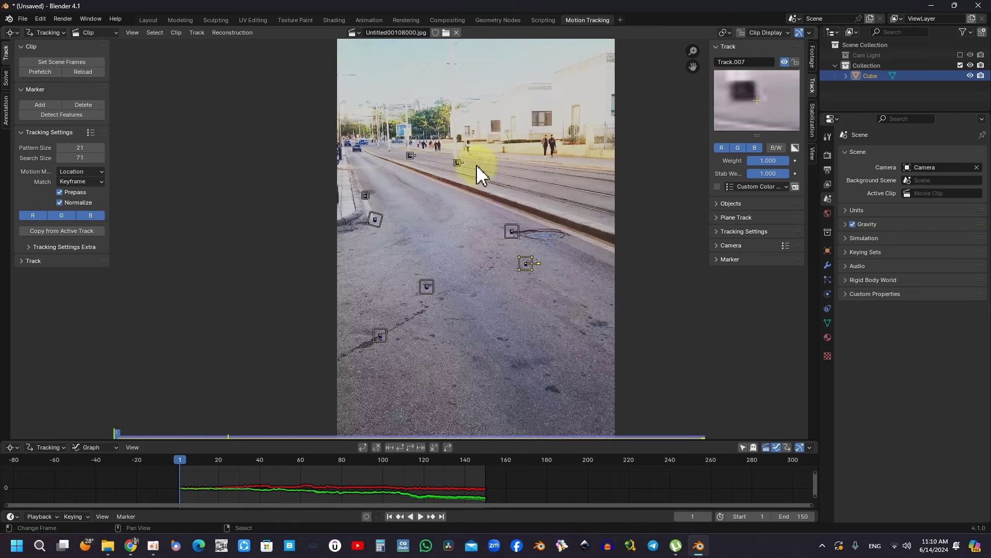
middle_drag(476, 164, 377, 189)
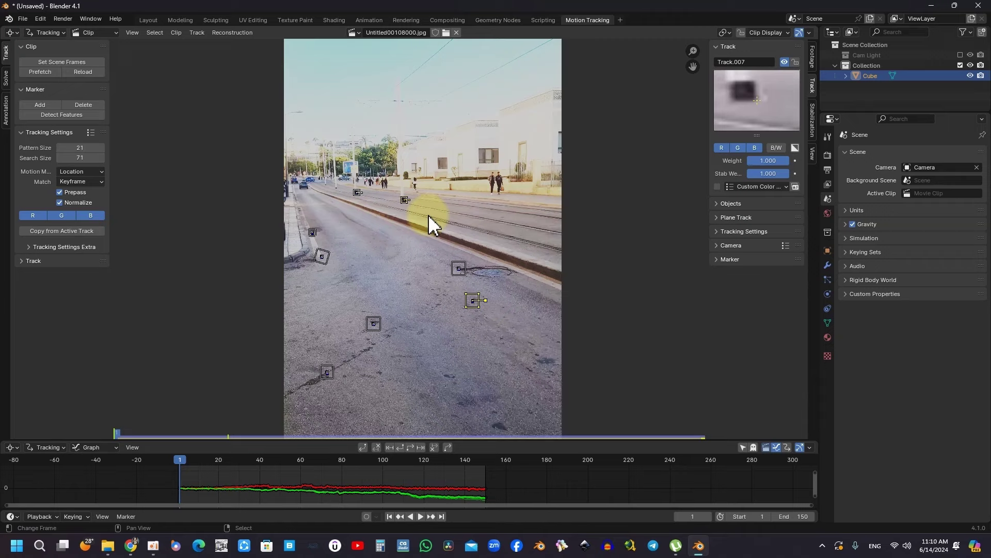
Play the clip, stop at frame 10, and zoom and pan to inspect the markers
key(space)
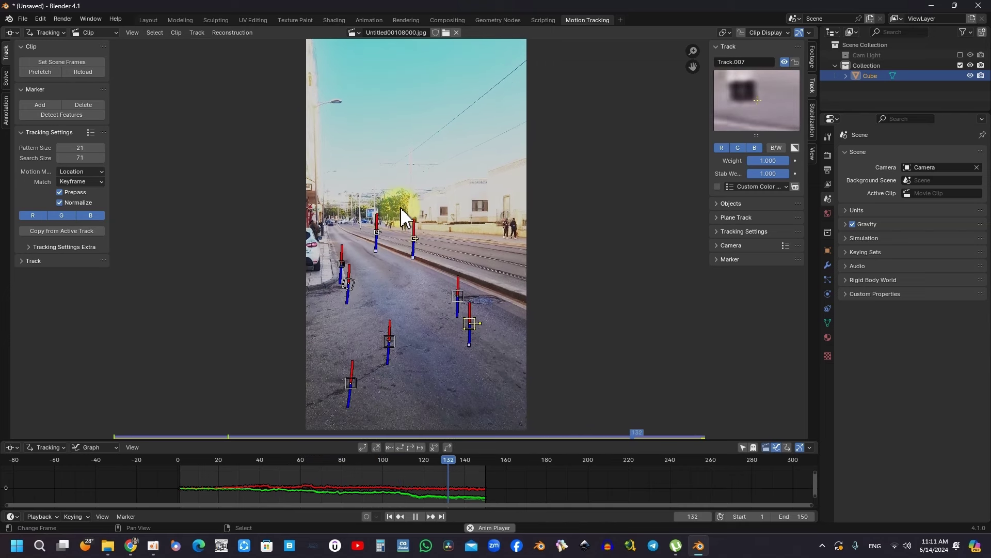
key(space)
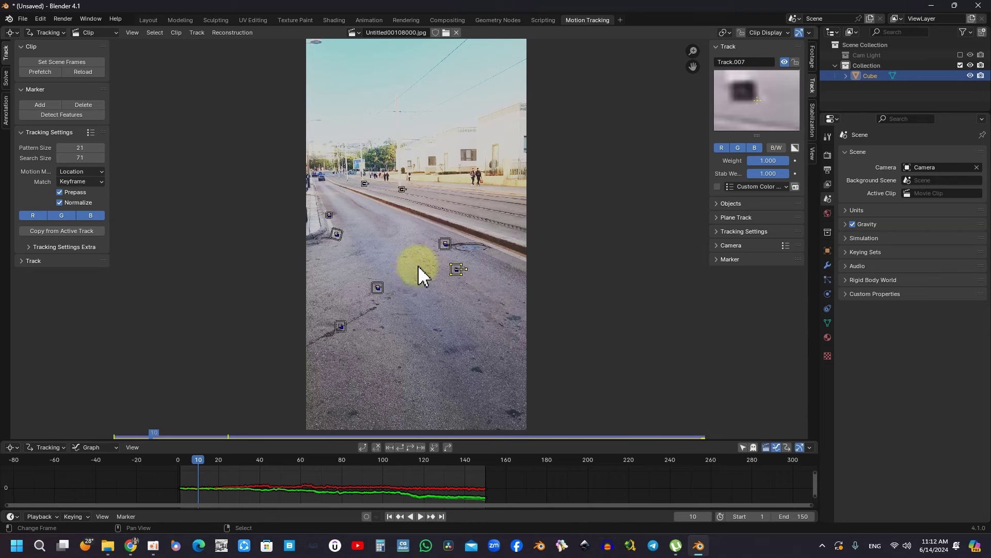
scroll(388, 183, up, 1)
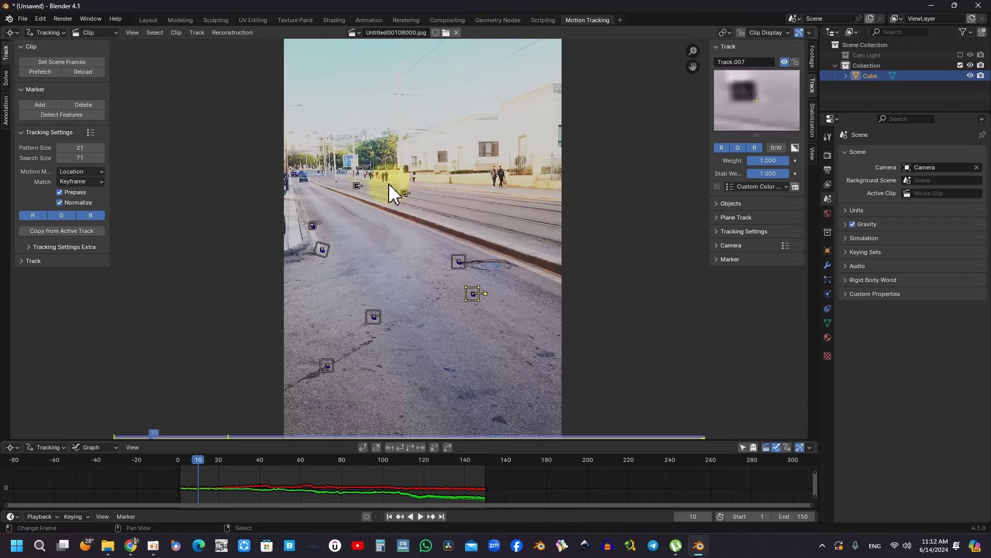
scroll(432, 183, up, 3)
scroll(484, 225, up, 1)
scroll(511, 196, up, 1)
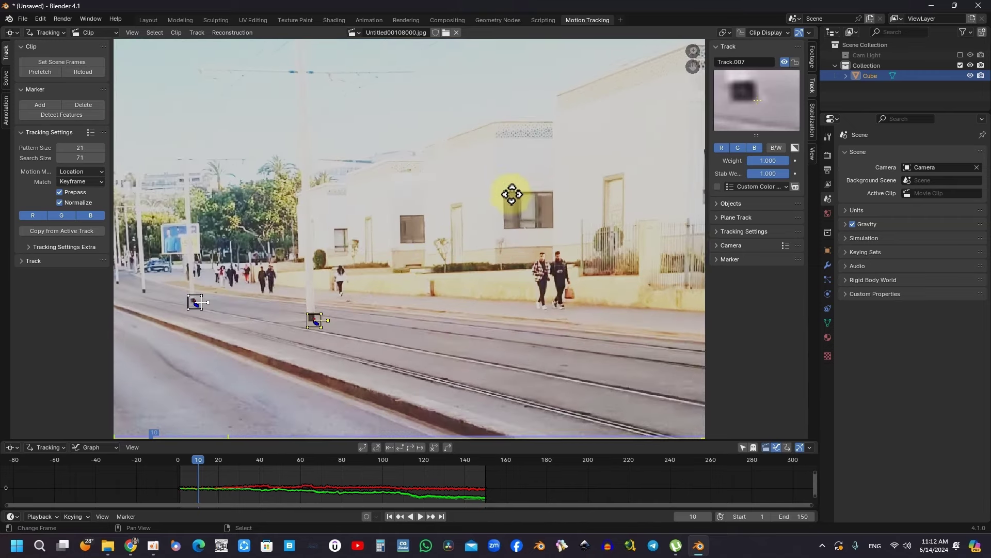
scroll(495, 197, up, 3)
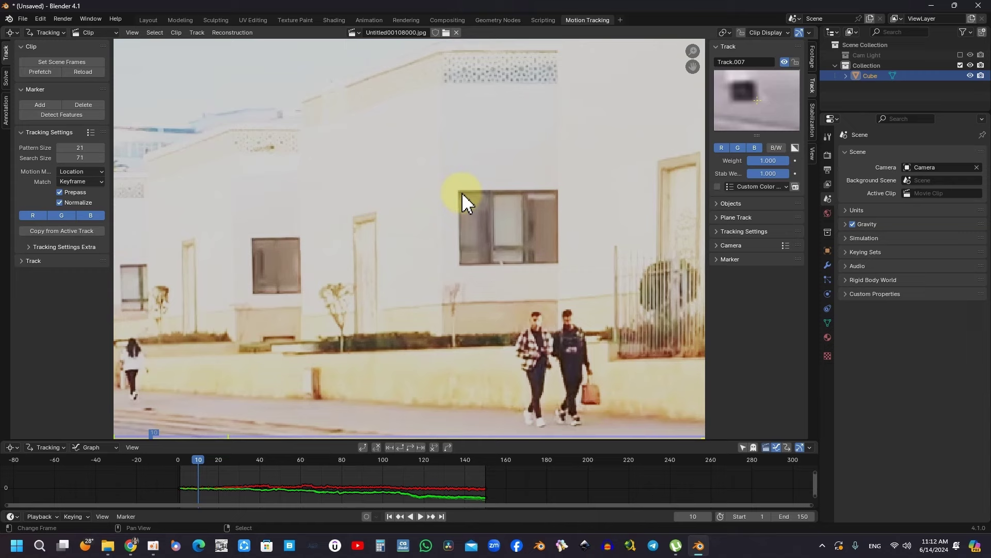
scroll(465, 201, down, 5)
scroll(472, 181, down, 2)
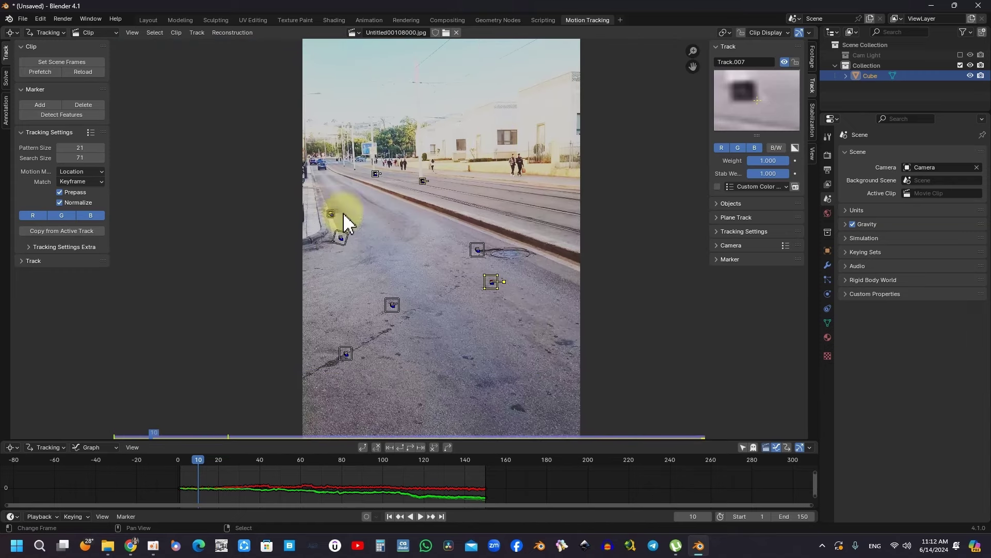
middle_drag(410, 237, 417, 304)
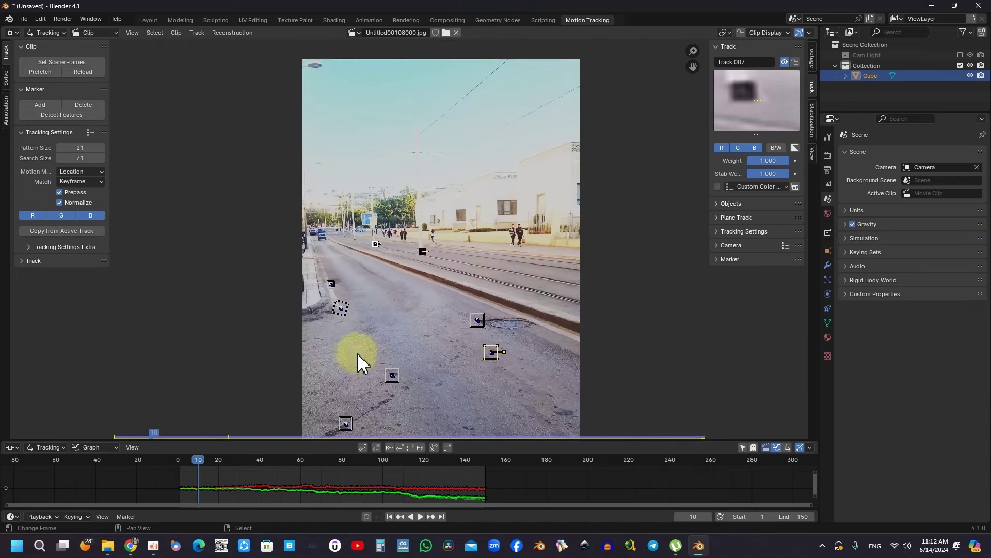
middle_drag(509, 188, 464, 209)
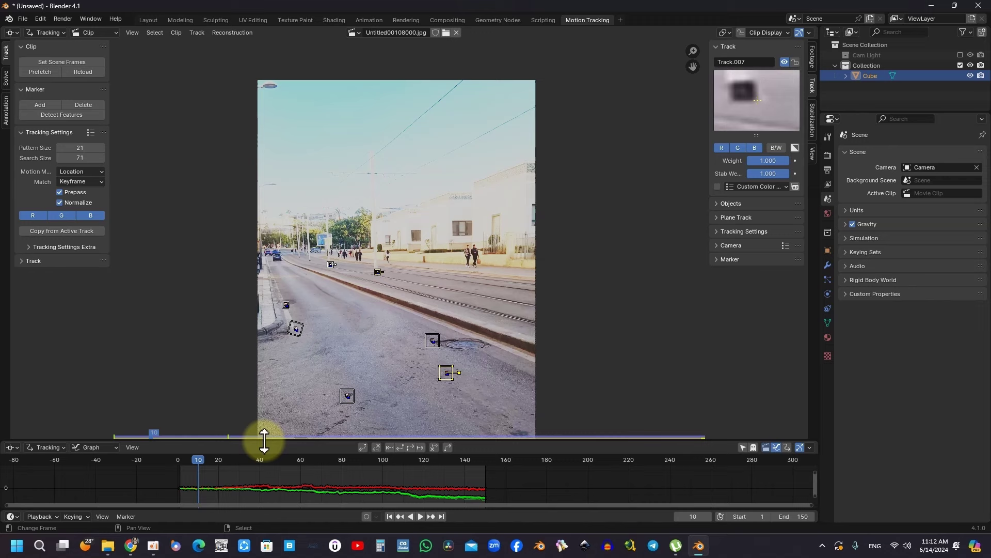
At frame 1, add two resized markers on the building windows
key(shift+Left)
scroll(374, 249, up, 3)
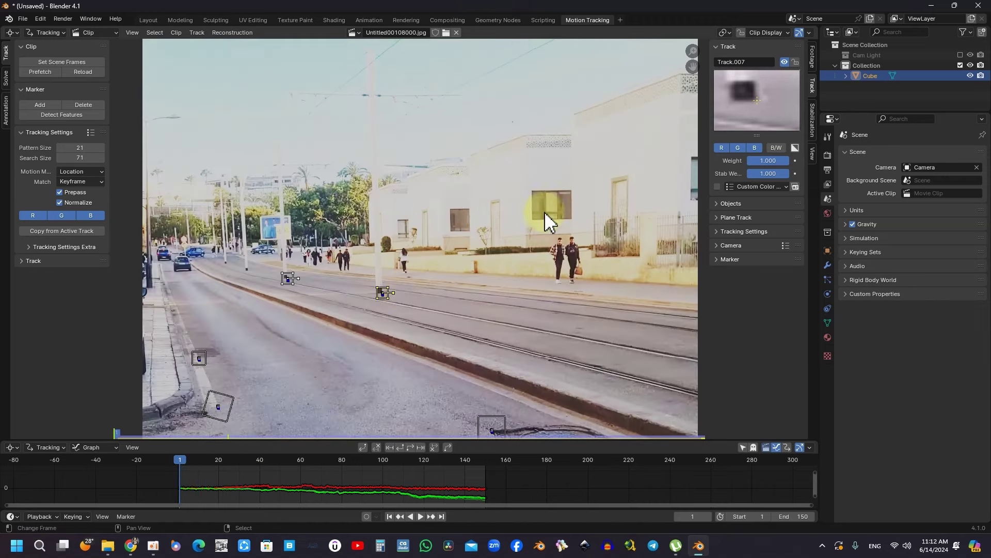
ctrl+click(532, 194)
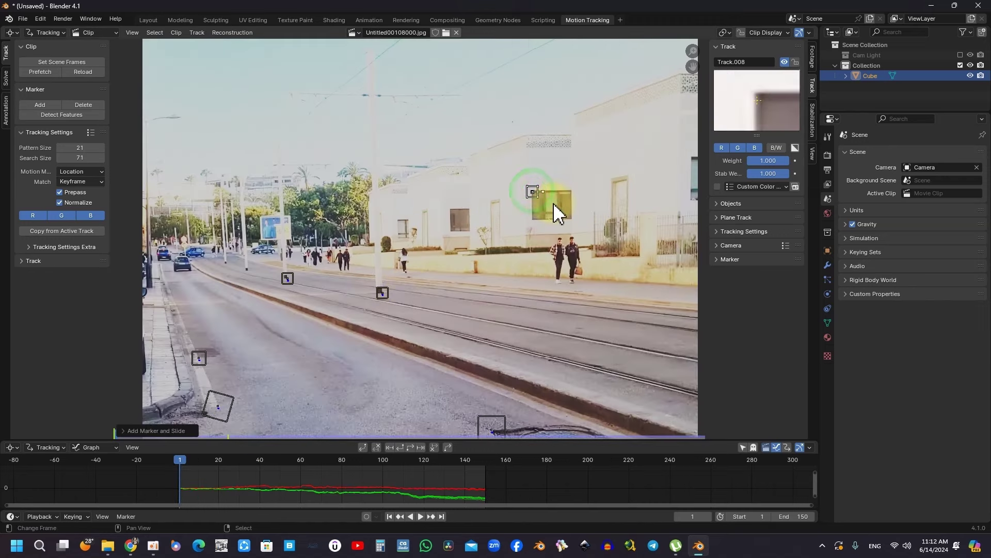
key(s)
click(578, 214)
ctrl+click(614, 183)
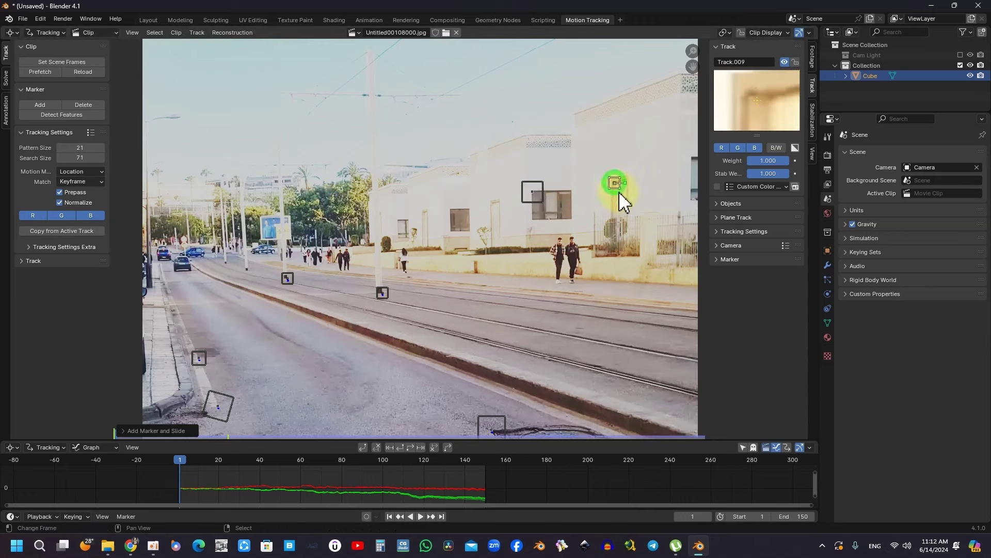
key(s)
click(630, 205)
scroll(420, 203, down, 2)
scroll(481, 196, up, 3)
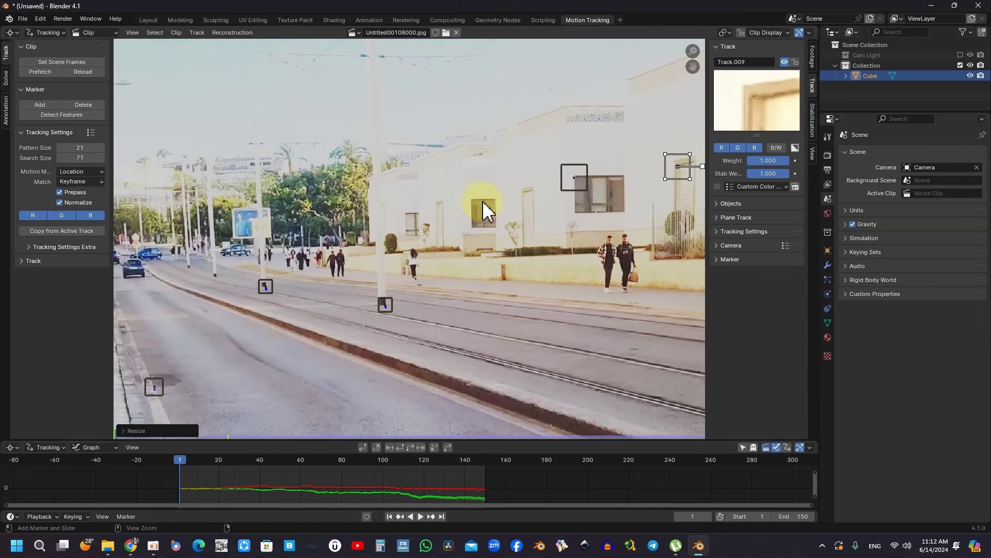
Add markers on the lower window, the building beside the trees, and the tree foliage
ctrl+click(475, 200)
ctrl+click(443, 221)
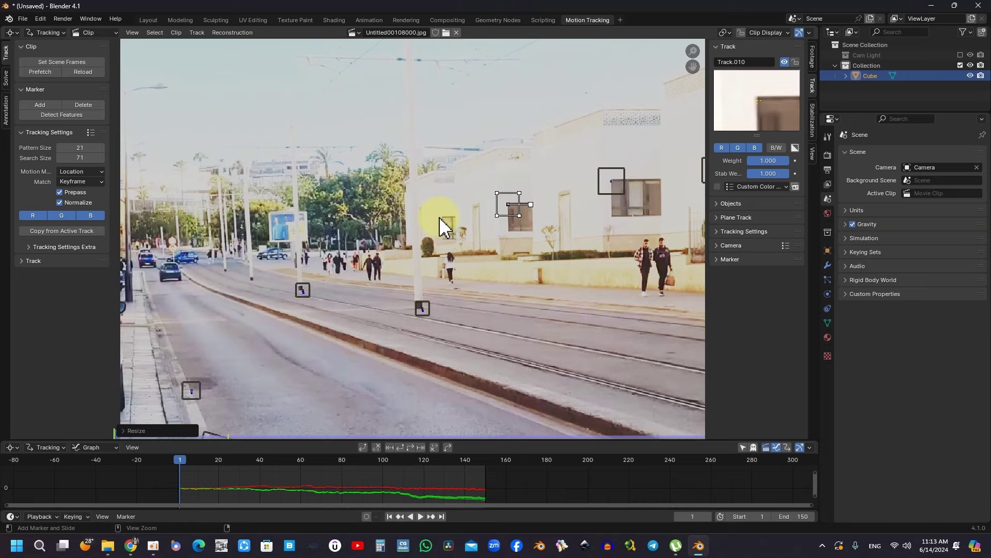
click(443, 218)
scroll(498, 212, up, 2)
scroll(498, 213, up, 3)
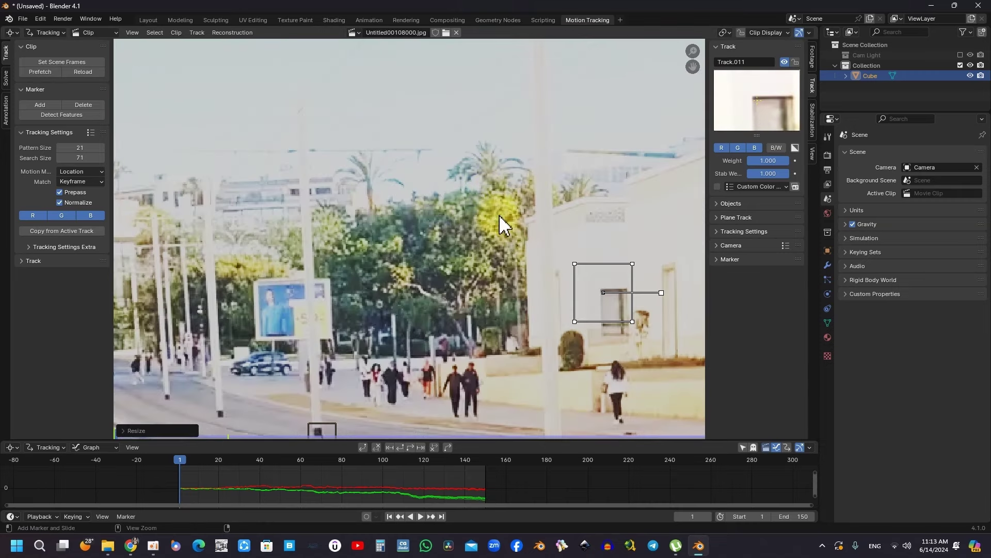
ctrl+click(500, 221)
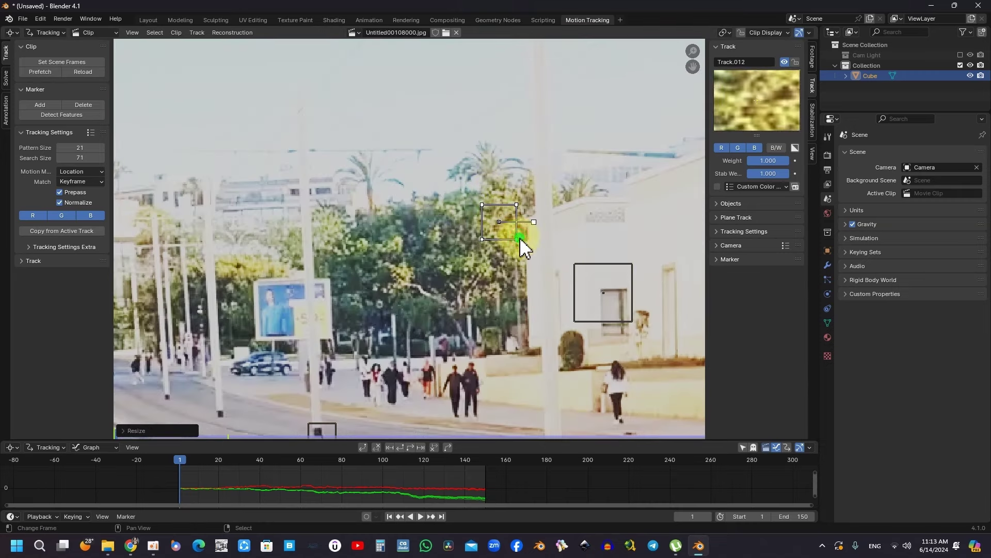
scroll(509, 219, up, 3)
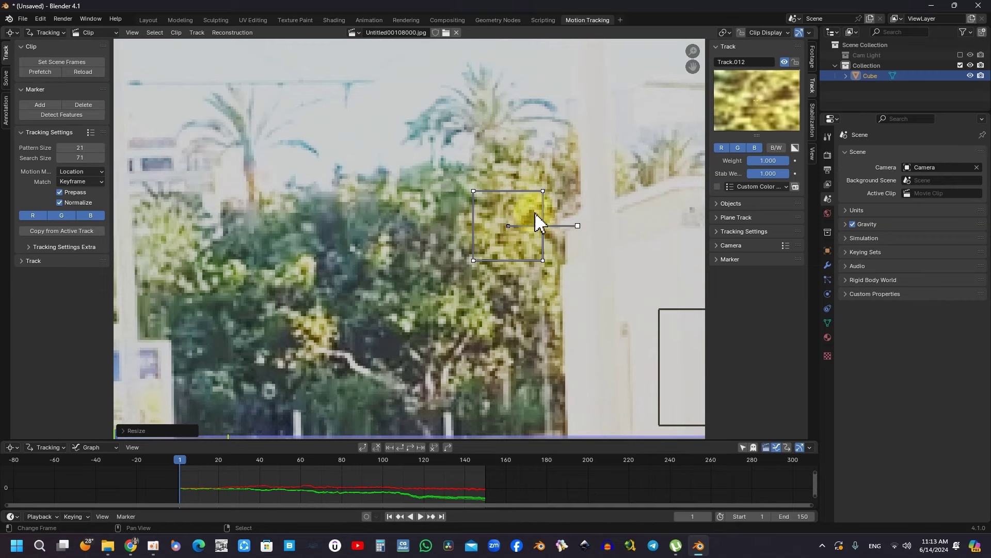
key(f)
scroll(486, 255, up, 2)
ctrl+click(486, 264)
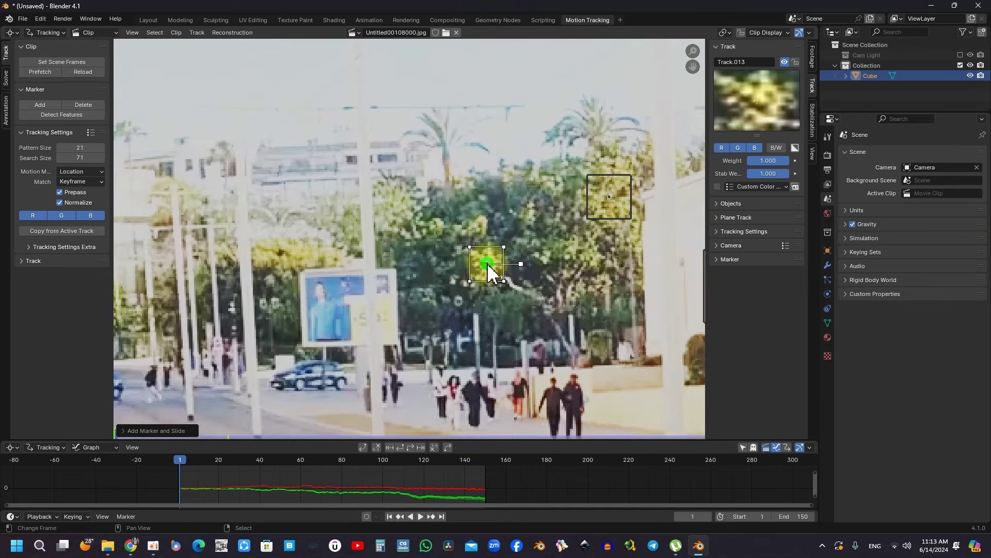
key(f)
scroll(505, 189, up, 5)
Add markers on a distant building and the yellow tree
ctrl+click(505, 189)
key(f)
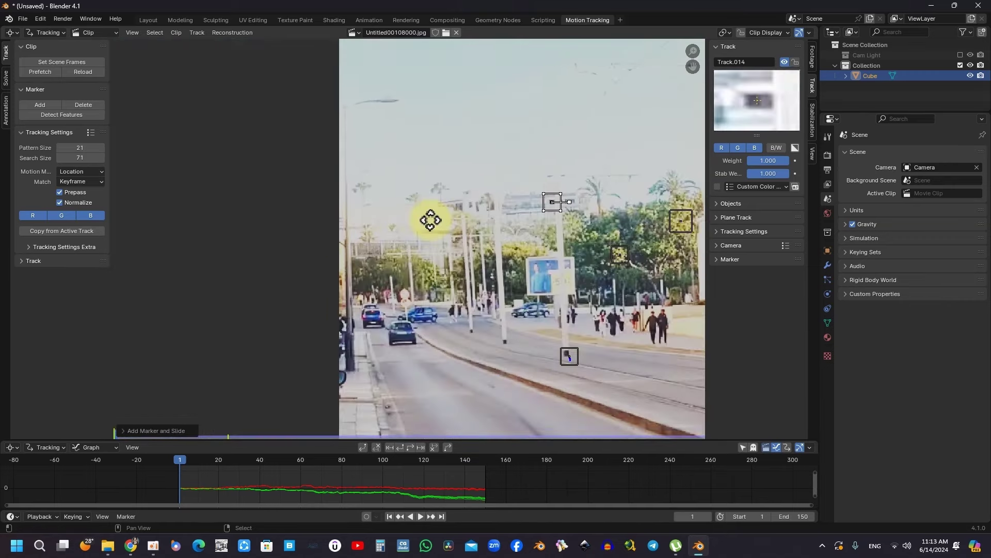
scroll(493, 250, up, 2)
ctrl+click(485, 243)
key(f)
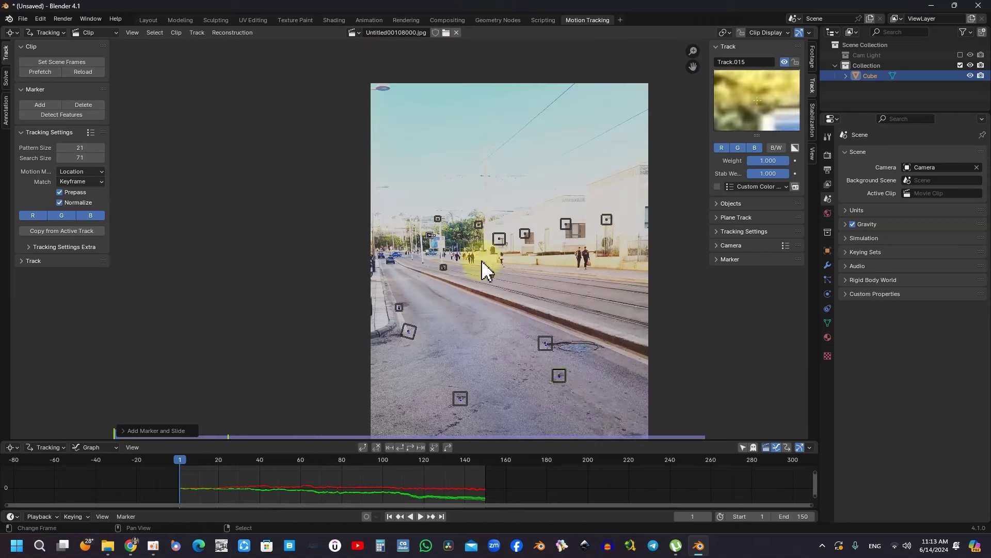
scroll(480, 273, down, 1)
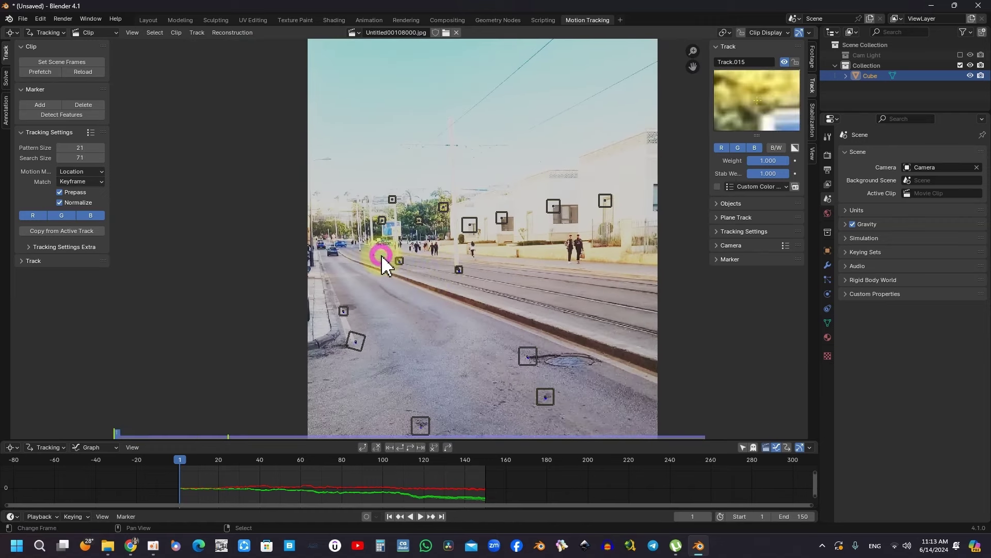
Select the new building and tree markers and track them forward to frame 150
click(405, 259)
click(457, 268)
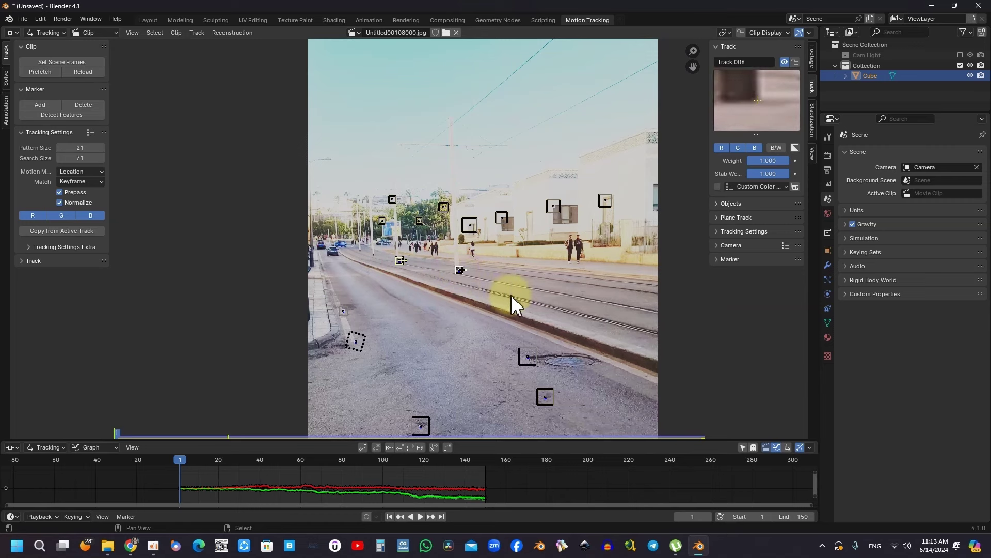
shift+scroll(527, 300, down, 3)
click(543, 342)
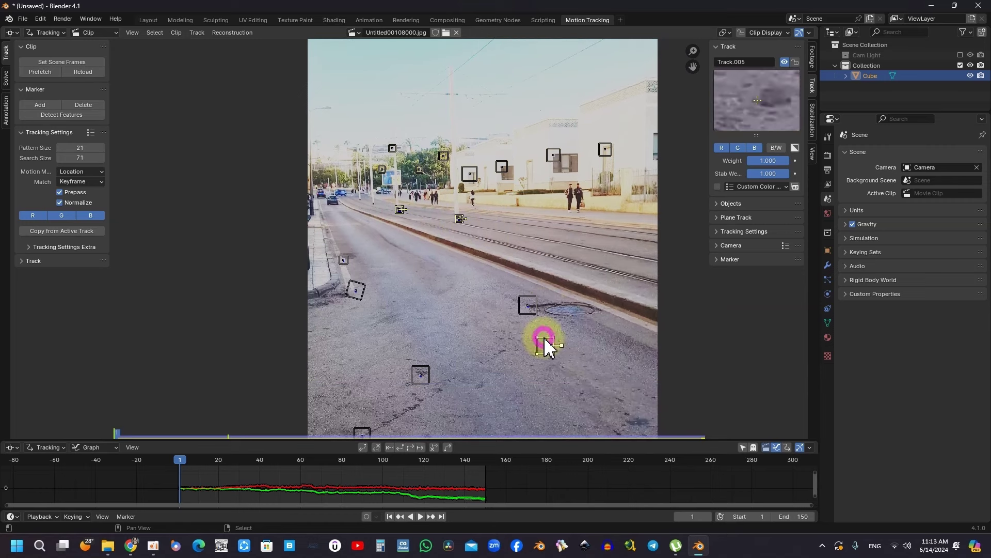
key(a)
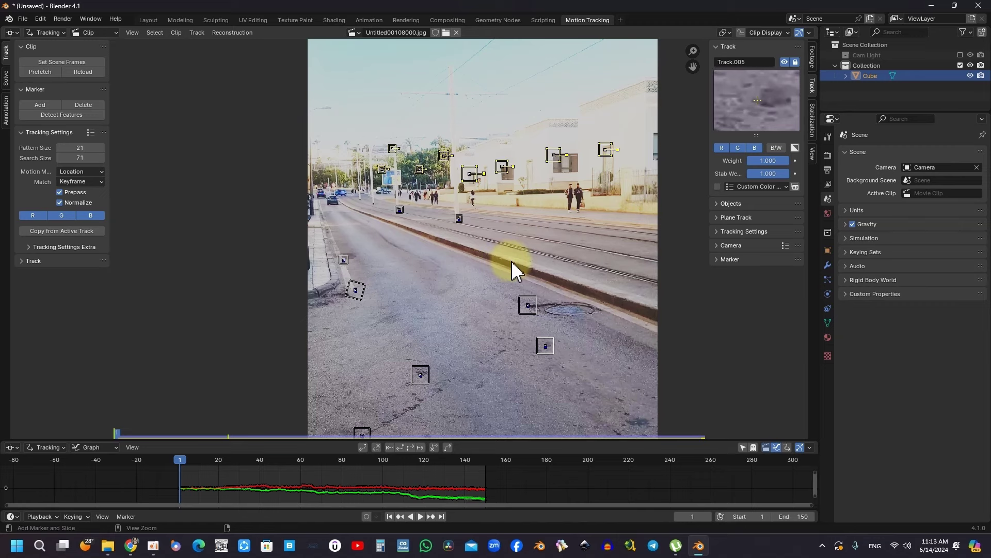
key(ctrl+t)
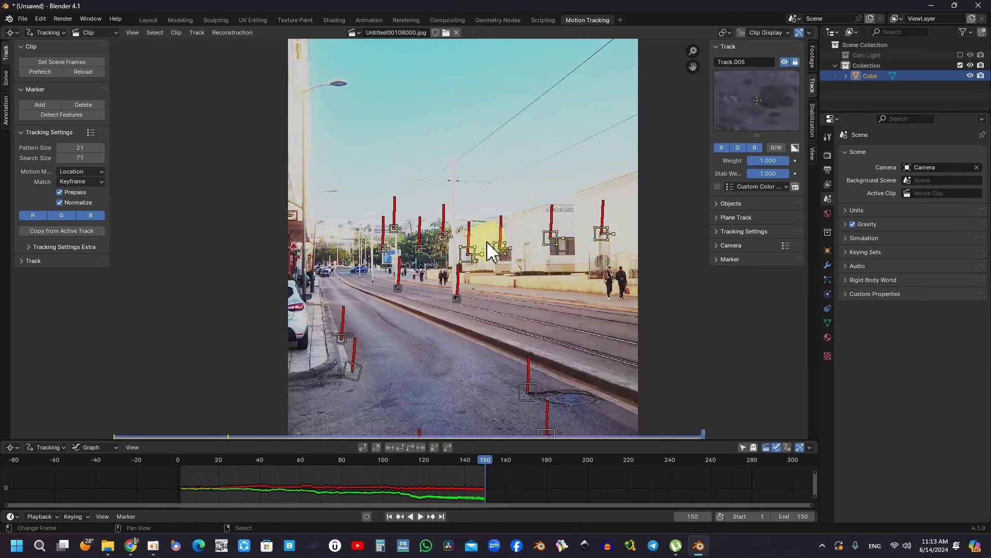
scroll(500, 246, down, 3)
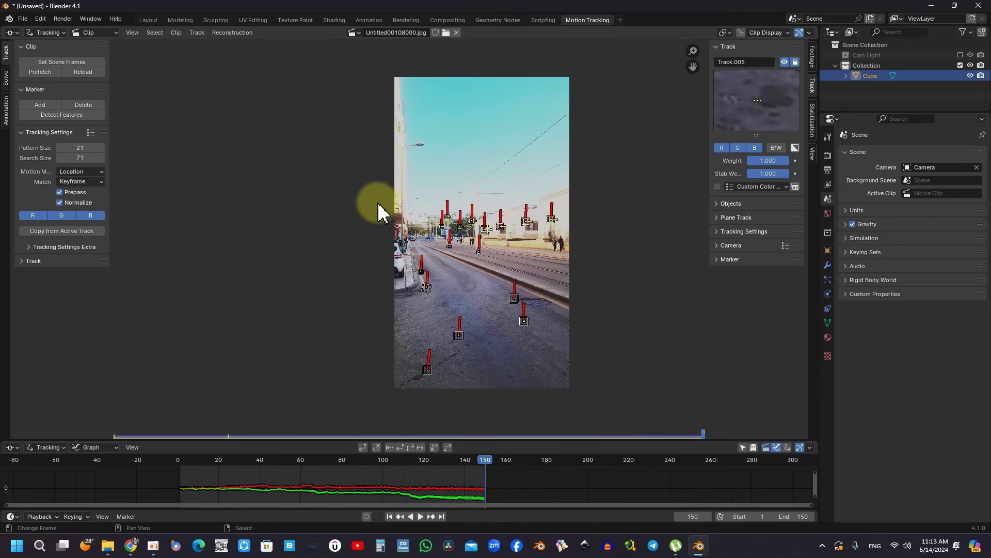
click(120, 5)
Enable automatic keyframe selection and focal length refinement in the solve settings
drag(132, 7, 148, 12)
click(29, 82)
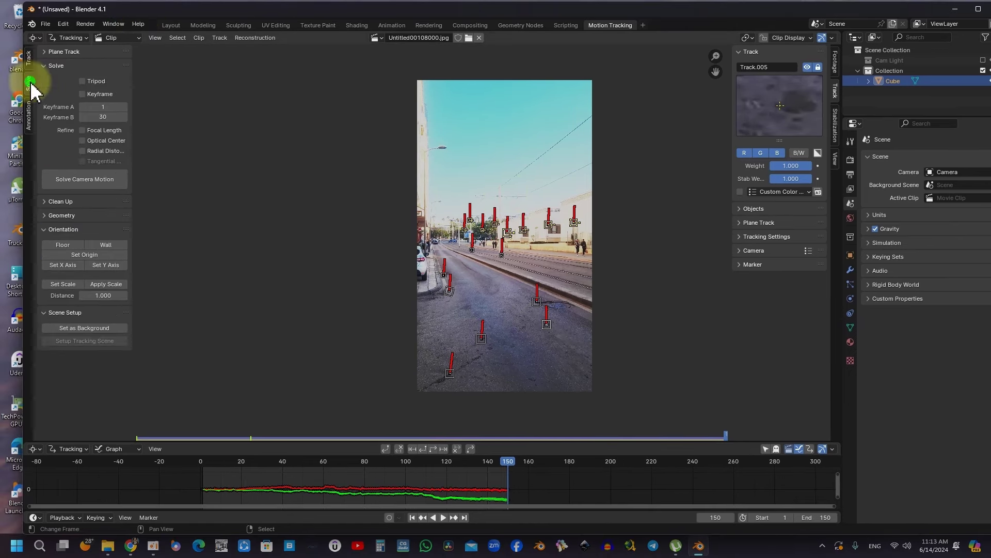
double_click(160, 8)
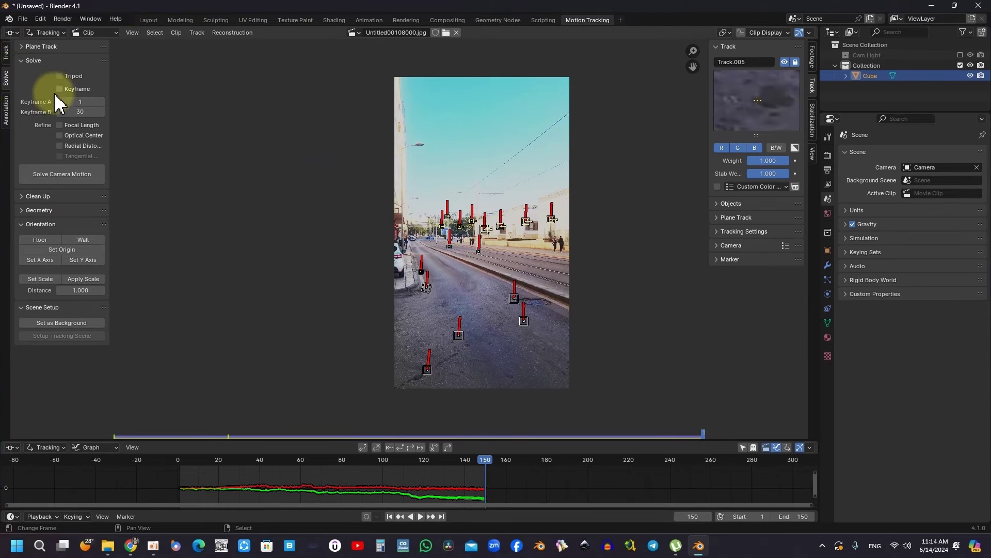
click(60, 89)
click(59, 125)
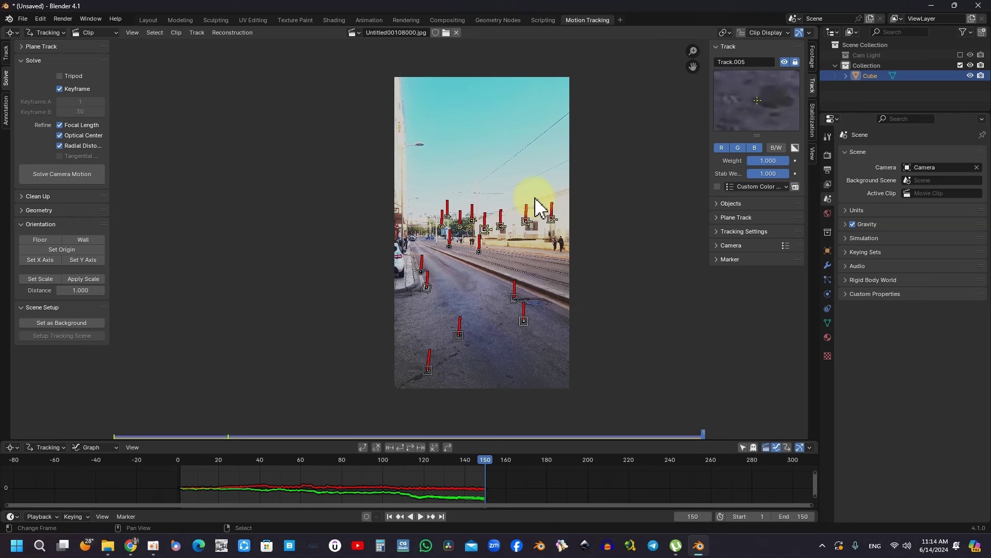
Check the clip's lens settings and solve the camera motion, reaching 0.17 px error
click(720, 245)
click(730, 288)
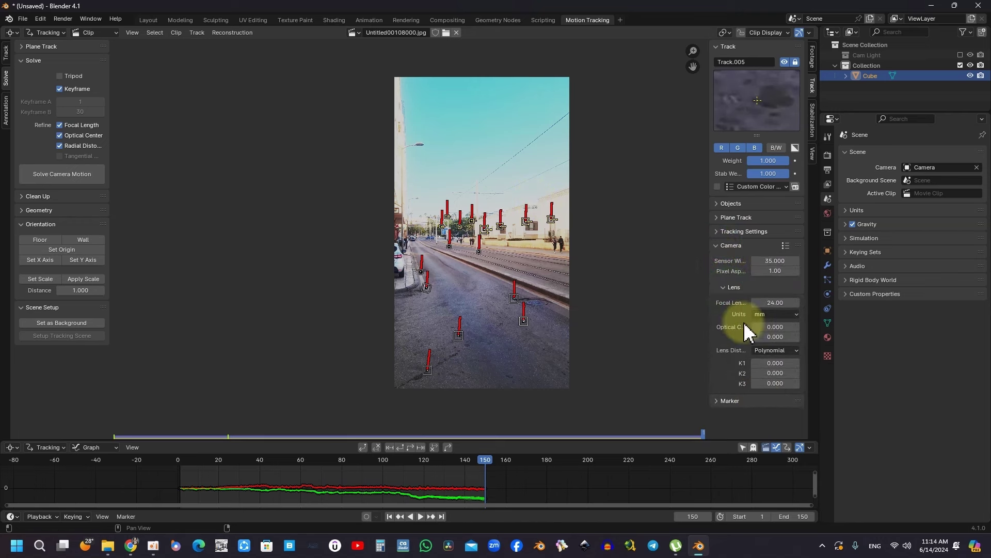
click(720, 245)
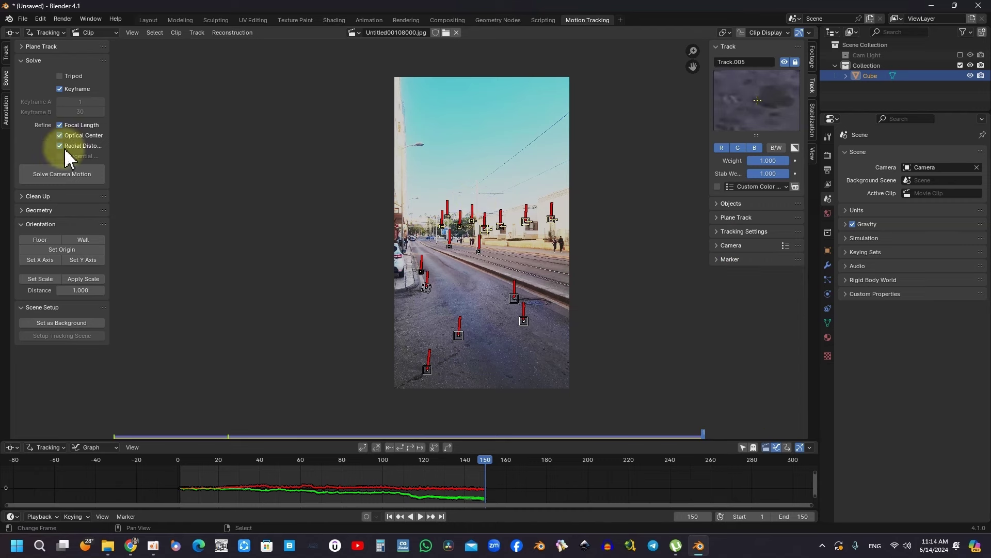
click(76, 175)
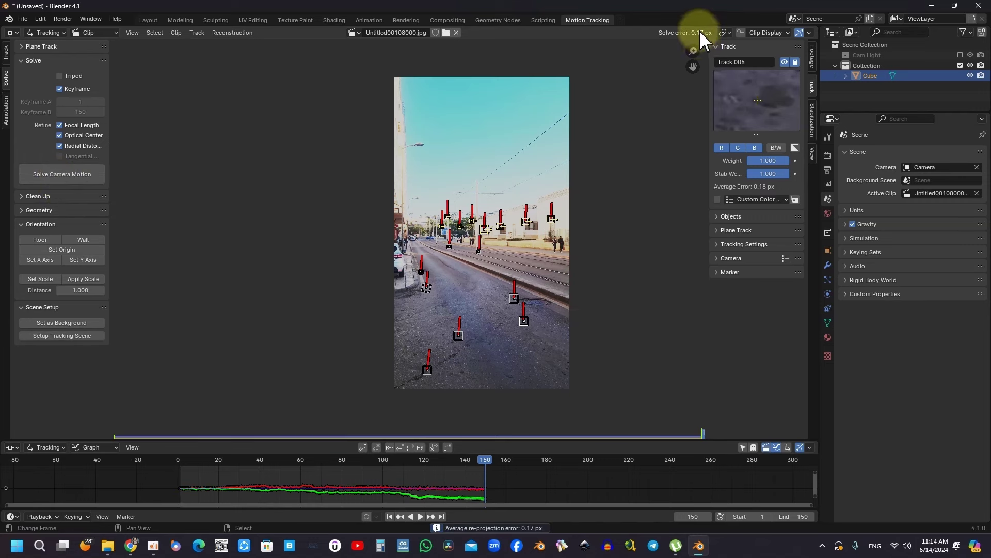
mouse_move(790, 32)
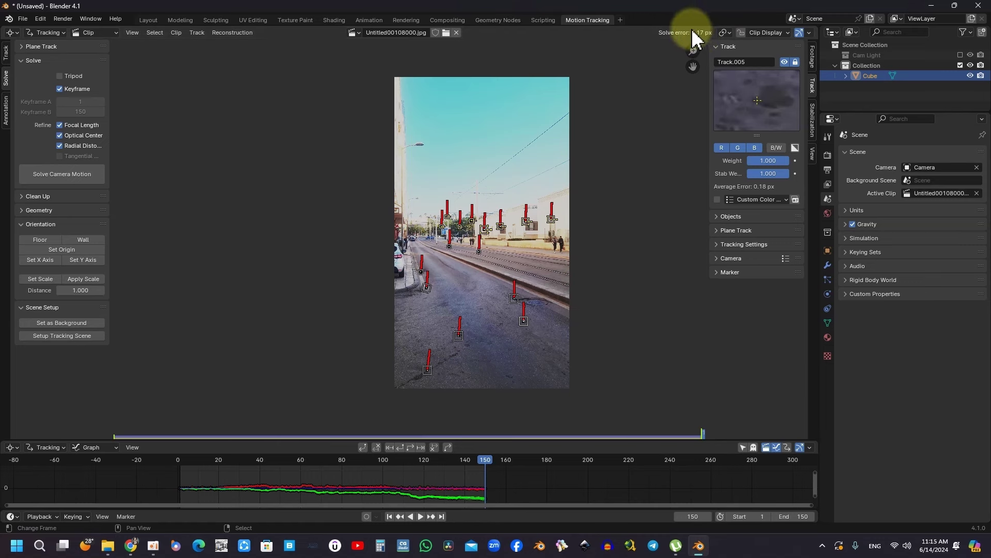
Black out the footage and label each track with its name and average error
click(782, 33)
click(830, 65)
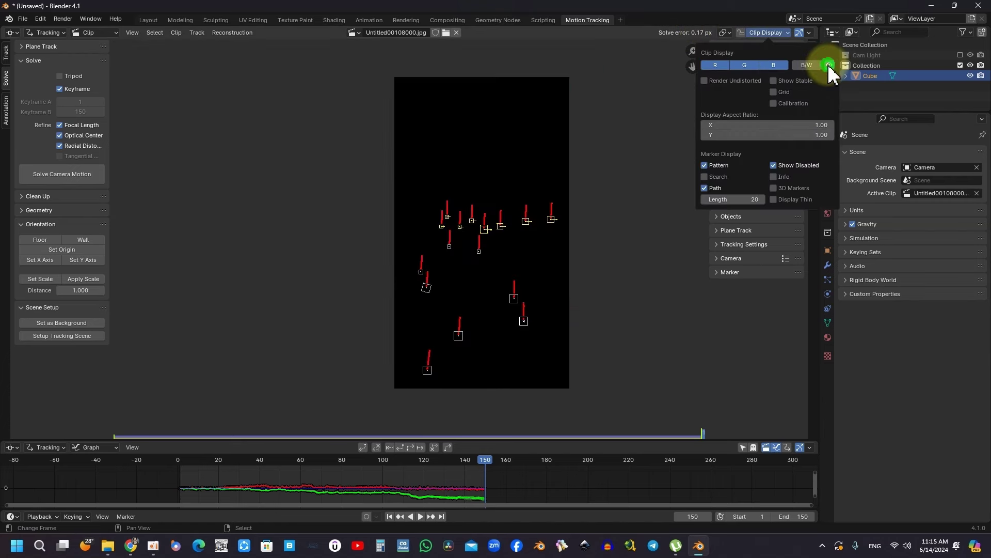
click(774, 177)
scroll(599, 251, up, 1)
scroll(531, 239, up, 2)
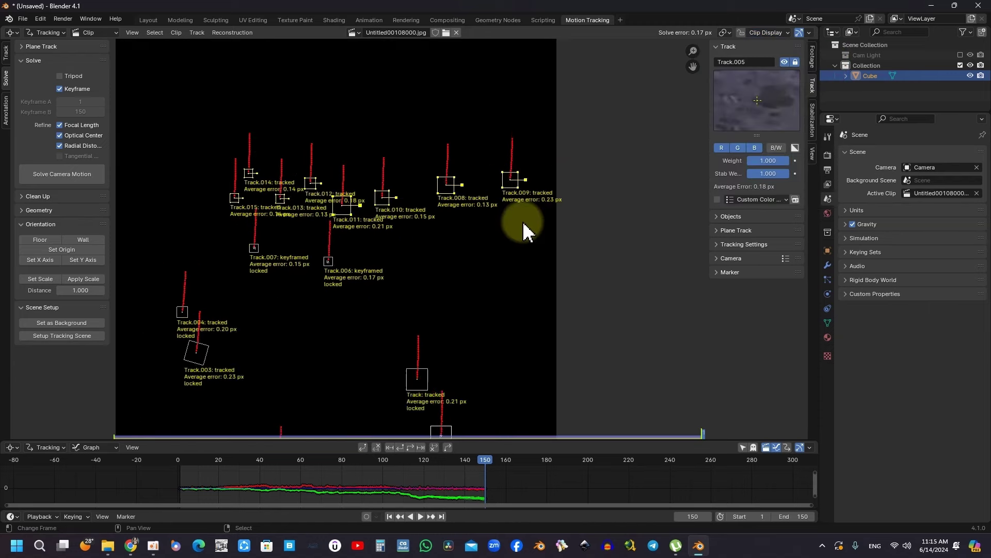
scroll(522, 221, up, 1)
scroll(535, 215, up, 1)
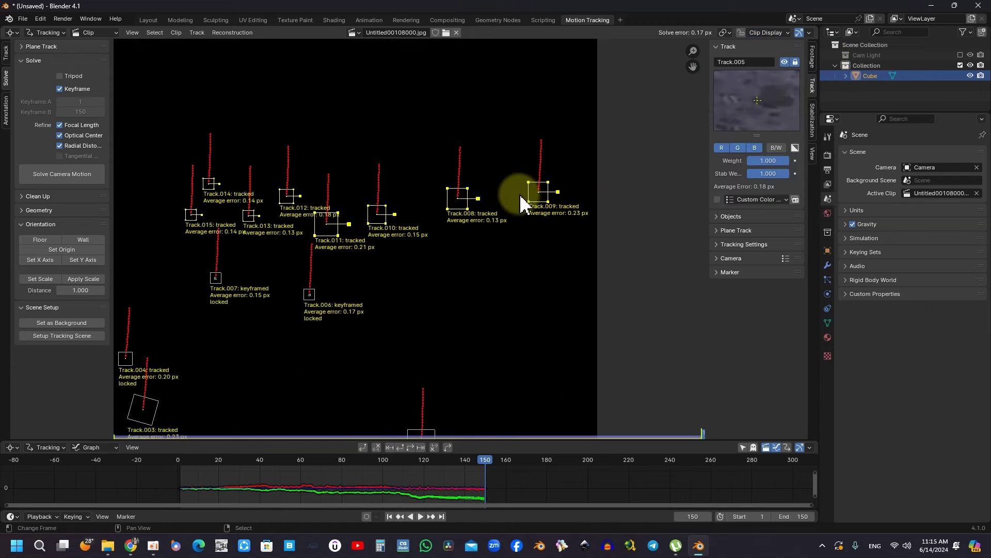
Pan across the tracks to review their 0.13–0.23 px errors, then restore the footage
middle_drag(523, 196, 613, 170)
scroll(453, 181, up, 3)
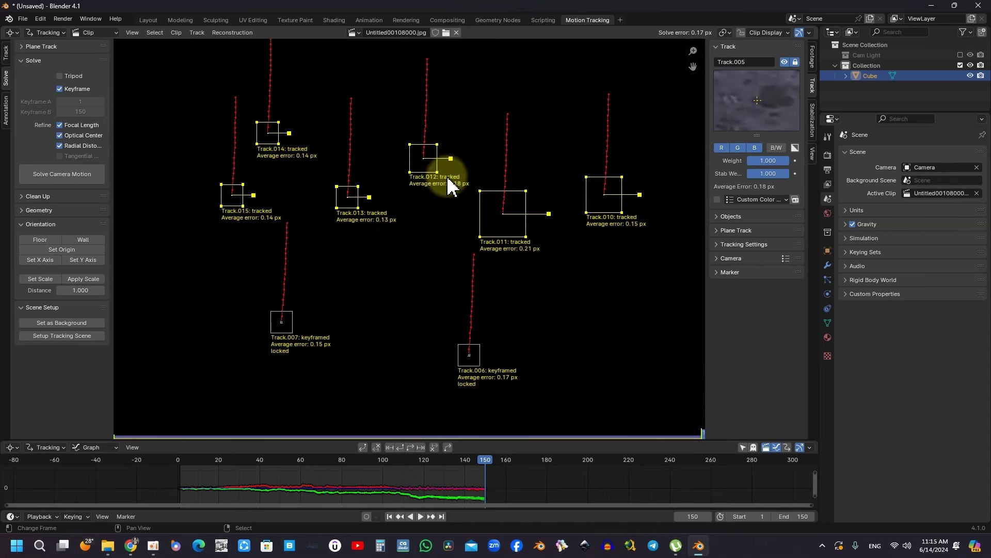
scroll(433, 166, up, 2)
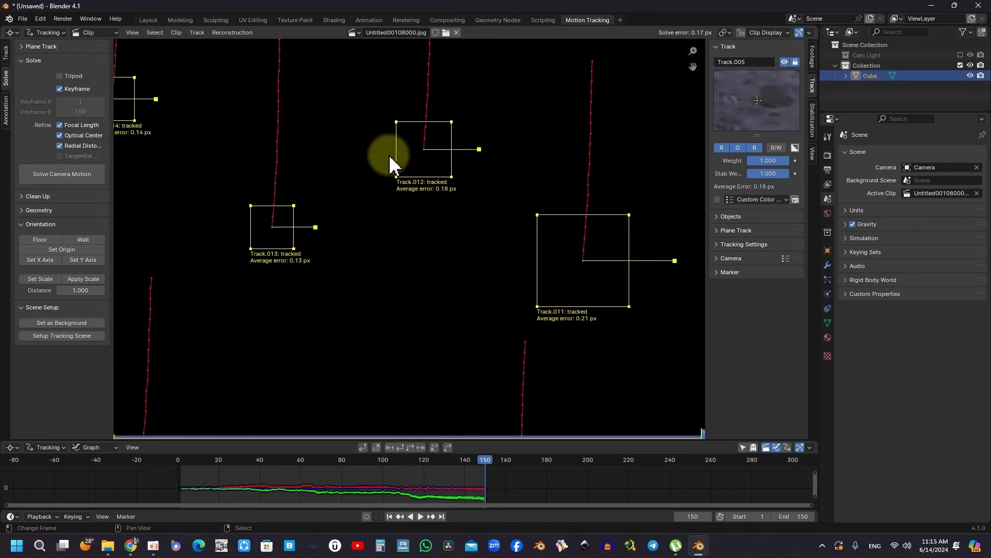
scroll(390, 161, down, 3)
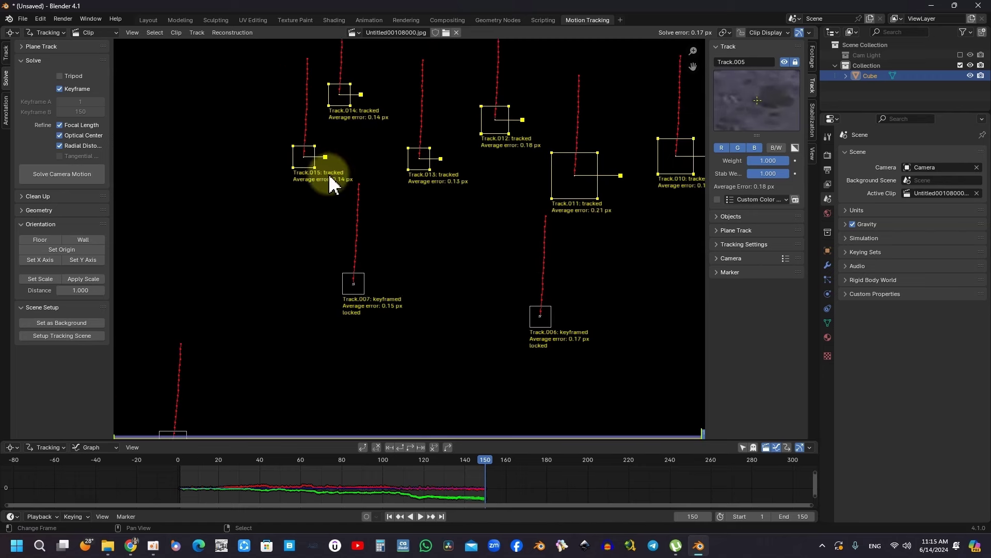
scroll(361, 175, up, 2)
middle_drag(533, 136, 475, 137)
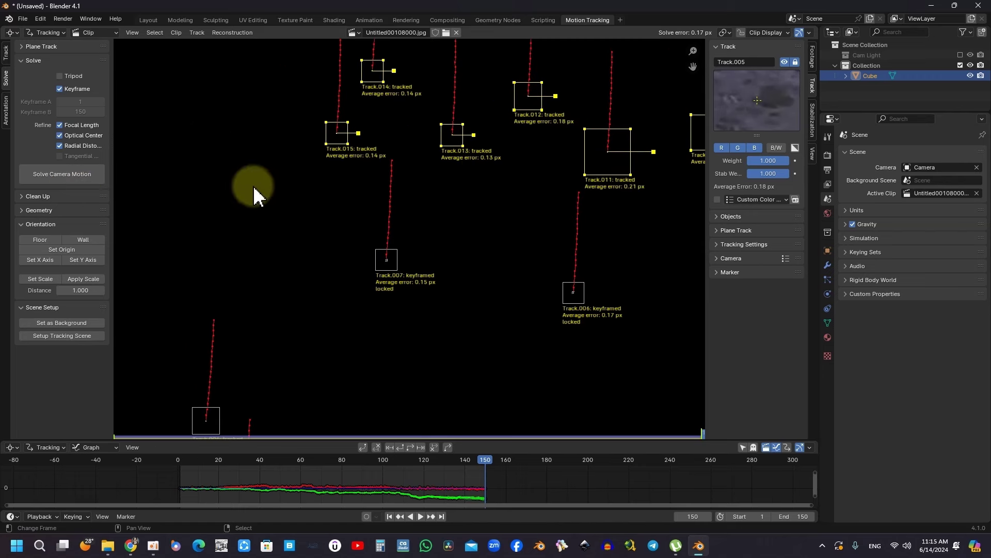
middle_drag(497, 172, 442, 181)
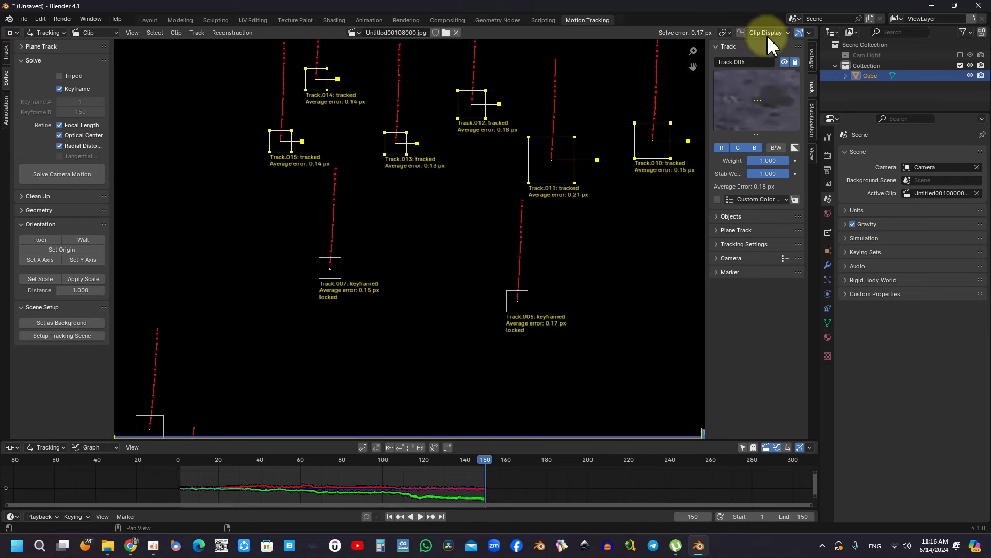
click(768, 32)
click(830, 64)
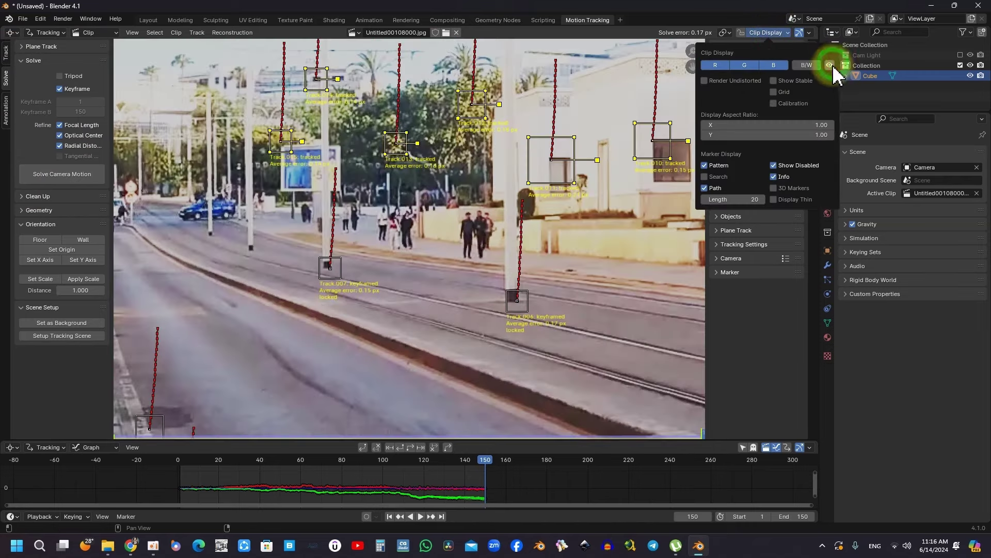
Turn off Info in Clip Display and save the project as TTTTTTTTTTTT.blend
click(774, 177)
scroll(498, 178, down, 2)
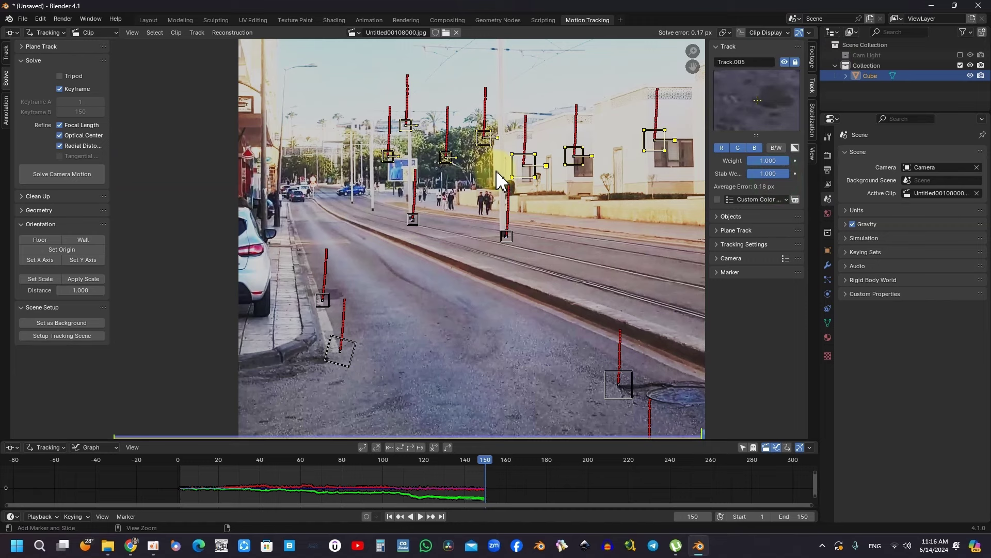
key(ctrl+s)
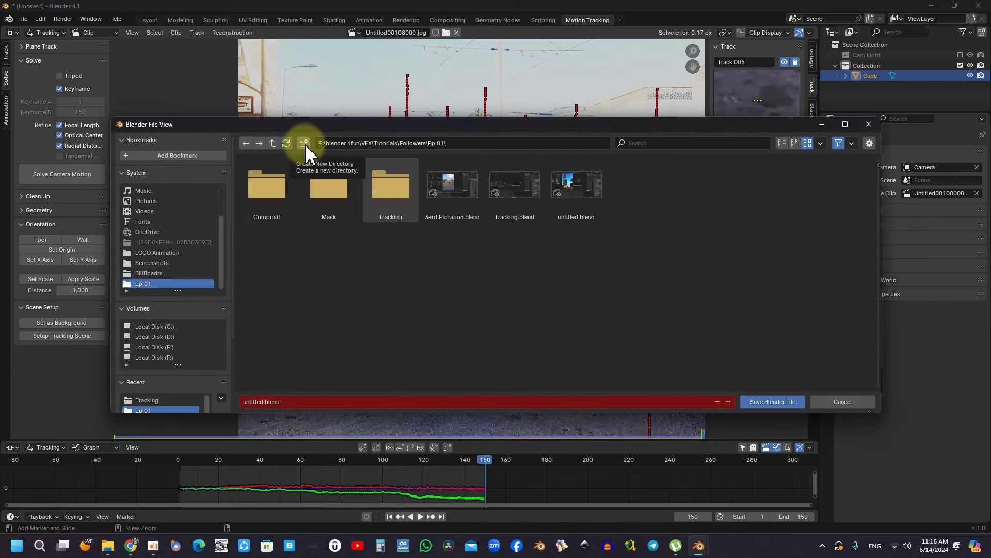
text(TTTTTTTTTTTT)
key(Return)
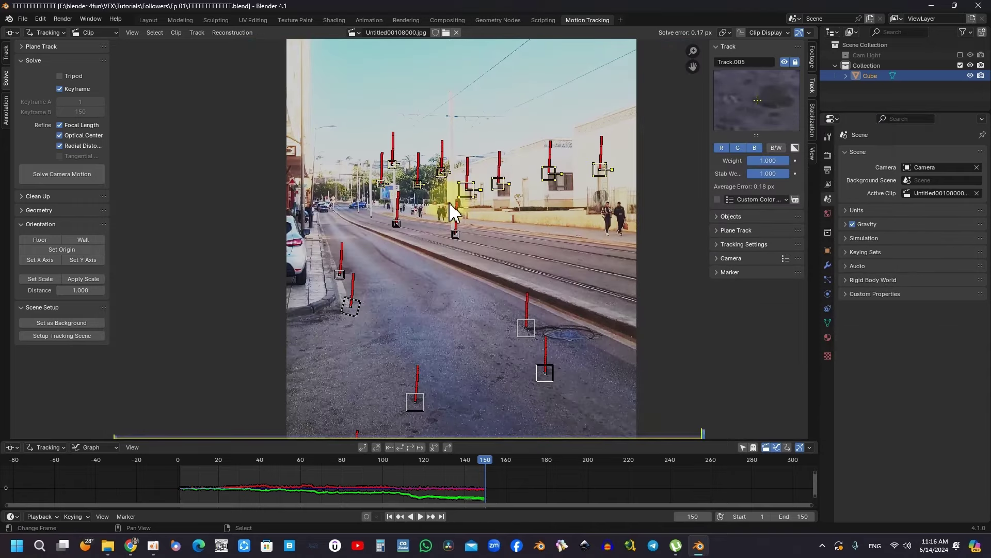
Select three road-surface markers and set them as the floor
middle_drag(453, 212, 383, 196)
ctrl+middle_drag(244, 215, 413, 196)
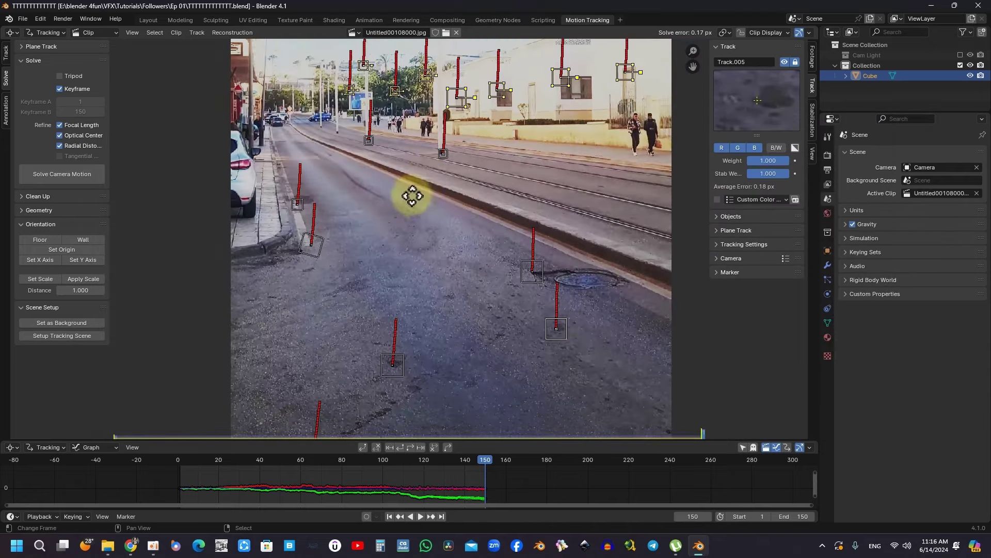
scroll(320, 201, down, 2)
click(354, 236)
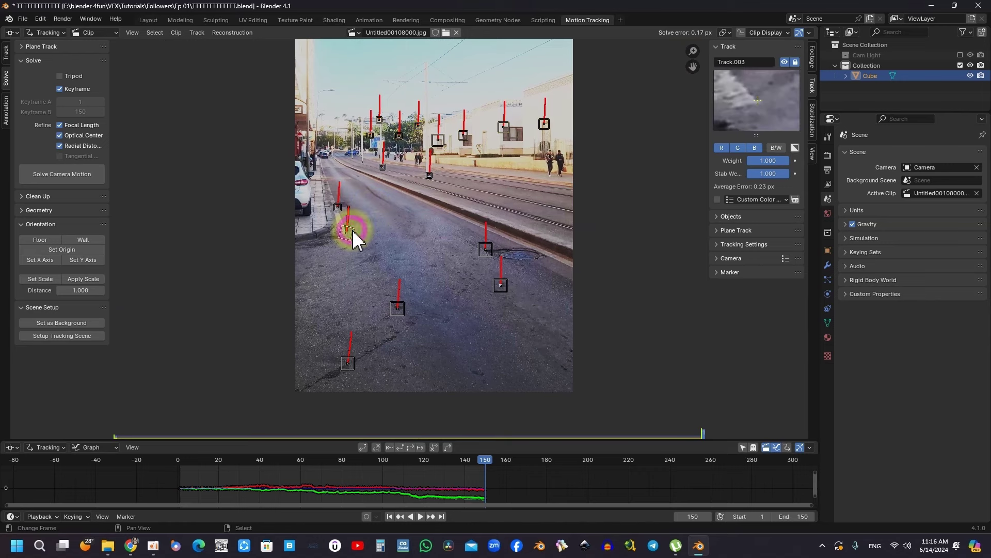
click(496, 245)
click(399, 303)
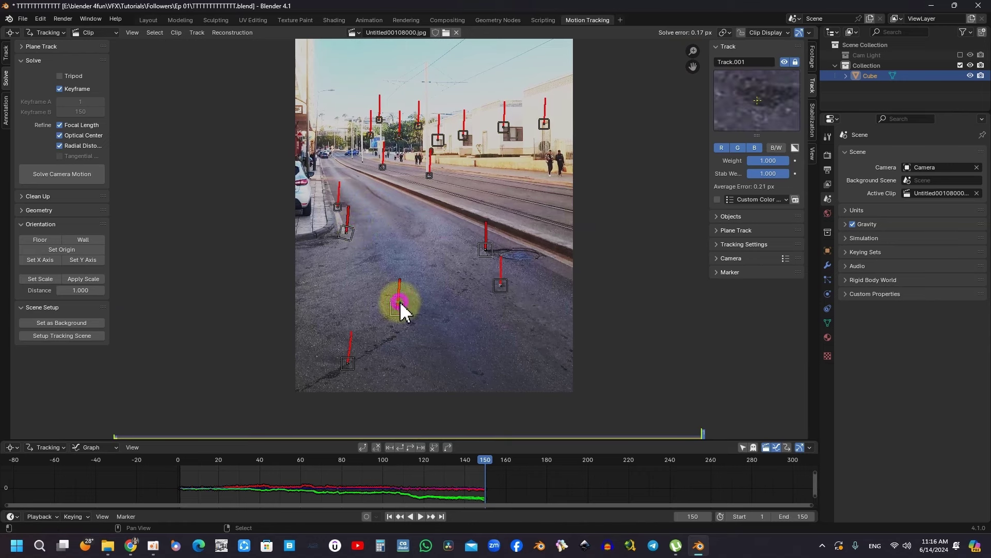
click(40, 240)
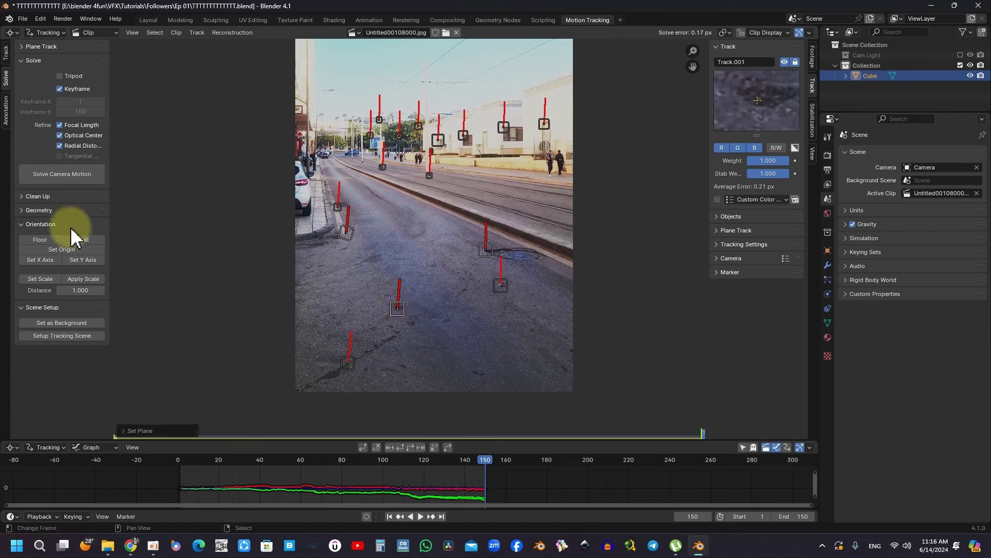
Make the curbside marker the scene origin and align the Y axis to another marker
click(348, 231)
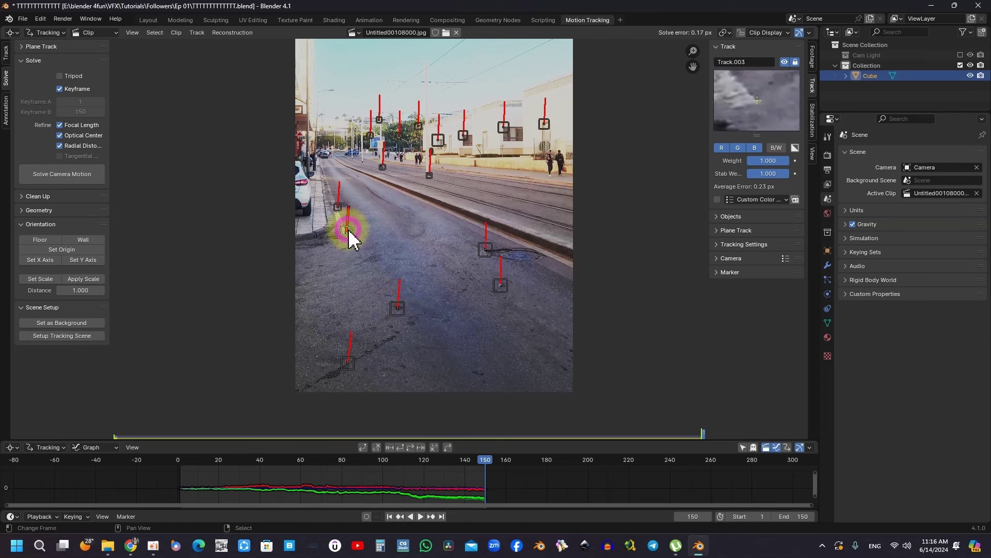
click(81, 250)
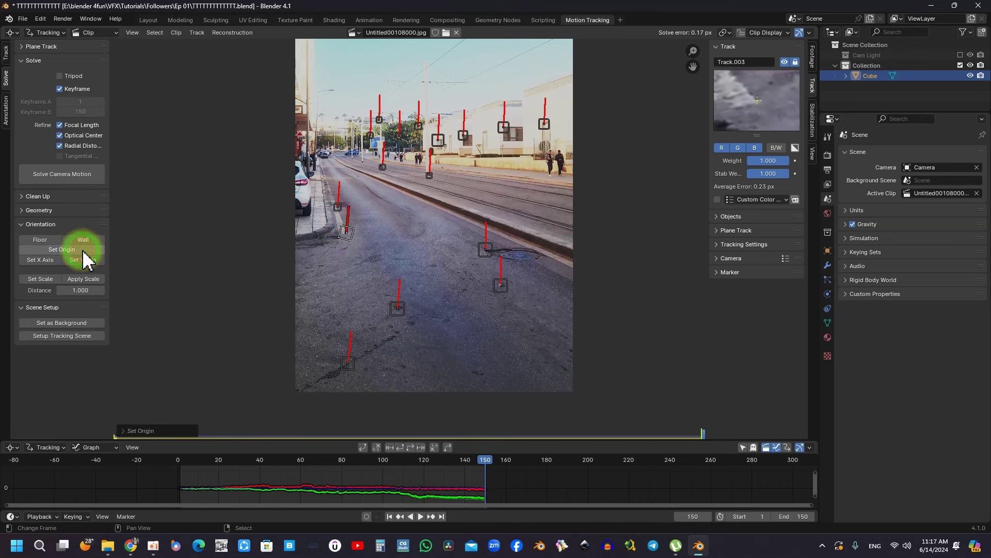
click(342, 205)
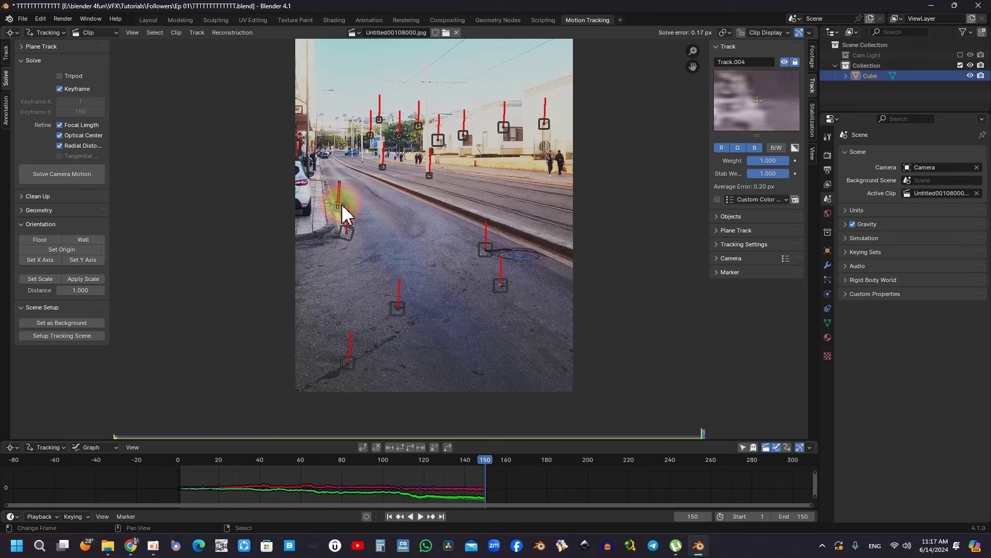
click(85, 268)
scroll(317, 227, up, 4)
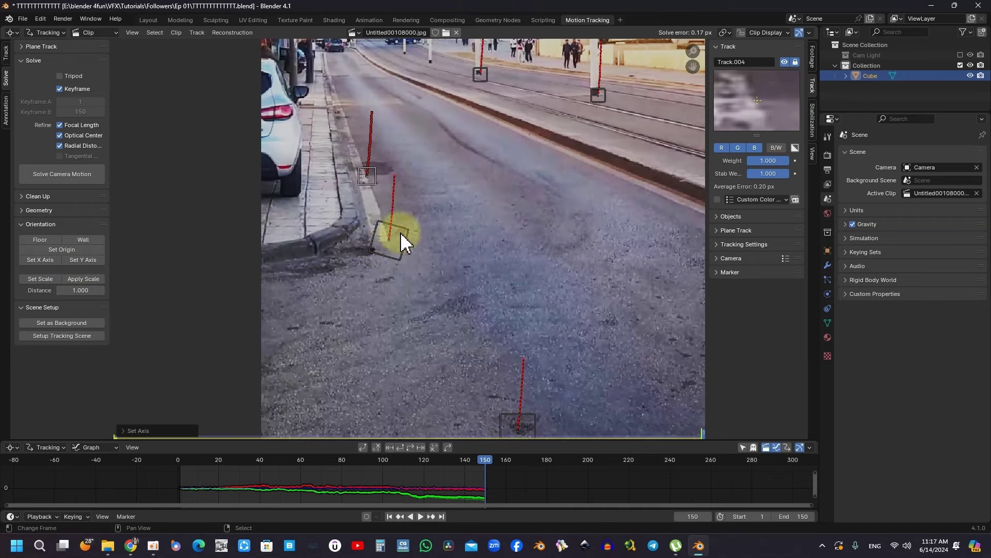
scroll(369, 170, down, 2)
scroll(369, 166, down, 2)
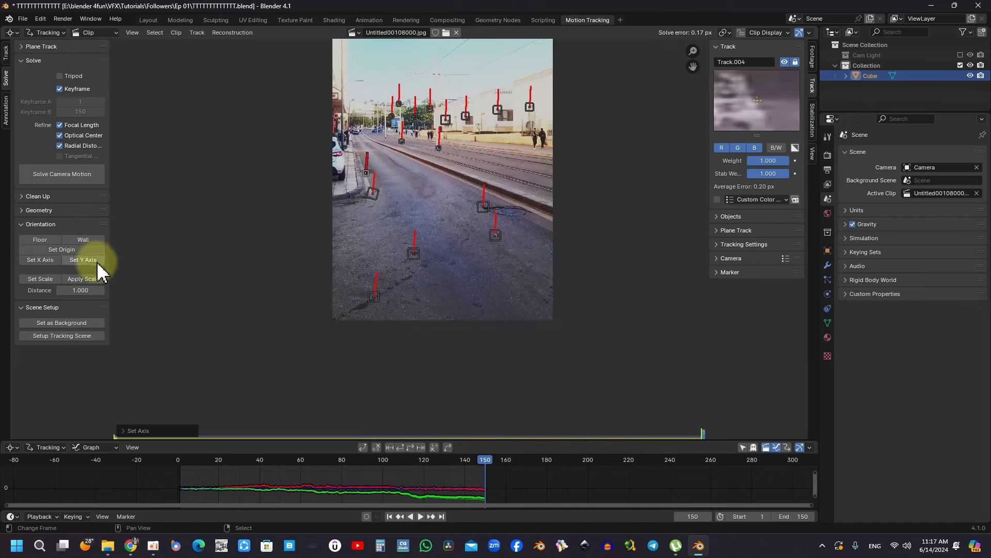
Scale the scene using two road markers with a real-world distance of 2.5
middle_drag(444, 251, 401, 262)
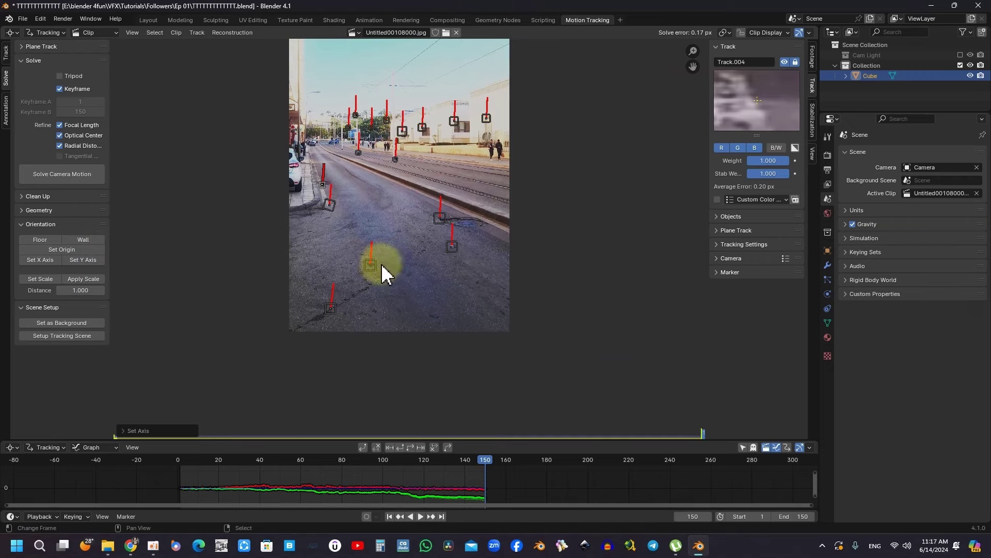
click(372, 264)
click(440, 217)
scroll(438, 216, up, 3)
scroll(436, 219, up, 1)
scroll(464, 212, down, 4)
double_click(80, 290)
text(2.5)
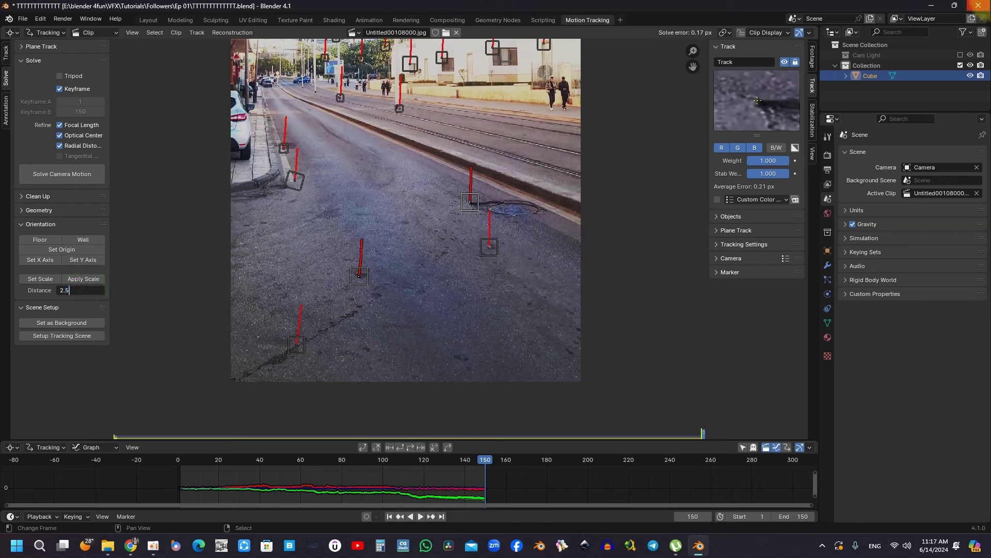
key(Return)
click(41, 279)
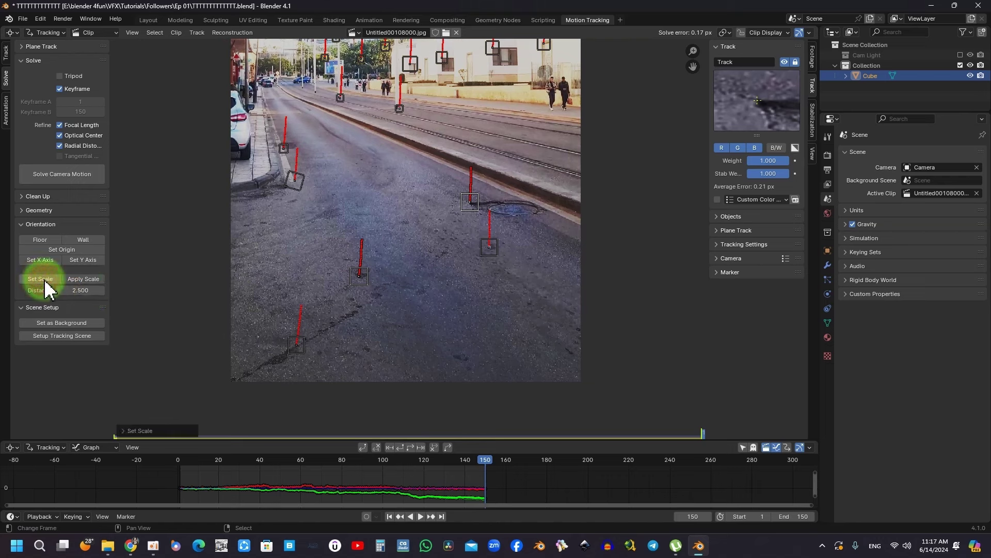
Set the footage as camera background, build the tracking scene, and go to Layout
click(58, 321)
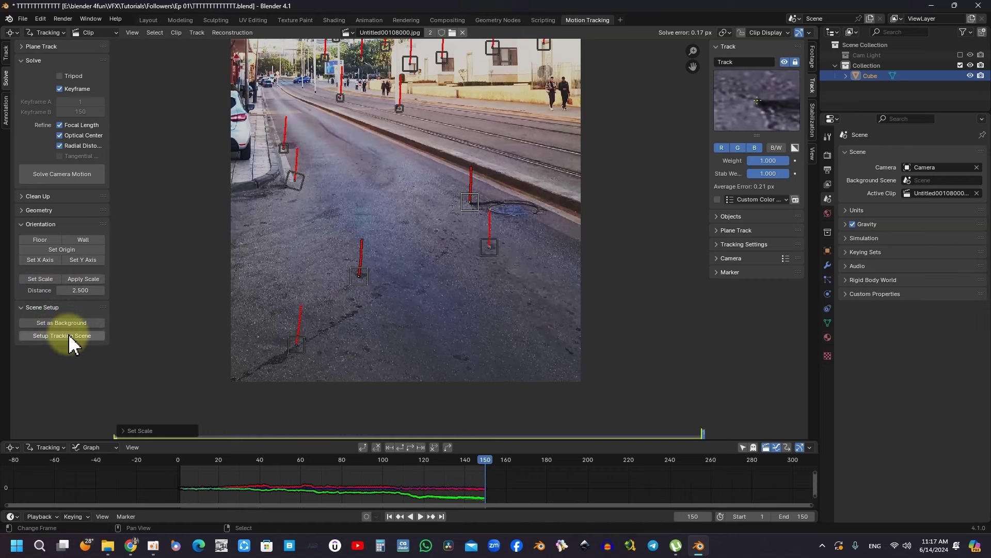
click(63, 337)
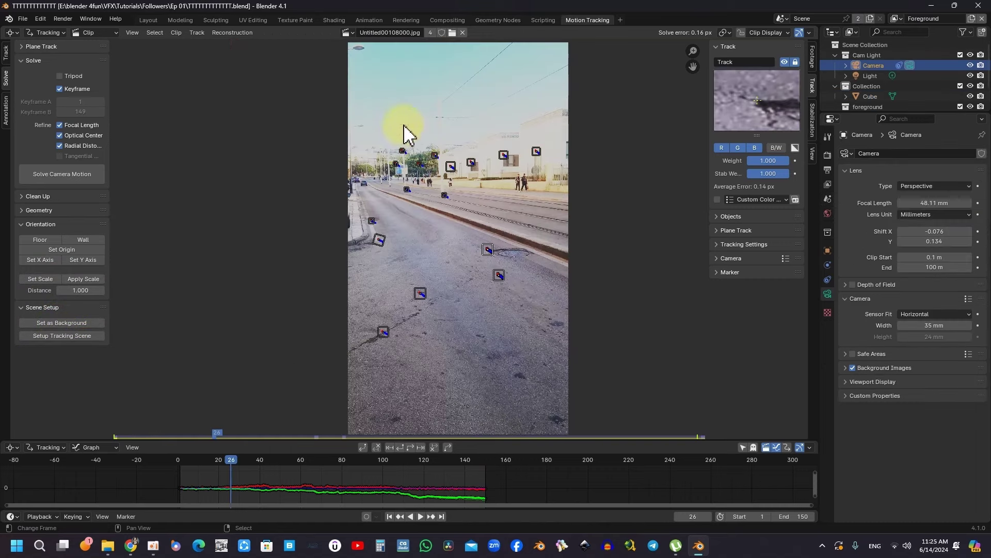
click(156, 20)
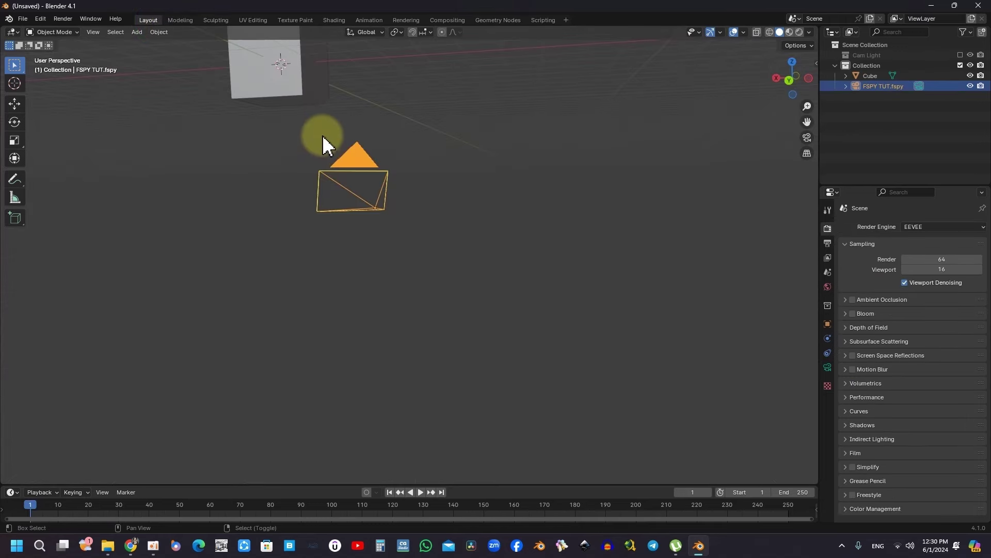
mouse_move(358, 147)
middle_down()
mouse_move(327, 101)
mouse_move(376, 139)
mouse_move(336, 107)
mouse_move(373, 137)
mouse_move(389, 124)
mouse_move(367, 161)
mouse_move(390, 148)
mouse_move(357, 140)
middle_up()
click(431, 129)
mouse_move(431, 129)
middle_down()
mouse_move(449, 187)
mouse_move(458, 150)
mouse_move(795, 199)
mouse_move(123, 184)
middle_up()
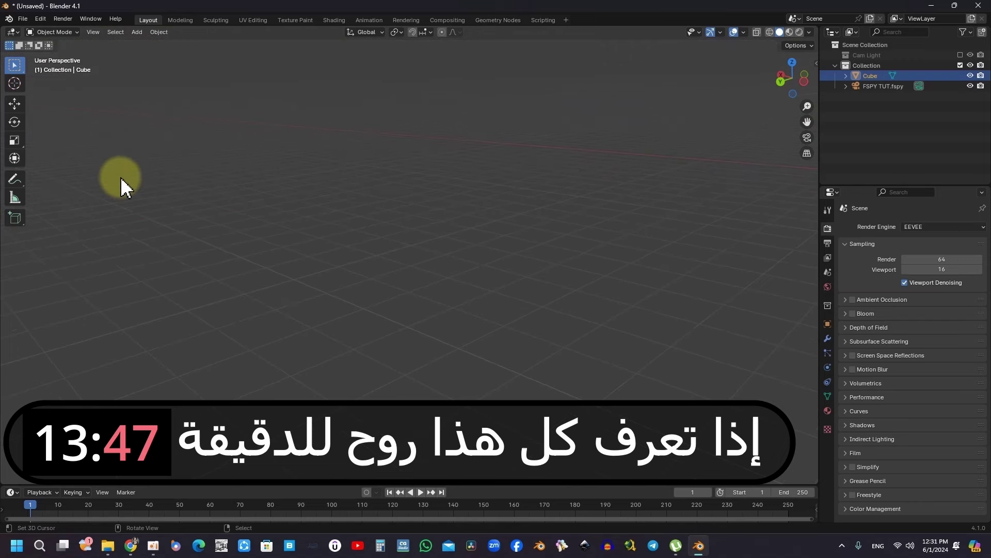
key(KP_Decimal)
scroll(155, 173, down, 4)
mouse_move(245, 172)
shift+middle_down()
mouse_move(458, 115)
mouse_move(441, 143)
mouse_move(60, 178)
mouse_move(770, 182)
mouse_move(337, 192)
shift+middle_up()
scroll(399, 117, down, 3)
scroll(337, 192, up, 2)
mouse_move(231, 197)
shift+middle_down()
mouse_move(444, 153)
mouse_move(456, 164)
shift+middle_up()
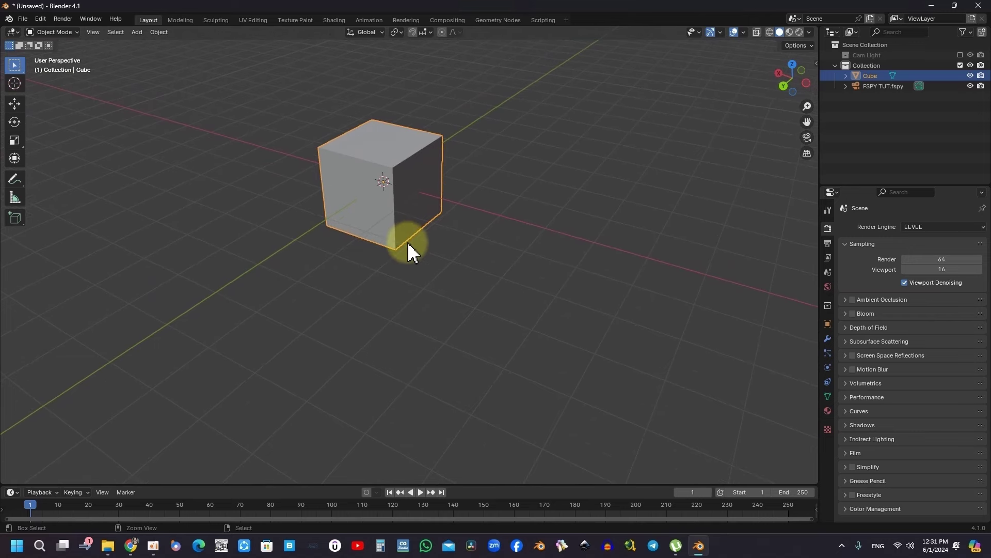
mouse_move(500, 293)
ctrl+middle_down()
mouse_move(498, 183)
mouse_move(537, 339)
mouse_move(508, 286)
ctrl+middle_up()
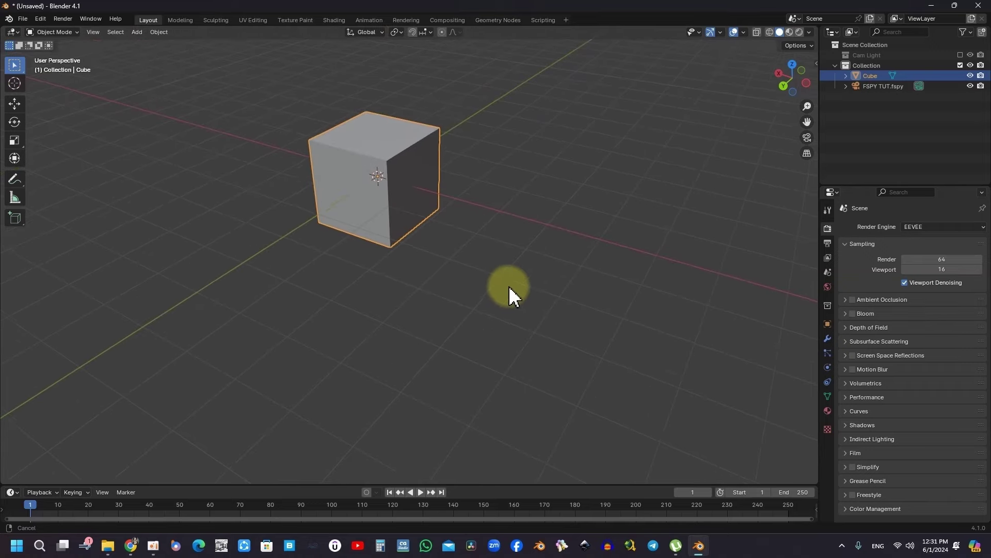
scroll(382, 154, up, 6)
scroll(366, 141, down, 1)
scroll(366, 141, down, 4)
scroll(367, 145, up, 4)
scroll(366, 145, up, 1)
scroll(367, 147, down, 4)
scroll(367, 147, up, 5)
scroll(367, 147, down, 1)
scroll(367, 148, down, 1)
scroll(367, 146, down, 3)
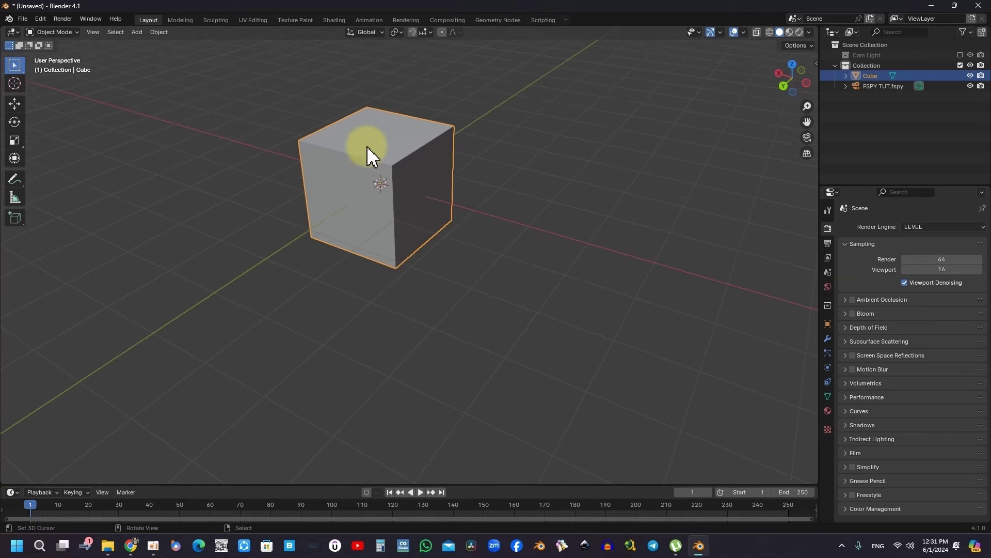
scroll(520, 268, up, 1)
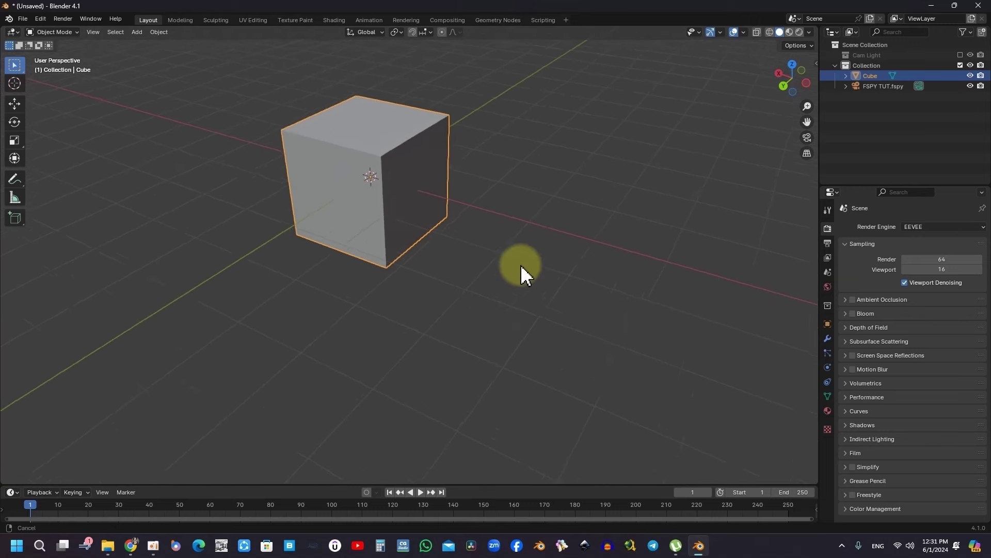
scroll(520, 233, up, 2)
scroll(519, 211, up, 2)
scroll(515, 203, up, 1)
scroll(514, 209, down, 2)
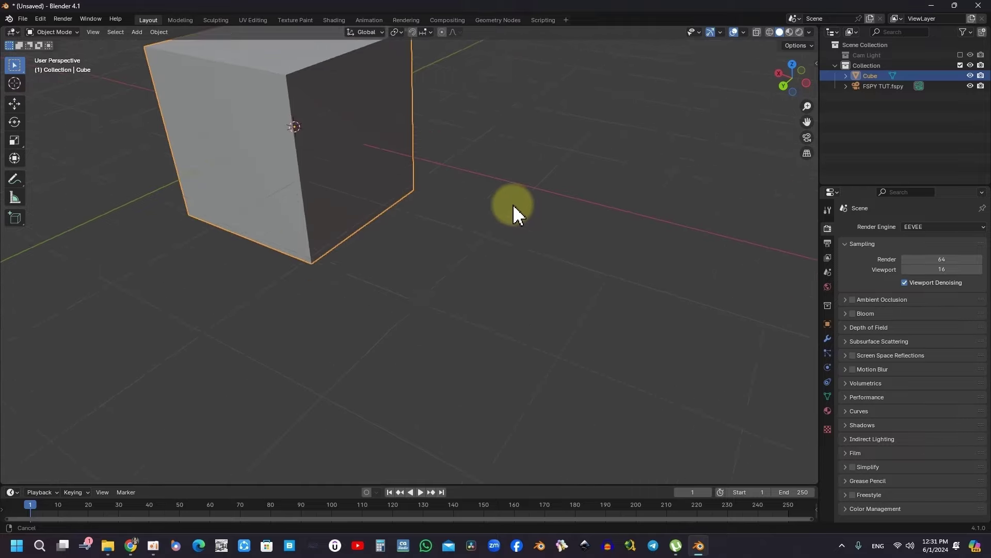
scroll(551, 285, down, 3)
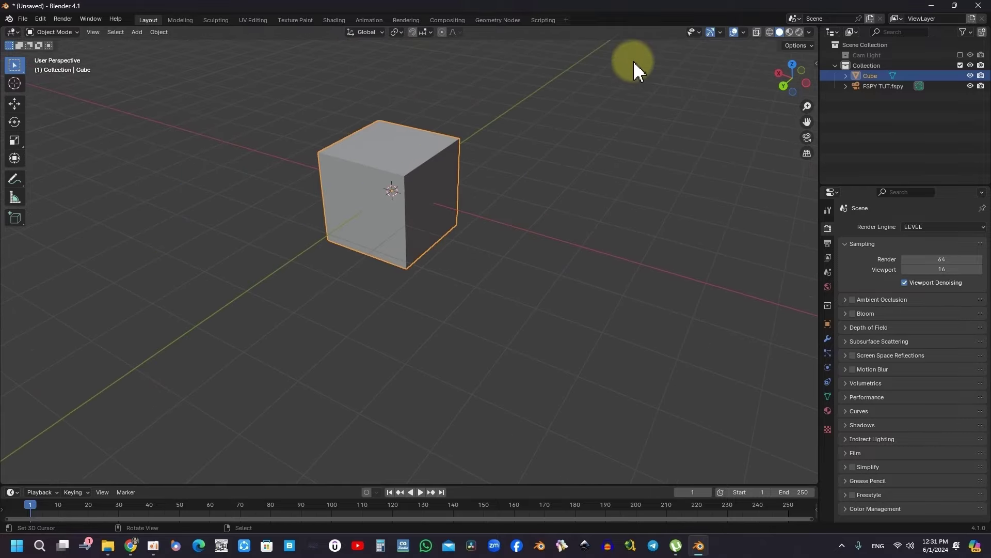
click(769, 32)
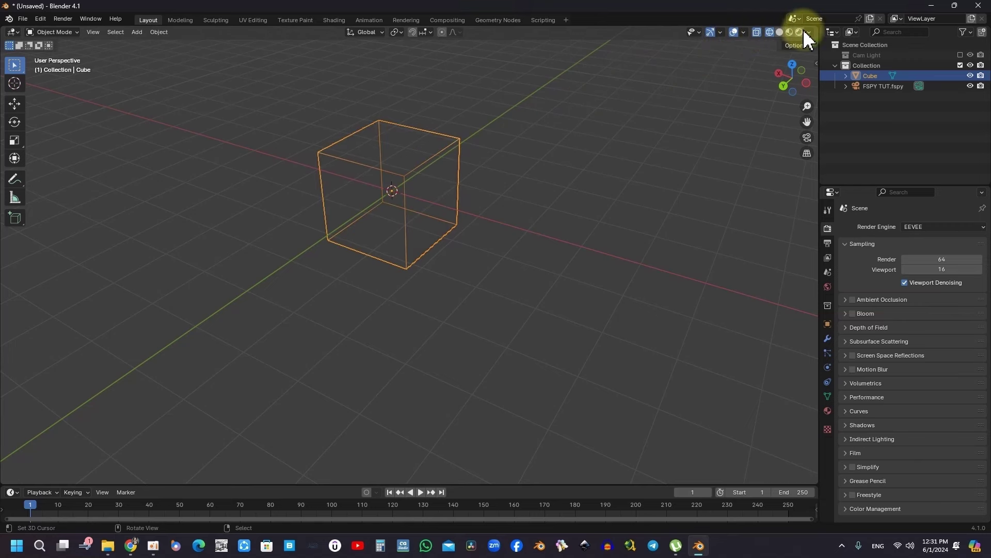
click(789, 32)
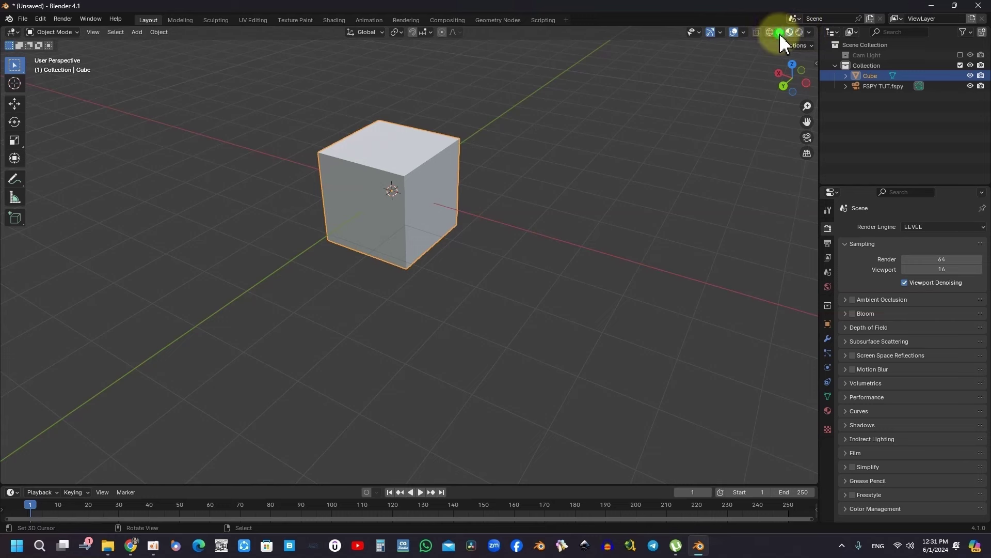
click(770, 32)
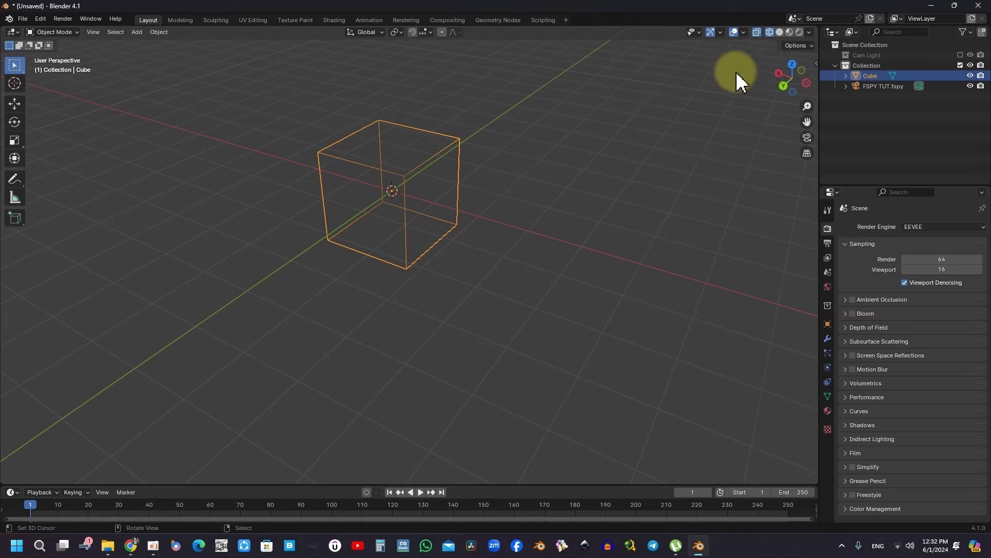
click(780, 32)
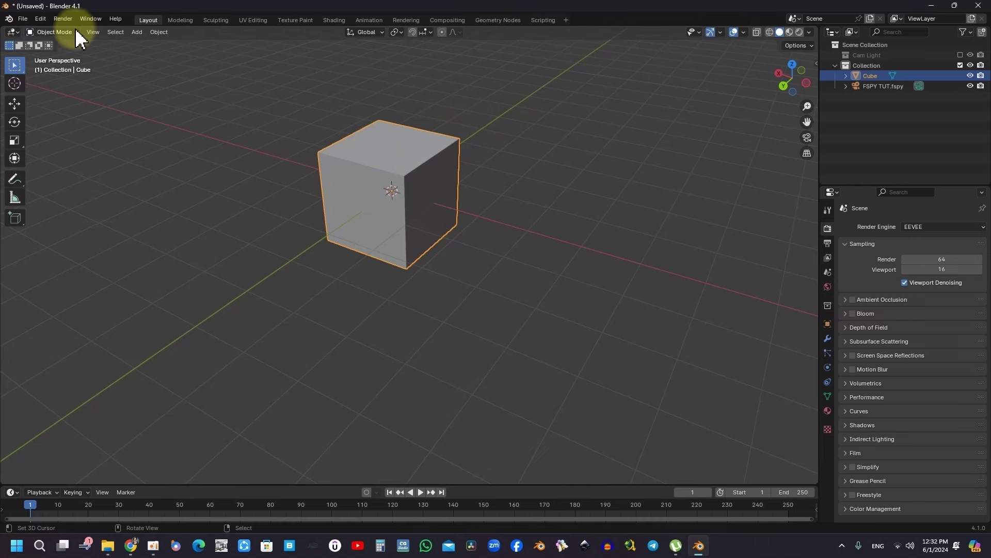
click(62, 32)
click(54, 55)
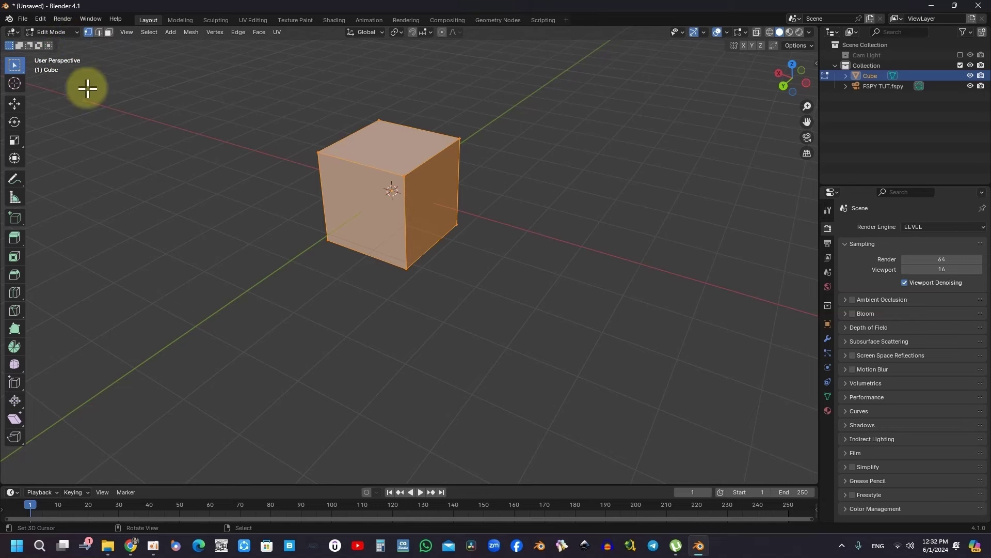
middle_drag(259, 148, 292, 137)
click(51, 32)
key(Tab)
key(Tab)
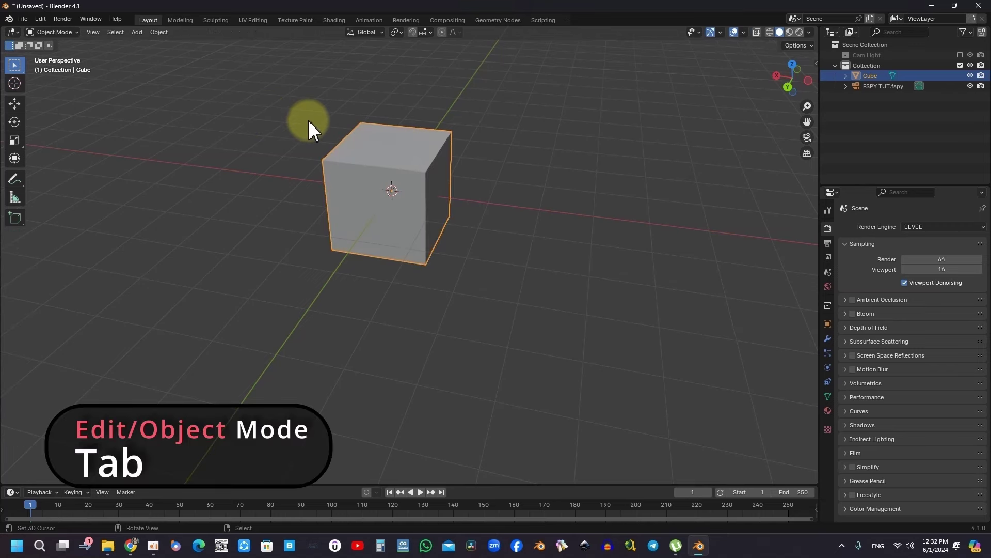
middle_drag(401, 174, 441, 163)
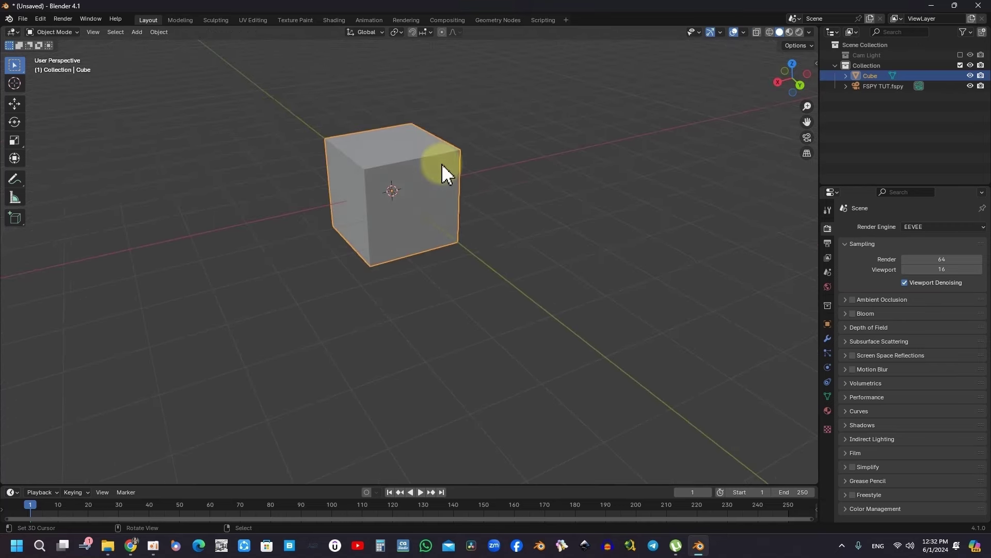
click(420, 134)
mouse_move(398, 148)
middle_down()
mouse_move(409, 160)
mouse_move(388, 157)
middle_up()
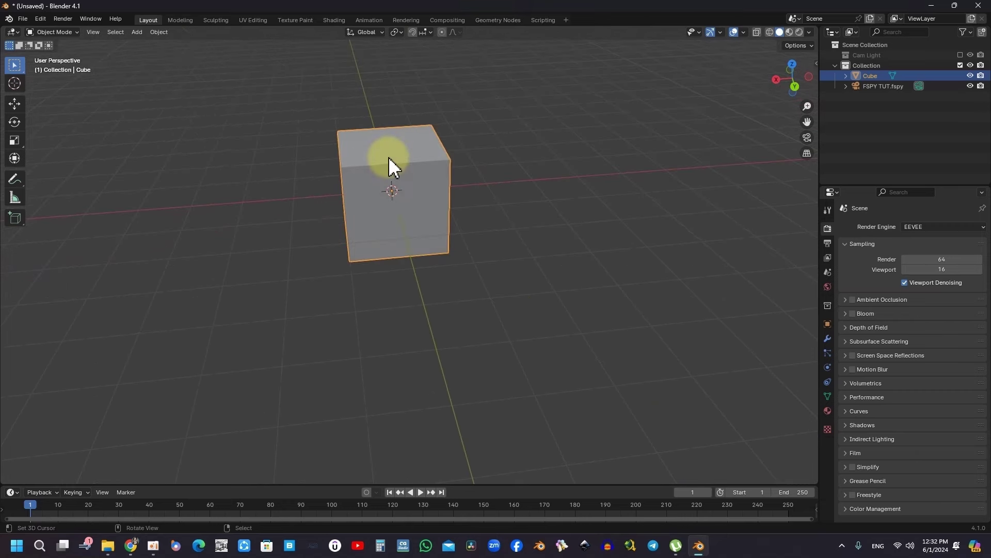
key(Tab)
middle_drag(388, 157, 348, 151)
click(359, 143)
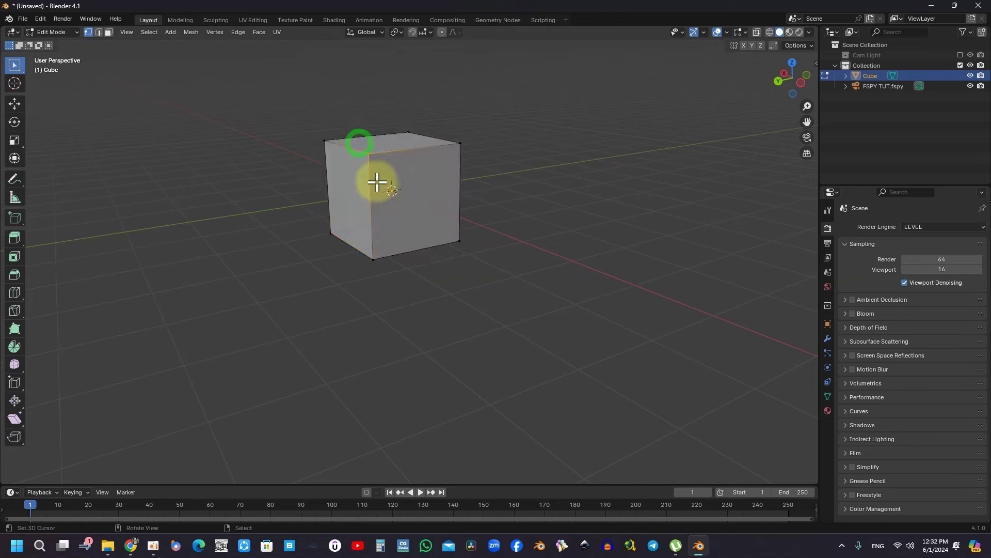
middle_drag(376, 182, 416, 191)
key(g)
click(420, 137)
key(g)
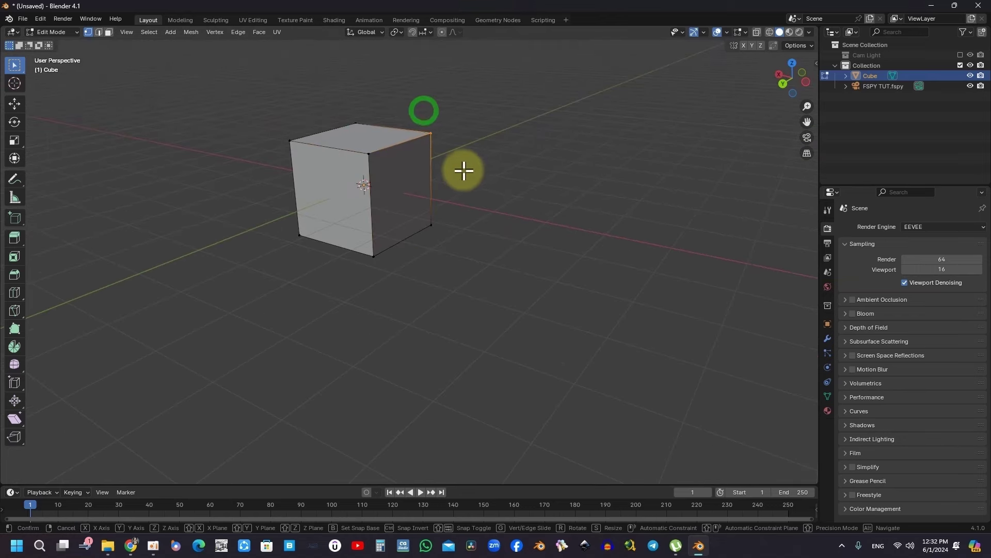
right_click(479, 147)
key(x)
click(479, 147)
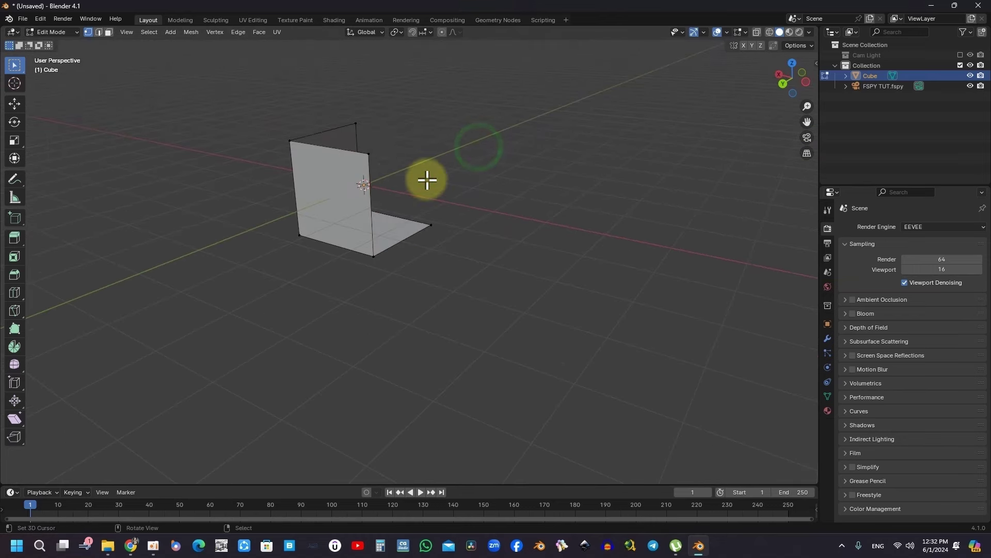
key(ctrl+z)
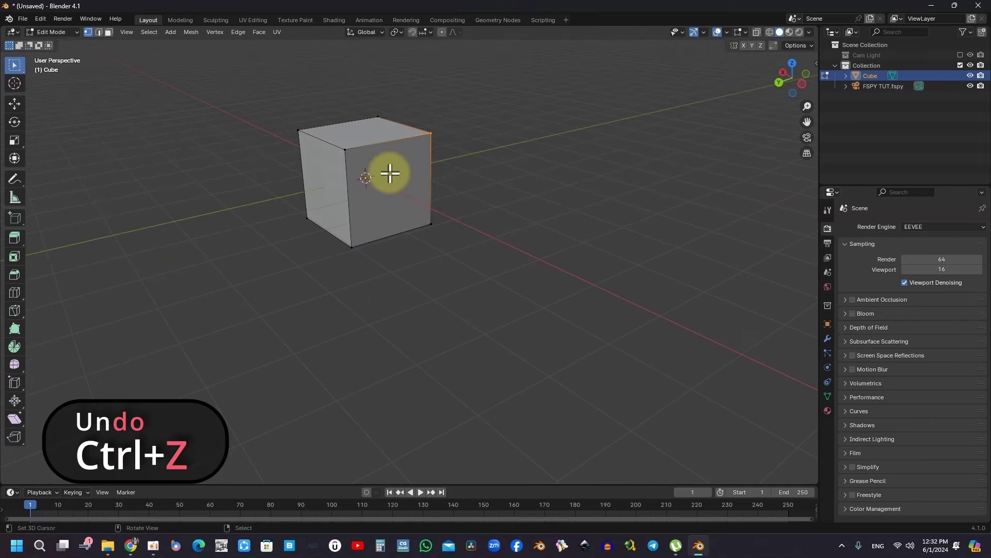
key(Tab)
middle_drag(406, 173, 393, 157)
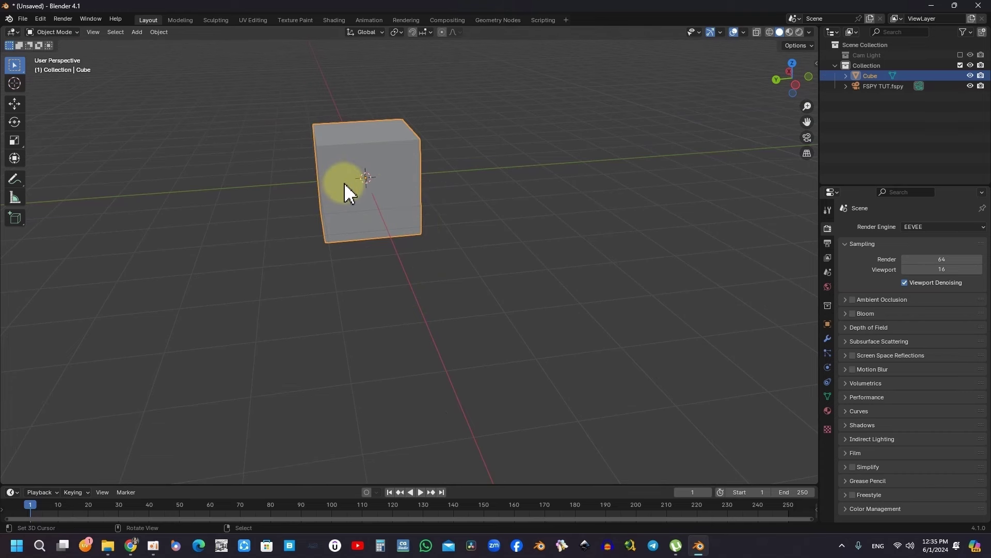
Raise and tilt the cube, then clear its rotation with Alt+R
click(14, 104)
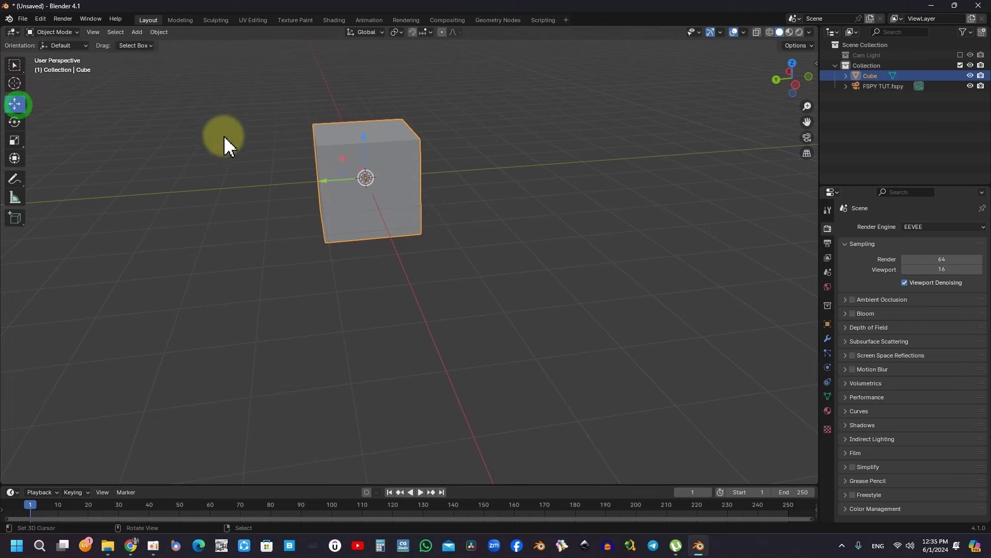
mouse_move(366, 177)
mouse_down()
mouse_move(365, 126)
mouse_move(341, 150)
mouse_up()
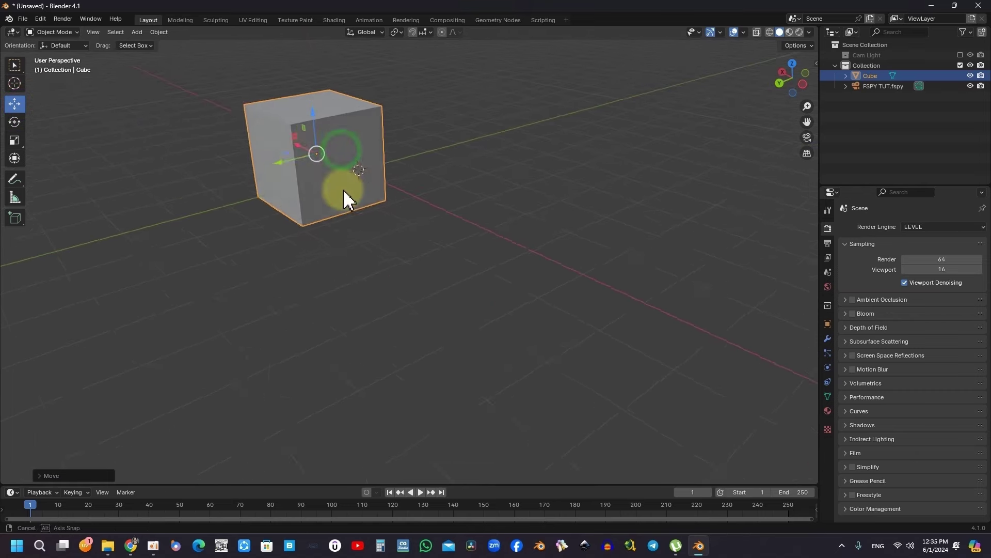
middle_drag(337, 189, 270, 127)
click(14, 122)
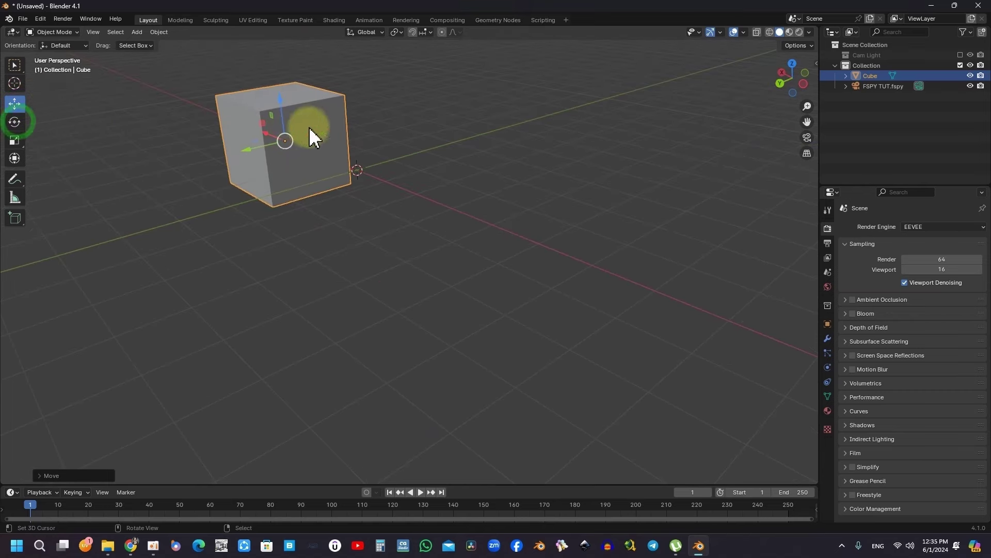
mouse_move(272, 106)
mouse_down()
mouse_move(289, 99)
mouse_move(292, 120)
mouse_move(247, 174)
mouse_up()
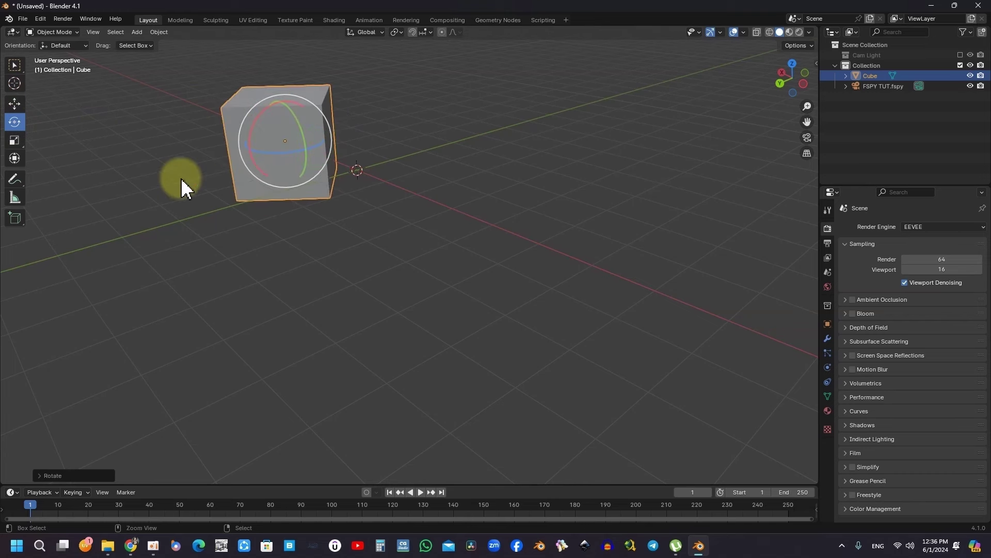
key(alt+r)
Scale the cube up and stretch it wide along X into a rectangular box
click(14, 140)
drag(280, 95, 279, 100)
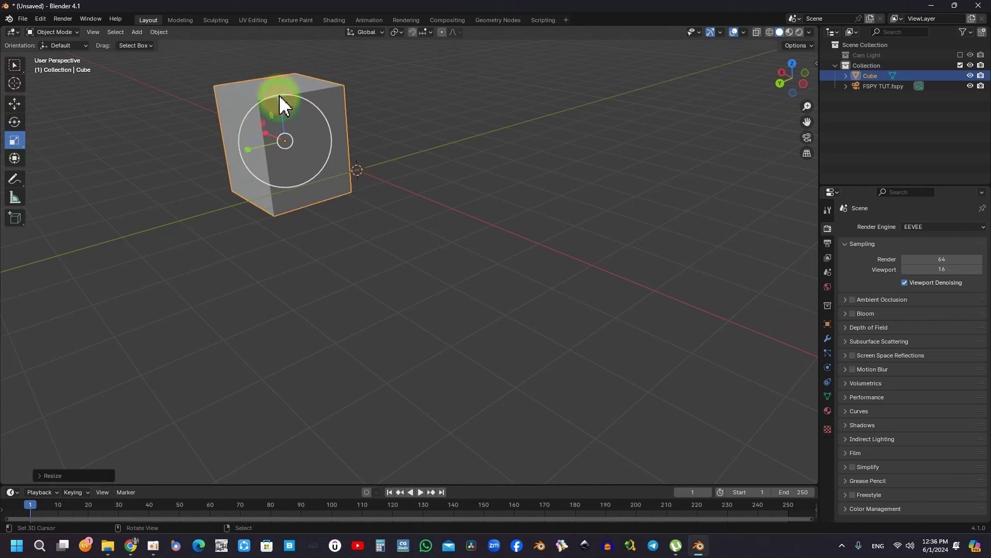
mouse_move(249, 147)
mouse_down()
mouse_move(221, 156)
mouse_move(258, 132)
mouse_move(345, 136)
mouse_up()
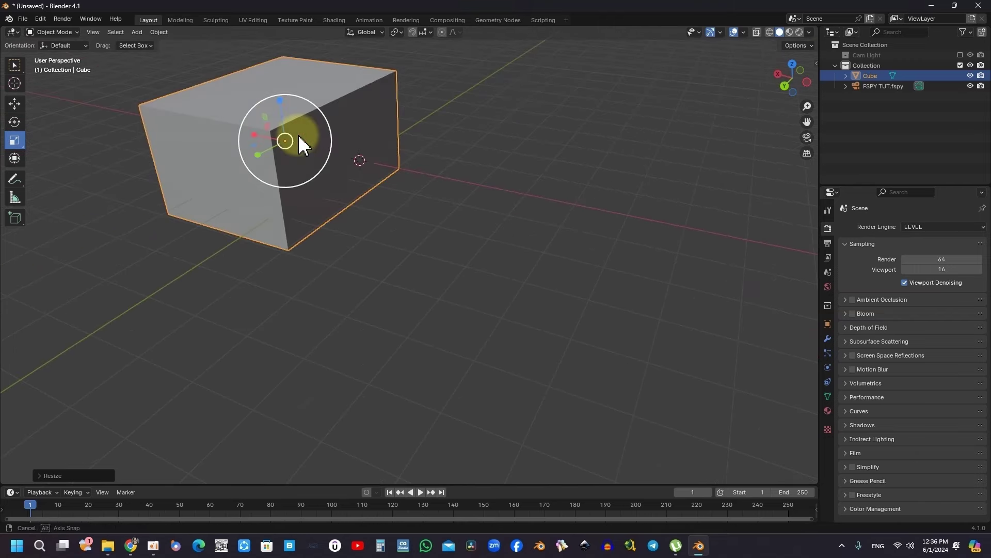
click(343, 142)
scroll(345, 193, down, 3)
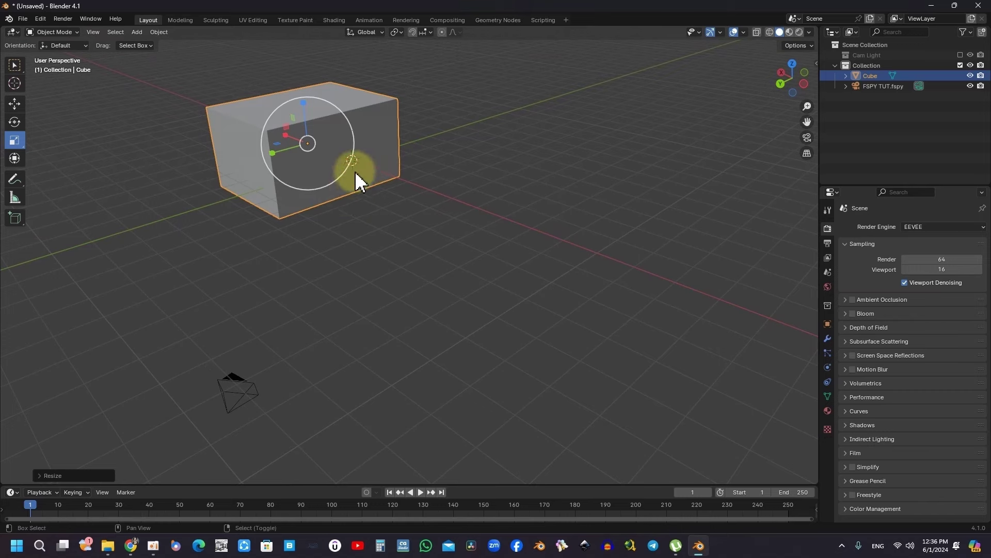
shift+middle_drag(355, 172, 416, 243)
scroll(383, 214, up, 1)
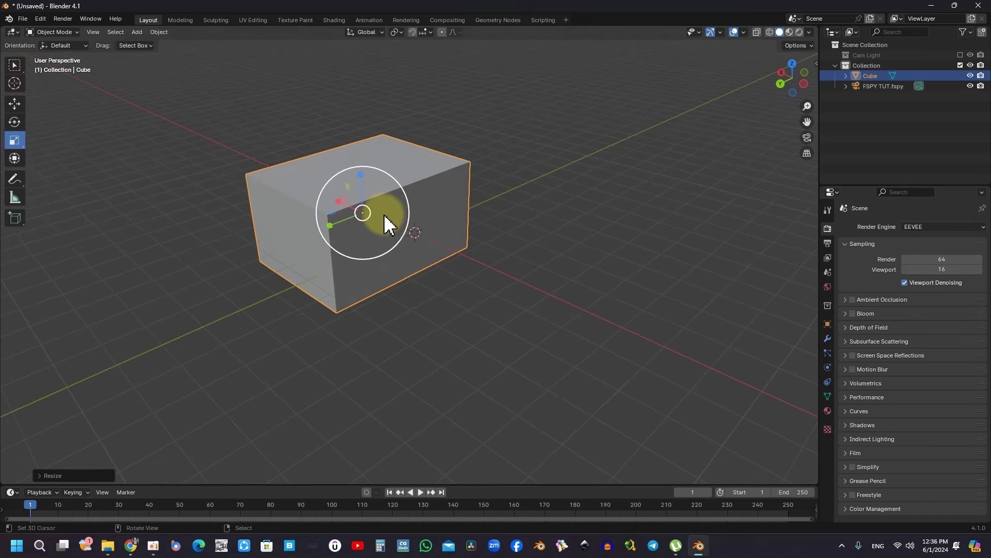
middle_drag(385, 215, 389, 238)
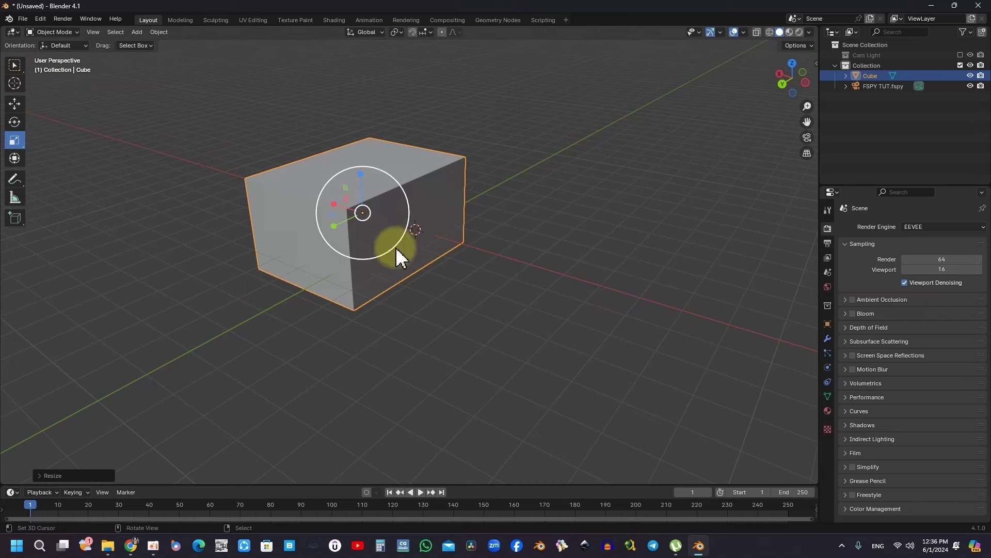
Move the box freely, undo, then move it with X, Y and Z axis locks
key(g)
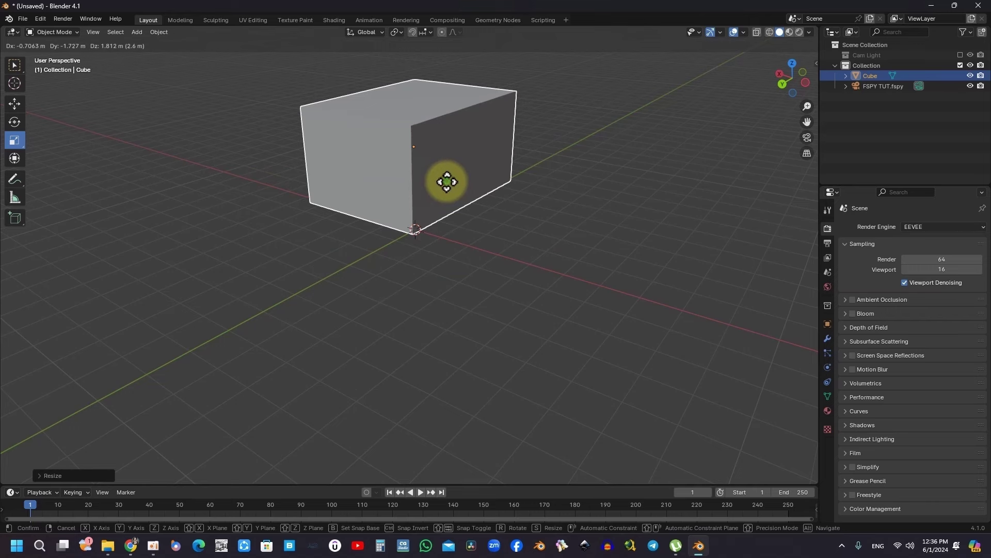
click(447, 182)
key(ctrl+z)
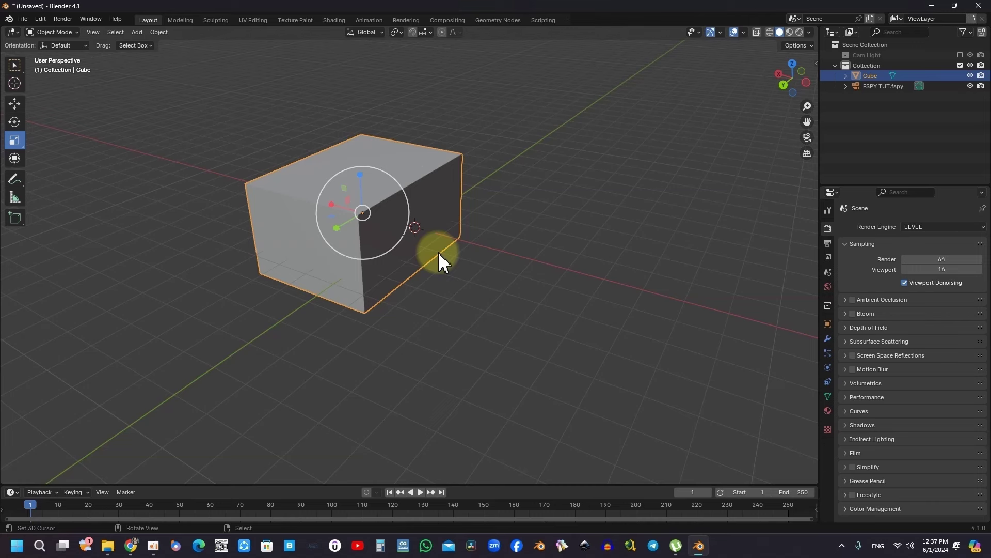
key(g)
key(x)
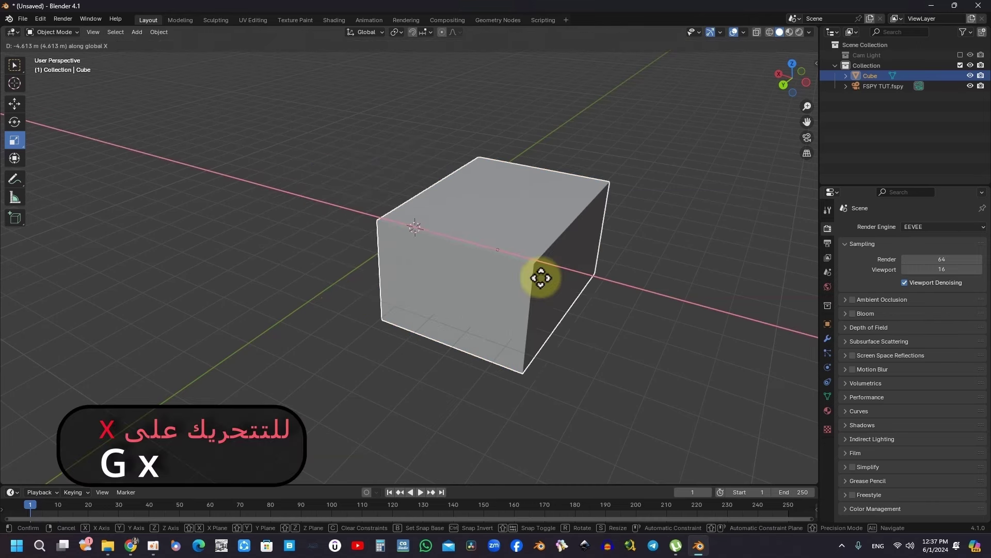
key(y)
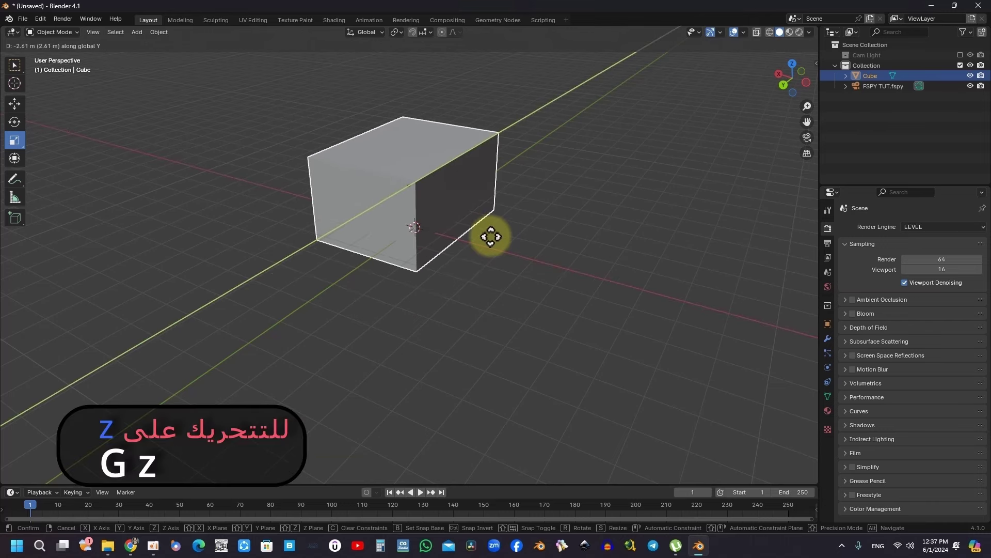
key(z)
click(478, 330)
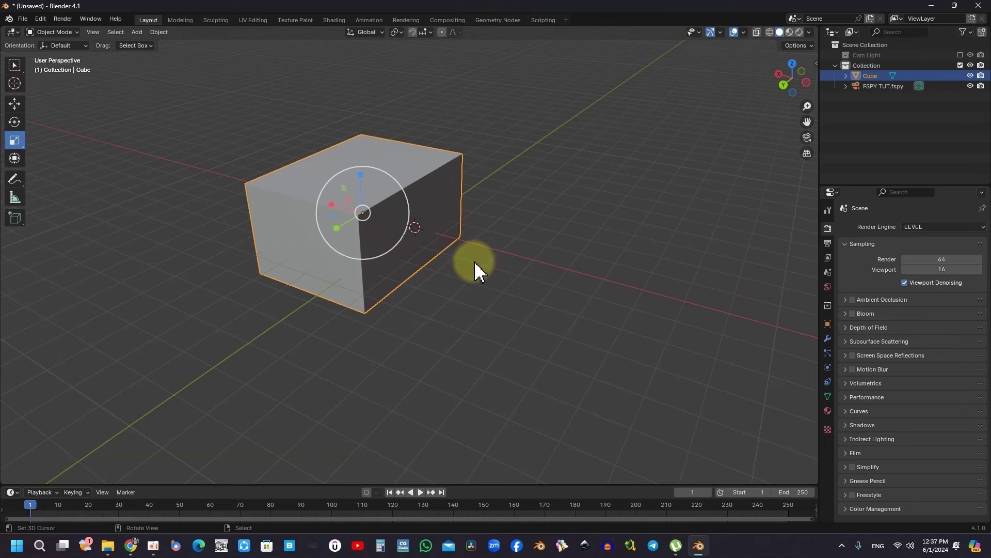
Try rotating the cube around X and Y, keeping a turn around Z
key(r)
right_click(407, 273)
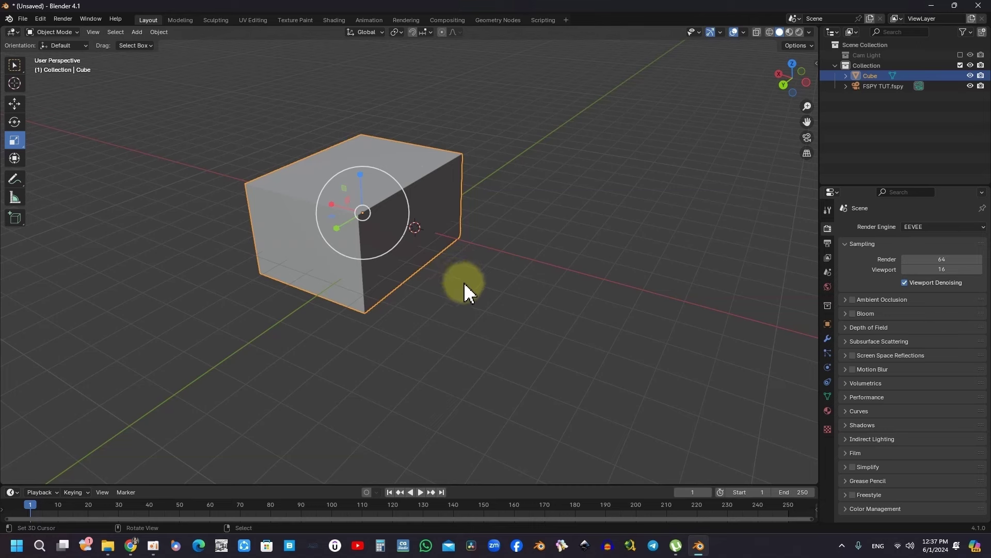
key(r)
key(x)
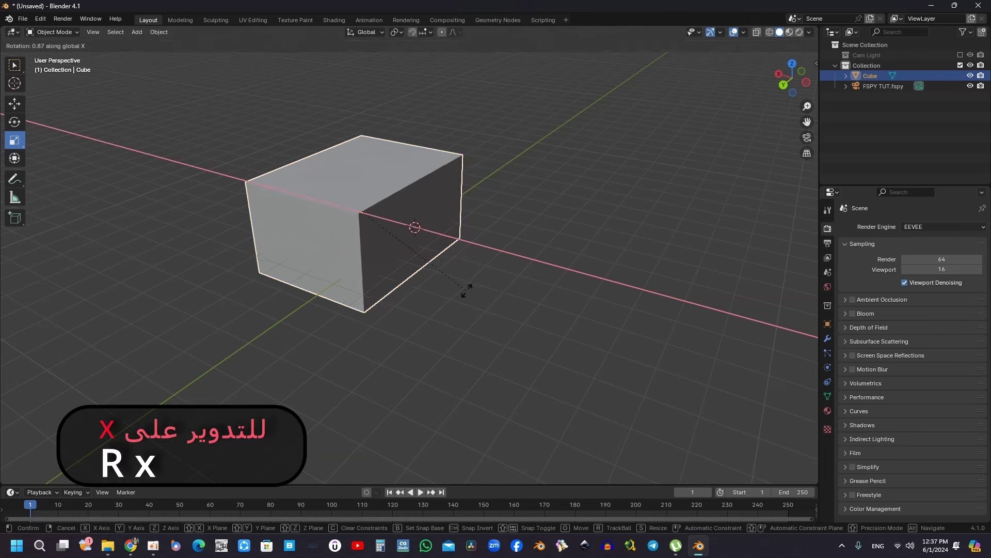
click(371, 262)
key(ctrl+z)
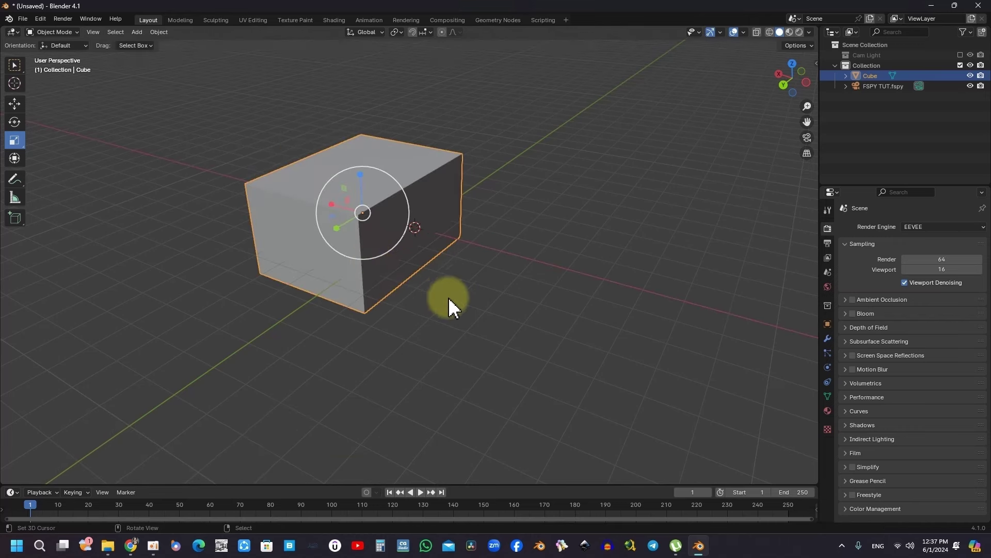
key(r)
key(y)
right_click(447, 224)
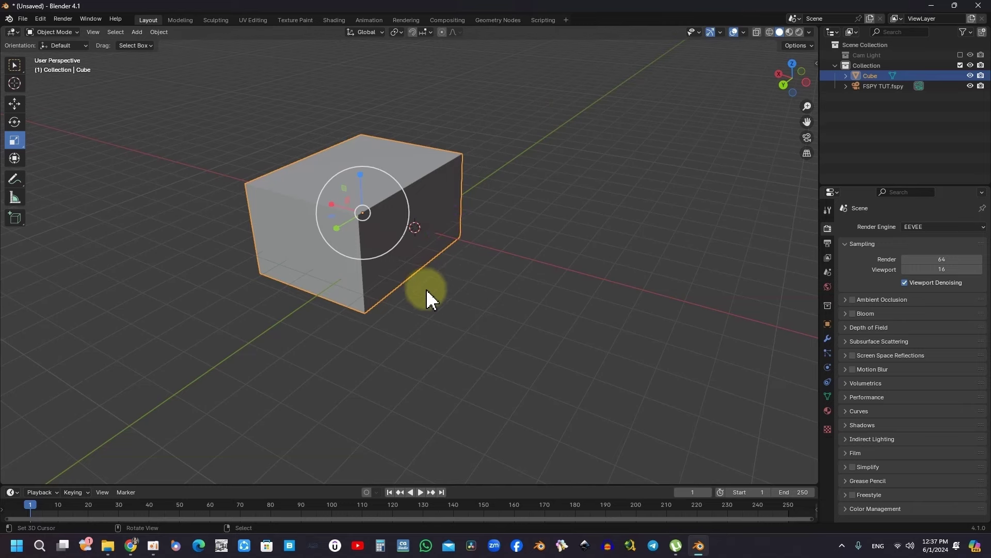
key(r)
key(z)
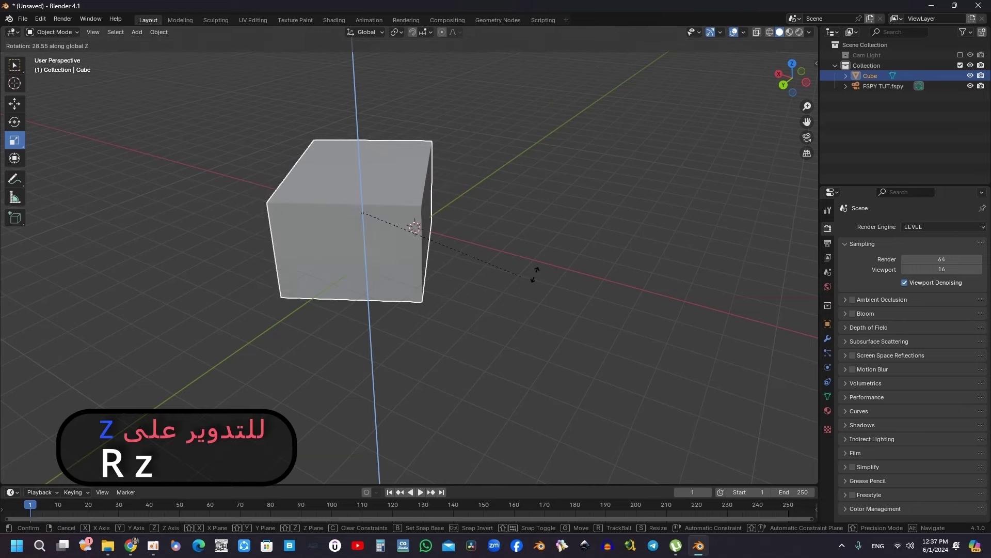
click(413, 305)
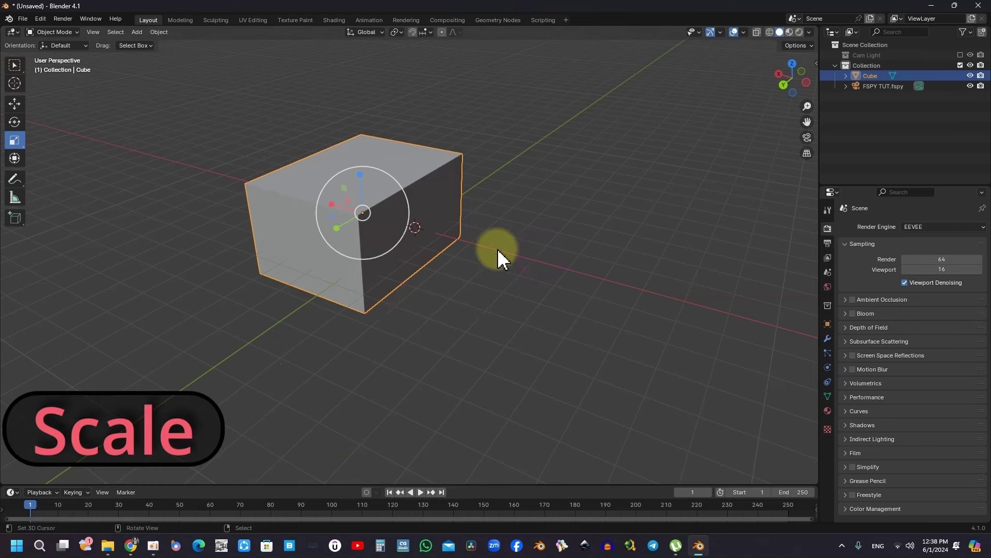
Scale the cube along X, Y and then Z, ending noticeably taller
key(s)
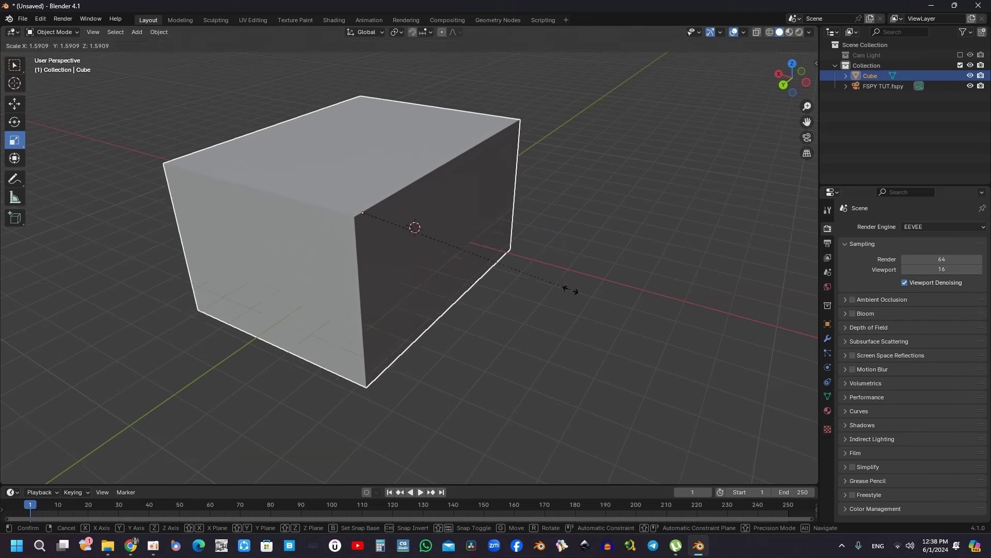
right_click(539, 271)
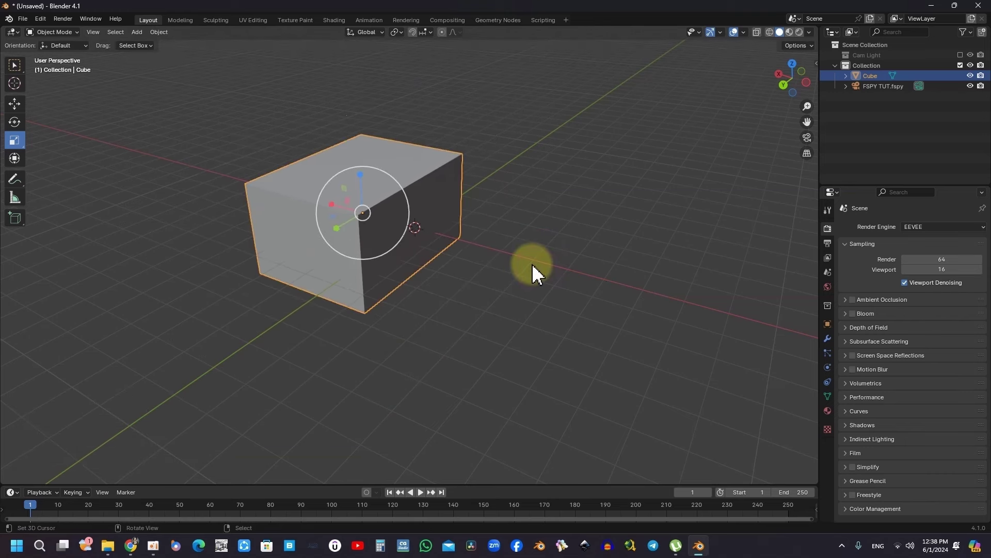
key(s)
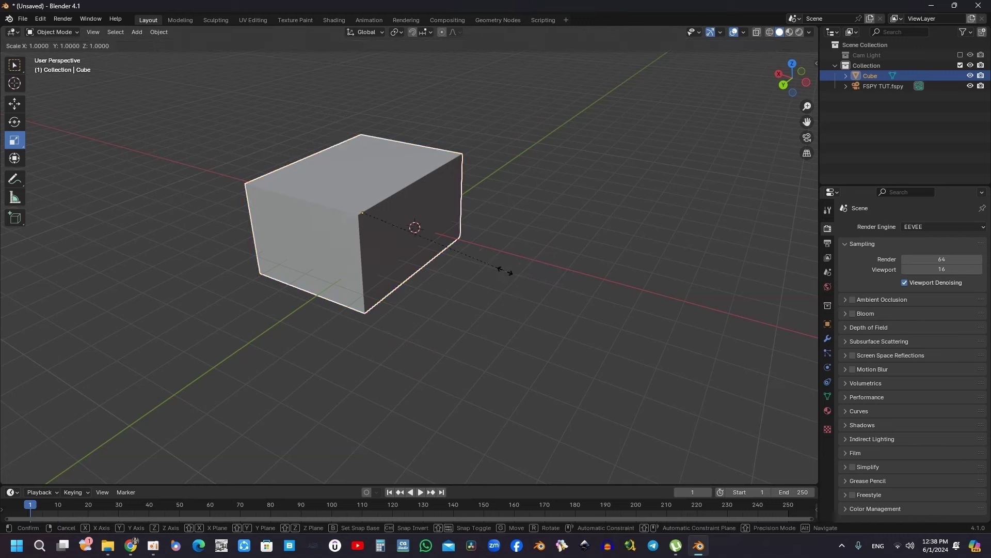
key(x)
click(545, 256)
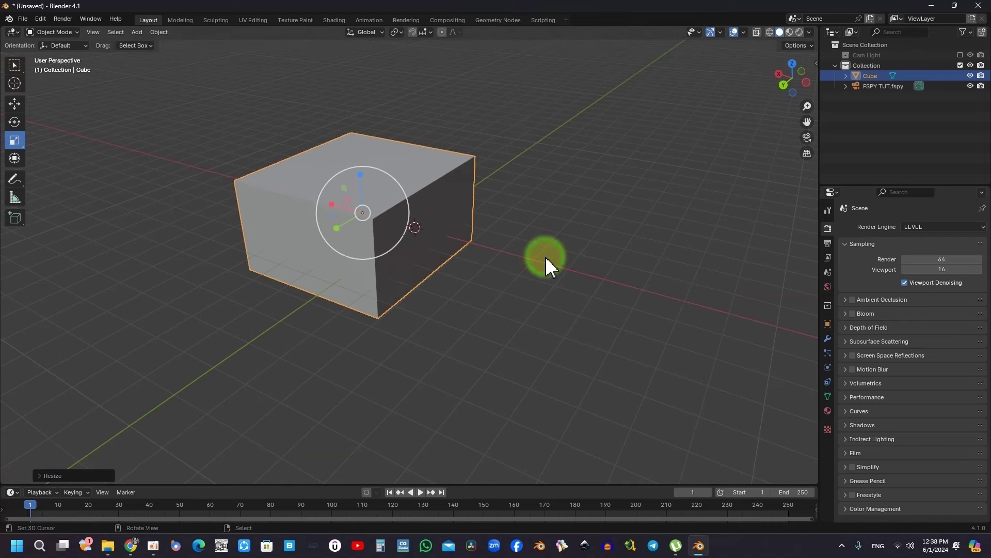
key(s)
key(y)
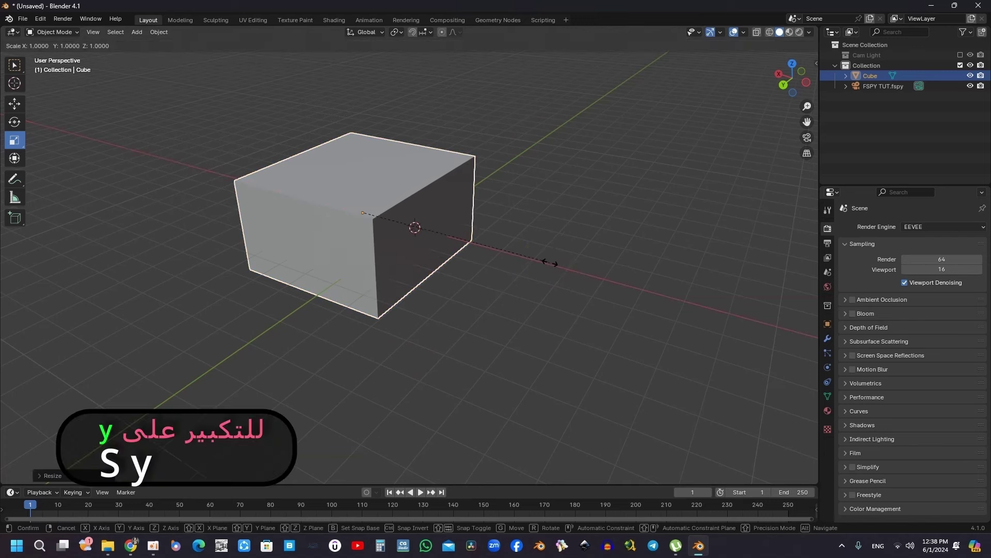
click(564, 360)
key(s)
key(z)
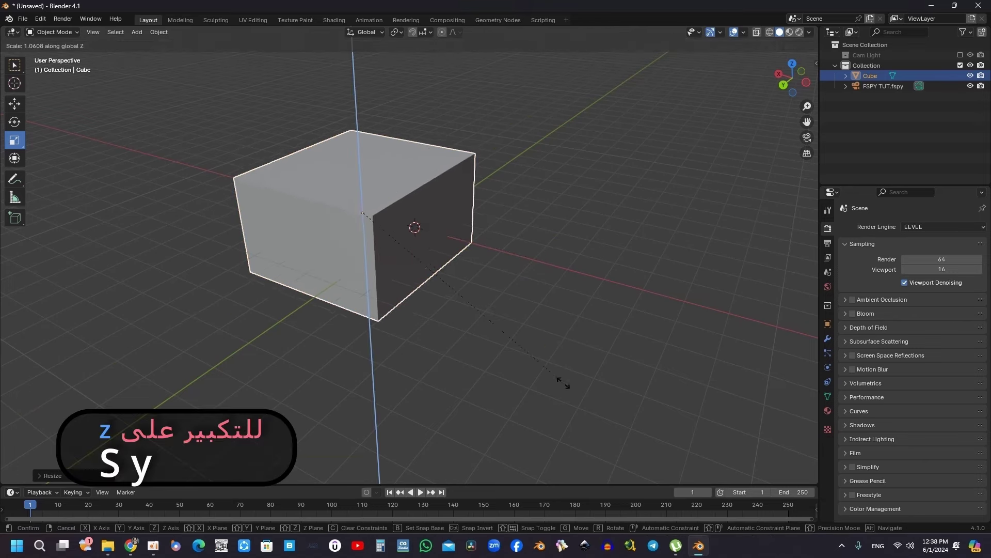
click(681, 292)
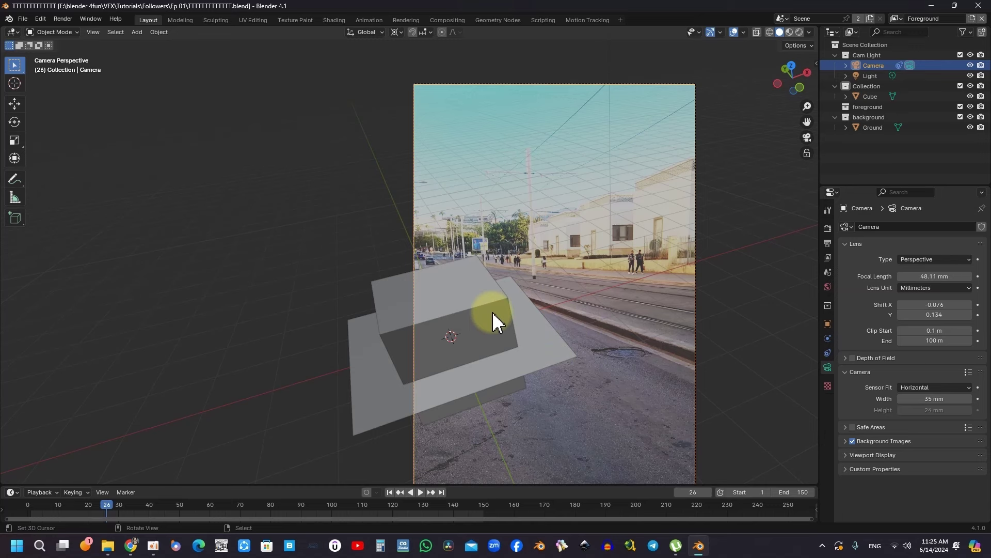
Change the transform pivot point and reframe the camera view
scroll(447, 263, down, 4)
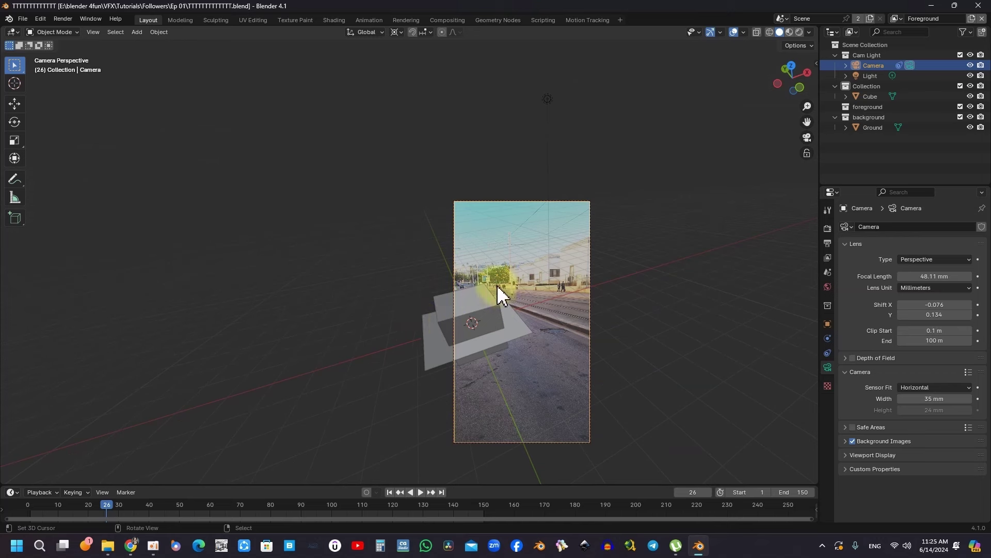
scroll(477, 283, up, 1)
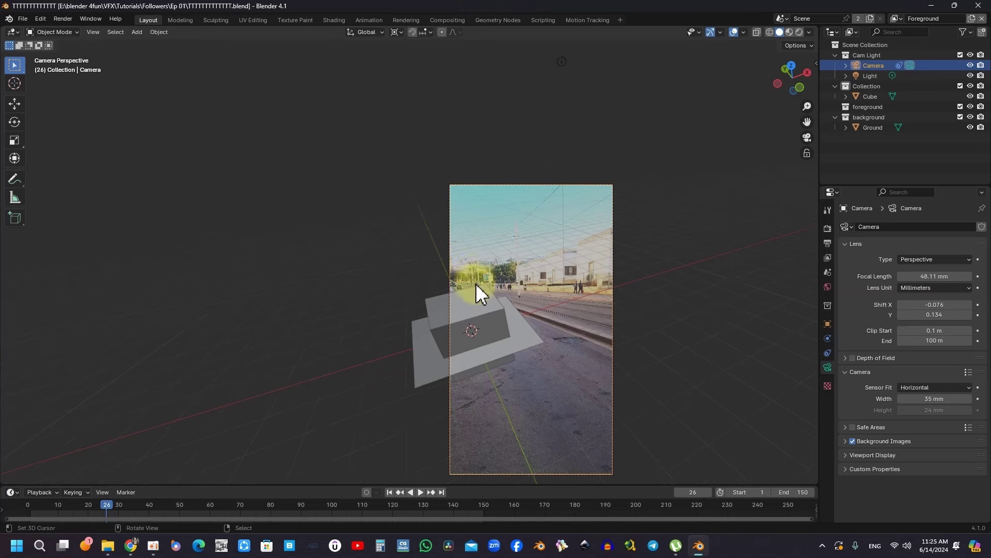
click(398, 34)
click(401, 70)
shift+middle_drag(403, 68, 481, 185)
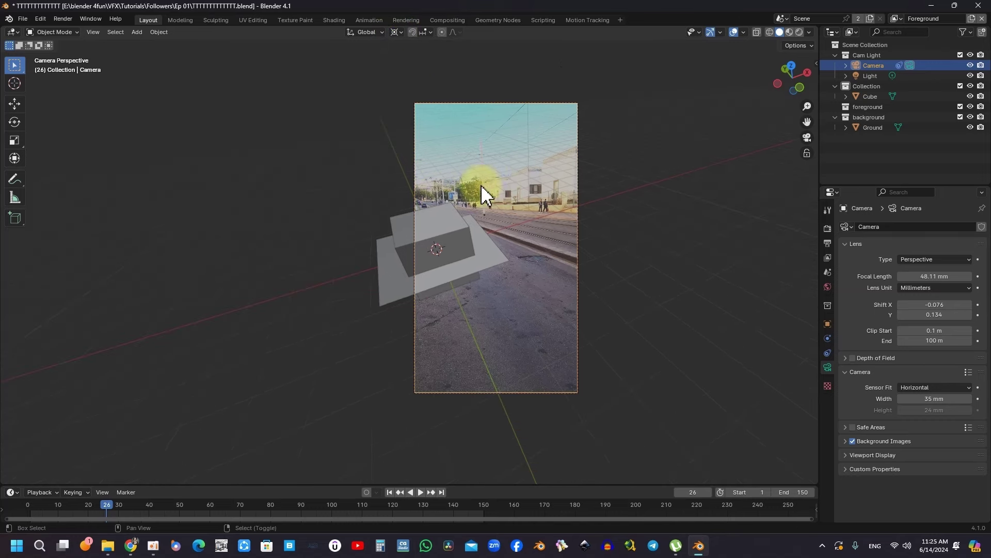
scroll(551, 105, up, 4)
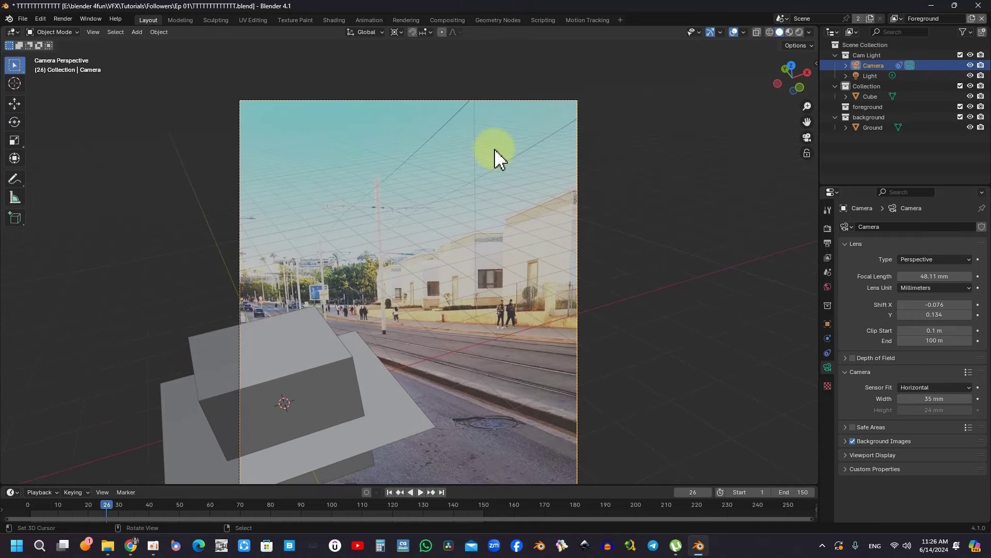
Leave camera view to see the camera object, then return through the camera
key(KP_0)
middle_drag(357, 178, 358, 176)
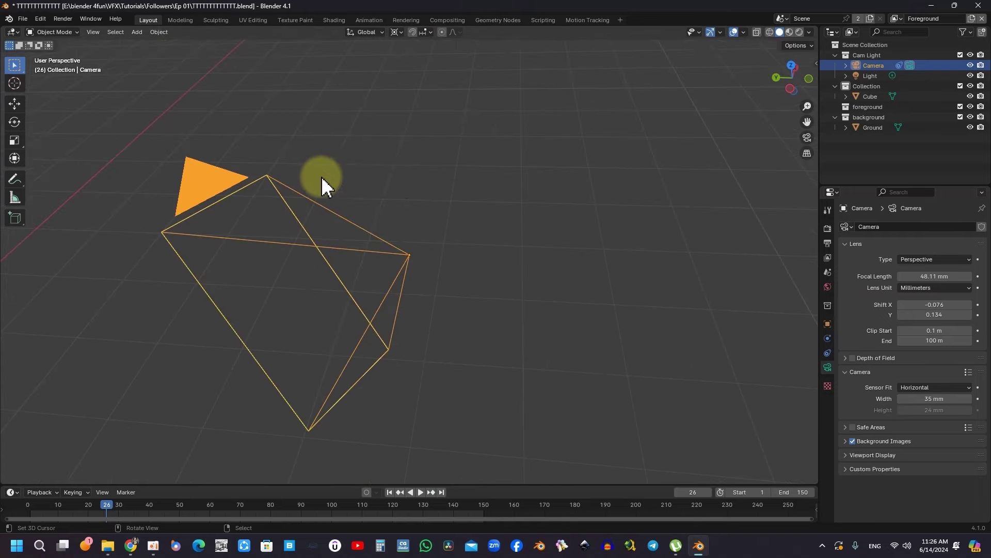
key(KP_0)
scroll(302, 175, down, 2)
mouse_move(301, 175)
shift+middle_down()
mouse_move(445, 184)
mouse_move(448, 168)
shift+middle_up()
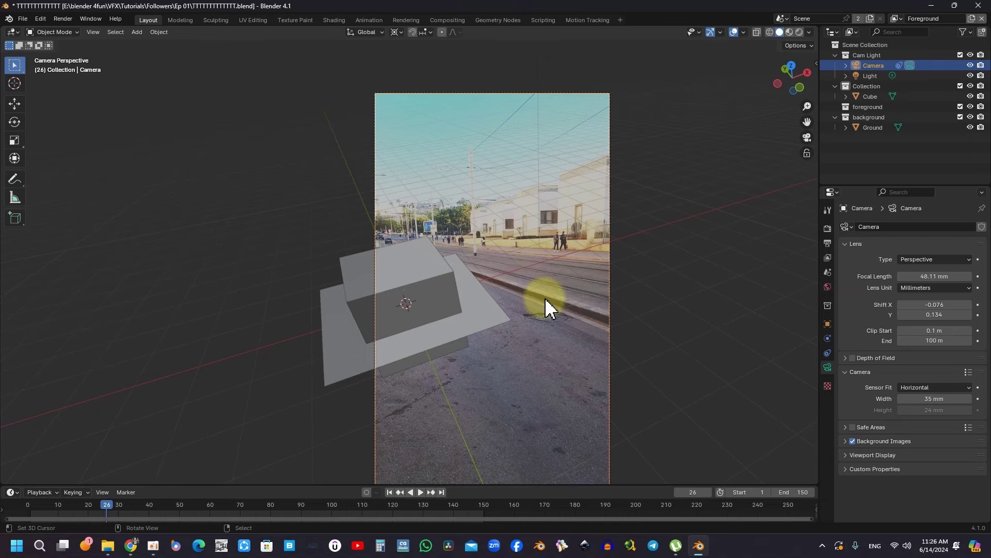
Tilt the camera around Y, then retry the rotation with X and Y locks
key(r)
key(y)
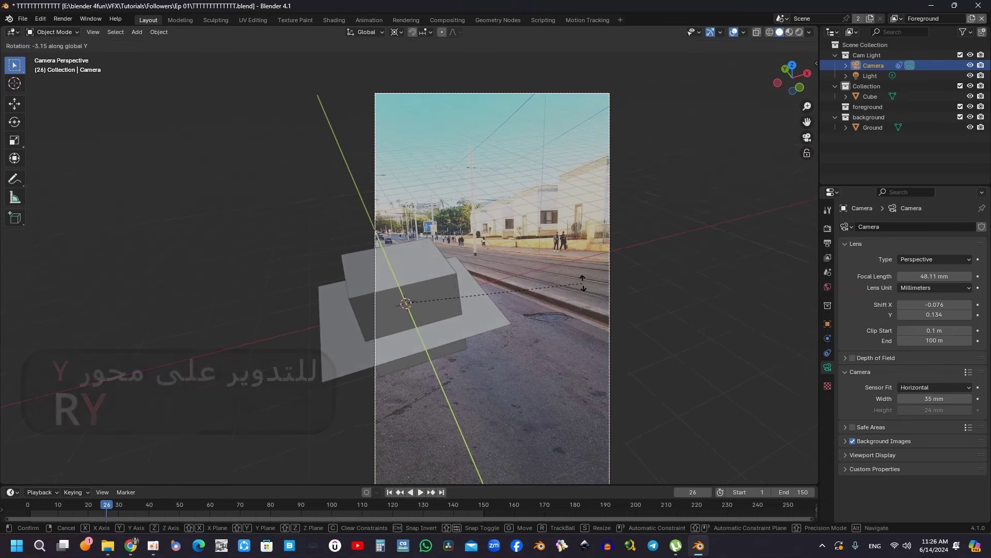
click(579, 277)
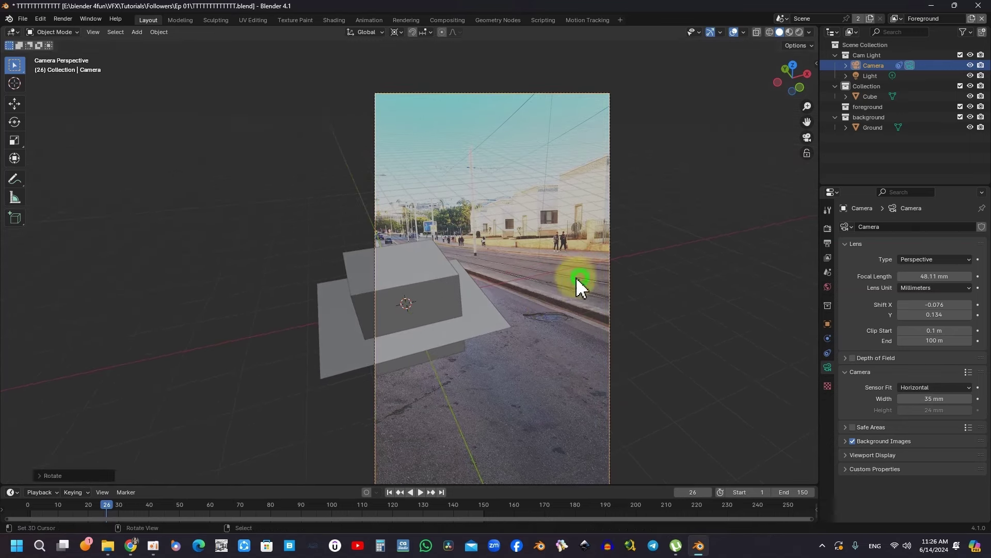
key(r)
key(x)
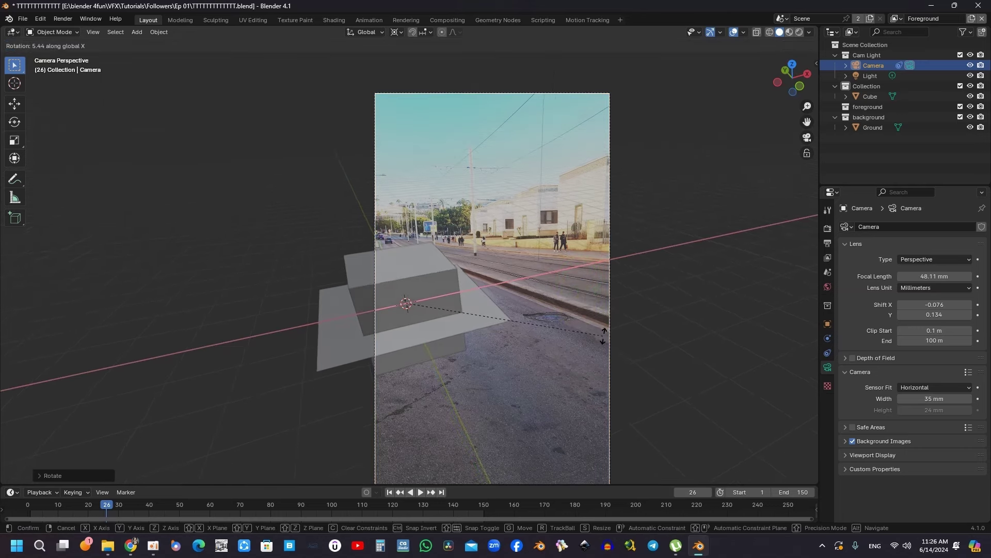
key(y)
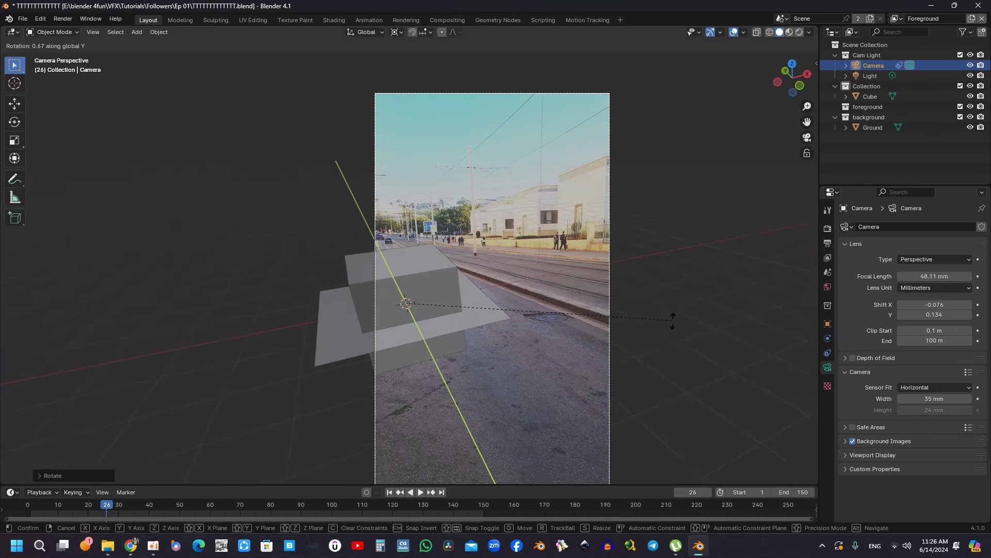
right_click(651, 310)
Rotate the camera a few degrees around Y again and start clip playback
key(r)
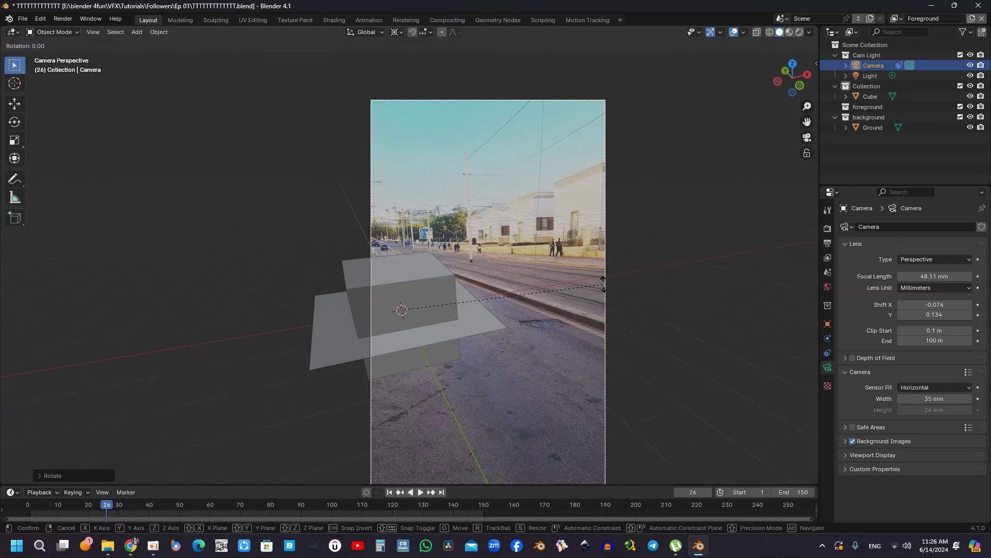
key(y)
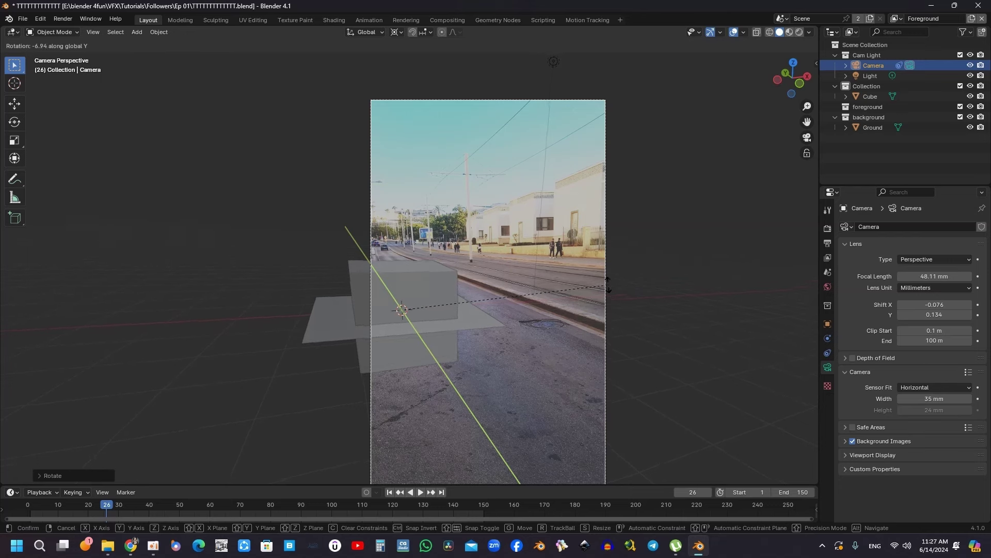
click(449, 212)
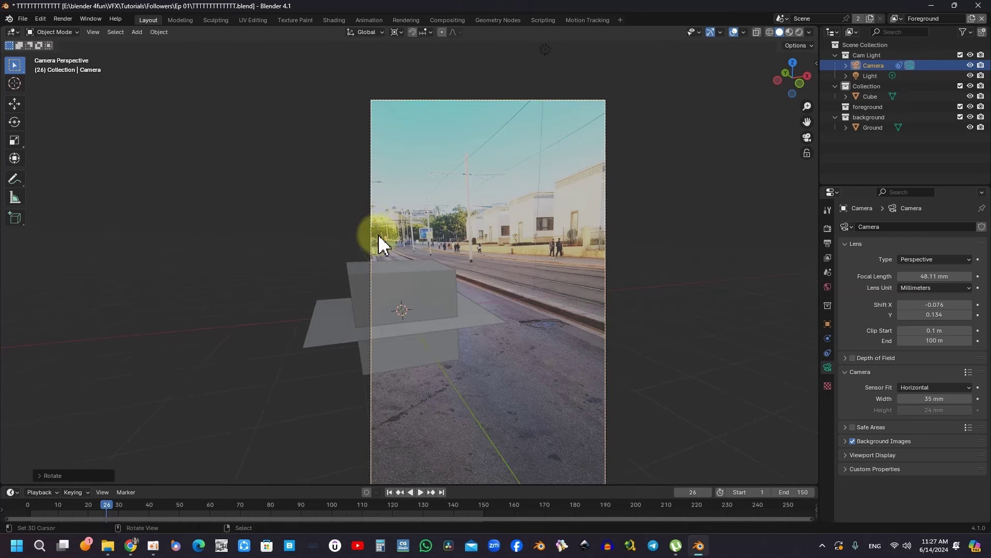
shift+middle_drag(476, 235, 490, 238)
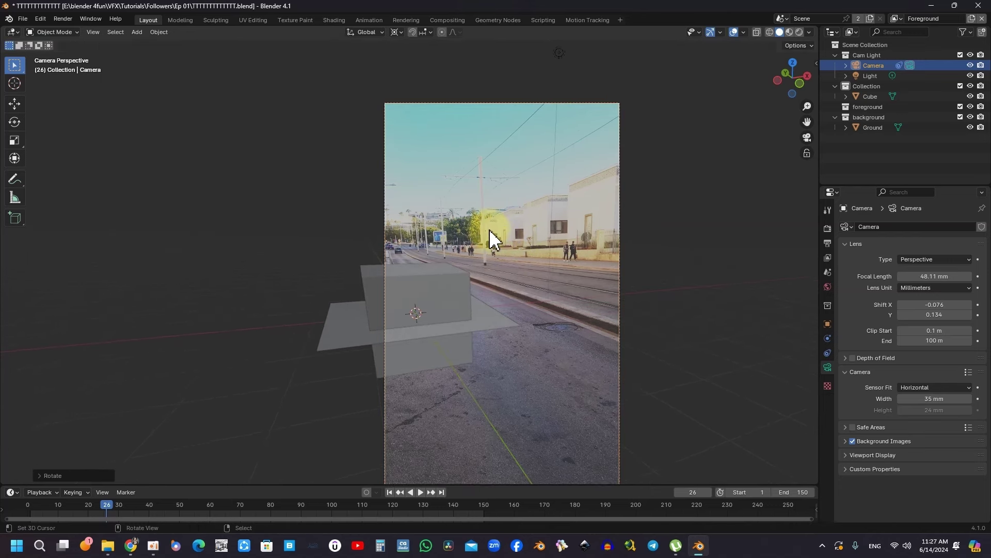
scroll(469, 224, up, 2)
key(space)
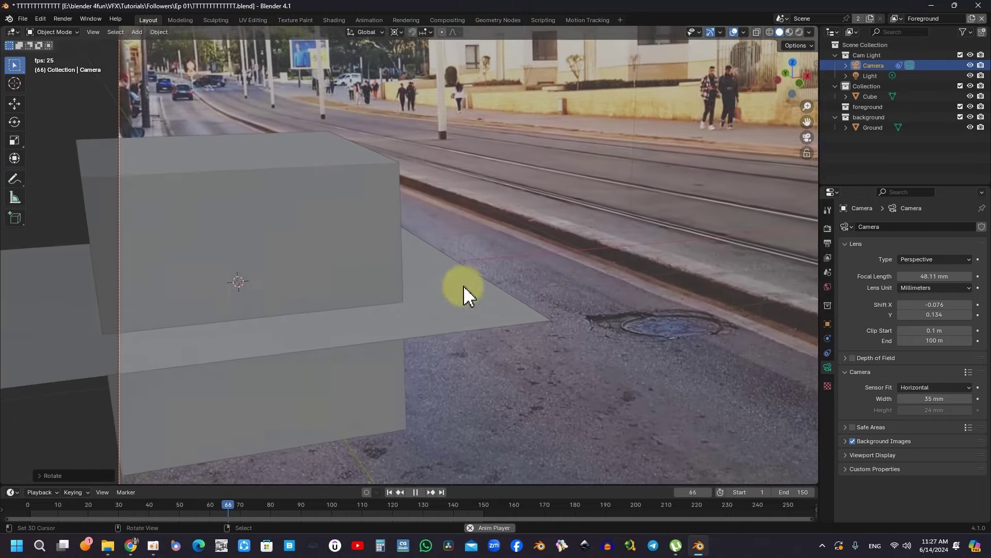
Stop playback at frame 107, replay the clip, and select the Ground plane
key(space)
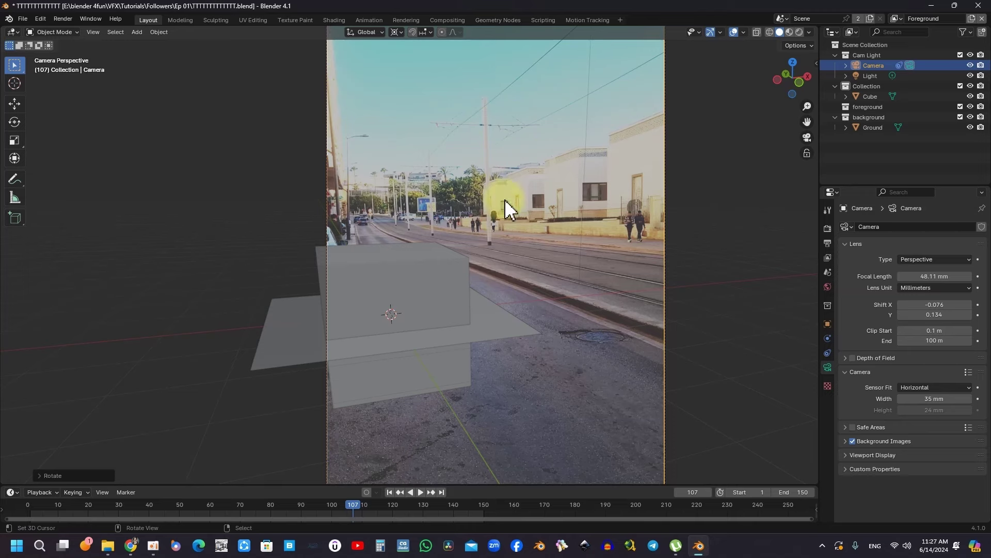
key(space)
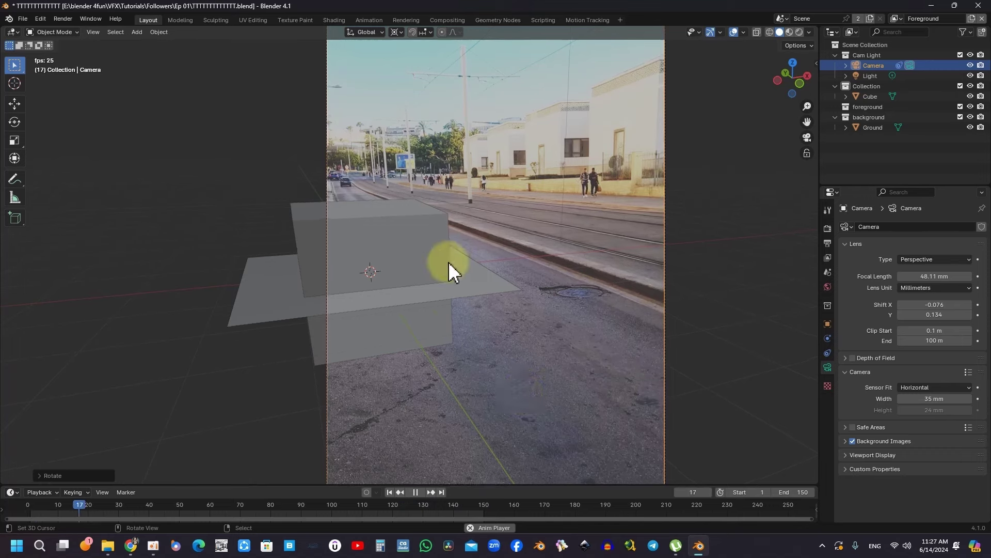
click(449, 304)
key(space)
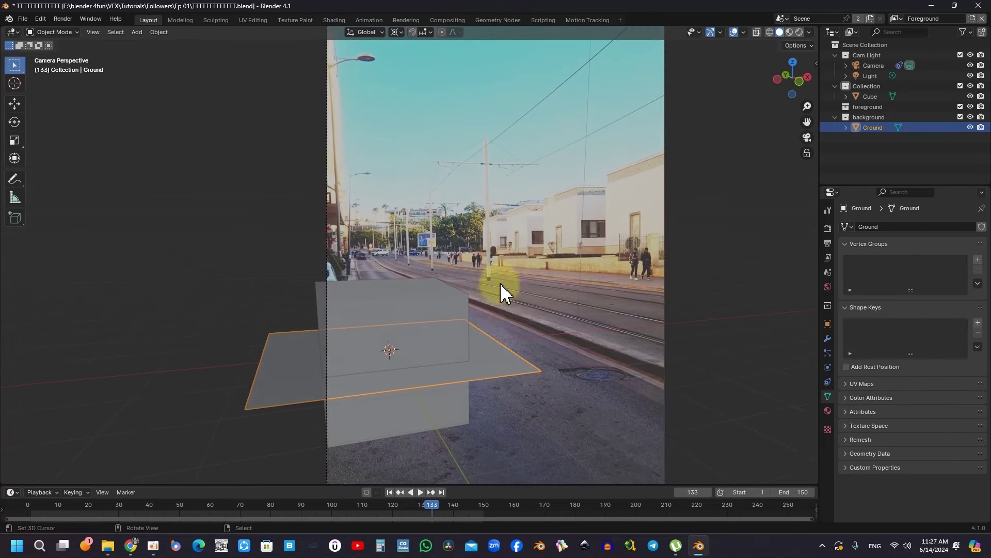
Delete the cube and ground plane and save the file
key(ctrl+s)
drag(394, 397, 441, 305)
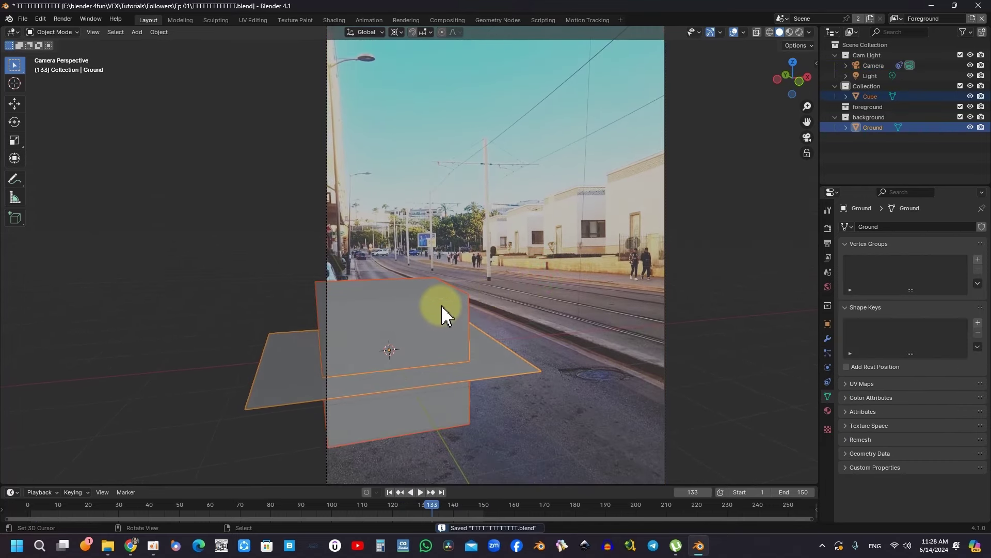
key(x)
click(441, 305)
key(ctrl+s)
Add a UV sphere to the tracked scene
scroll(464, 309, down, 2)
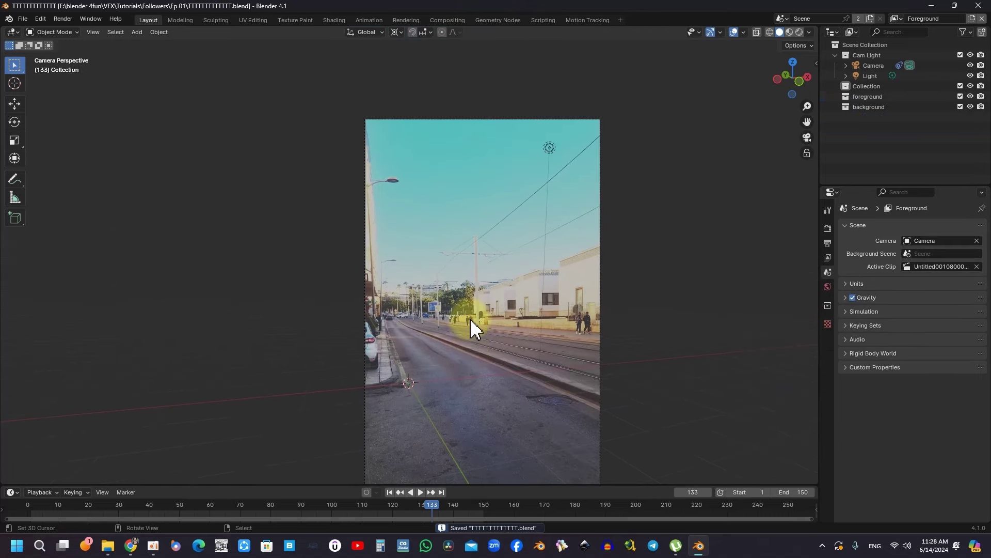
mouse_move(477, 296)
shift+middle_down()
mouse_move(454, 218)
mouse_move(420, 331)
shift+middle_up()
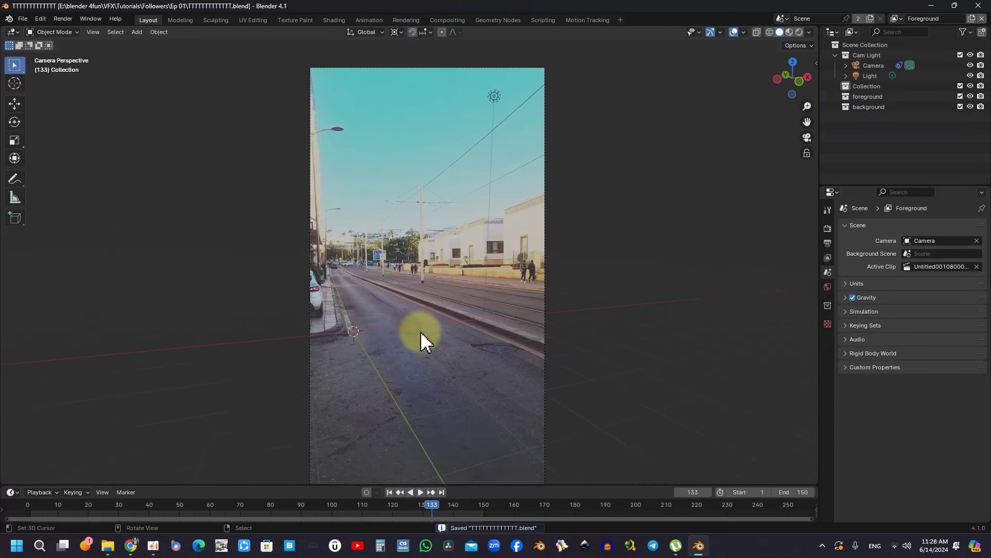
key(shift+a)
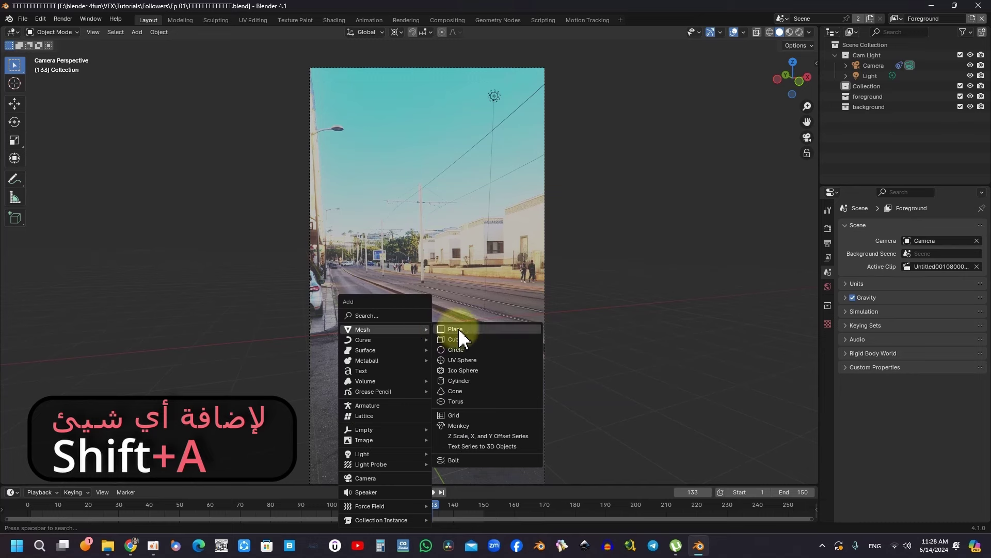
click(463, 361)
shift+middle_drag(388, 340, 429, 324)
Give the sphere a level-2 Subdivision Surface modifier and smooth shading, then save
click(828, 338)
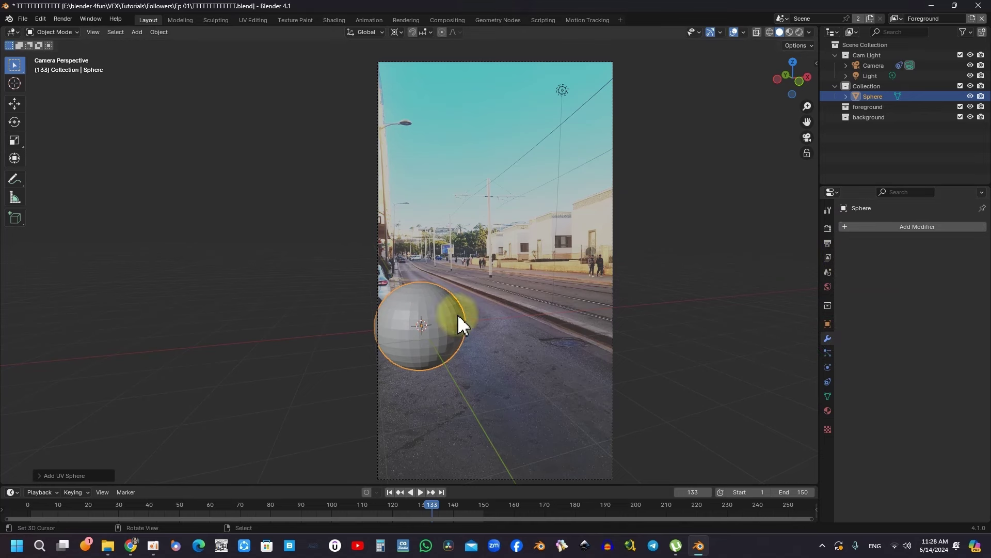
click(870, 227)
mouse_move(838, 259)
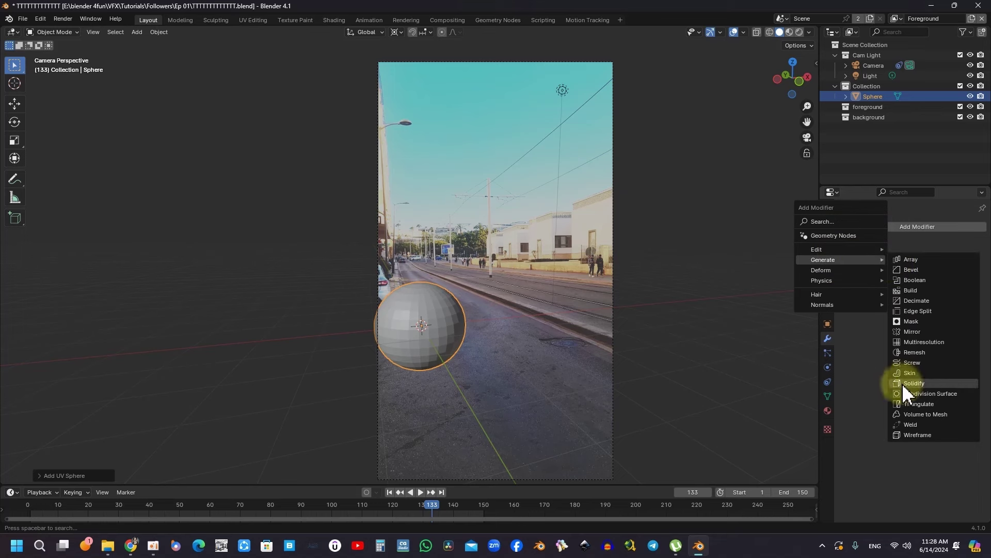
click(912, 393)
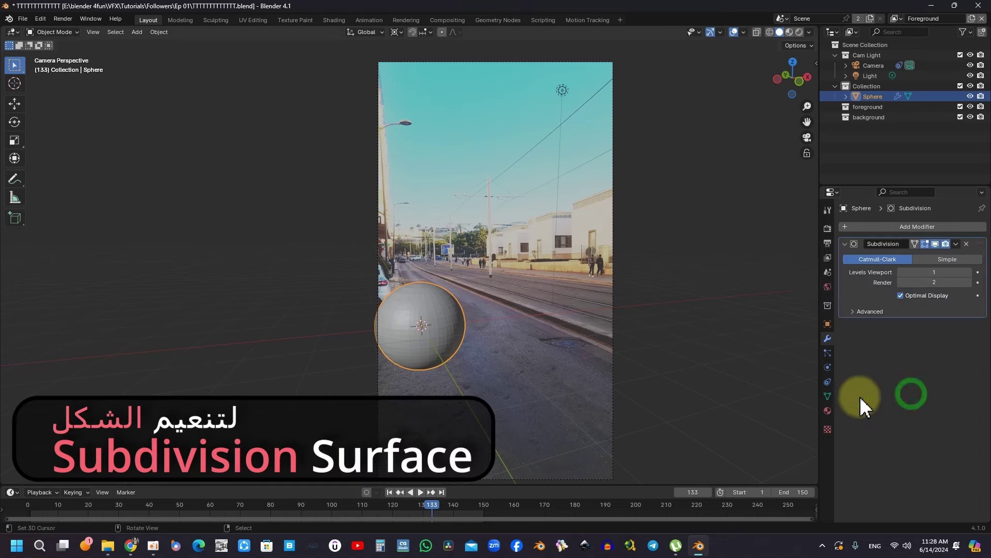
click(970, 272)
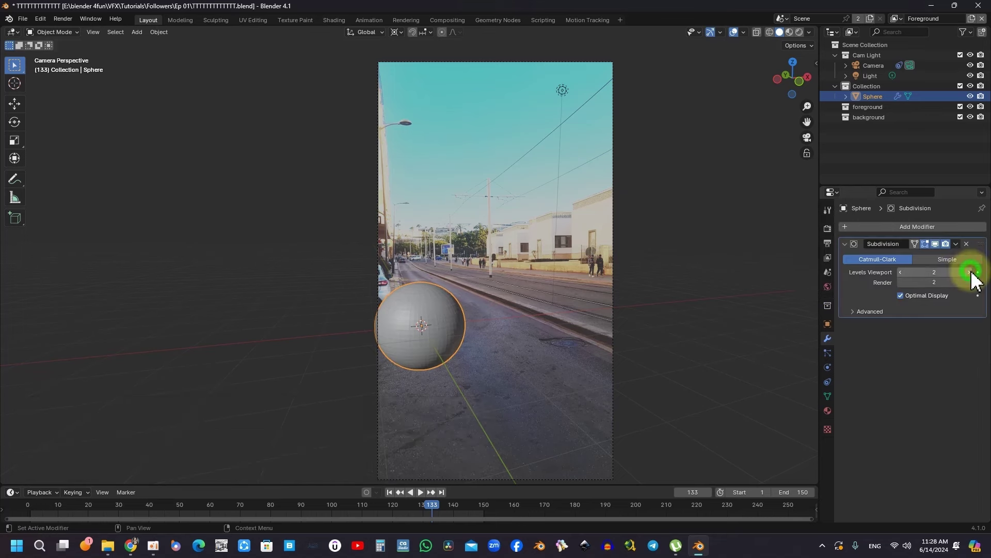
right_click(457, 318)
click(457, 315)
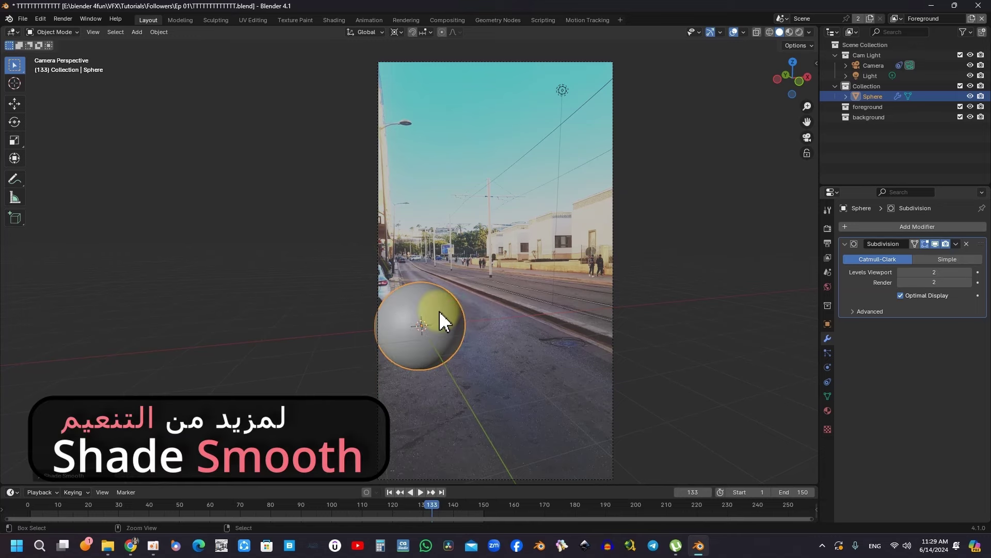
key(ctrl+s)
Split the viewport into a Top view on the right and Camera view on the left
key(KP_0)
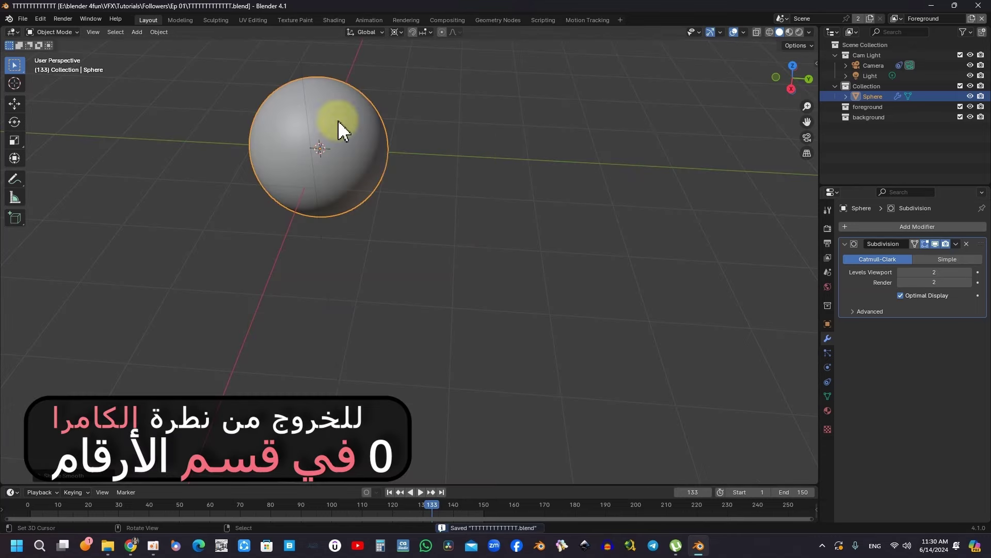
drag(813, 31, 323, 103)
key(KP_7)
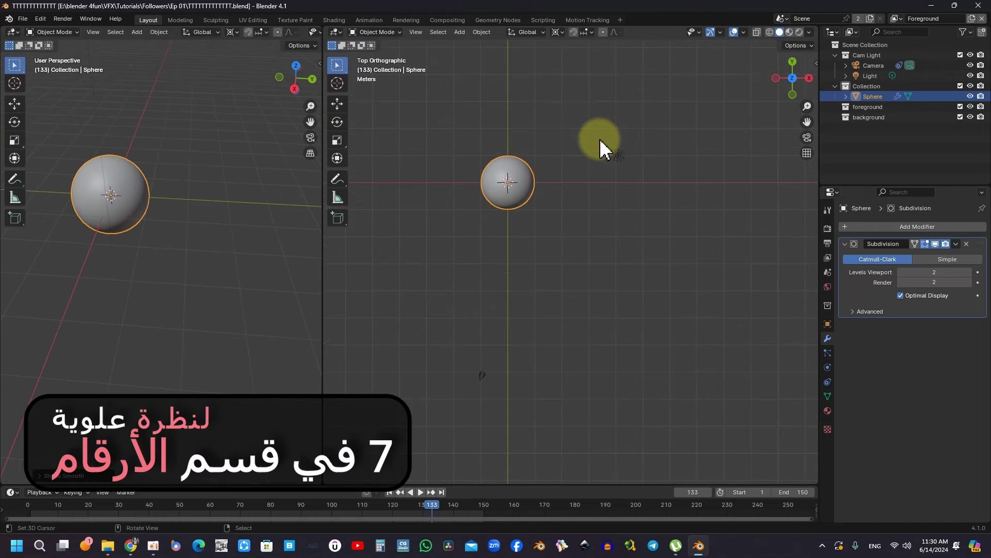
scroll(595, 163, down, 2)
key(KP_0)
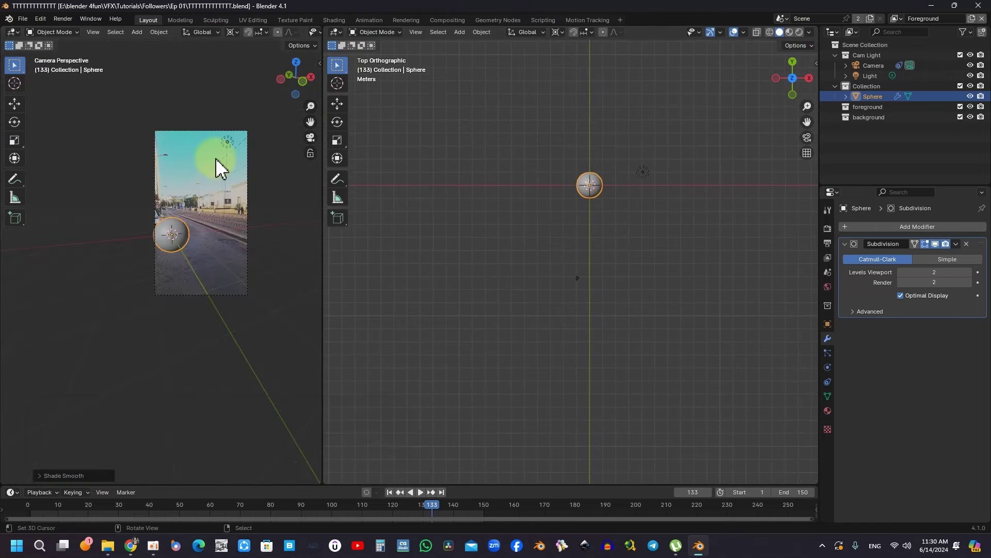
Move the sphere far out from the camera in the top view
shift+middle_drag(592, 221, 534, 250)
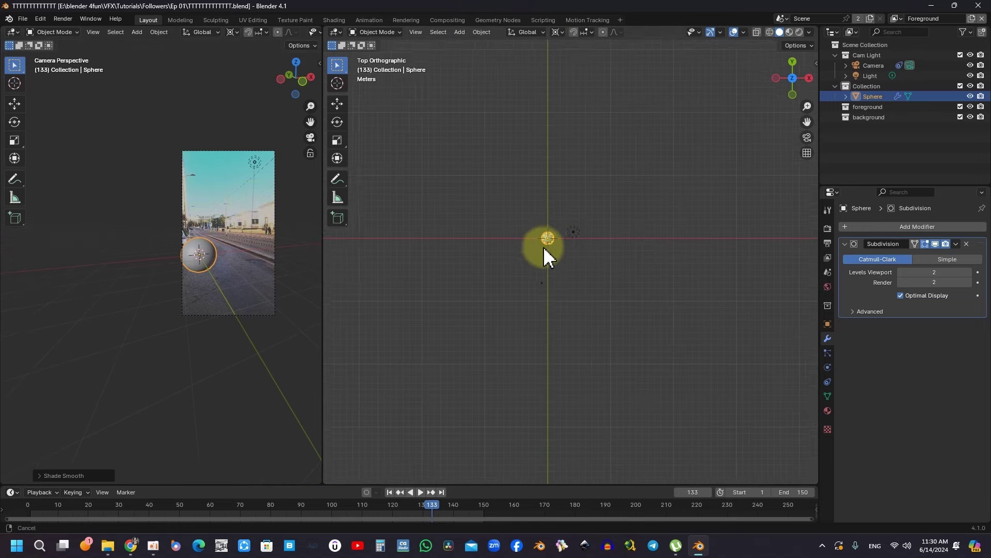
scroll(532, 258, down, 4)
key(g)
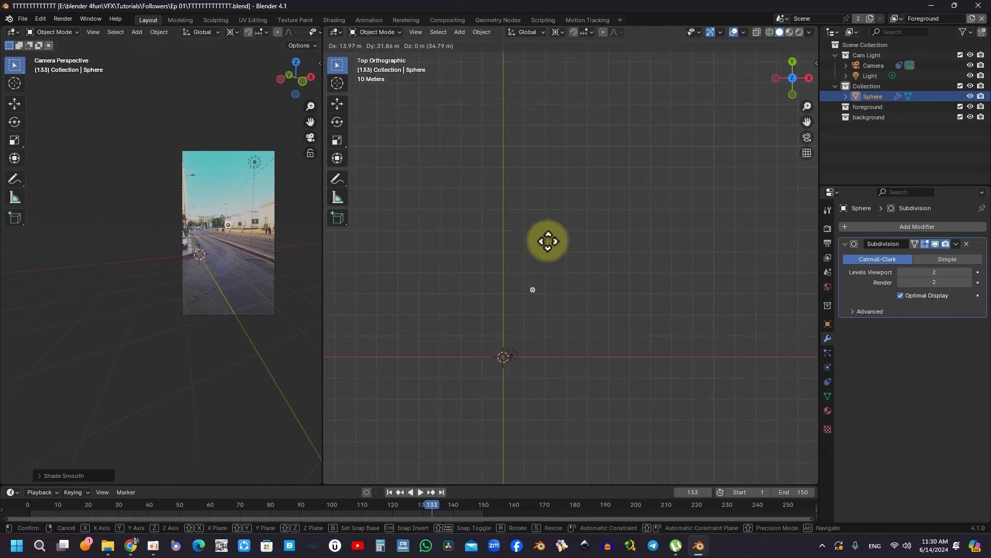
click(567, 113)
scroll(163, 225, up, 1)
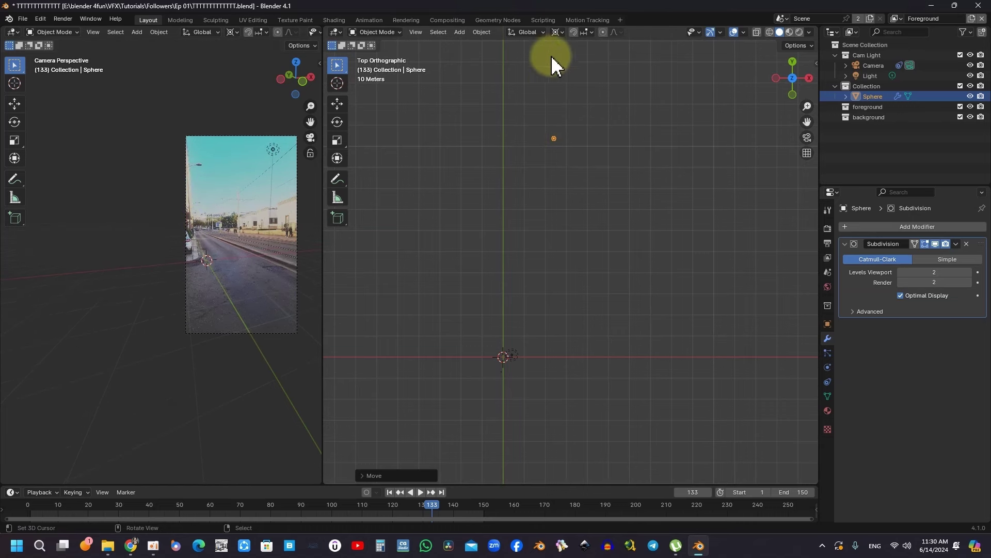
Set pivot to Median Point and scale the sphere up about 9.6 times
click(559, 31)
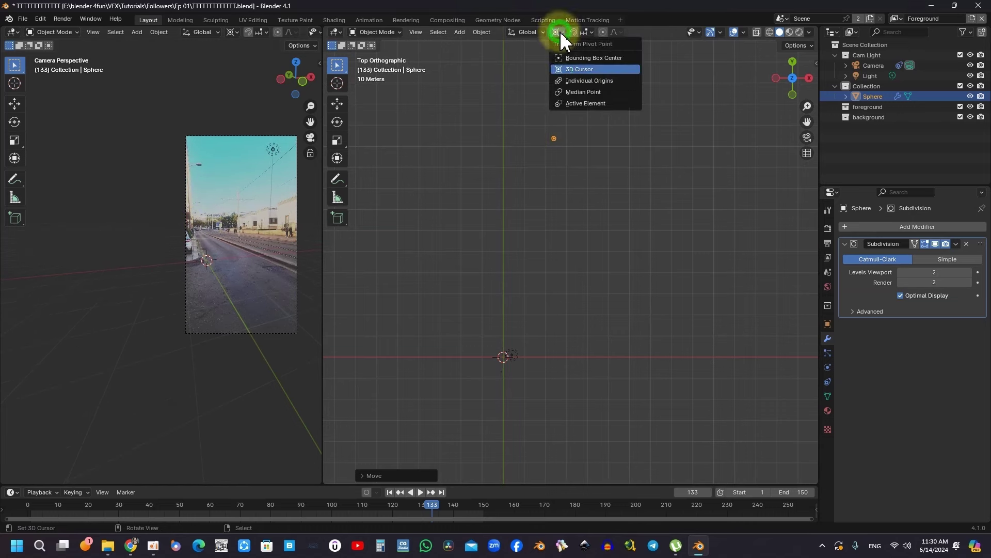
click(597, 90)
key(s)
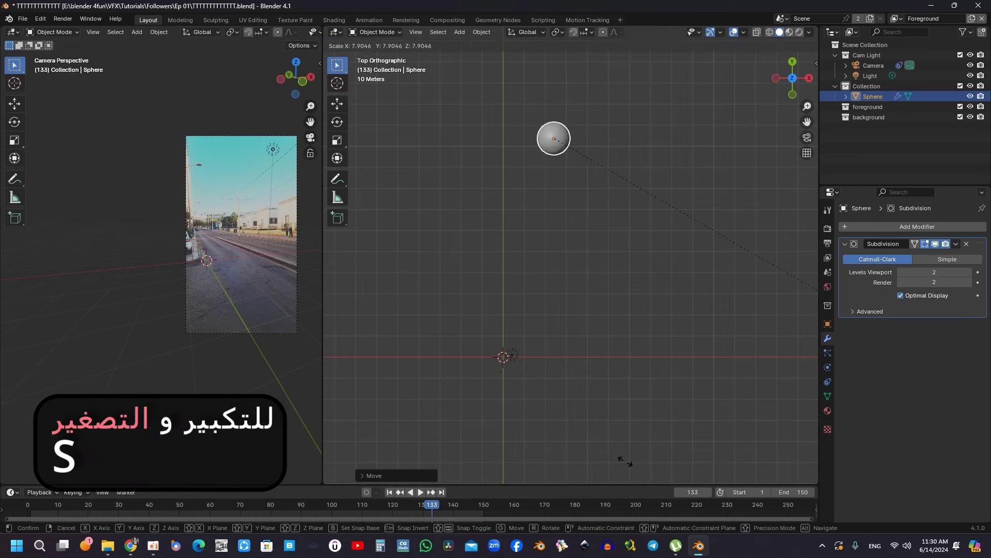
click(765, 470)
scroll(202, 211, up, 5)
mouse_move(201, 211)
shift+middle_down()
mouse_move(311, 246)
mouse_move(120, 261)
mouse_move(388, 163)
mouse_move(203, 125)
mouse_move(170, 95)
shift+middle_up()
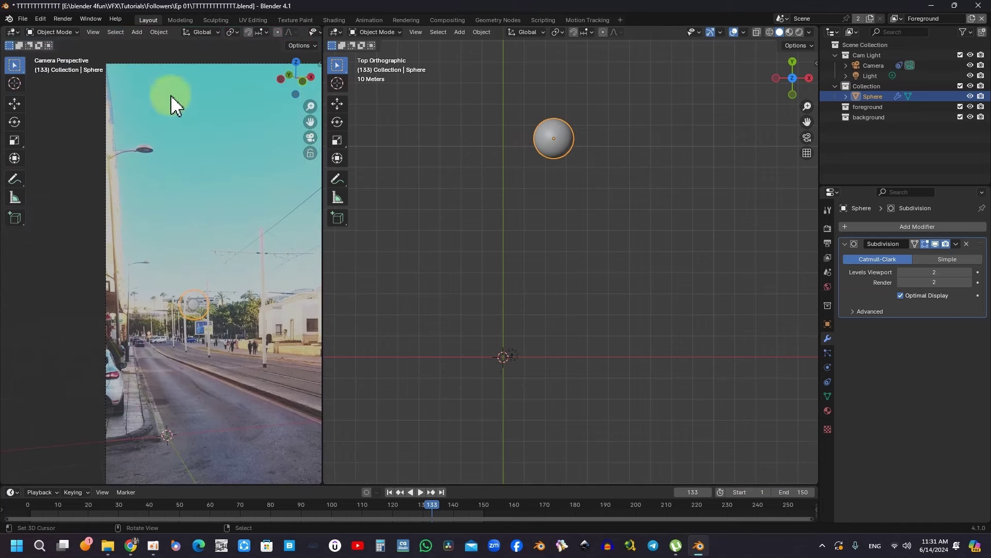
Set the camera's Clip End to 15000, then reselect the sphere
click(184, 64)
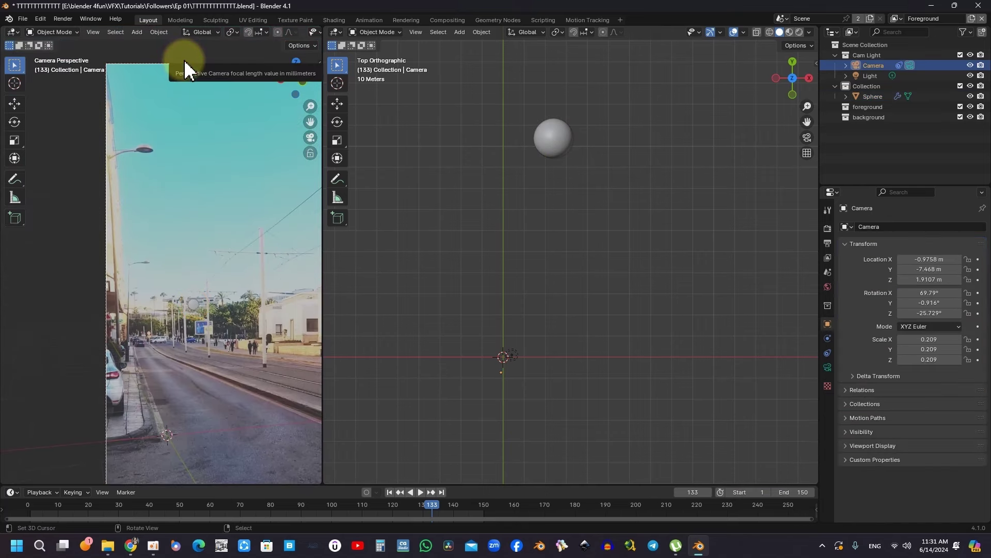
click(828, 370)
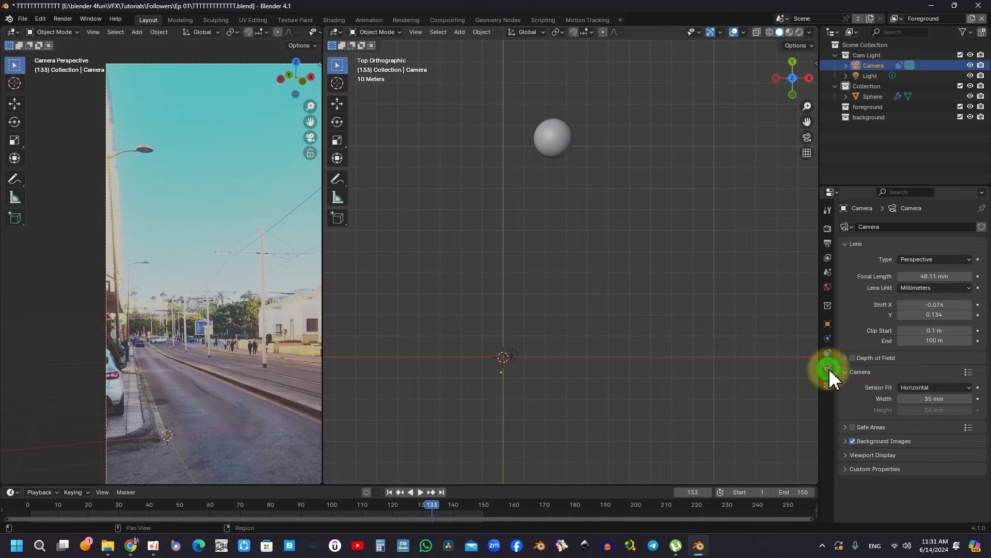
click(938, 341)
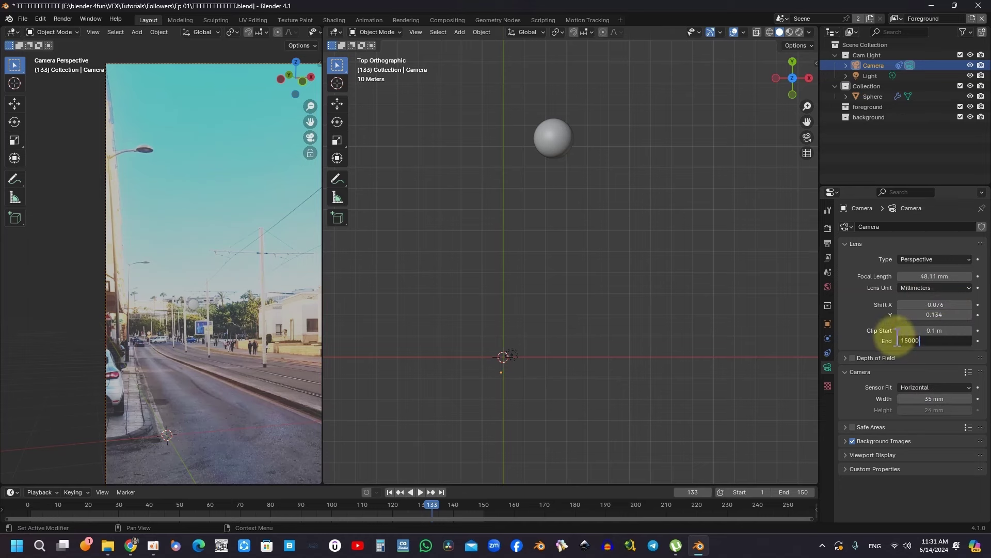
key(Return)
click(172, 309)
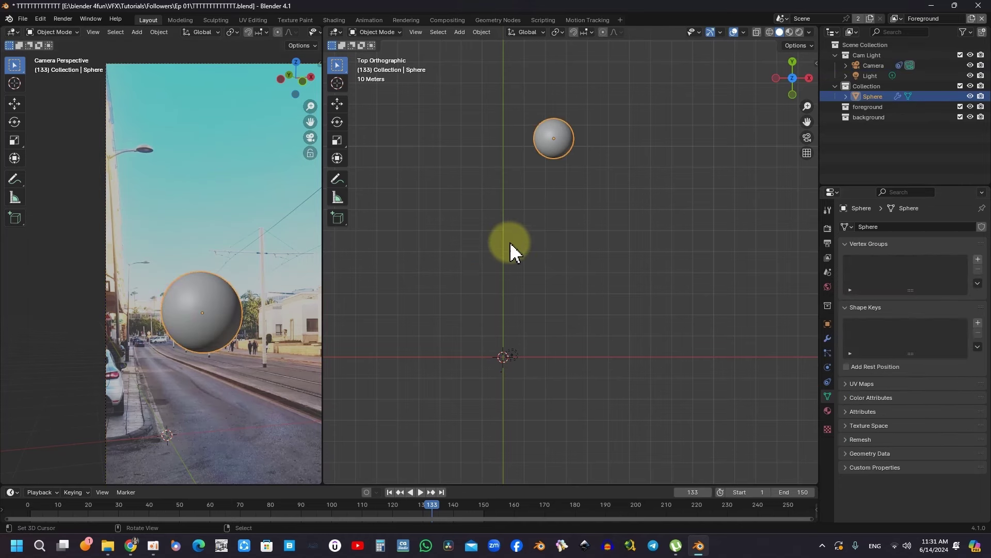
scroll(510, 243, down, 3)
scroll(511, 246, down, 1)
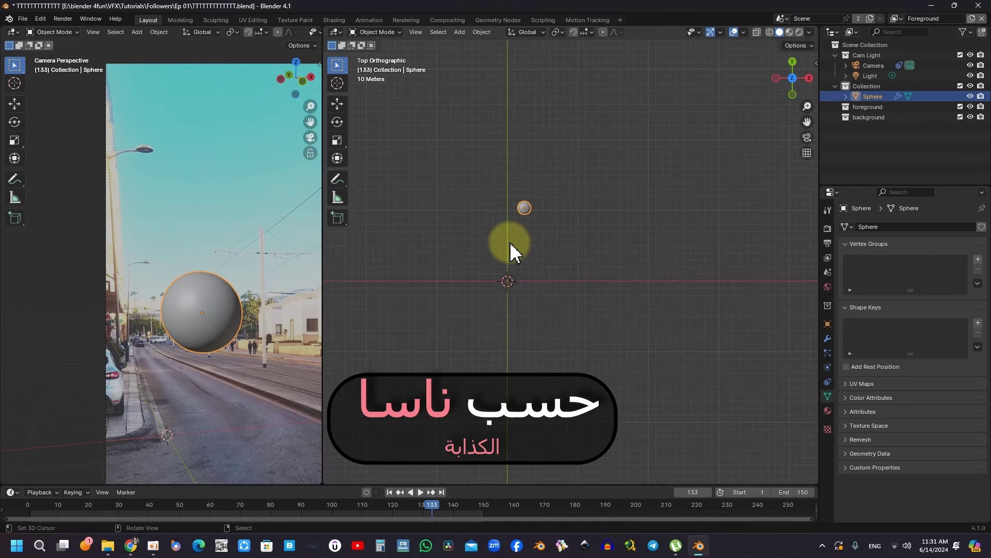
scroll(509, 266, down, 2)
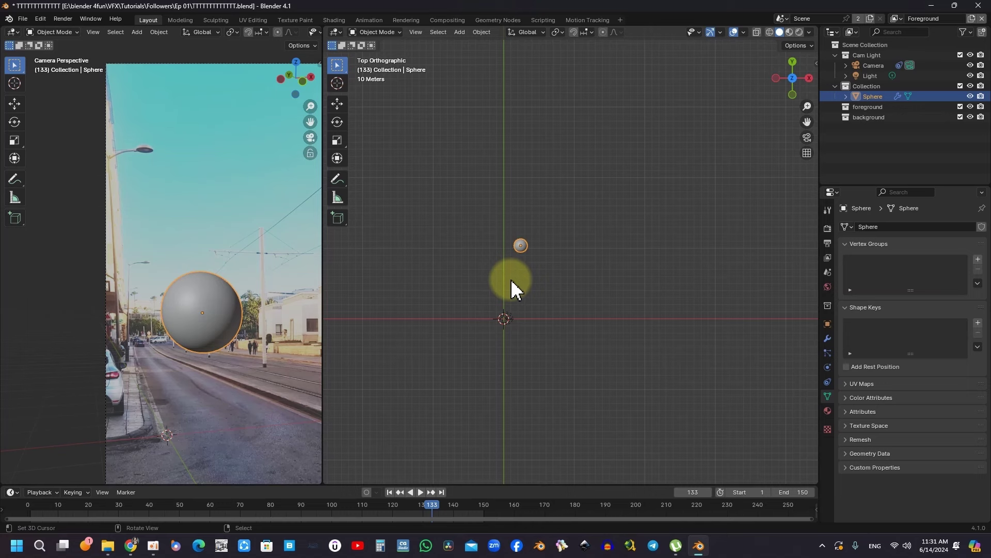
scroll(516, 289, down, 5)
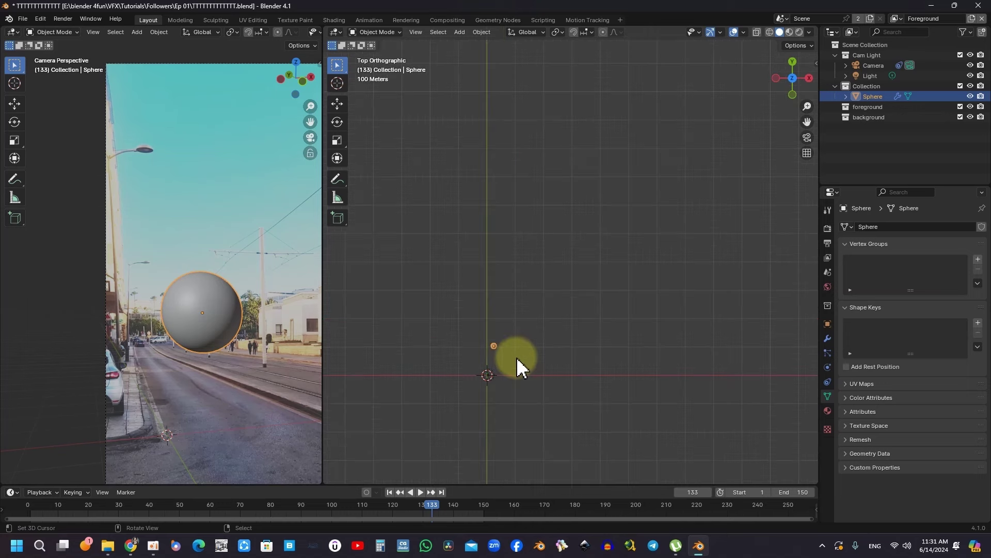
Move and rescale the sphere repeatedly to push it farther from the camera
key(g)
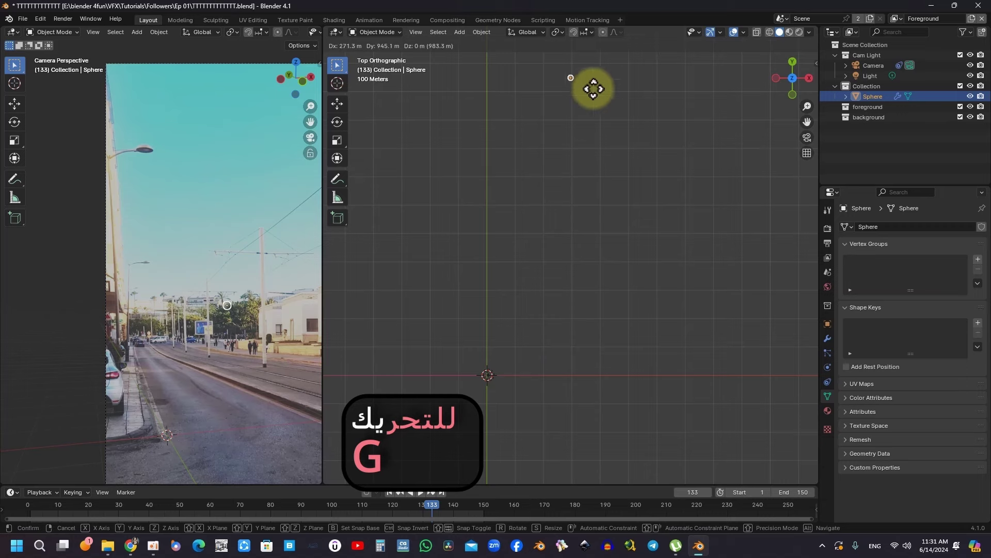
click(593, 88)
key(s)
click(531, 380)
scroll(473, 380, down, 2)
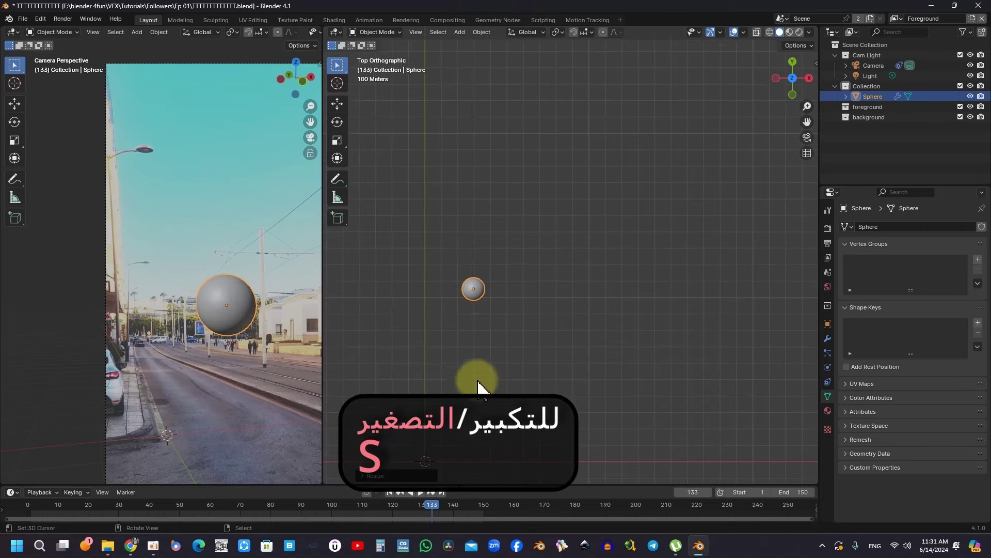
key(g)
click(599, 129)
key(s)
click(542, 302)
Place the sphere near X 1988 m, Y 5712 m at scale 640.78, and check Transform values
key(g)
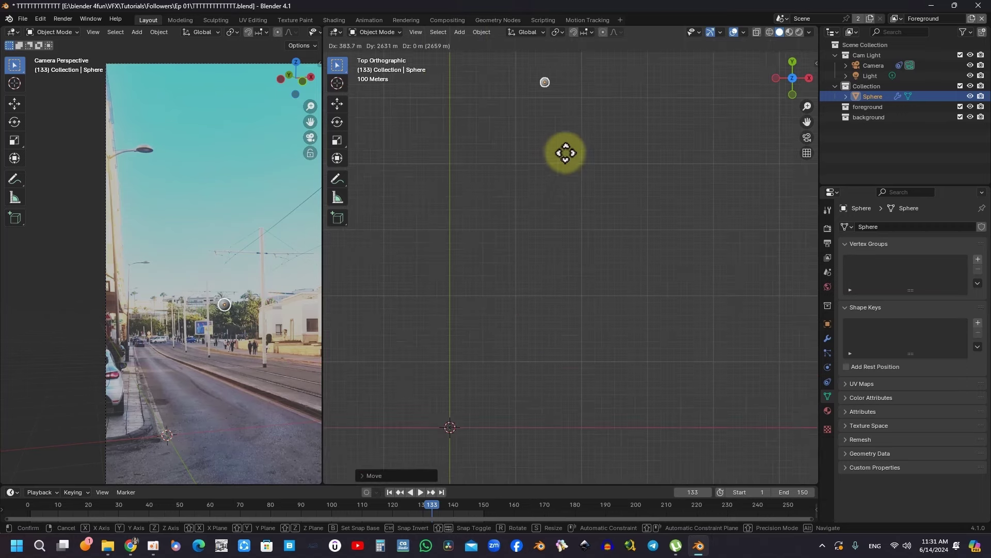
click(589, 258)
key(s)
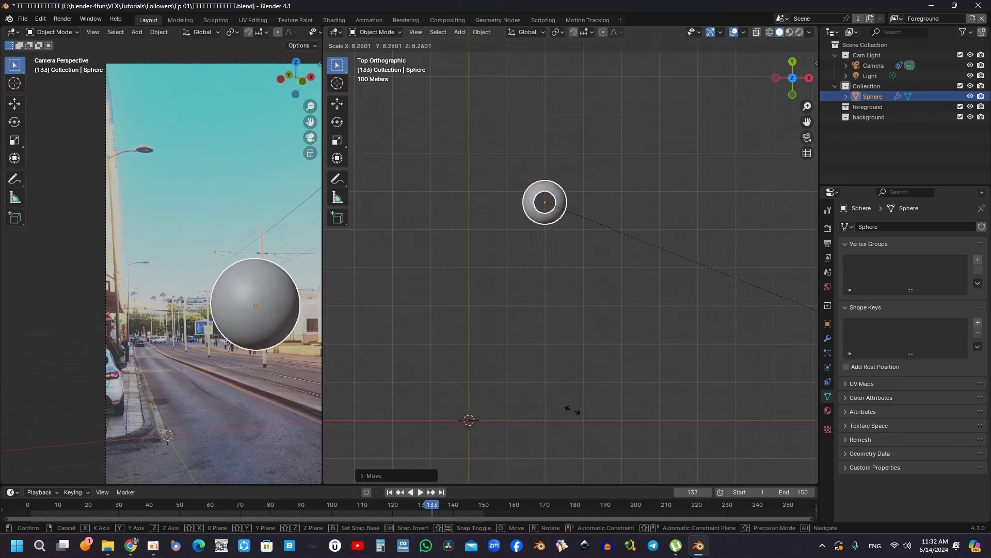
click(634, 410)
mouse_move(543, 217)
middle_down()
mouse_move(521, 259)
mouse_move(522, 242)
middle_up()
key(KP_7)
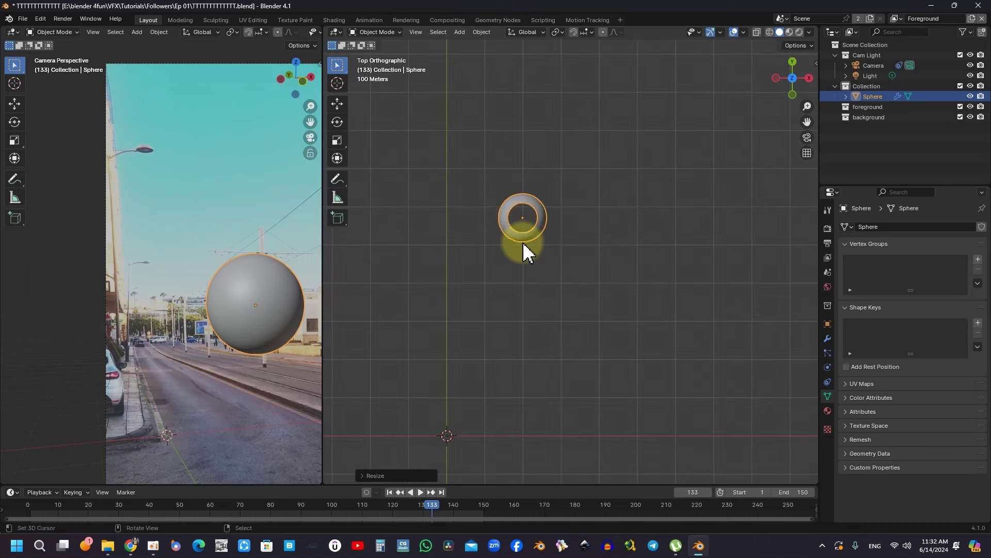
click(815, 63)
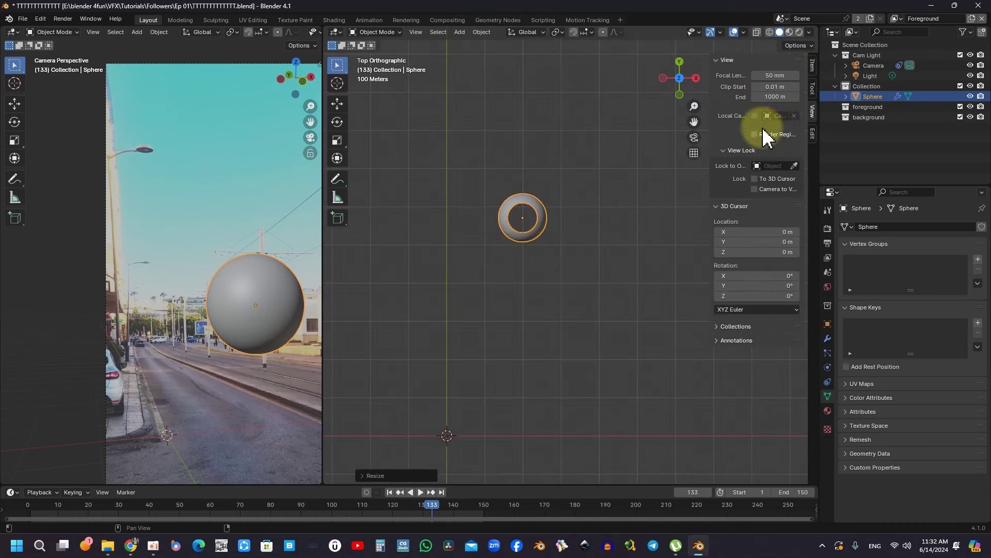
Set the View sidebar's Clip End to 15000 m
click(780, 97)
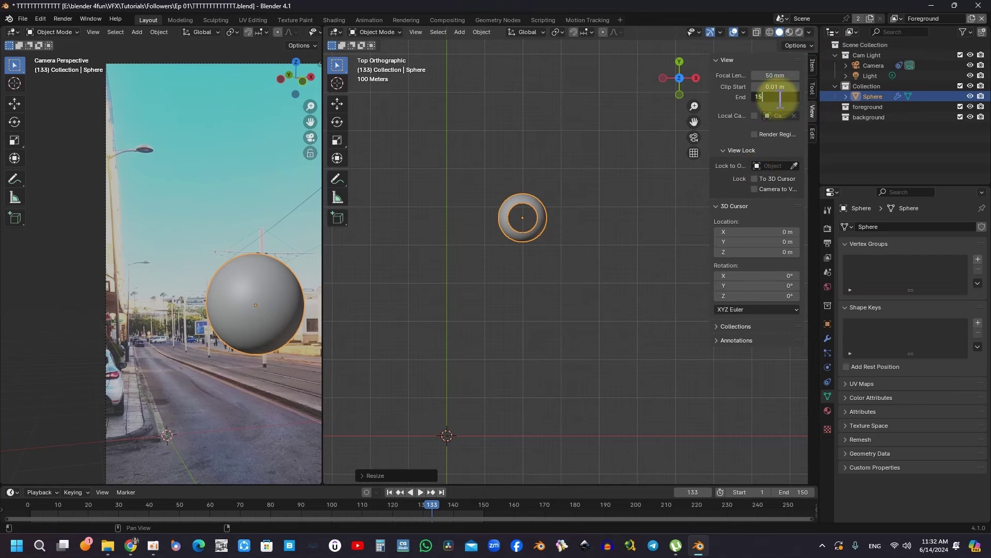
key(Return)
mouse_move(553, 60)
middle_down()
mouse_move(522, 184)
mouse_move(494, 188)
mouse_move(387, 264)
middle_up()
scroll(520, 197, up, 3)
scroll(521, 197, down, 4)
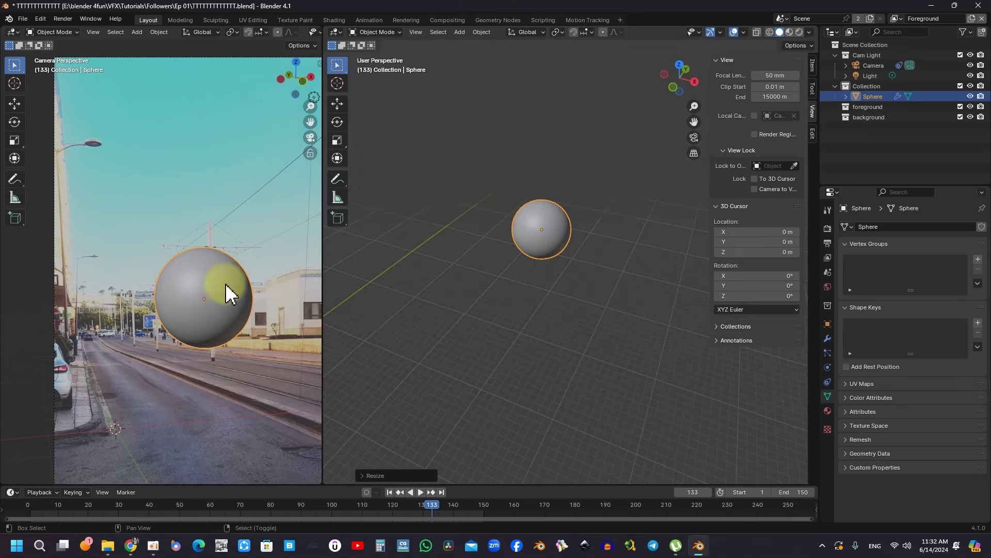
Raise and enlarge the sphere so it sits higher in the camera's street shot
shift+middle_drag(225, 283, 176, 291)
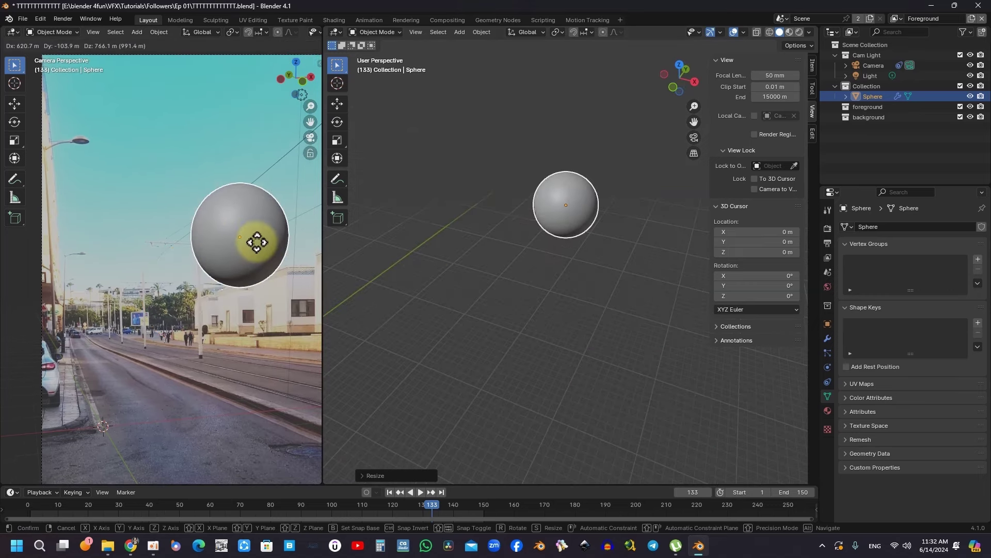
click(257, 239)
key(s)
click(280, 294)
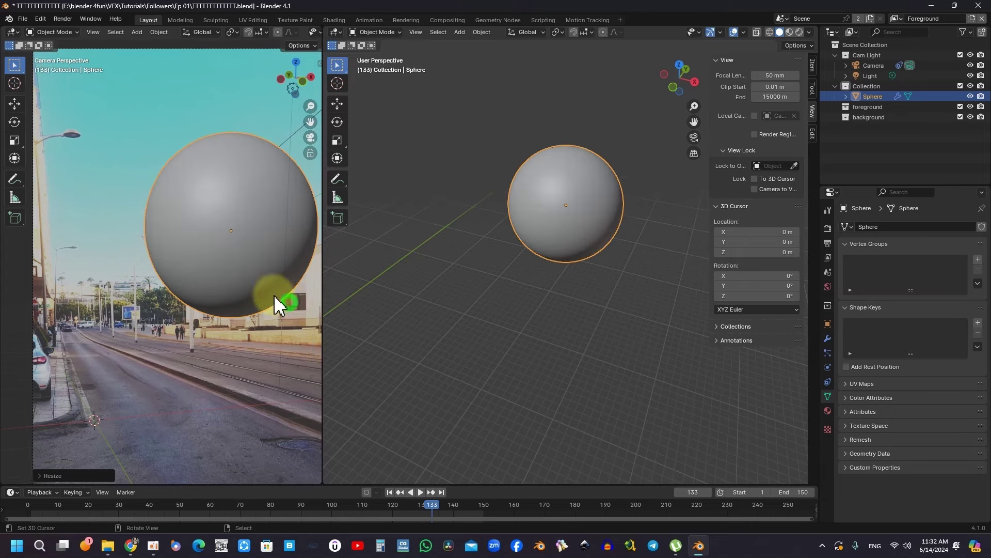
key(Home)
drag(215, 272, 244, 268)
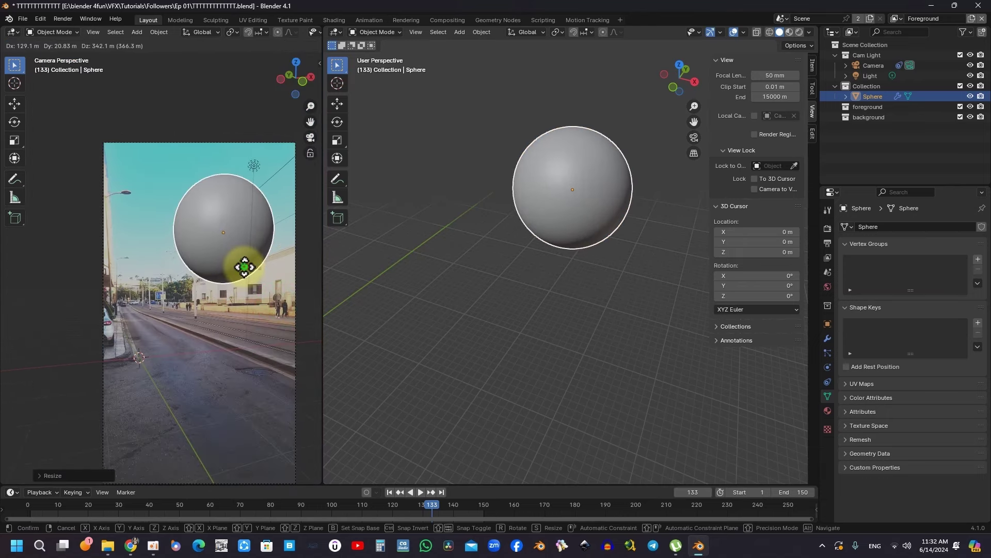
click(244, 268)
scroll(244, 268, up, 1)
key(s)
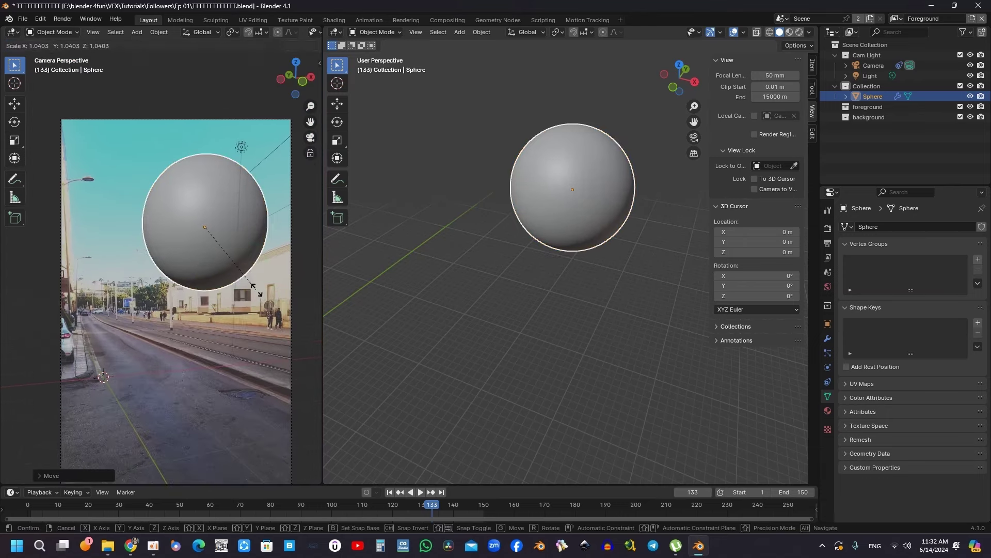
click(243, 283)
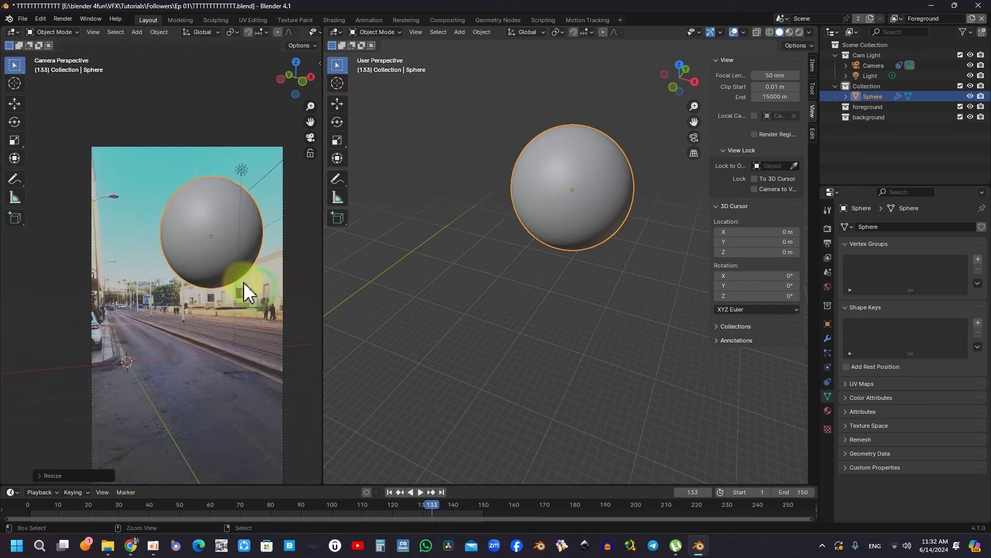
Save the .blend file with the large sphere in place
scroll(218, 277, up, 2)
key(ctrl+s)
scroll(219, 277, down, 3)
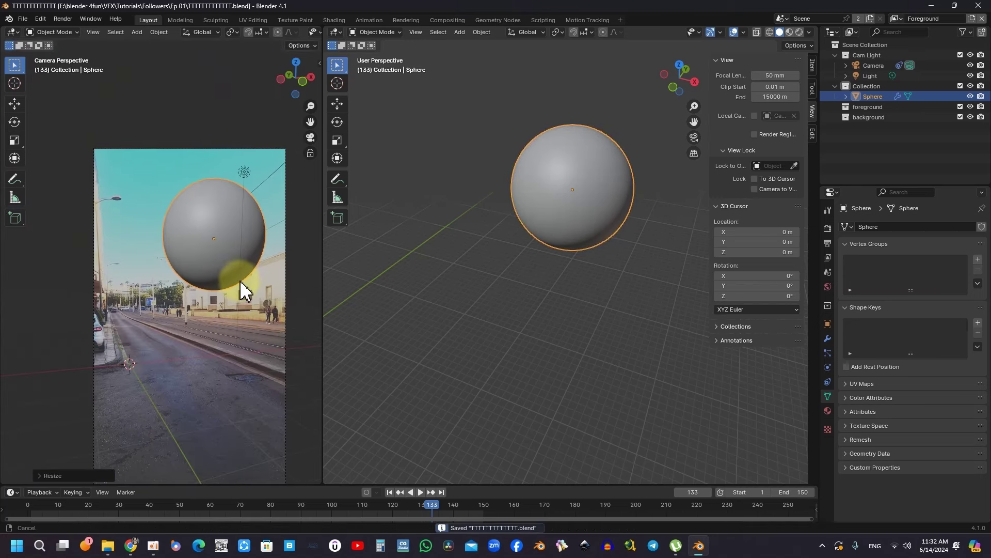
shift+middle_drag(242, 290, 287, 227)
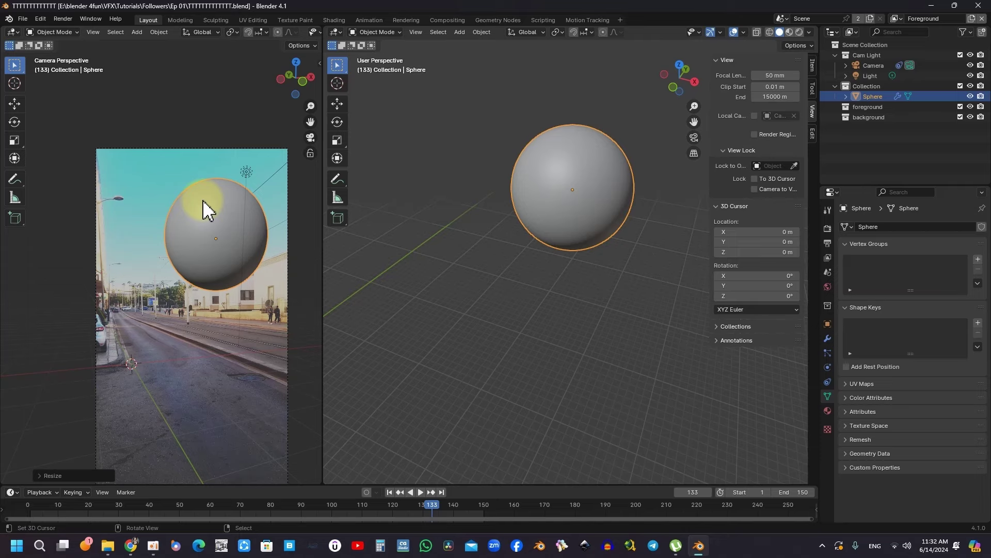
key(alt+Tab)
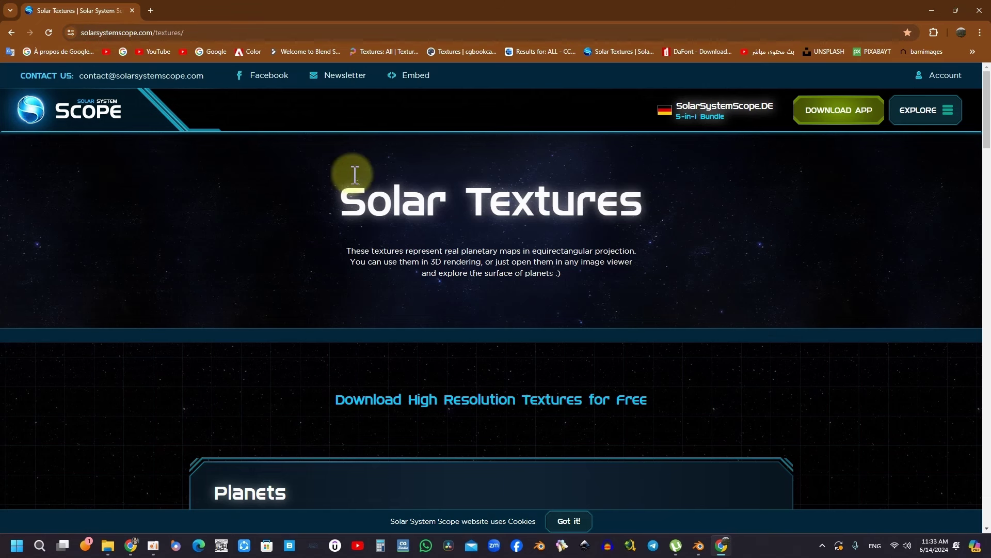
Save Jupiter's 8K Ultra Resolution texture to disk as 8k_jupiter.jpg
scroll(288, 283, down, 4)
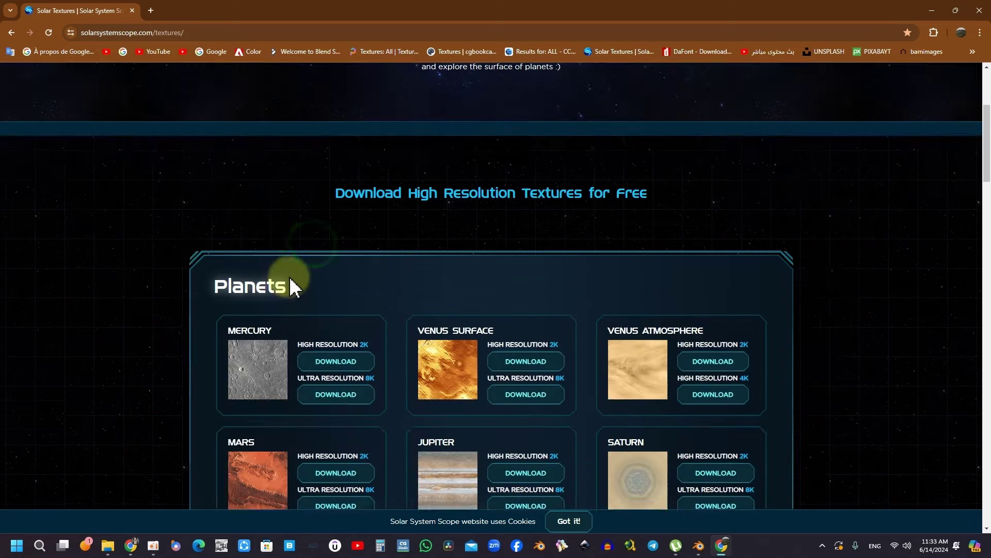
scroll(476, 270, down, 4)
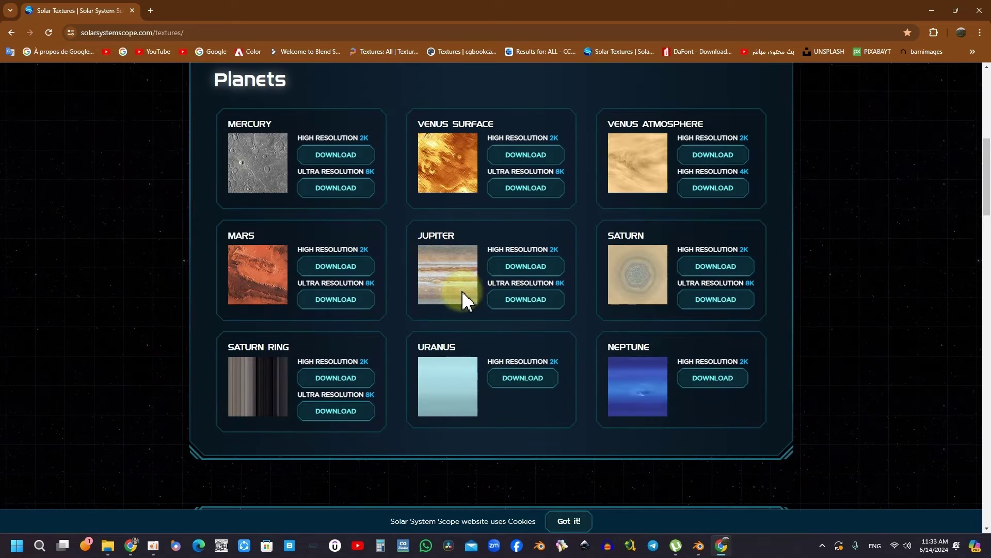
click(526, 299)
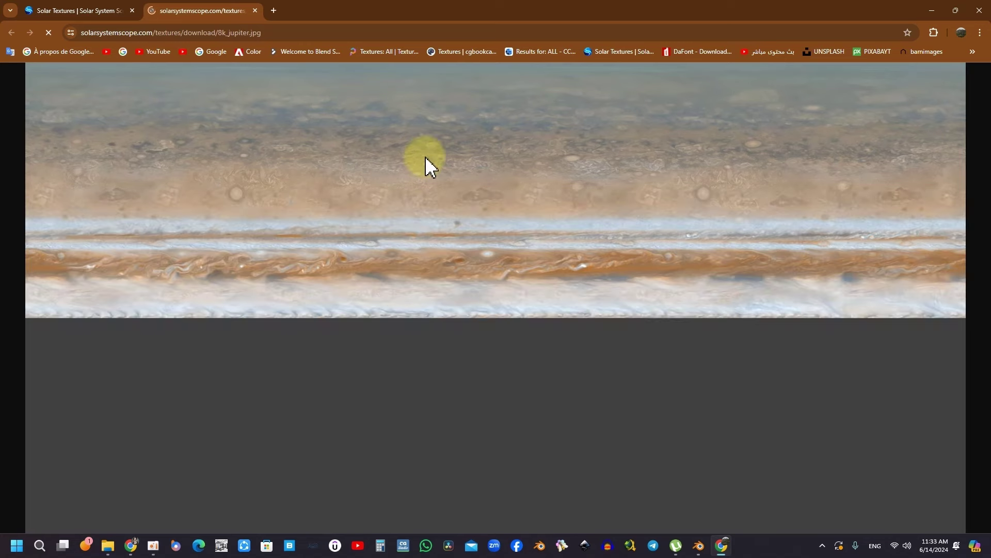
right_click(443, 183)
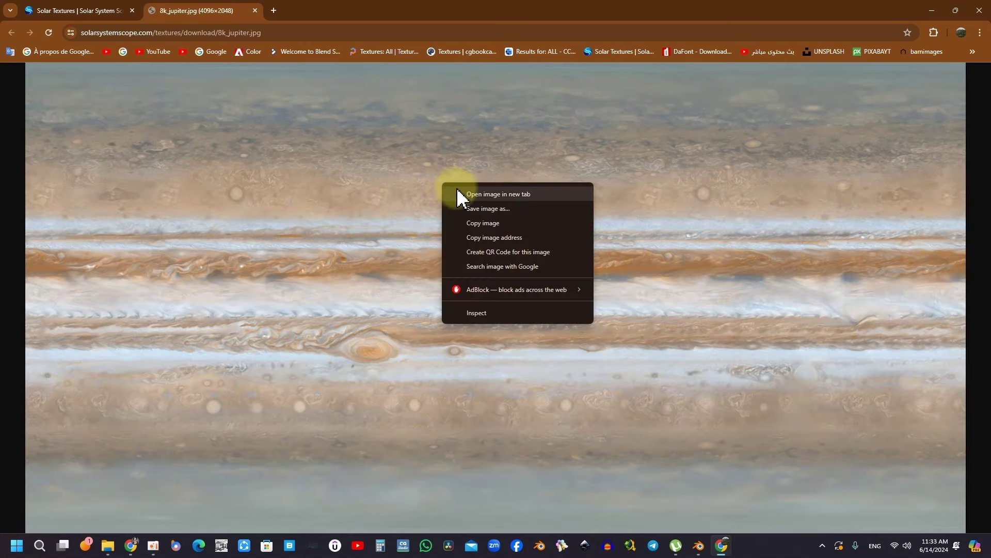
click(486, 208)
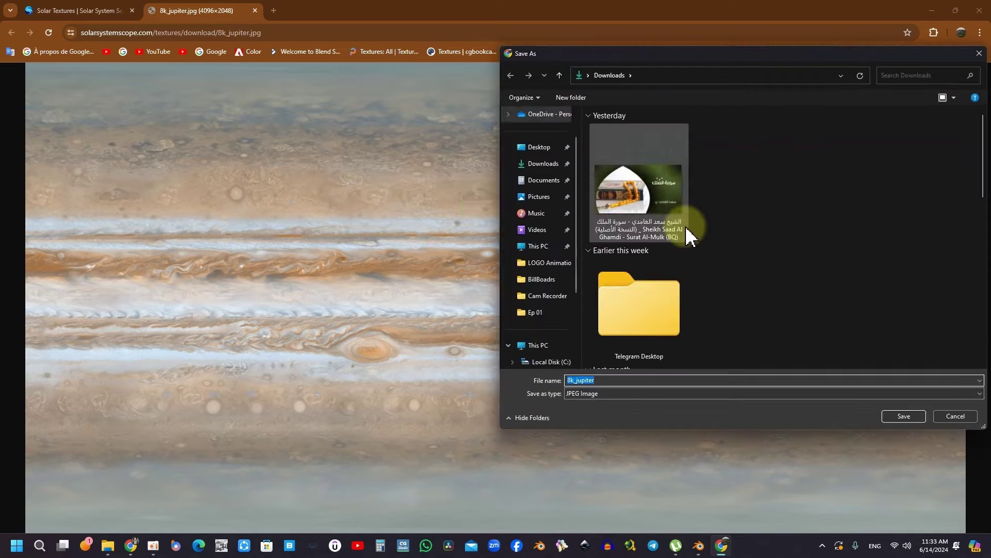
click(904, 417)
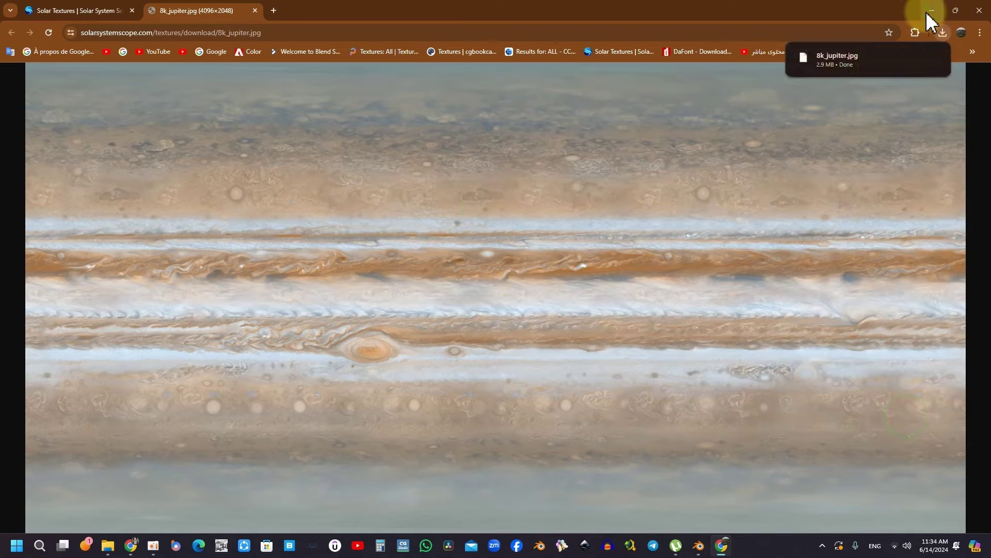
click(928, 14)
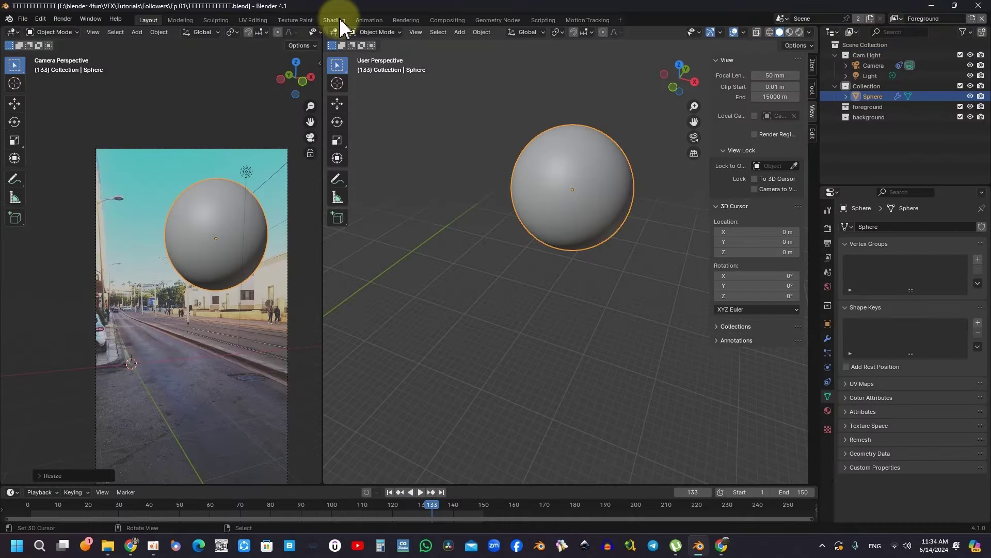
In the Shading workspace, view through the camera with Rendered viewport shading
click(341, 22)
key(KP_0)
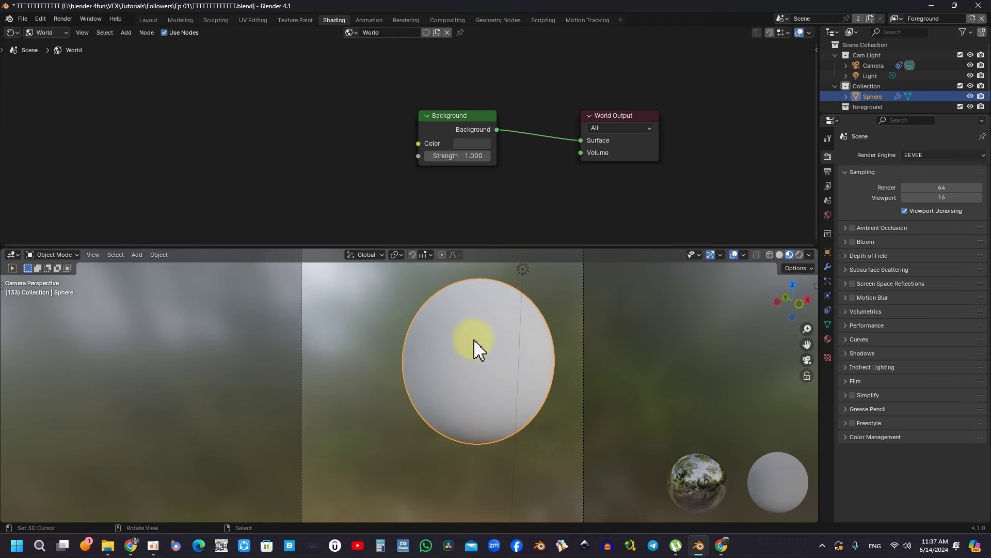
click(779, 255)
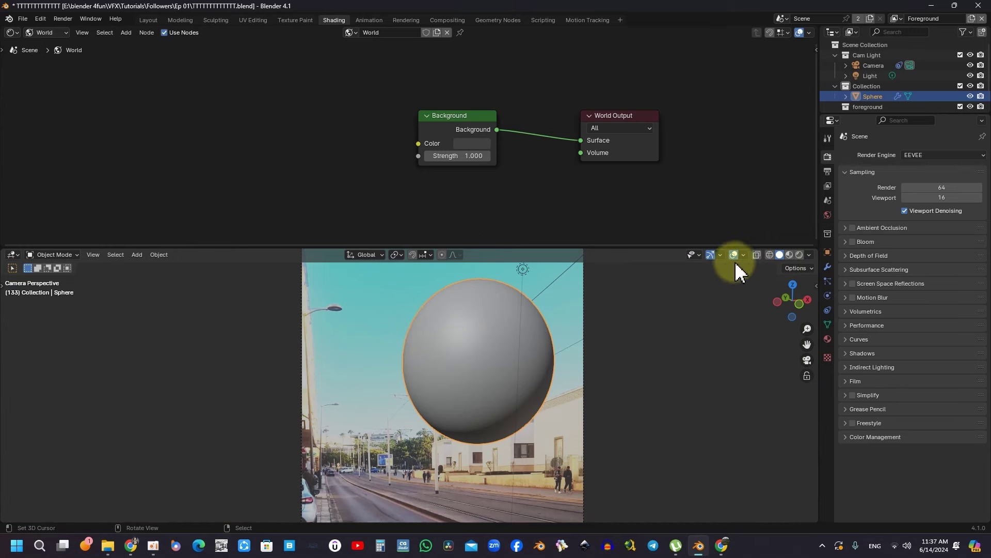
click(769, 254)
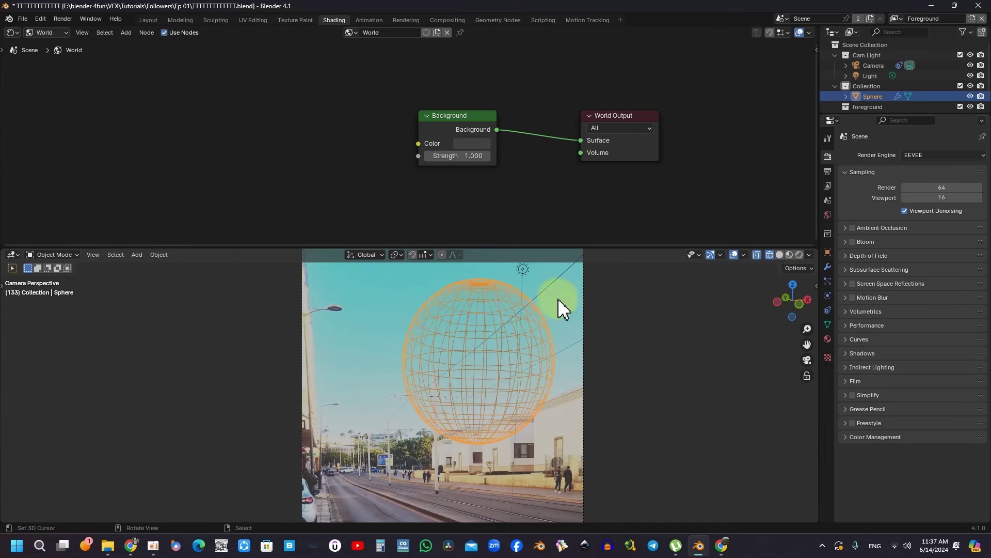
click(799, 254)
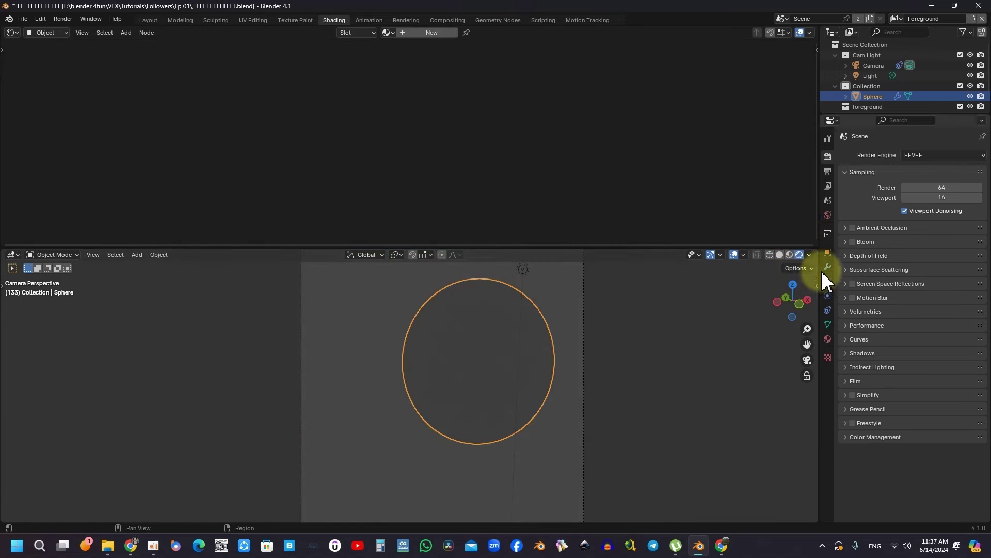
Switch the shader editor to the World node tree and select the Background node
click(47, 35)
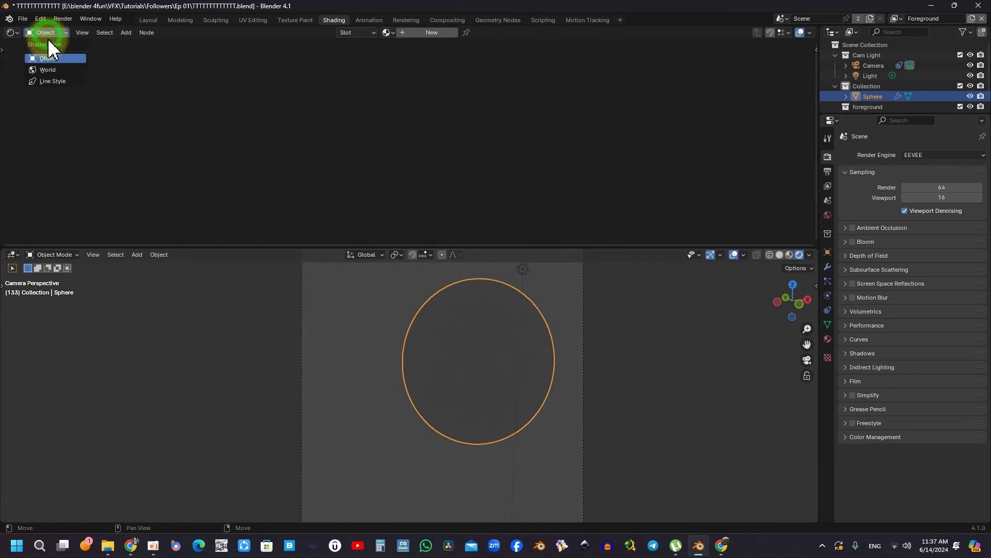
click(46, 72)
drag(364, 82, 428, 221)
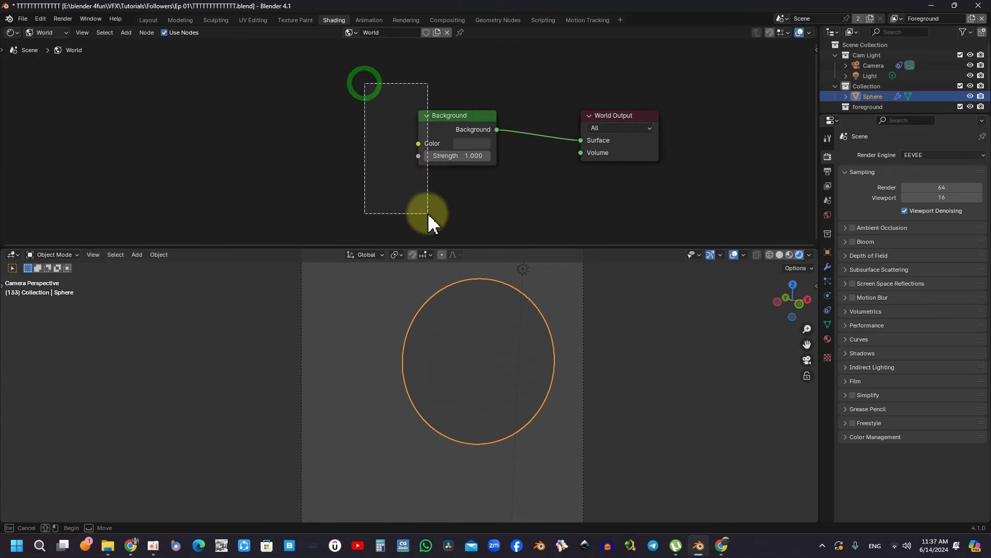
Try a dark yellow world background colour, undo it, and save
click(472, 143)
click(509, 208)
key(ctrl+z)
key(ctrl+s)
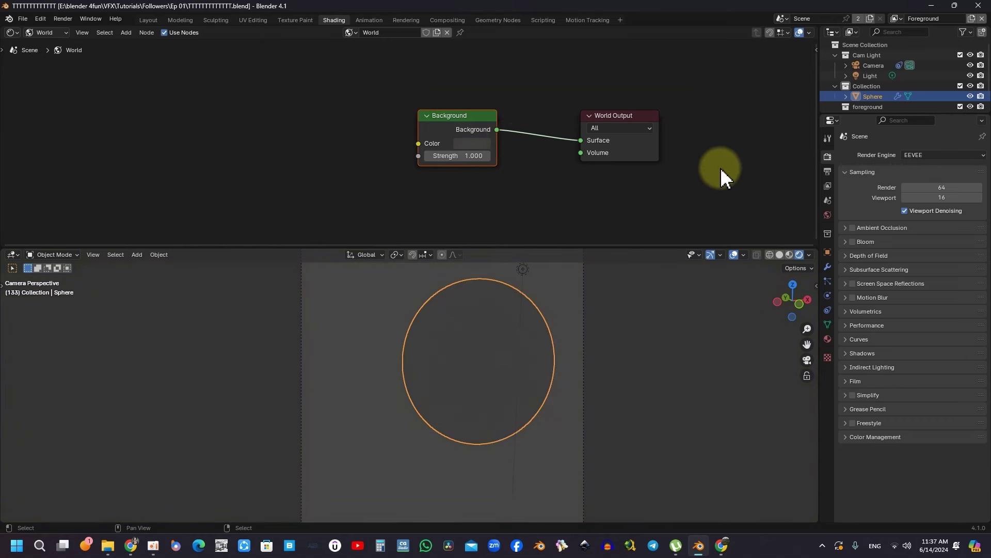
Enable Film > Transparent in Render Properties, save, and deselect the World nodes
click(828, 160)
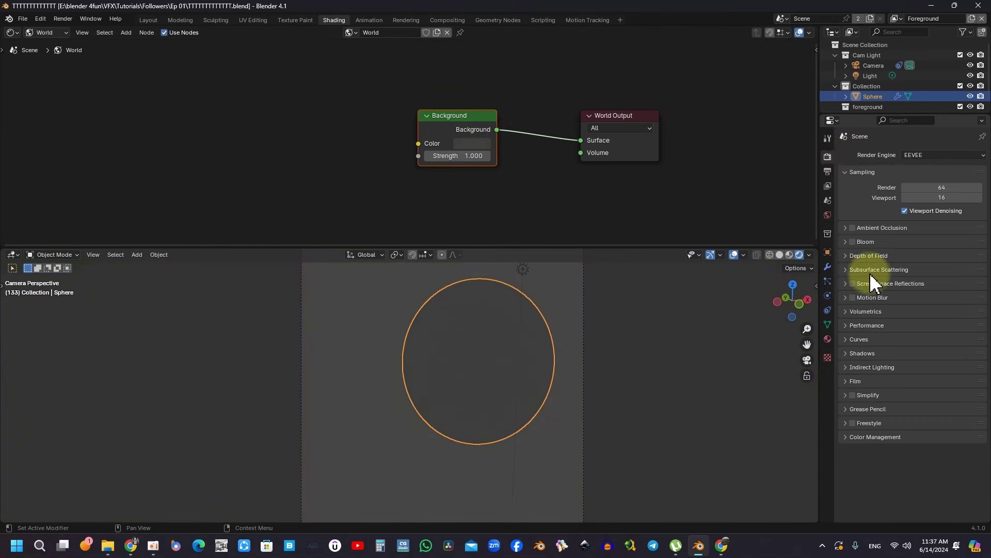
click(854, 383)
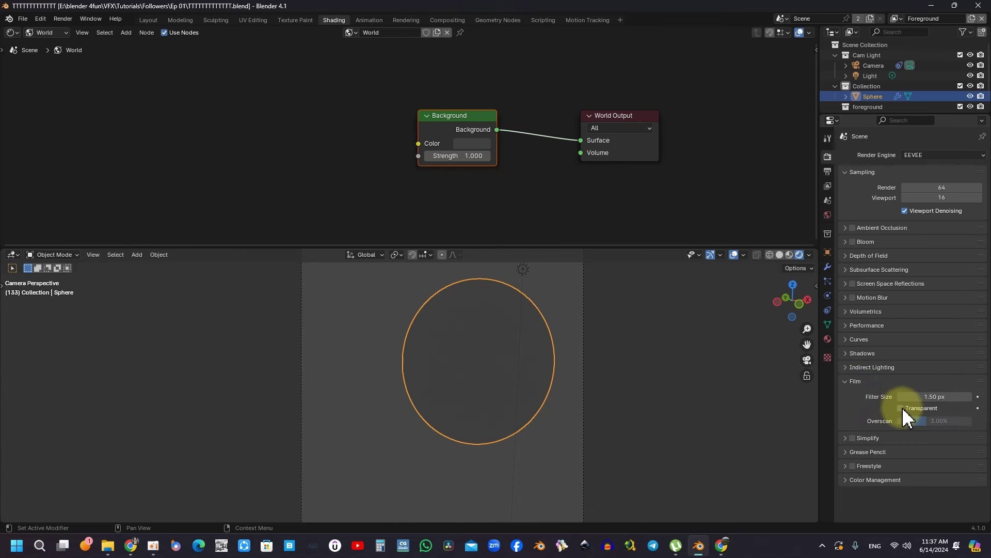
click(902, 408)
key(ctrl+s)
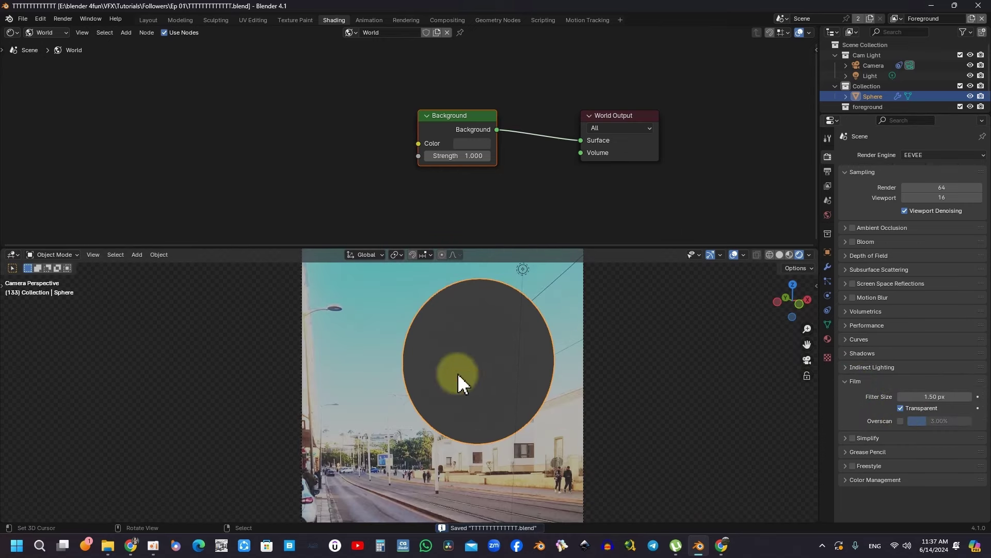
middle_drag(457, 193, 488, 193)
drag(367, 77, 458, 206)
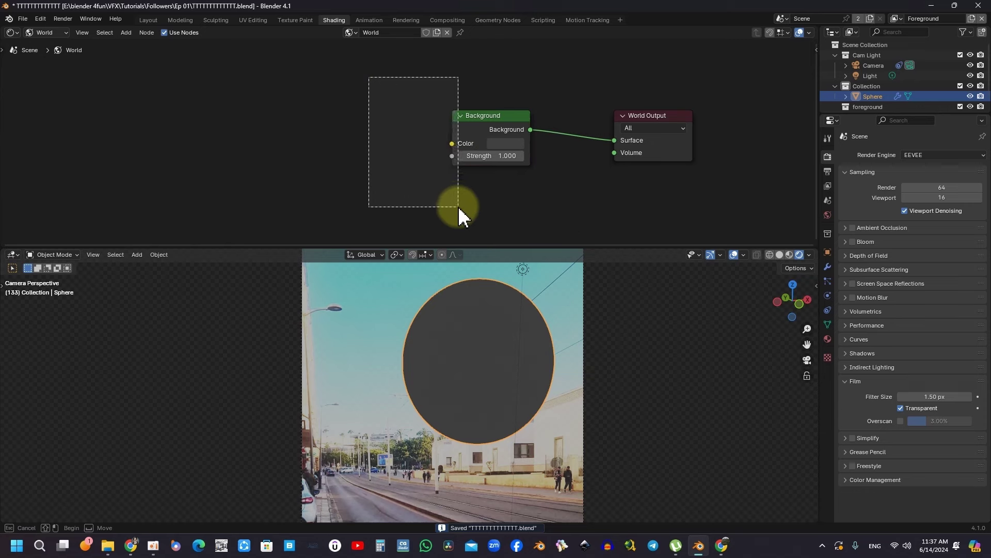
drag(377, 75, 465, 199)
drag(361, 157, 377, 186)
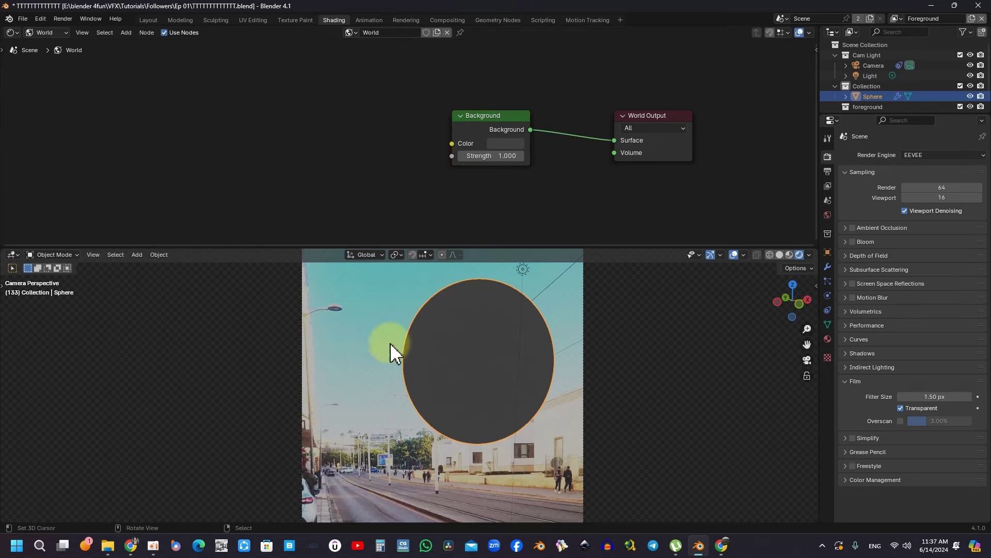
click(327, 135)
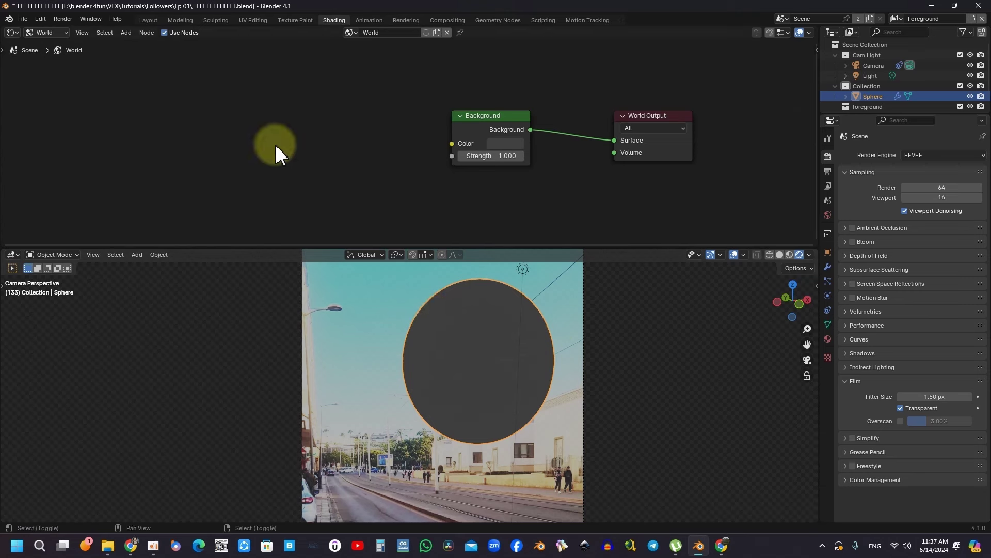
Add an Environment Texture node placed left of the Background node
key(shift+a)
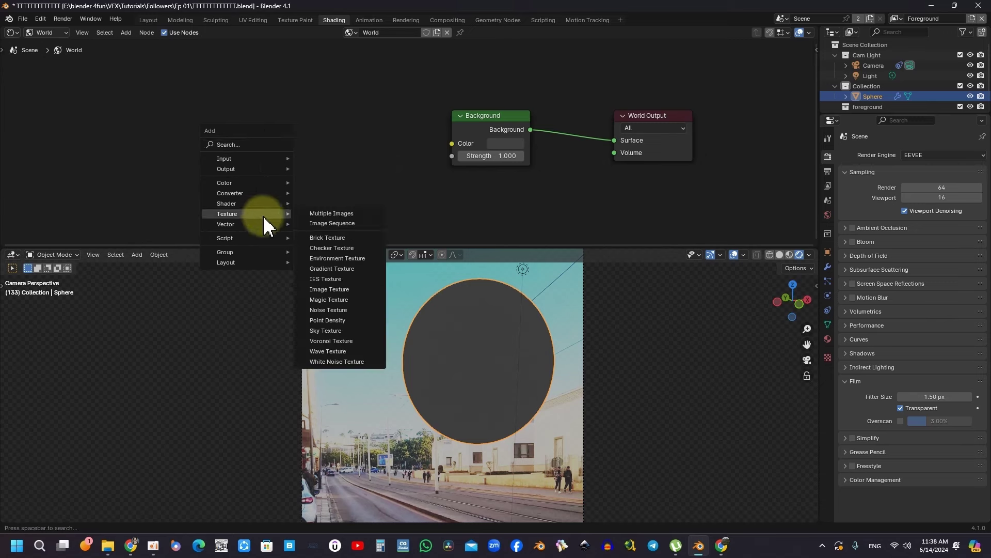
click(335, 263)
click(330, 119)
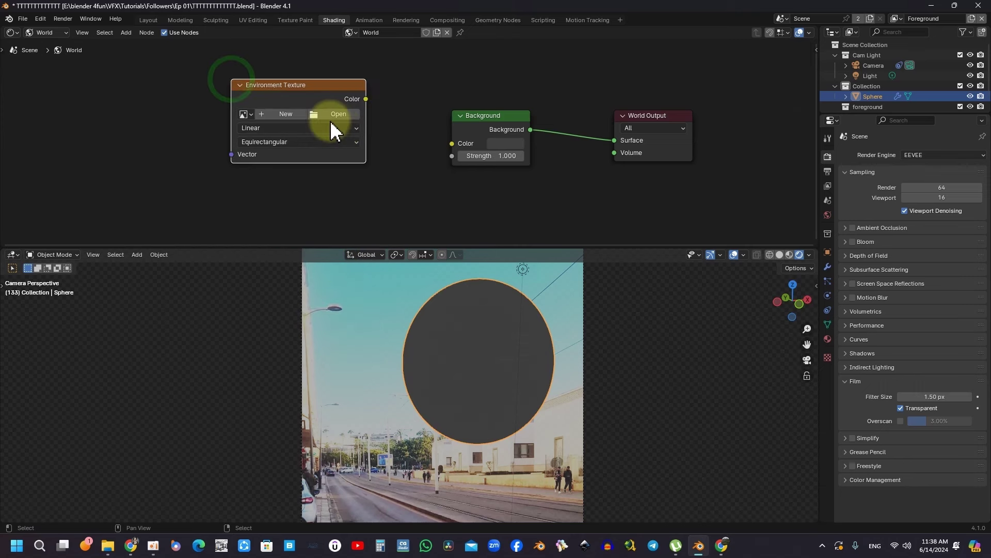
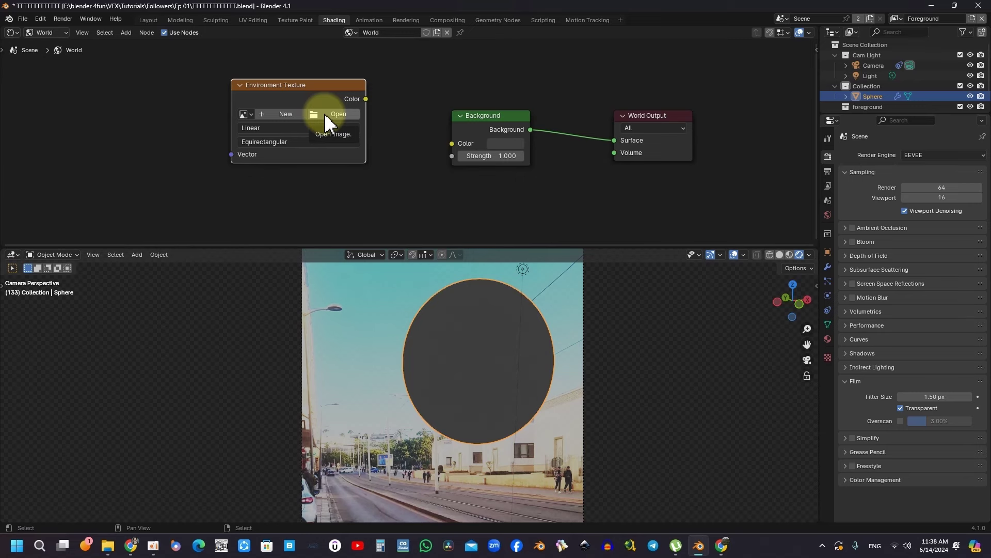
Load E:\textures\HDRI\killesberg_park_2k.hdr into the Environment Texture and link its Color to Background Color
click(324, 115)
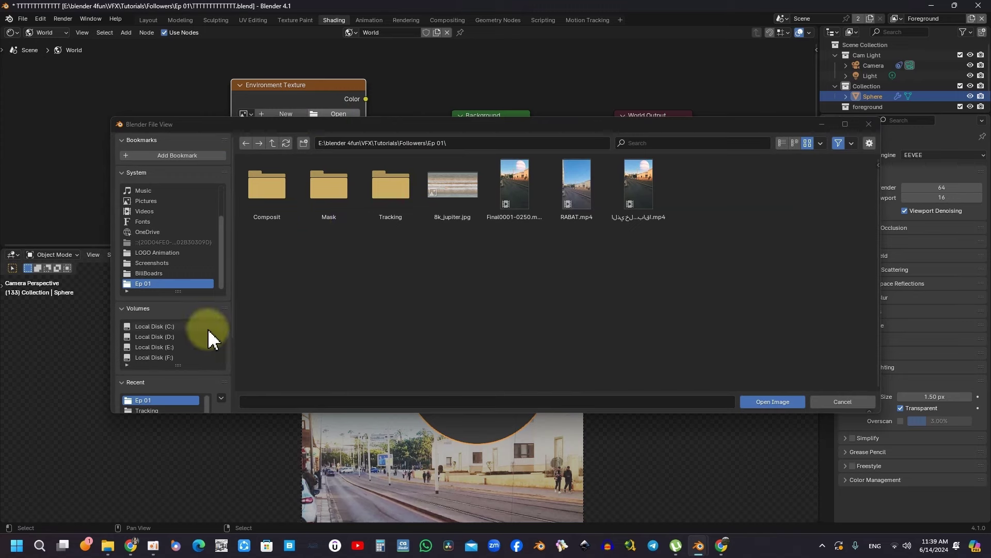
click(172, 347)
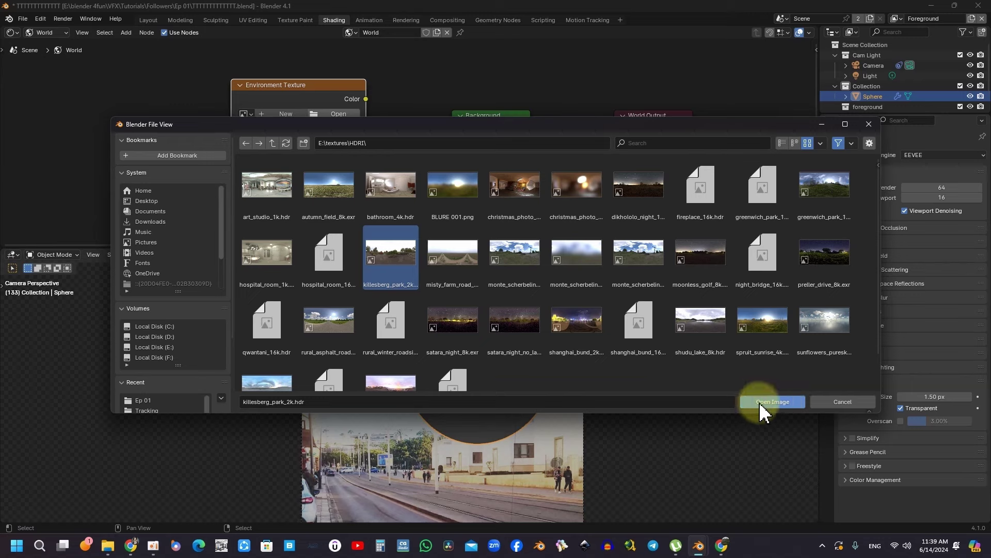
click(774, 411)
drag(366, 99, 452, 143)
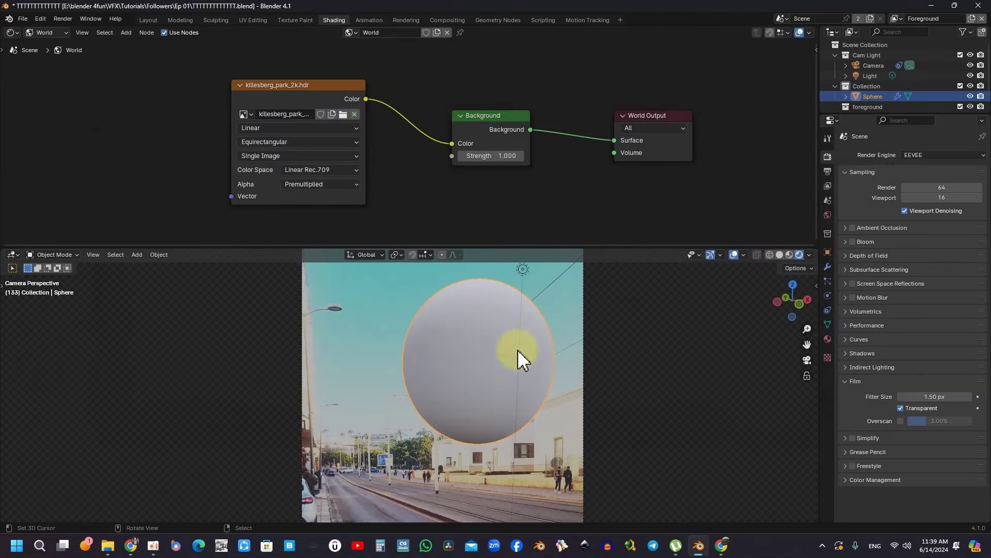
Lower the world Background Strength to 0.3
scroll(465, 317, up, 2)
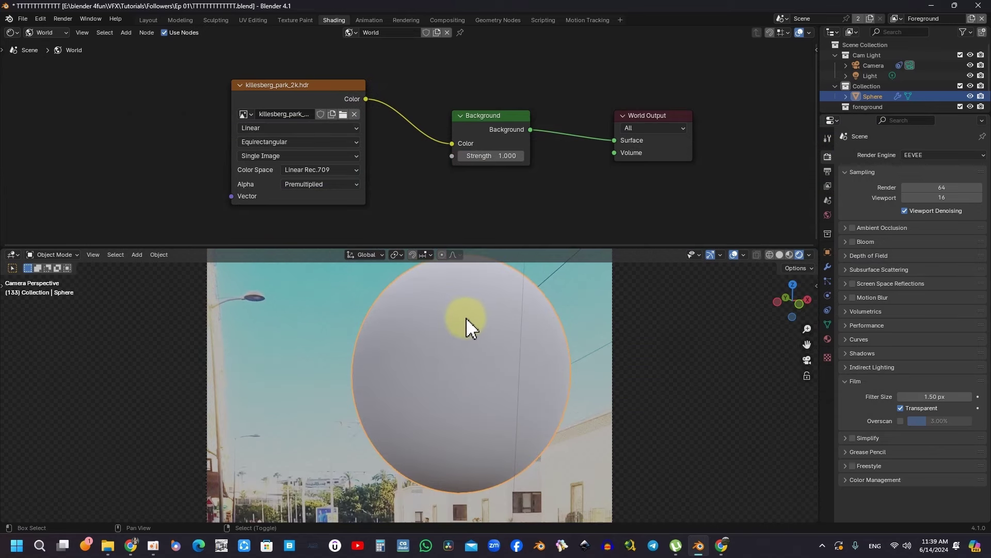
click(504, 155)
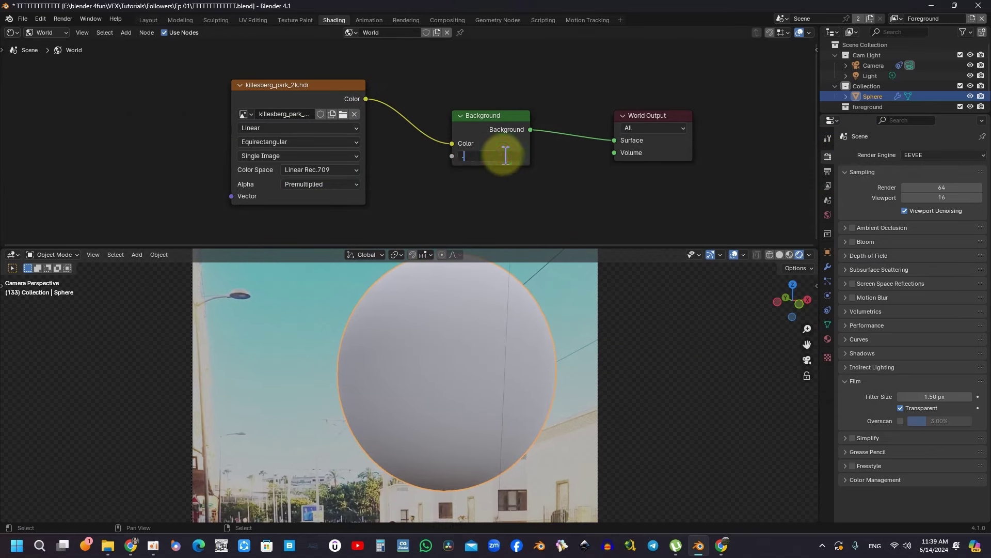
text(.3)
click(560, 59)
scroll(472, 135, down, 1)
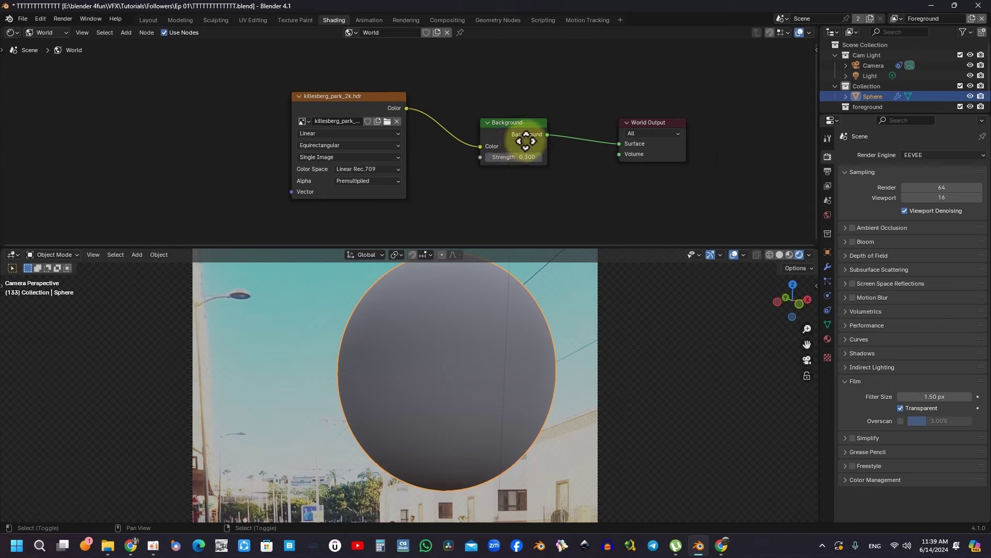
scroll(528, 149, down, 2)
scroll(528, 150, down, 1)
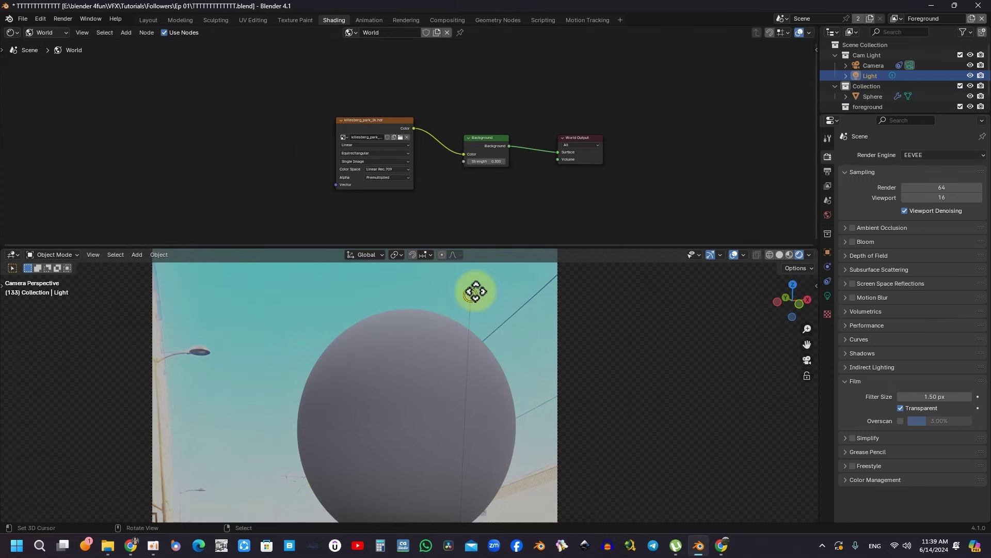
Change the light's type to Sun in the Light data properties
click(828, 296)
click(900, 201)
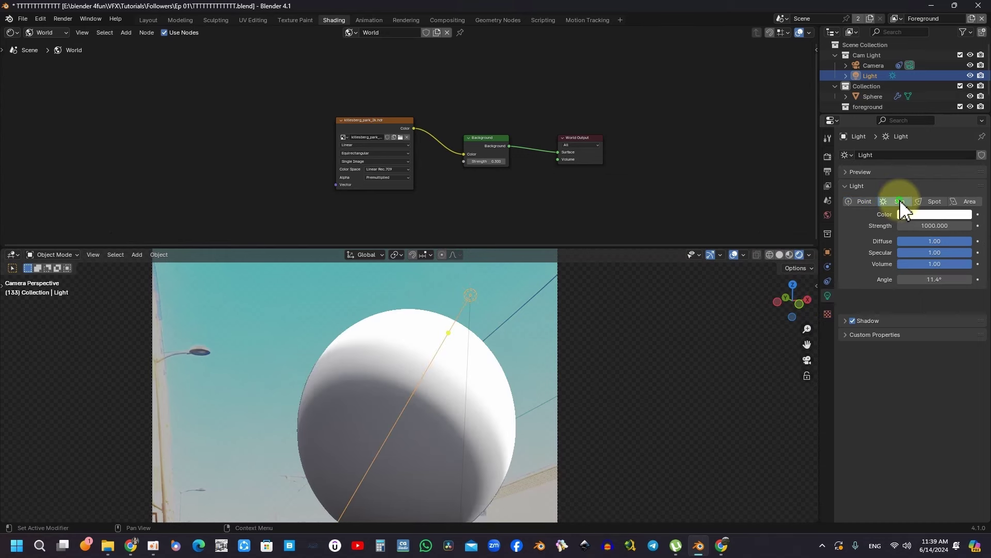
scroll(428, 341, down, 2)
drag(428, 341, 568, 292)
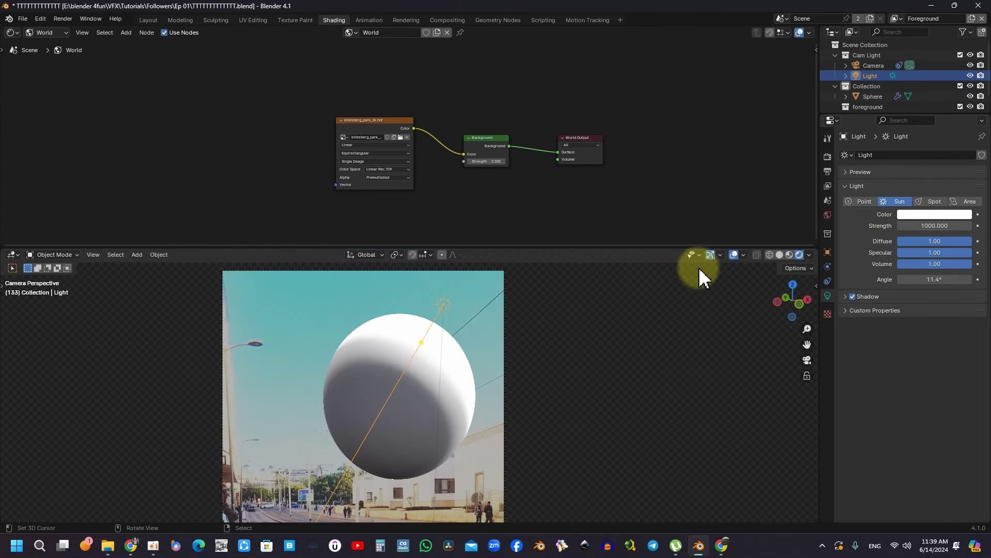
scroll(542, 318, up, 1)
ctrl+scroll(539, 336, up, 1)
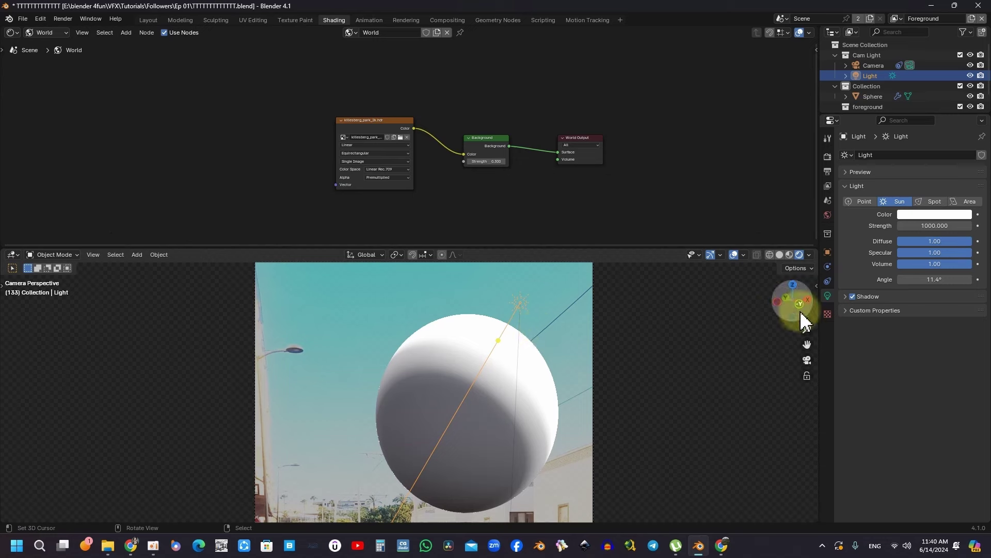
Switch the render engine from EEVEE to Cycles in Render Properties
click(828, 157)
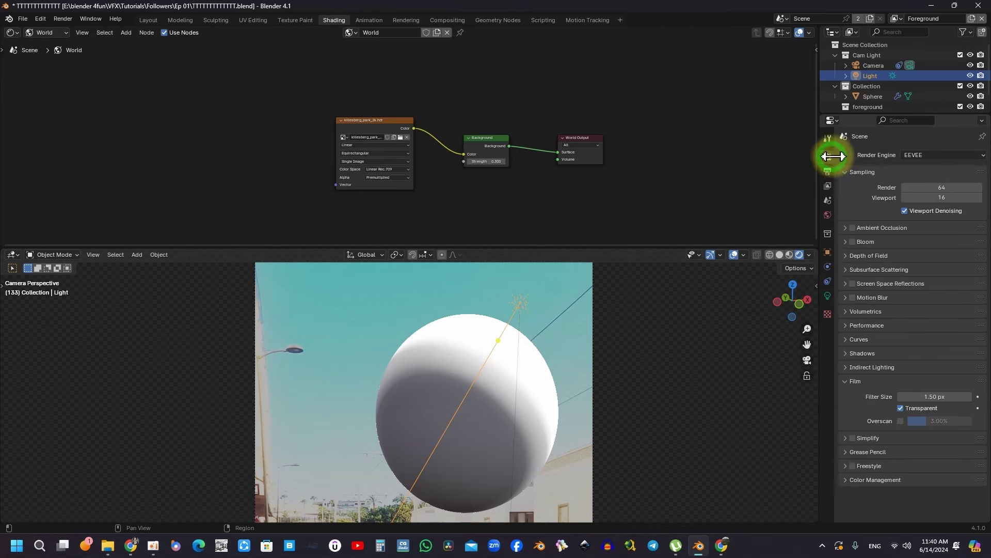
click(912, 155)
click(917, 191)
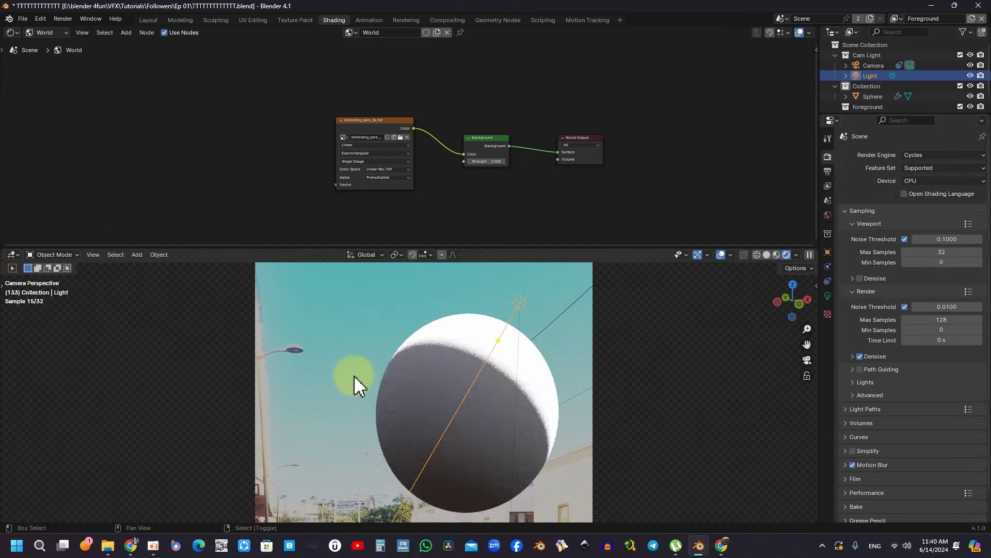
ctrl+scroll(330, 382, down, 1)
ctrl+scroll(428, 376, up, 1)
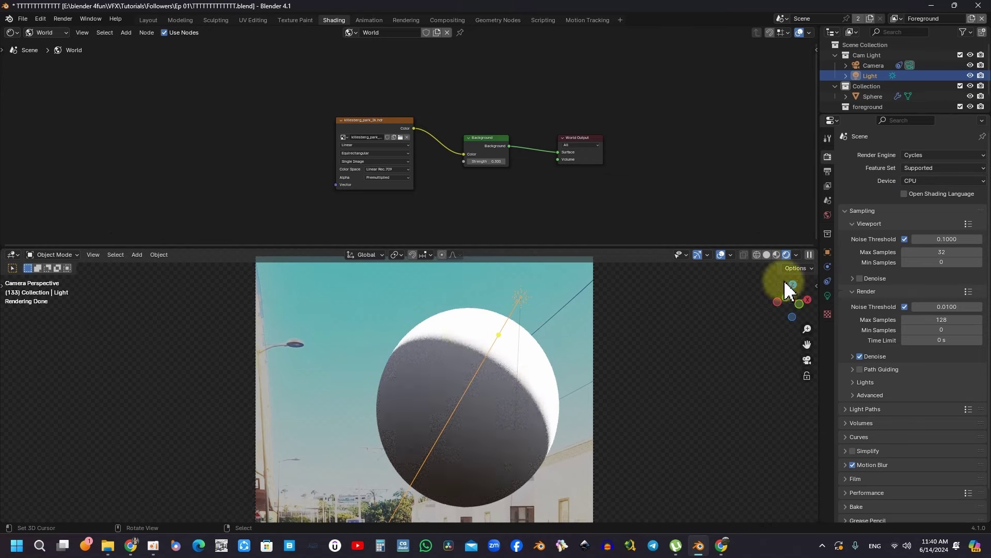
click(828, 295)
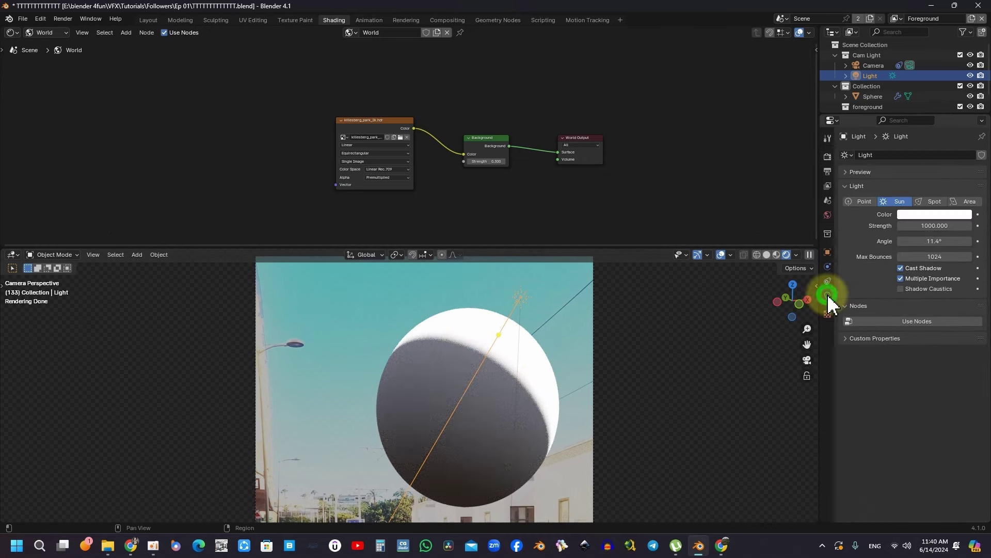
Set the sun light's Strength to 50
click(933, 226)
text(50)
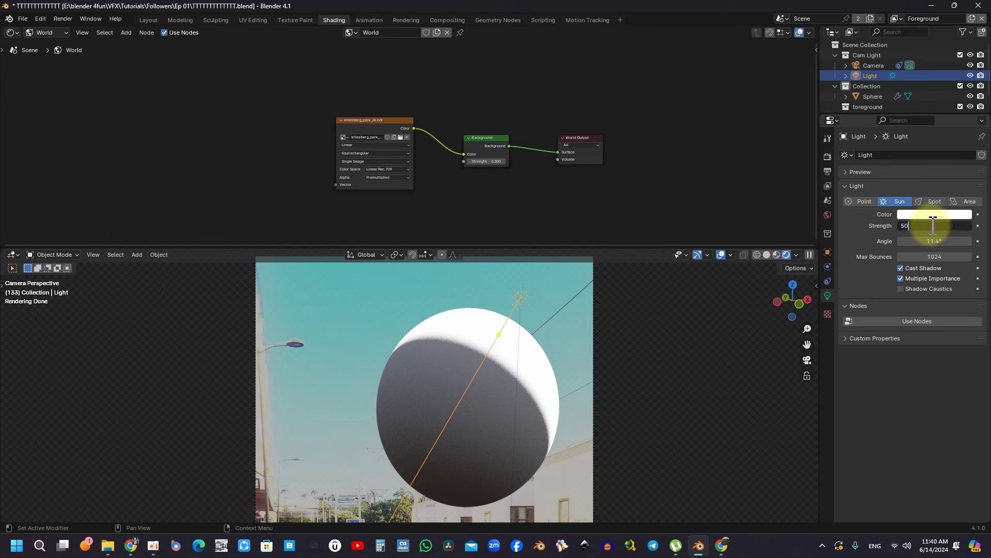
click(706, 157)
scroll(568, 361, down, 2)
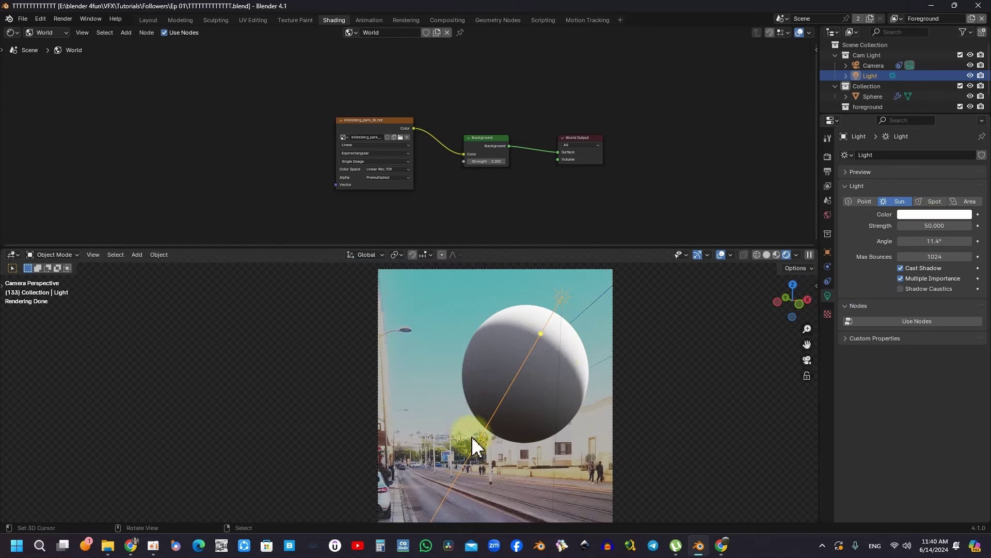
scroll(467, 430, up, 1)
scroll(465, 444, up, 4)
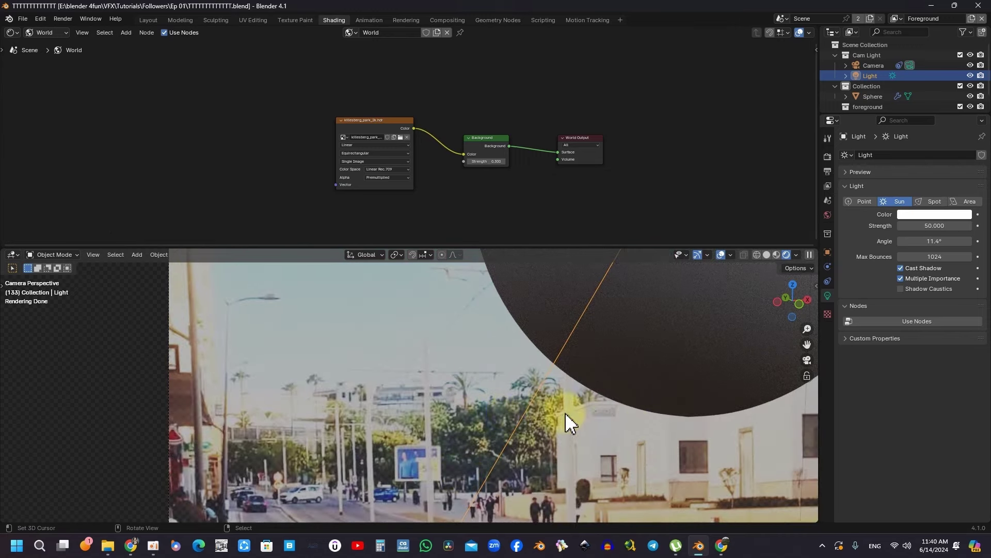
scroll(547, 413, down, 3)
scroll(538, 416, down, 4)
scroll(552, 397, down, 2)
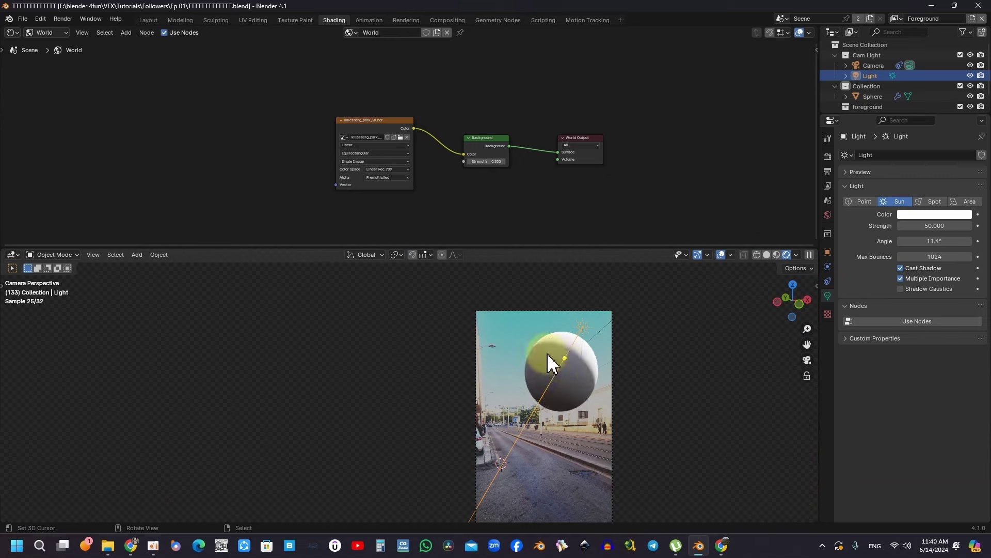
Use Material Preview with Scene Lights and Scene World, save, and split the viewport
click(777, 254)
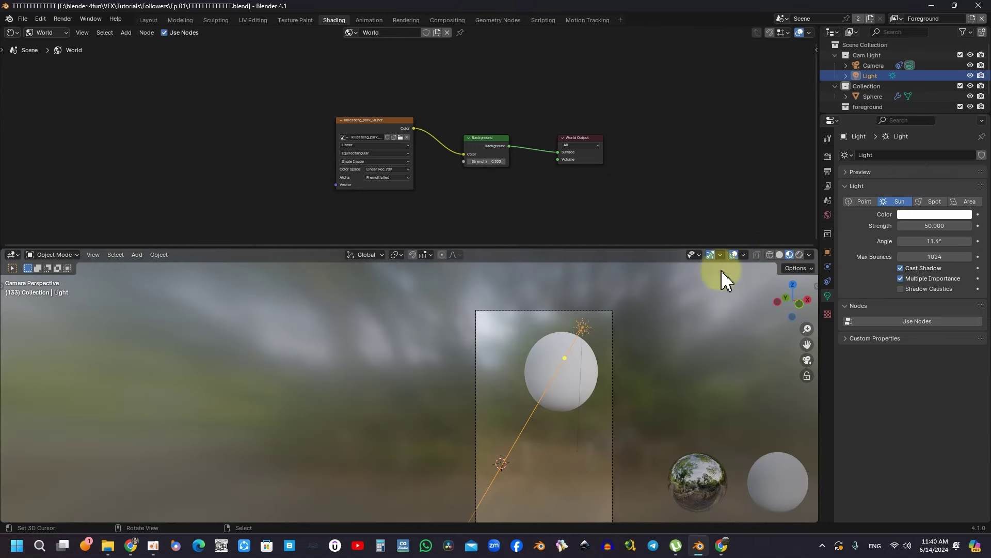
click(809, 255)
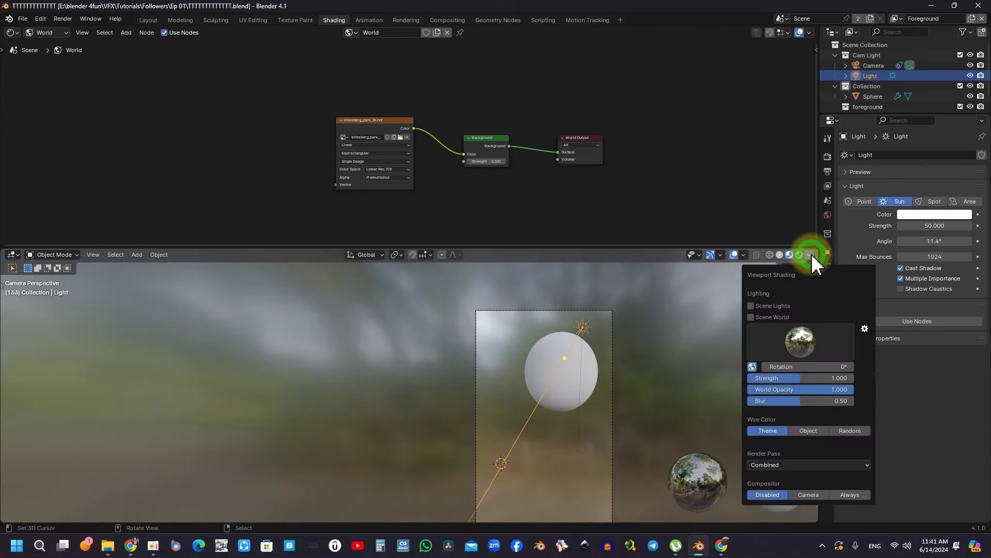
click(751, 306)
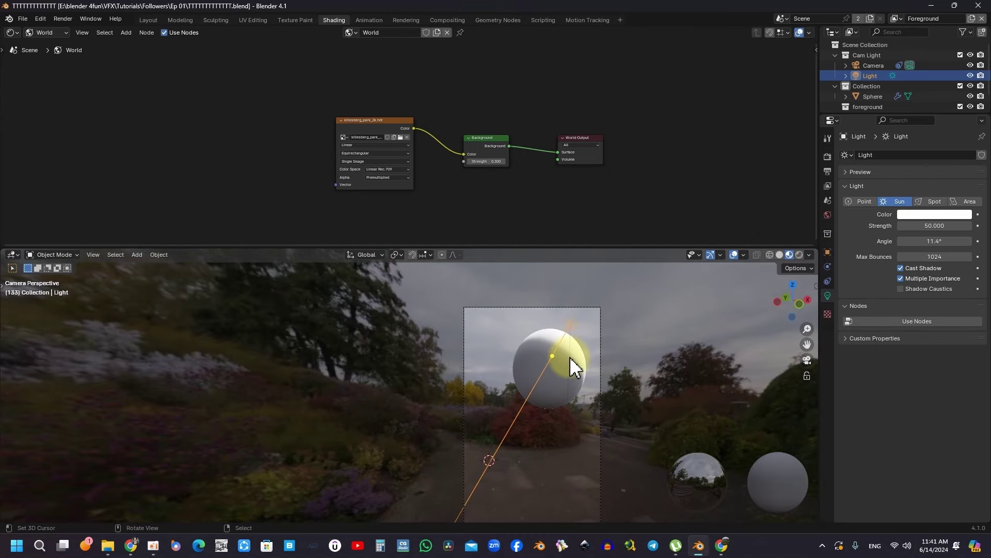
key(ctrl+s)
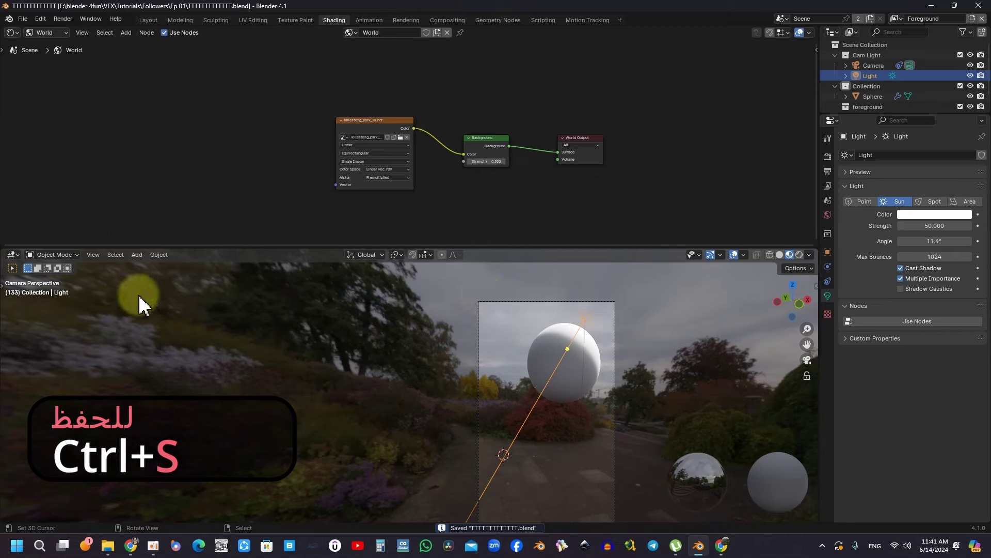
drag(817, 250, 357, 305)
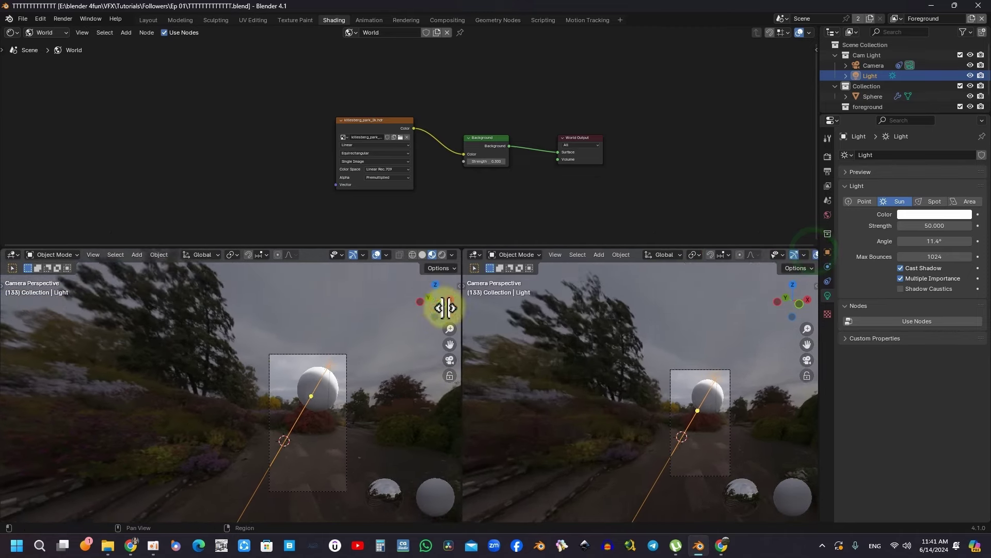
In a solid top ortho view, frame the sun light and rotate it twice
click(775, 254)
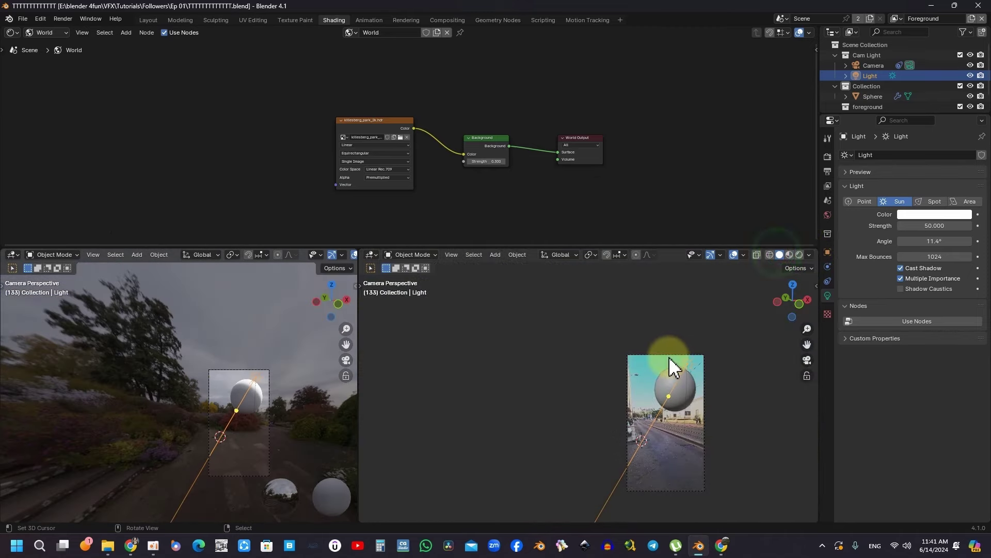
key(KP_7)
key(KP_Decimal)
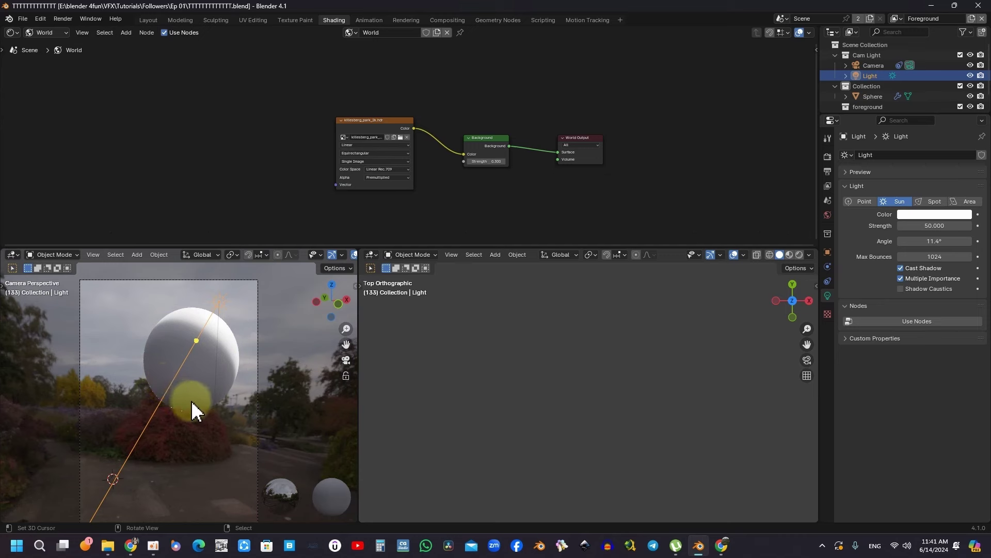
key(r)
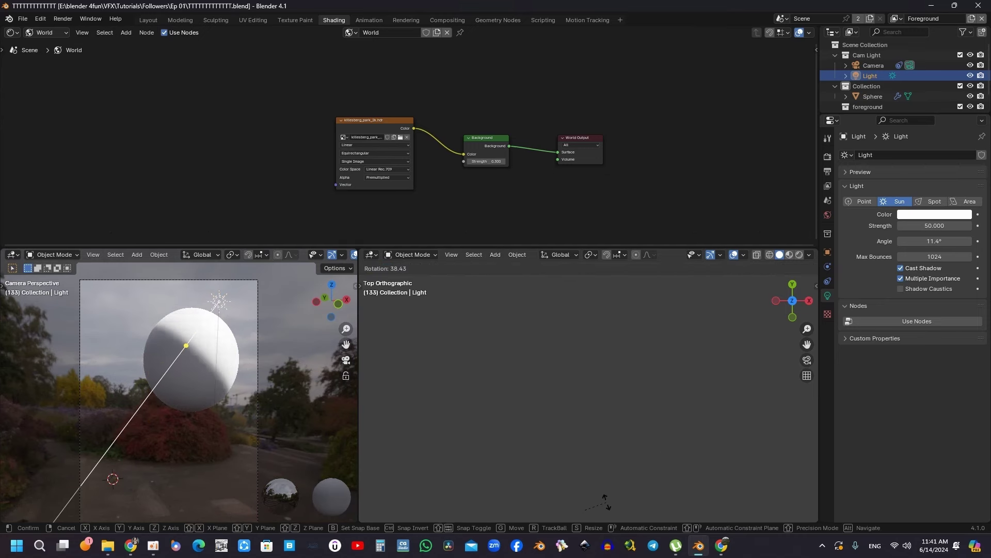
click(714, 364)
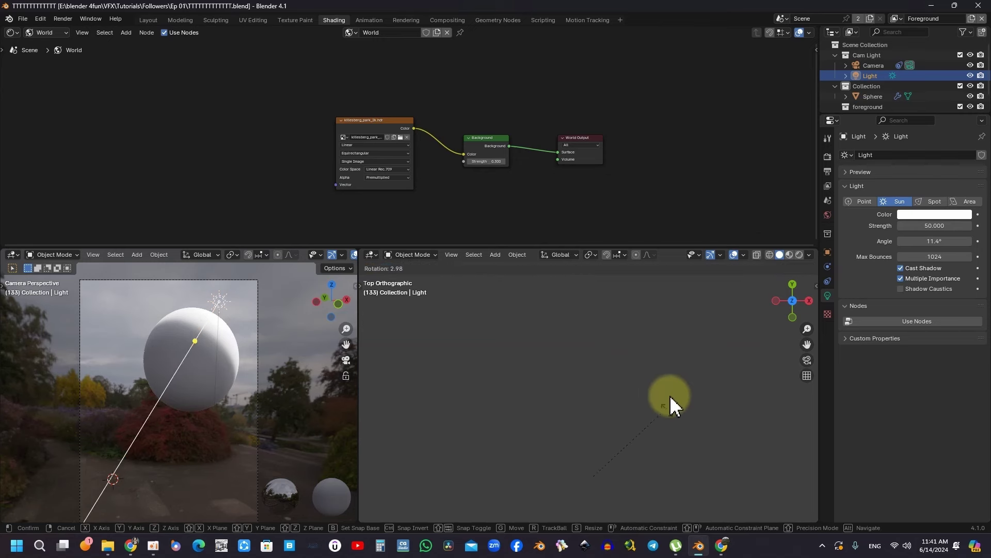
key(r)
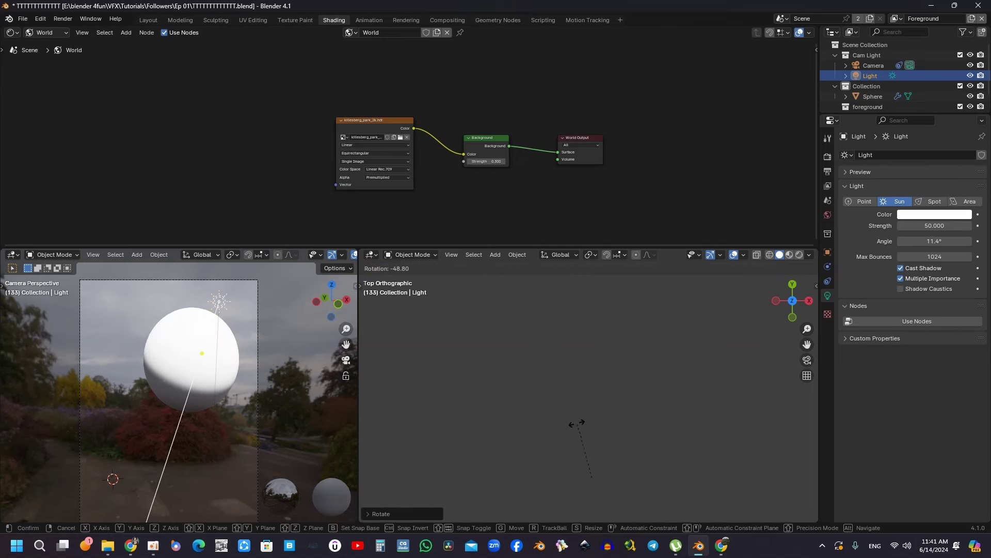
click(570, 423)
Rotate the sun light further in front, right and top orthographic views
key(KP_1)
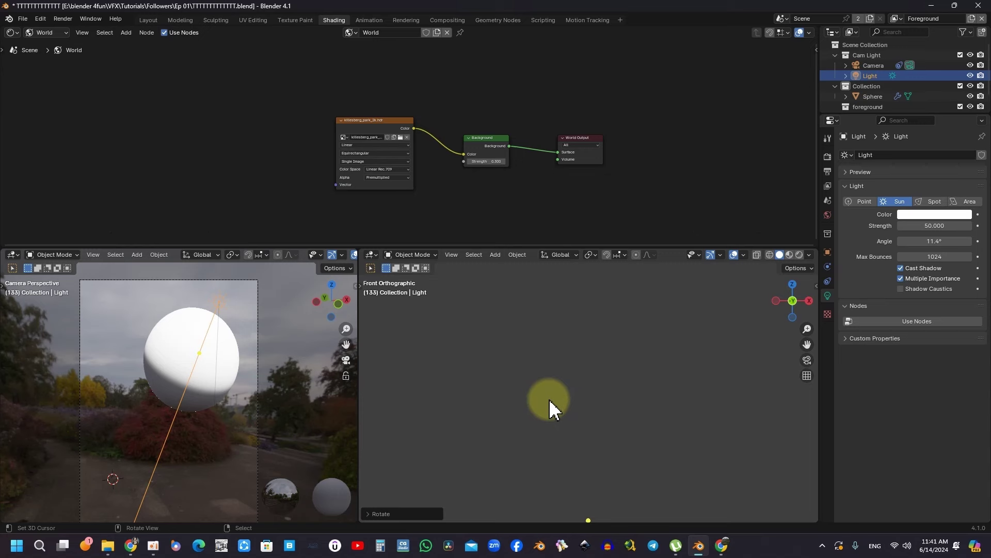
middle_drag(587, 391, 606, 357)
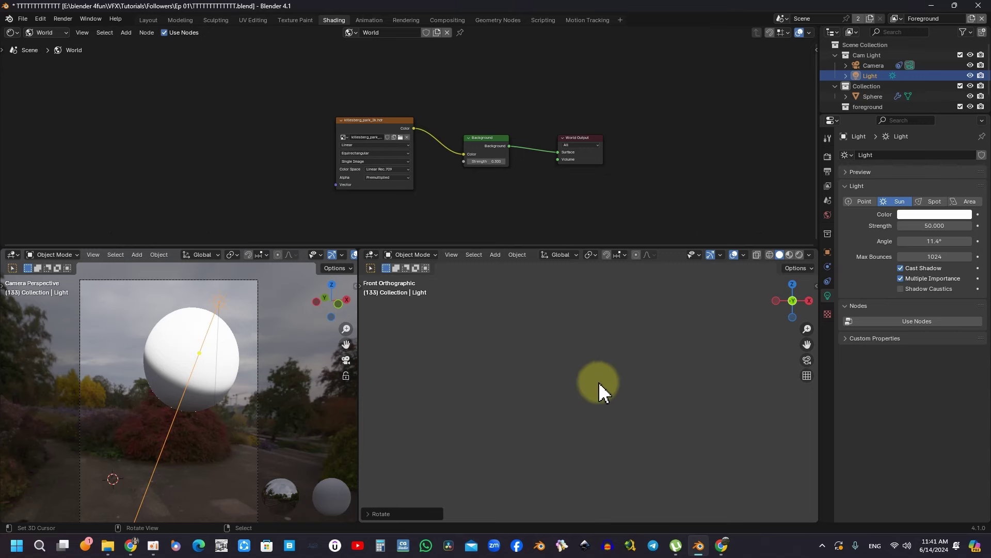
ctrl+middle_drag(626, 424, 615, 417)
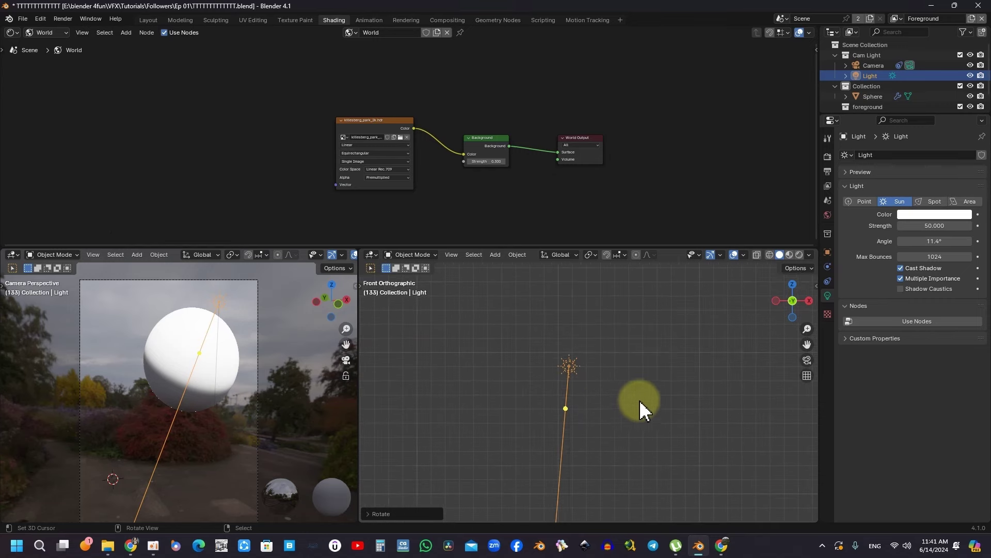
key(r)
click(582, 352)
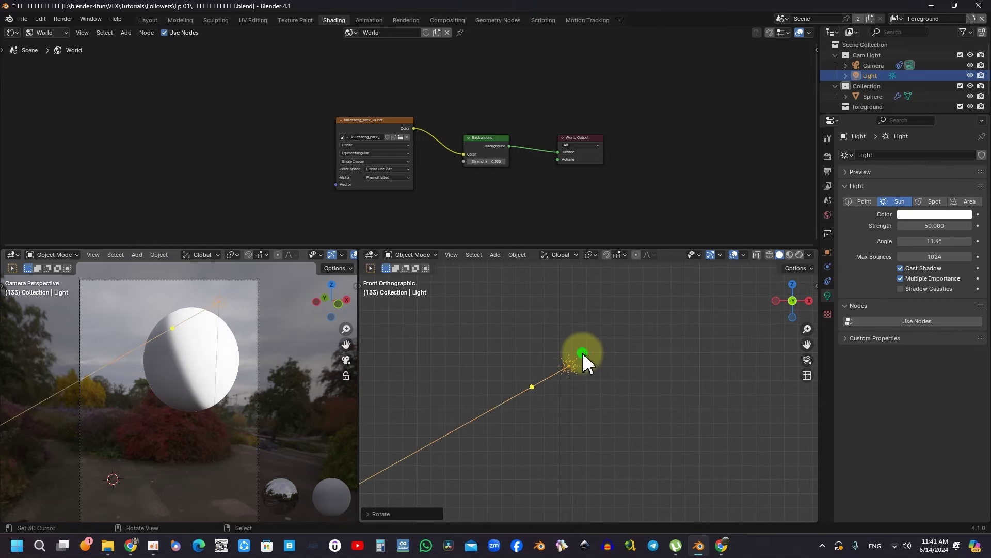
key(KP_3)
key(r)
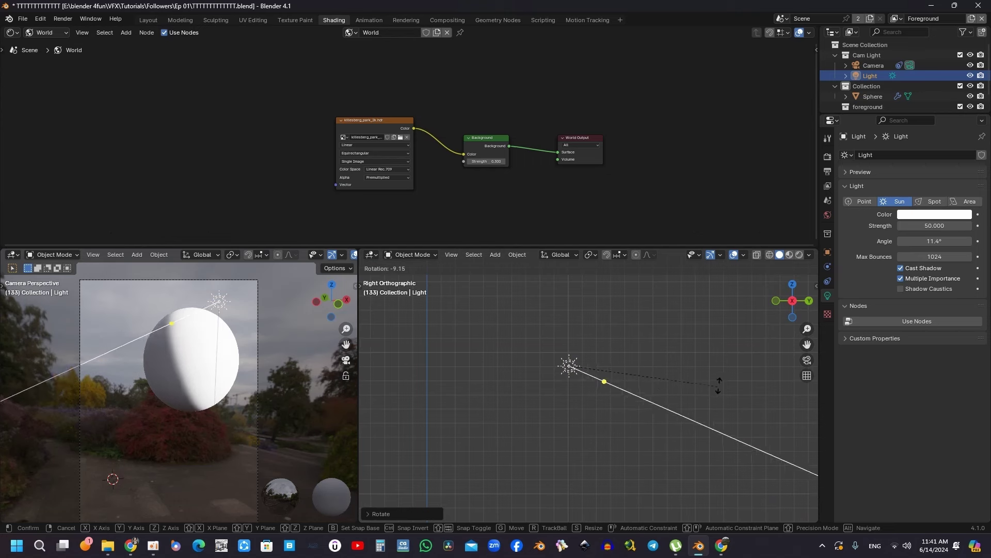
click(754, 351)
key(KP_7)
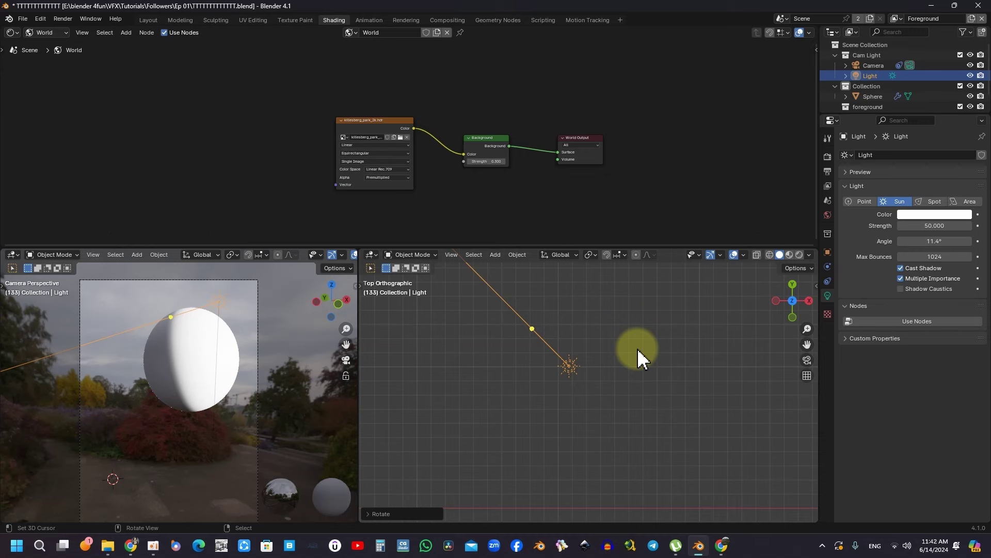
key(r)
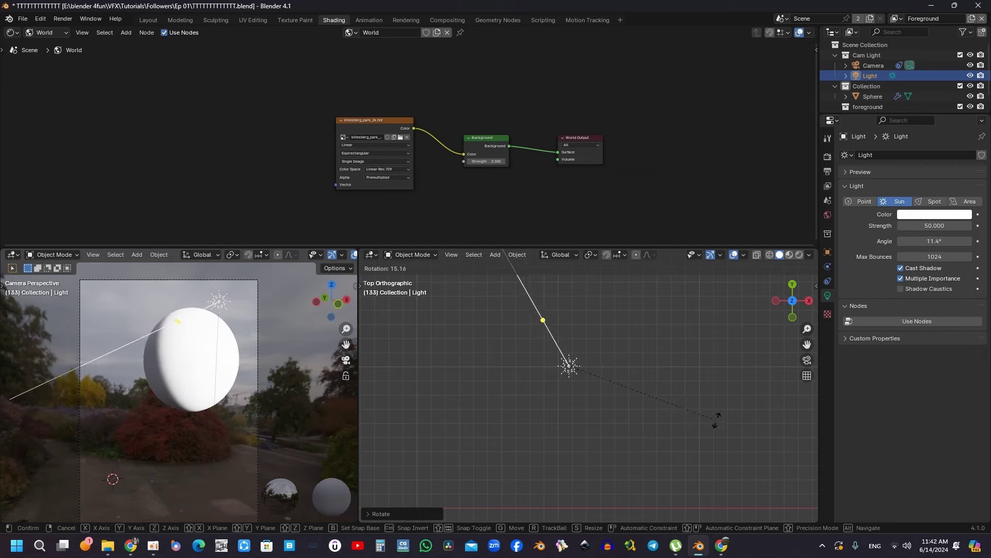
click(712, 420)
key(KP_1)
Save, then merge the viewports into one camera view in material preview
key(ctrl+s)
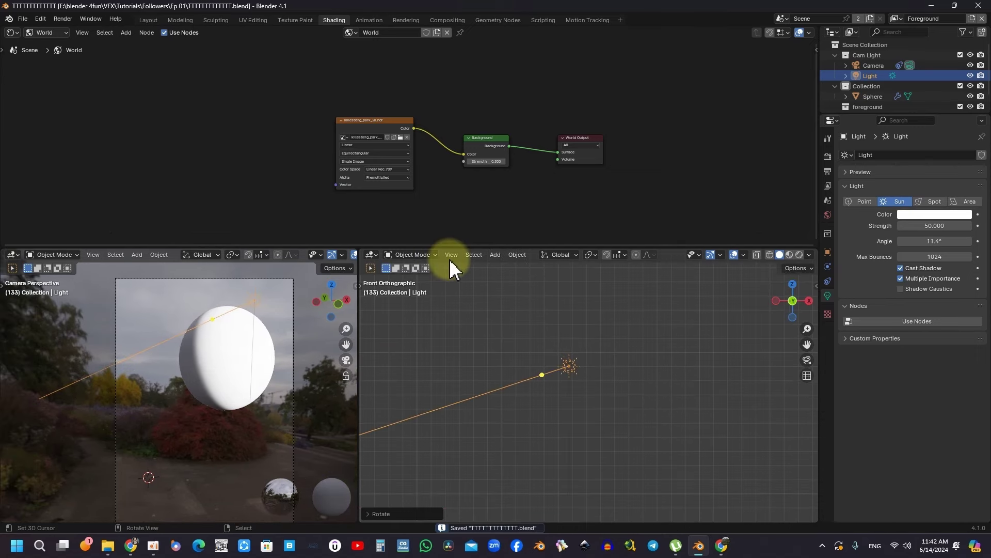
mouse_move(359, 280)
mouse_down()
mouse_move(415, 266)
mouse_move(640, 268)
mouse_up()
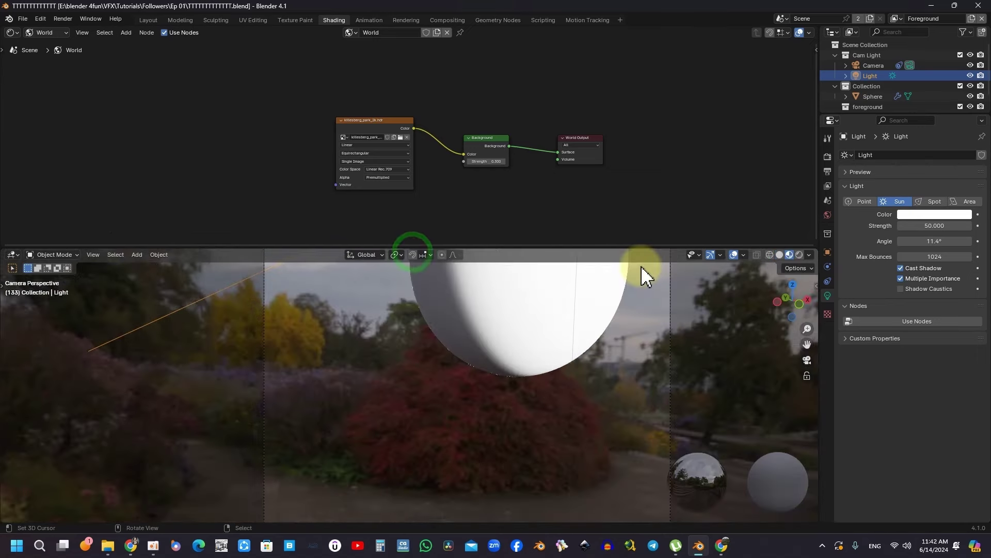
click(787, 255)
shift+middle_drag(527, 355, 512, 367)
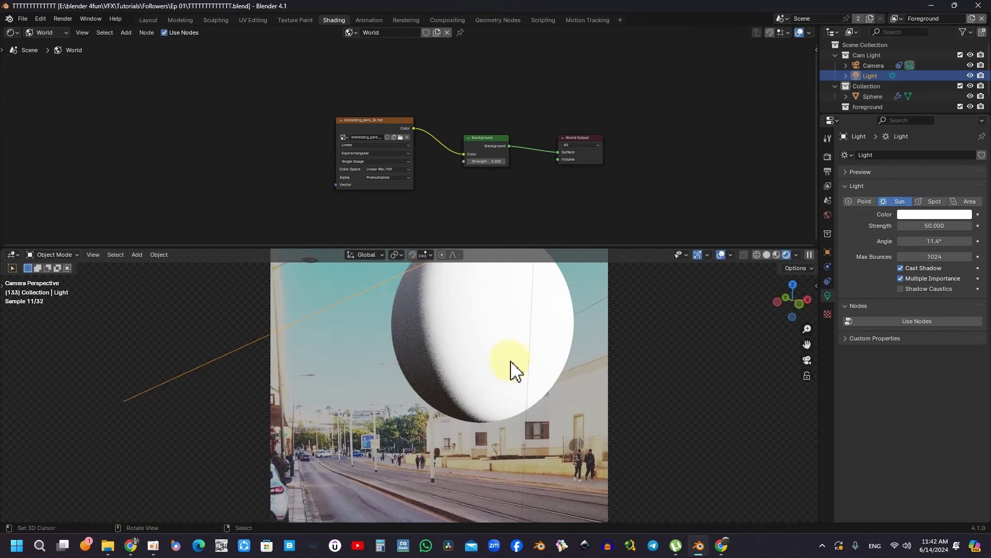
scroll(503, 346, down, 4)
click(777, 254)
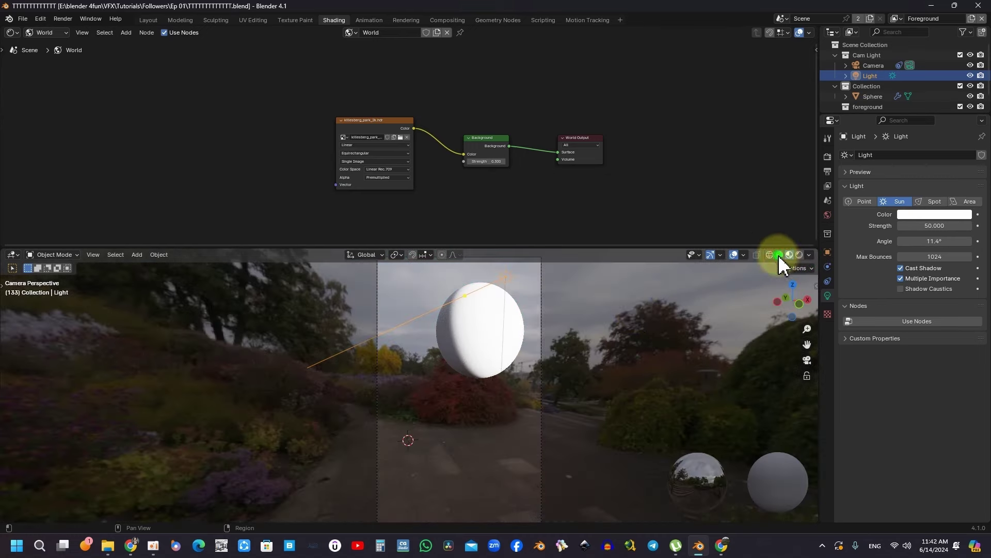
Select the sphere and create a new material for it in the Object node editor
click(476, 316)
drag(479, 309, 508, 315)
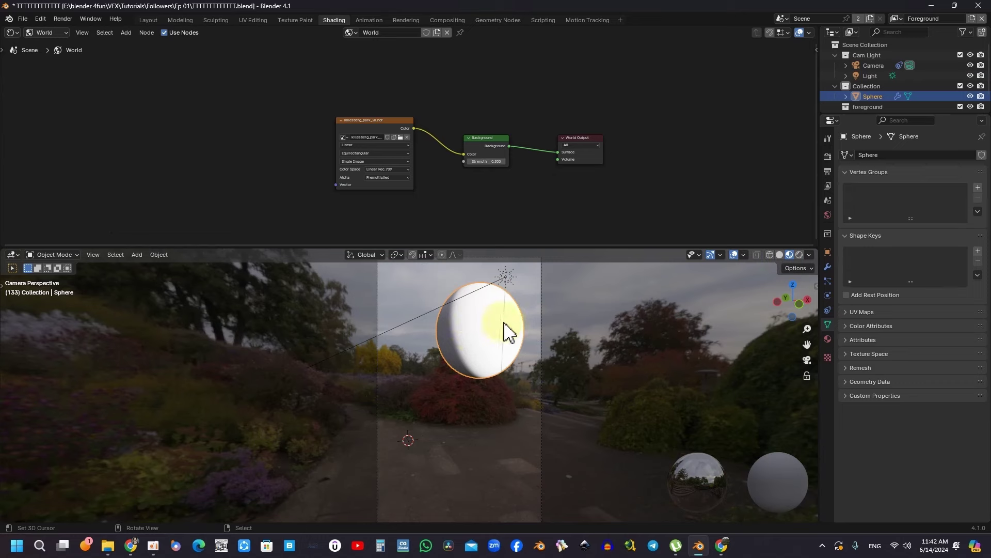
scroll(495, 331, up, 3)
click(44, 32)
click(52, 60)
scroll(496, 334, down, 3)
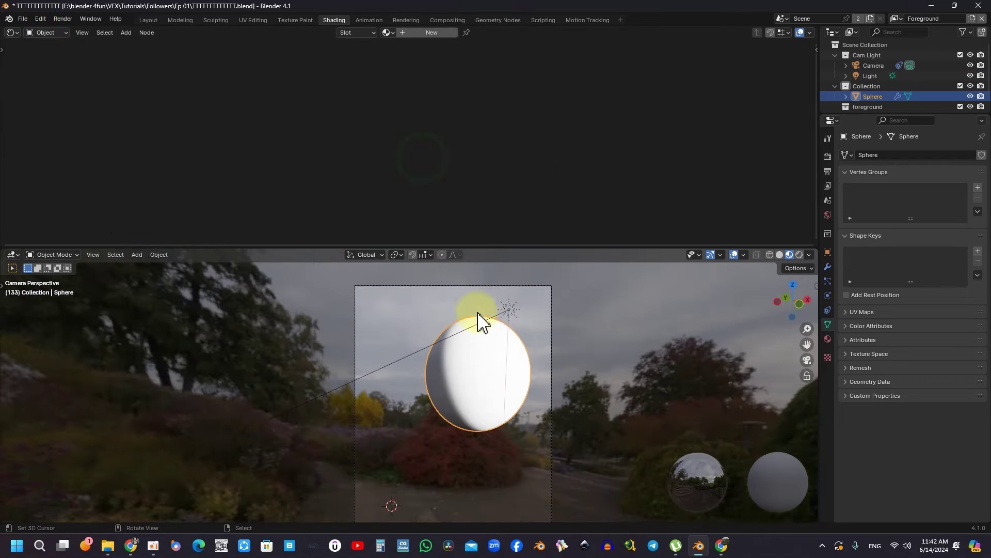
shift+scroll(460, 274, down, 1)
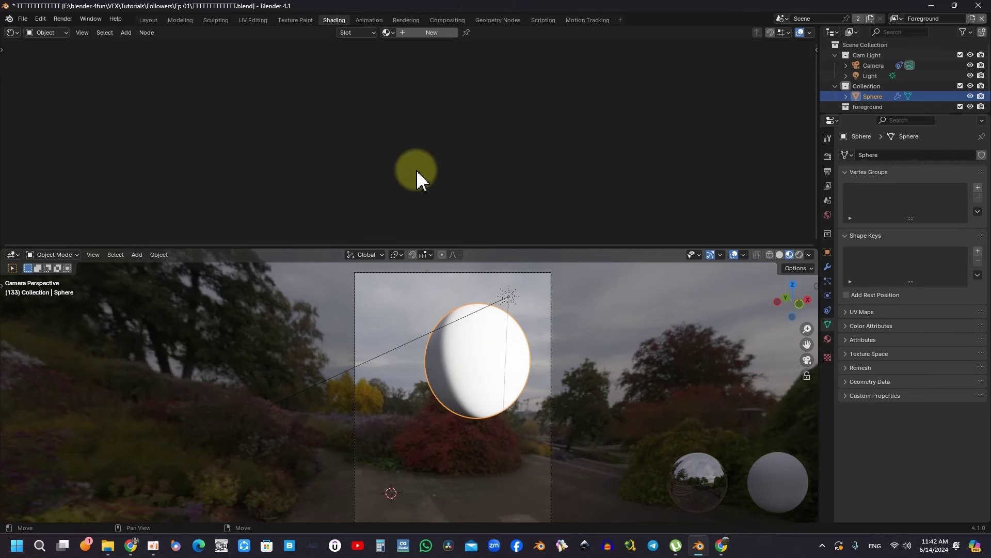
click(416, 33)
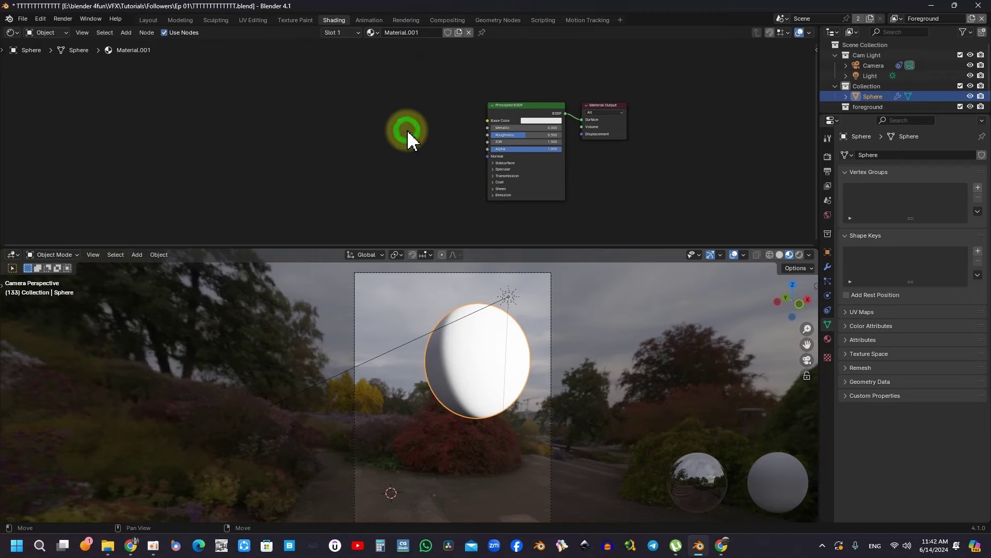
Drag 8k_jupiter.jpg into the node editor, link Color to Base Color, and tidy the nodes
click(107, 546)
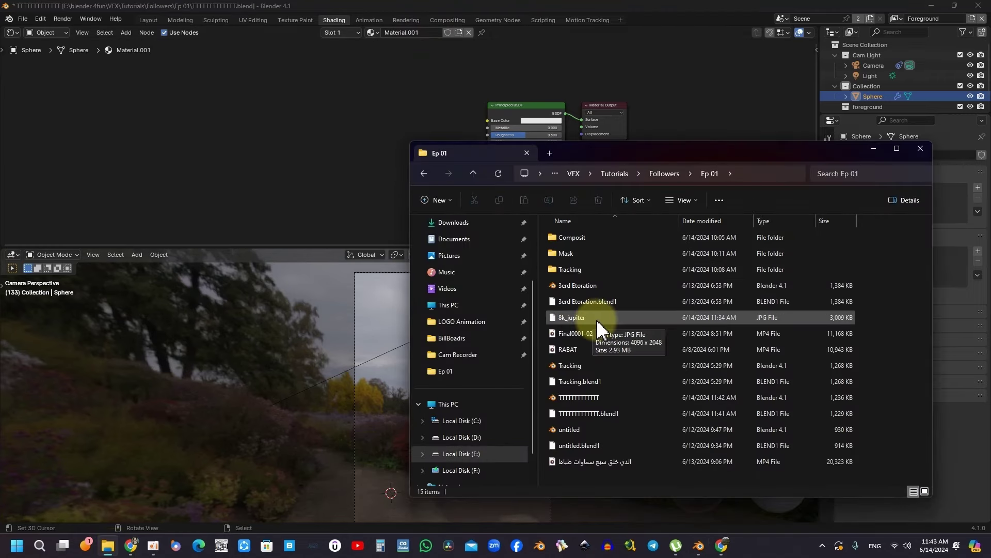
click(568, 319)
drag(568, 322, 300, 144)
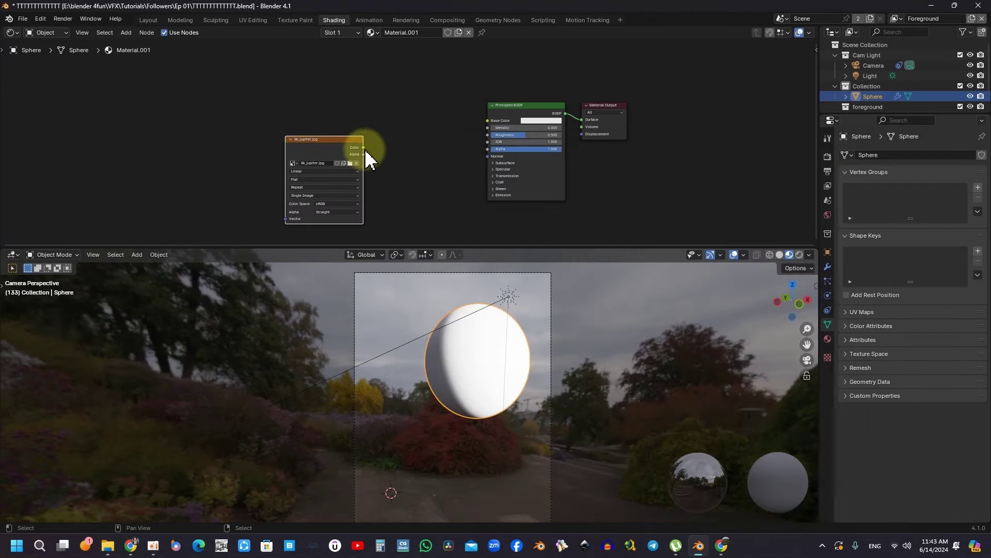
drag(363, 147, 488, 120)
scroll(451, 327, up, 4)
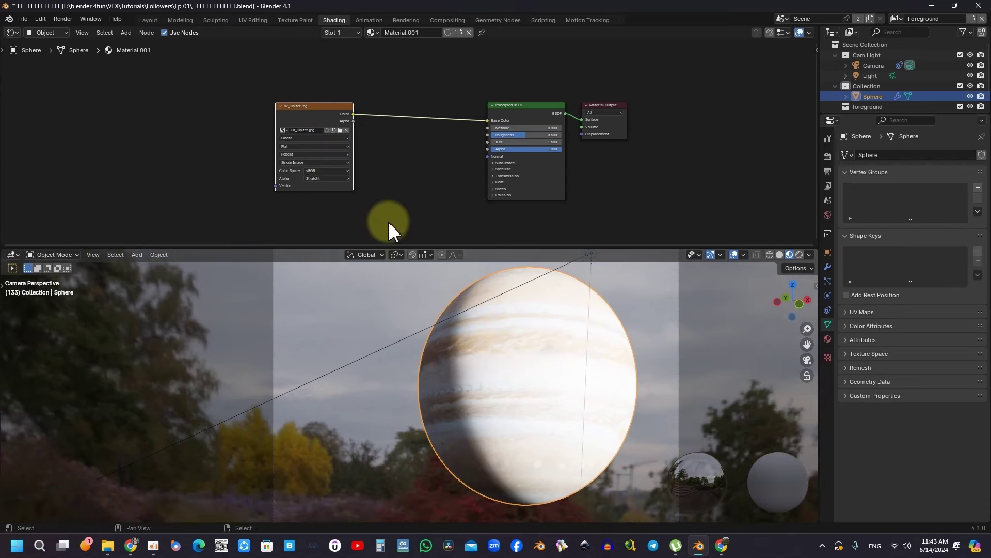
middle_drag(390, 229, 432, 194)
drag(370, 105, 321, 89)
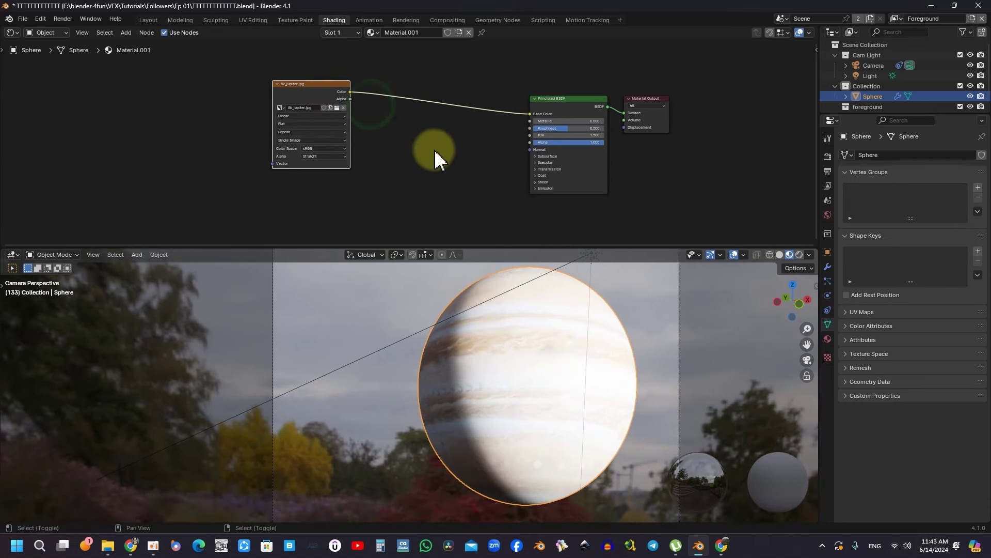
middle_drag(435, 150, 388, 141)
scroll(393, 134, up, 1)
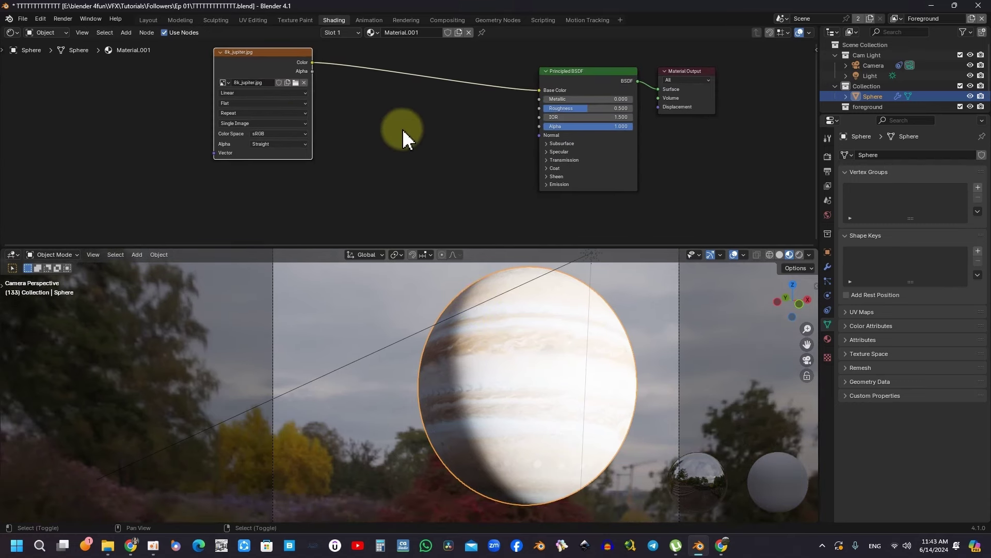
key(shift+a)
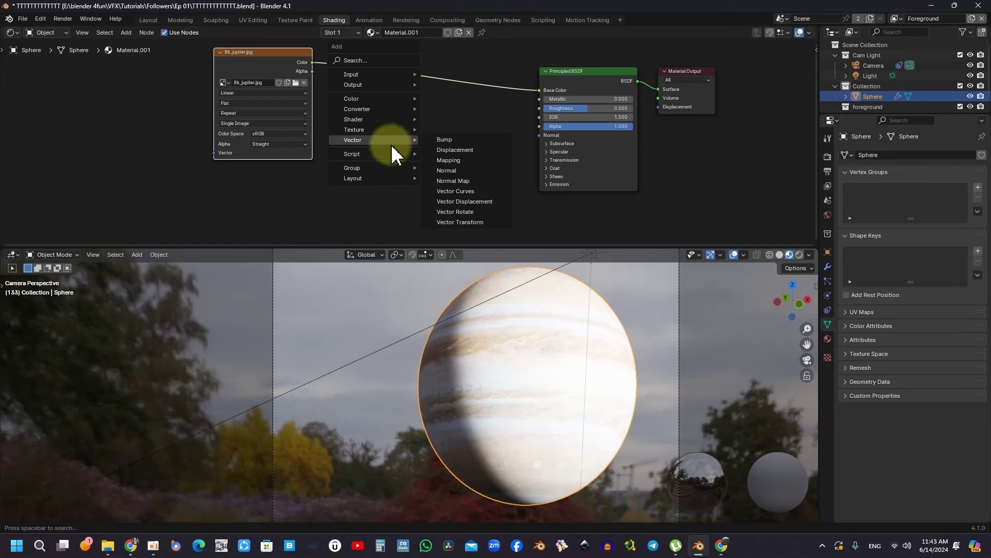
Add a Bump node fed by the Jupiter image colour, outputting into the shader Normal
click(454, 140)
click(421, 126)
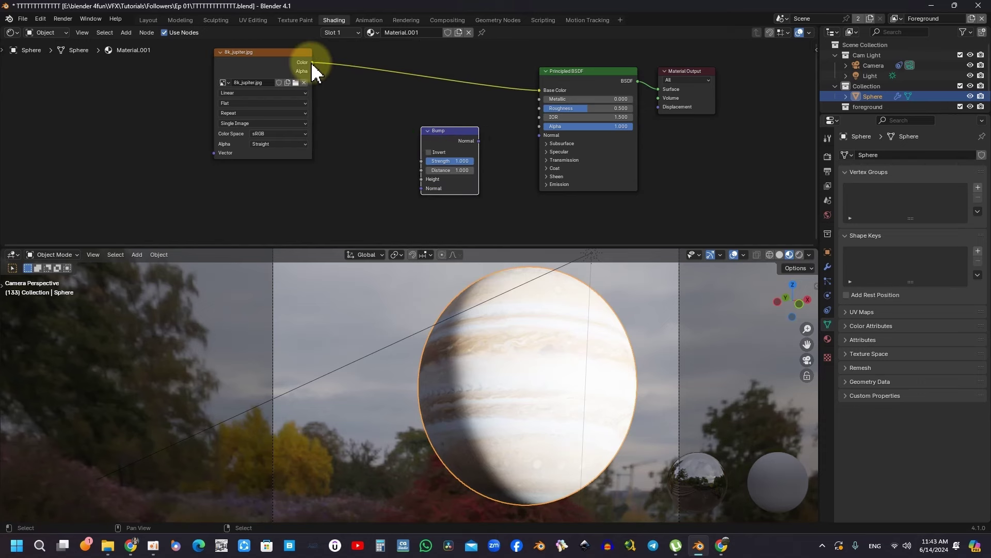
drag(312, 62, 421, 179)
scroll(449, 155, up, 3)
drag(451, 122, 557, 115)
Set the Bump Strength to 5 and save the file
scroll(433, 377, up, 8)
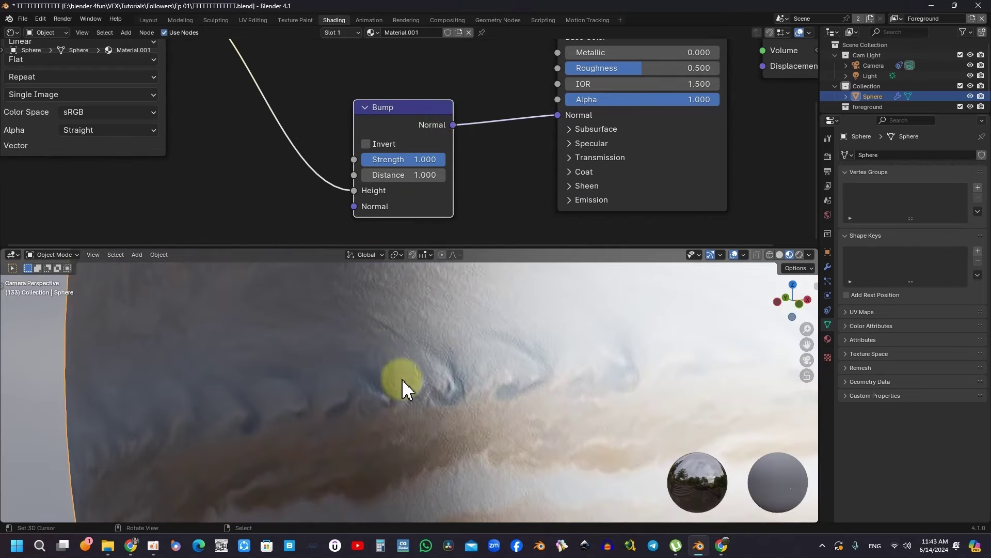
scroll(439, 362, up, 2)
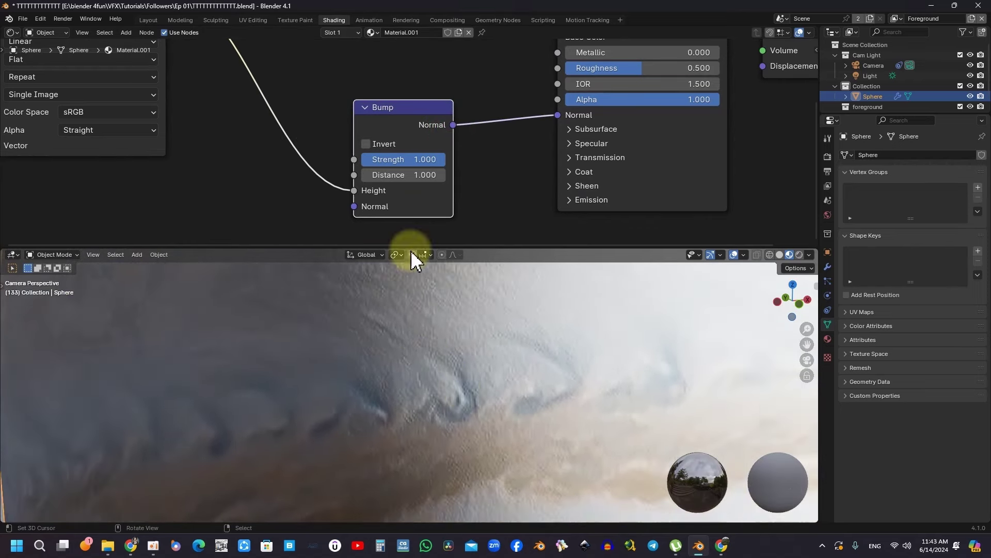
scroll(408, 170, up, 2)
middle_drag(408, 170, 468, 172)
click(468, 164)
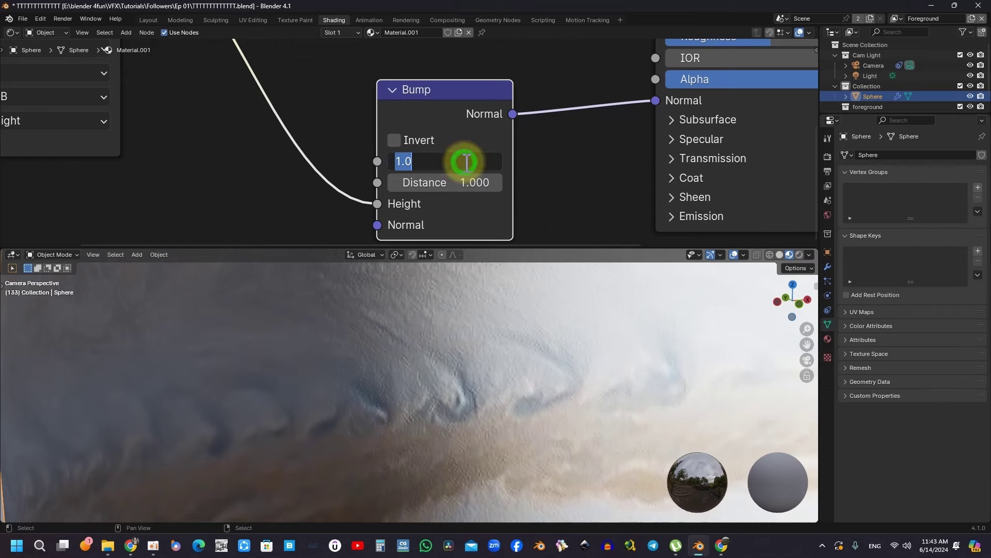
text(5)
key(Return)
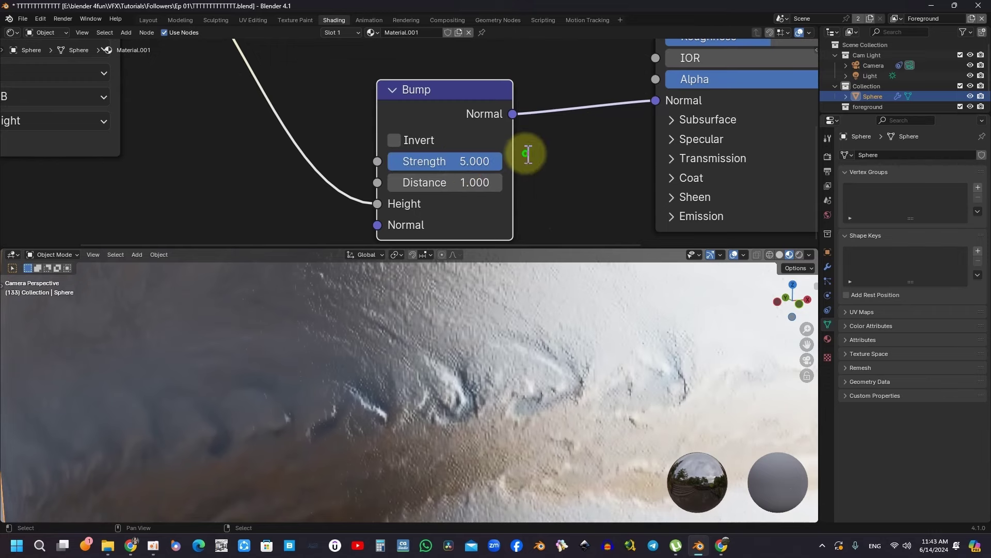
scroll(532, 289, down, 4)
scroll(472, 355, down, 1)
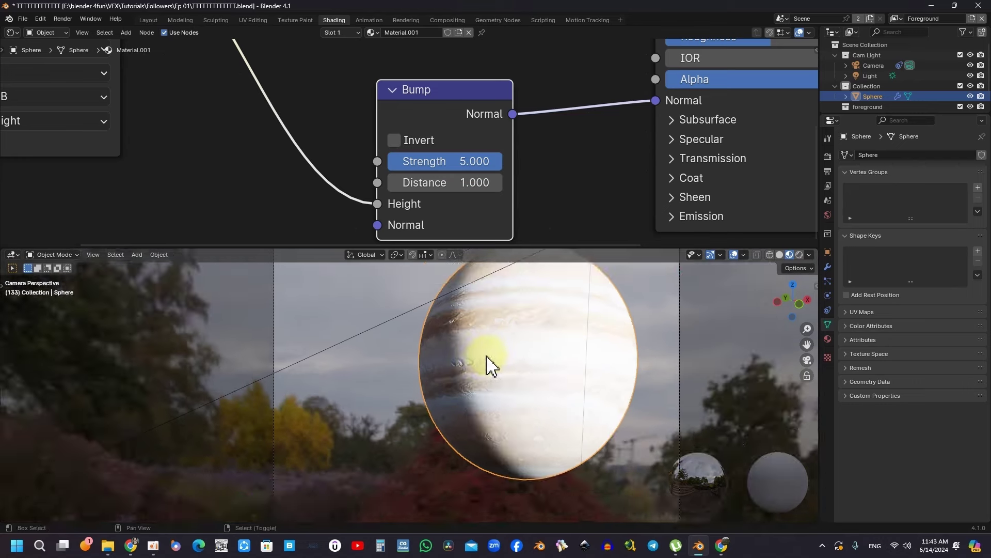
key(ctrl+s)
View the Jupiter sphere over the street footage in Rendered viewport shading
scroll(447, 354, down, 1)
scroll(398, 347, down, 2)
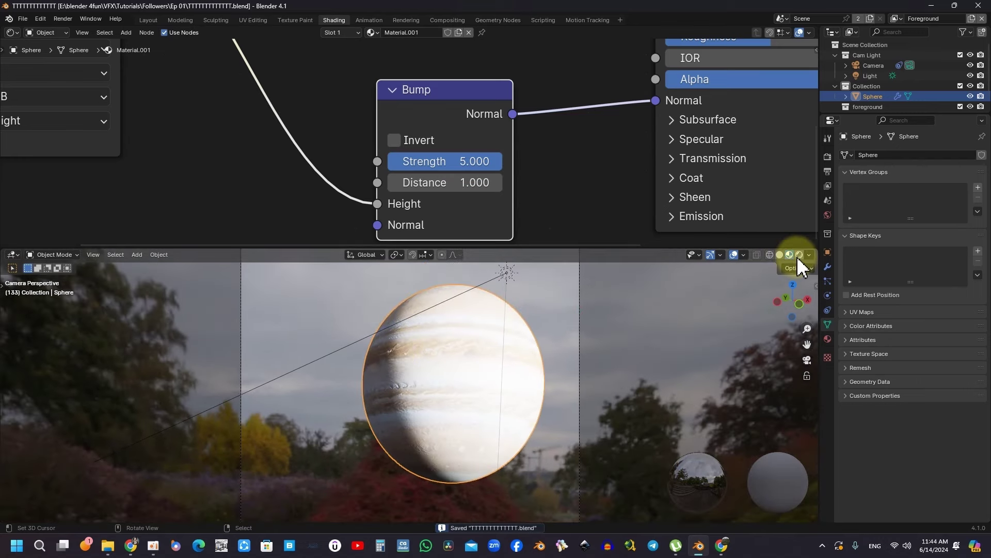
click(799, 256)
scroll(413, 381, up, 5)
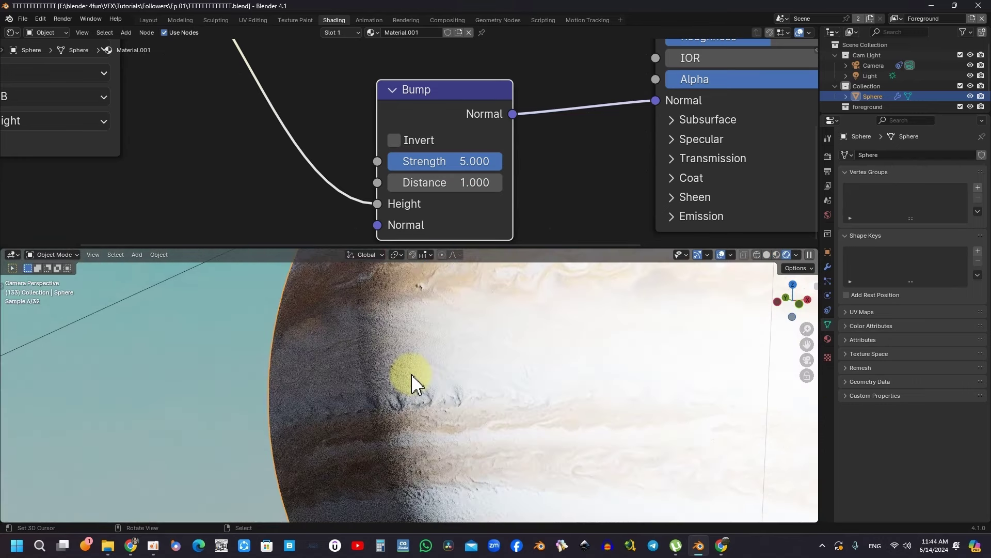
scroll(413, 382, down, 10)
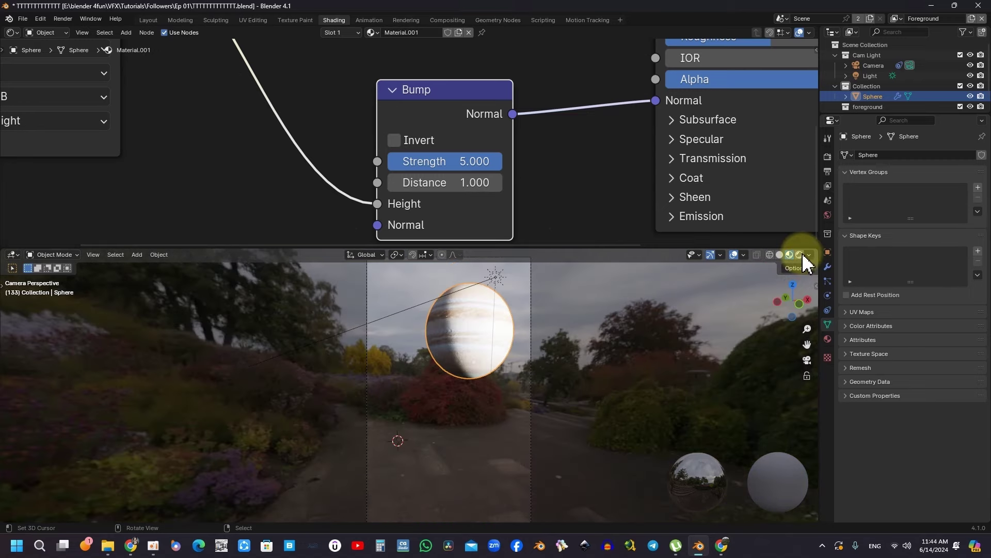
click(800, 255)
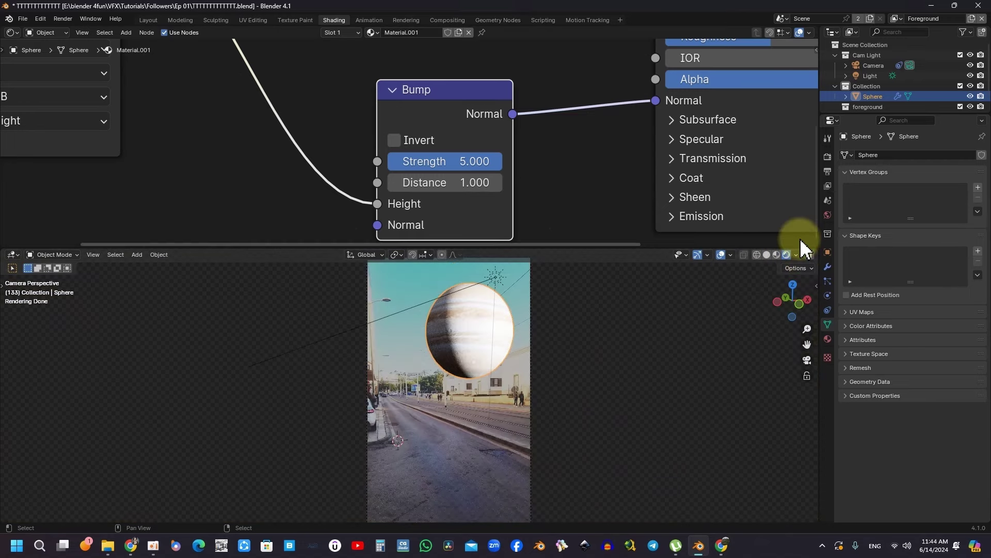
click(828, 156)
Set the Color Management View Transform to Standard
scroll(878, 243, down, 2)
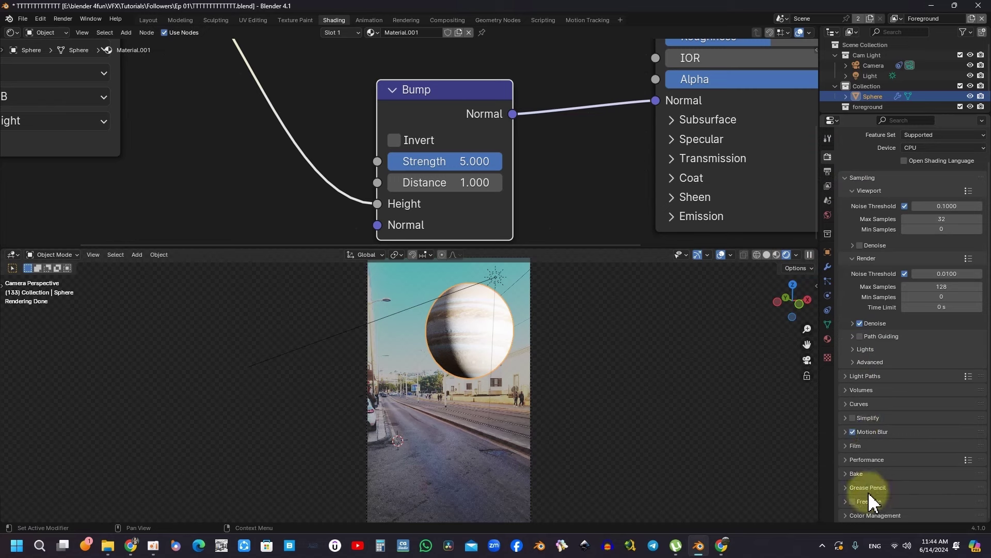
click(873, 515)
scroll(916, 439, down, 5)
click(937, 437)
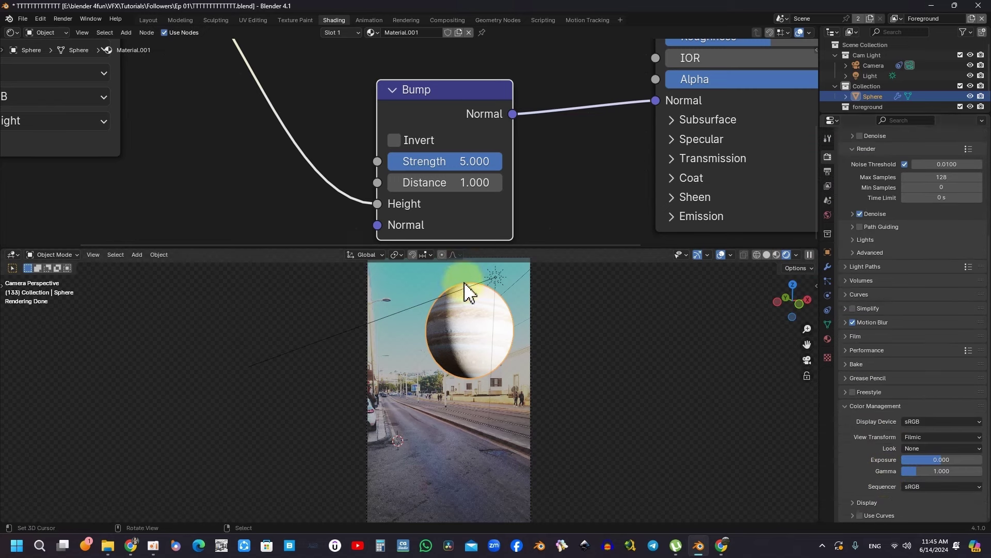
click(935, 437)
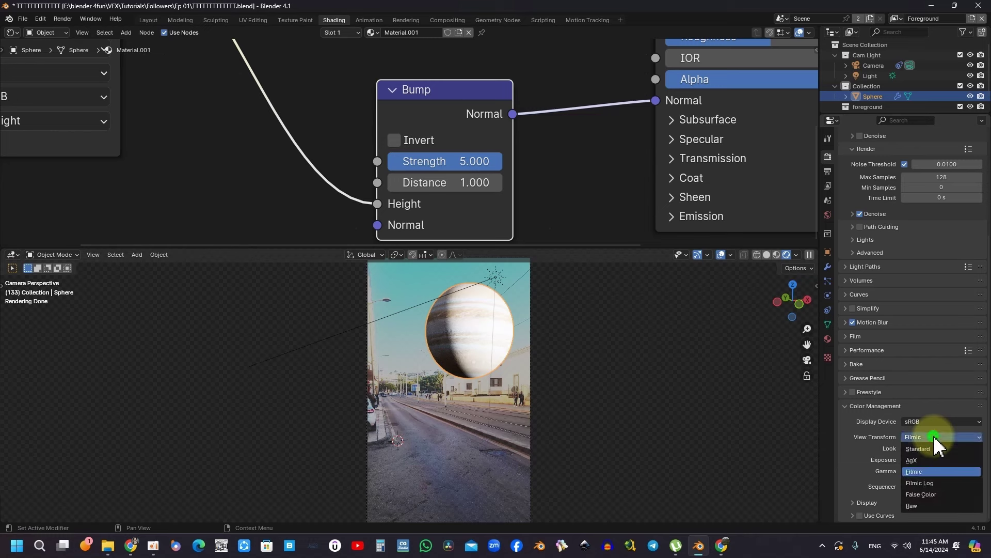
click(928, 447)
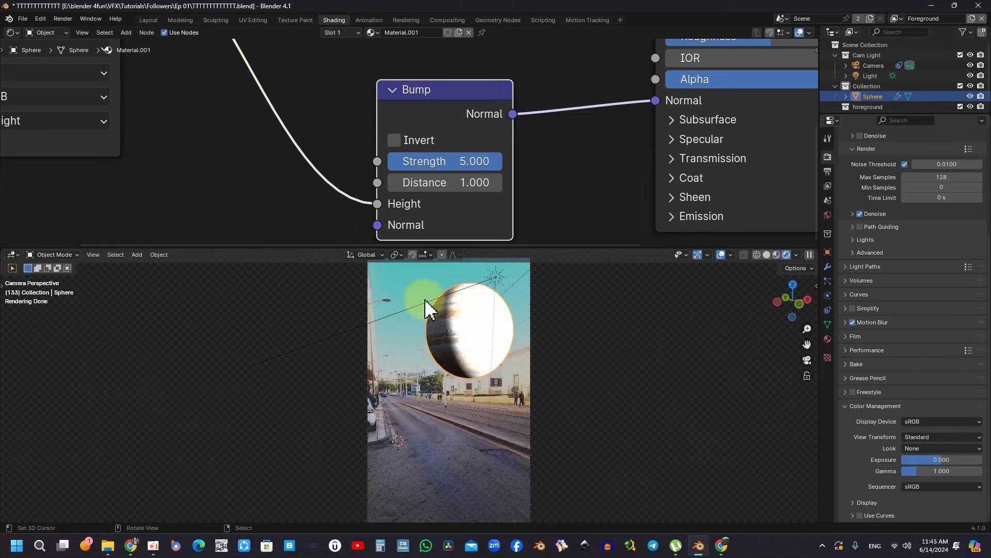
scroll(459, 358, up, 3)
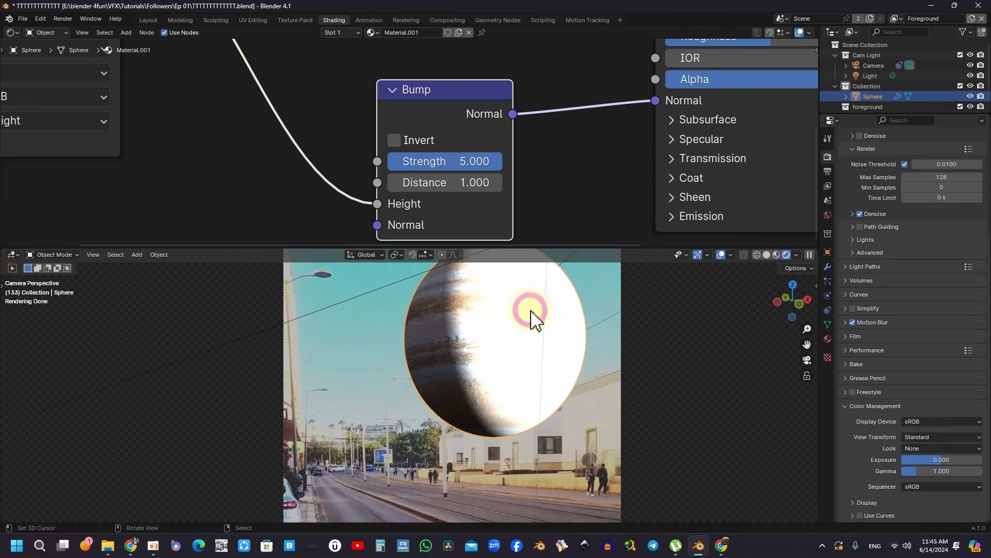
scroll(439, 132, down, 2)
scroll(439, 129, down, 2)
scroll(361, 119, down, 2)
Add a Gamma node at 3.000 after the Jupiter image texture and save
drag(348, 126, 237, 105)
click(398, 142)
key(shift+a)
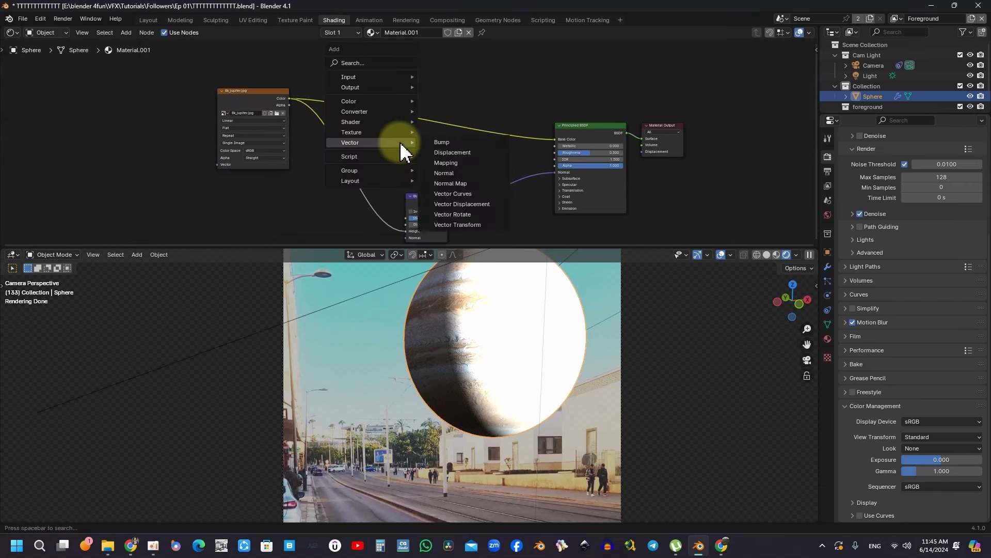
click(462, 112)
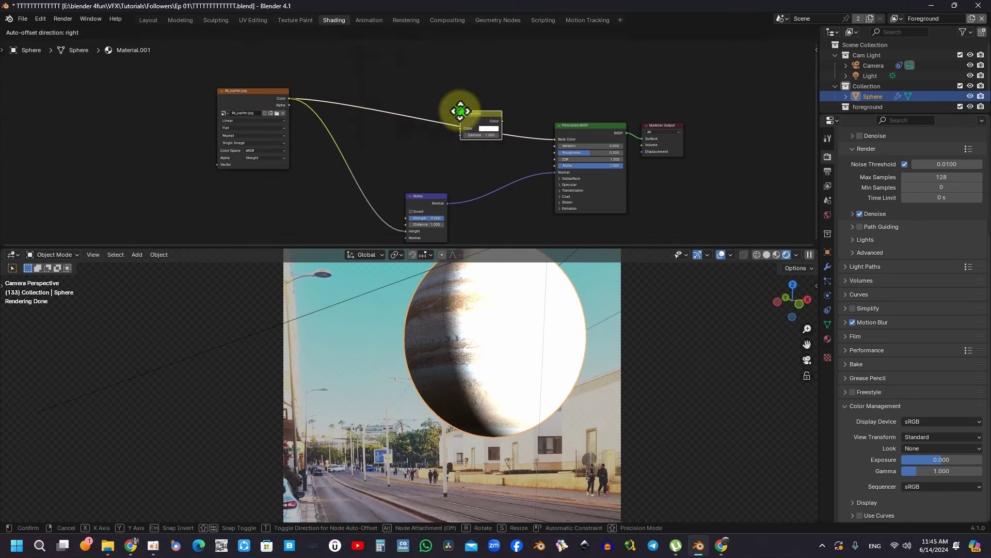
scroll(462, 117, up, 2)
click(464, 132)
text(3)
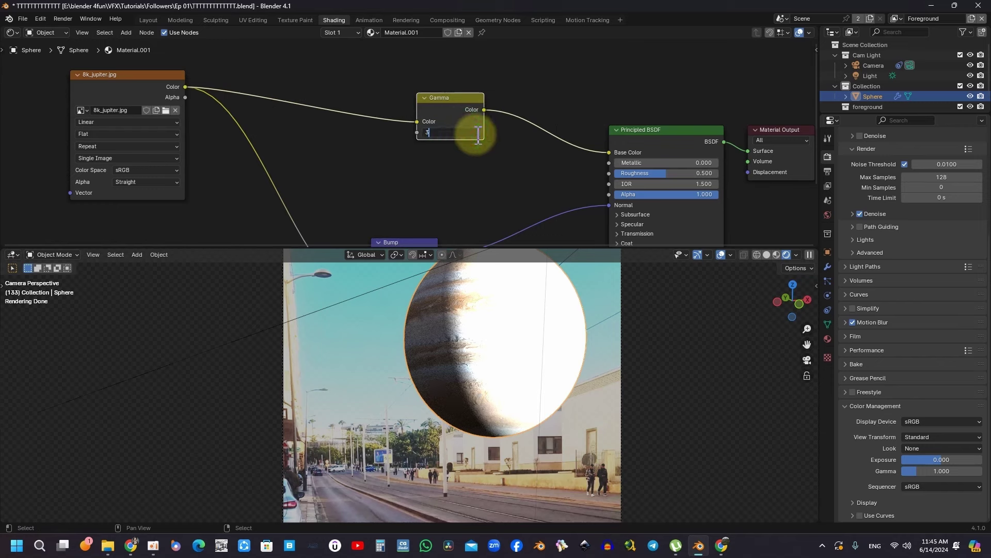
click(449, 171)
click(455, 130)
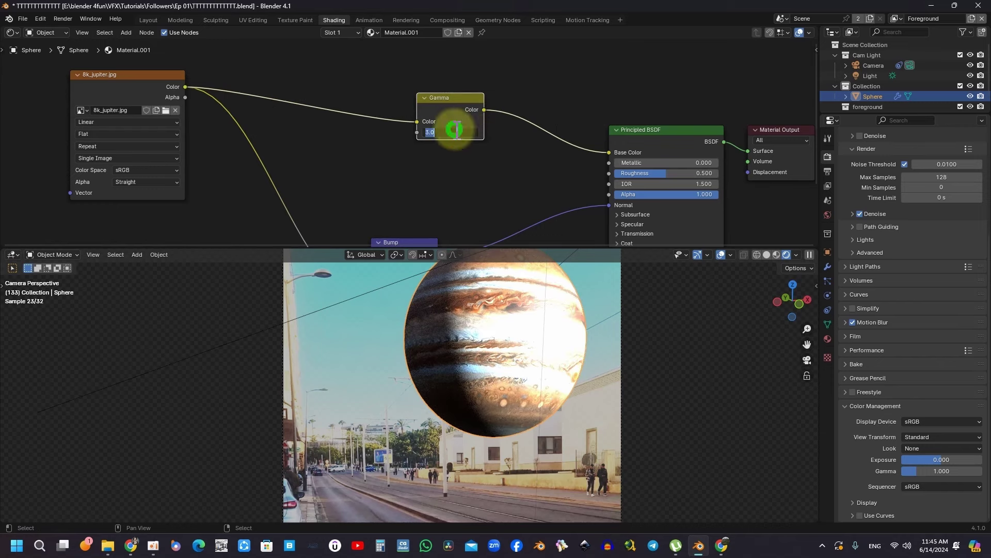
click(566, 106)
key(ctrl+s)
scroll(511, 206, down, 1)
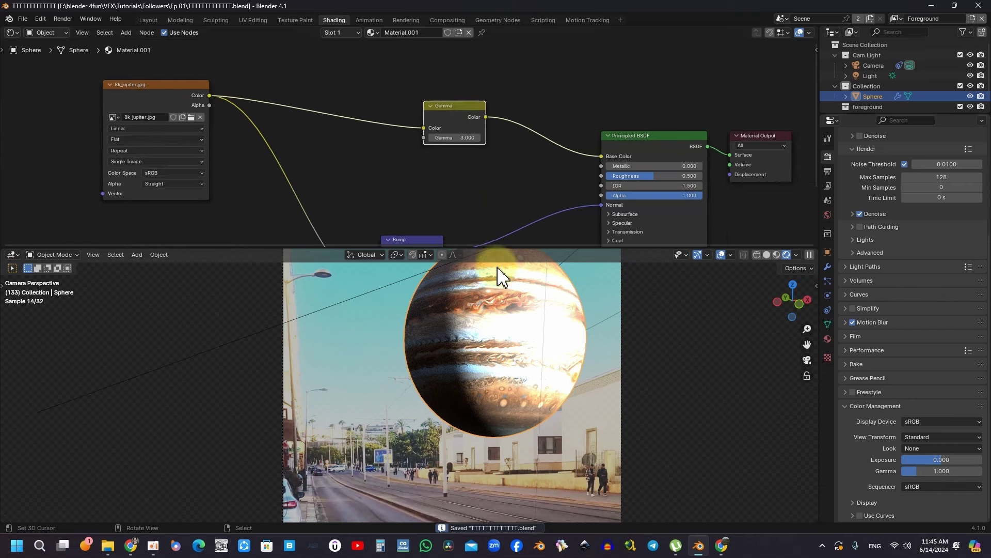
scroll(497, 273, down, 3)
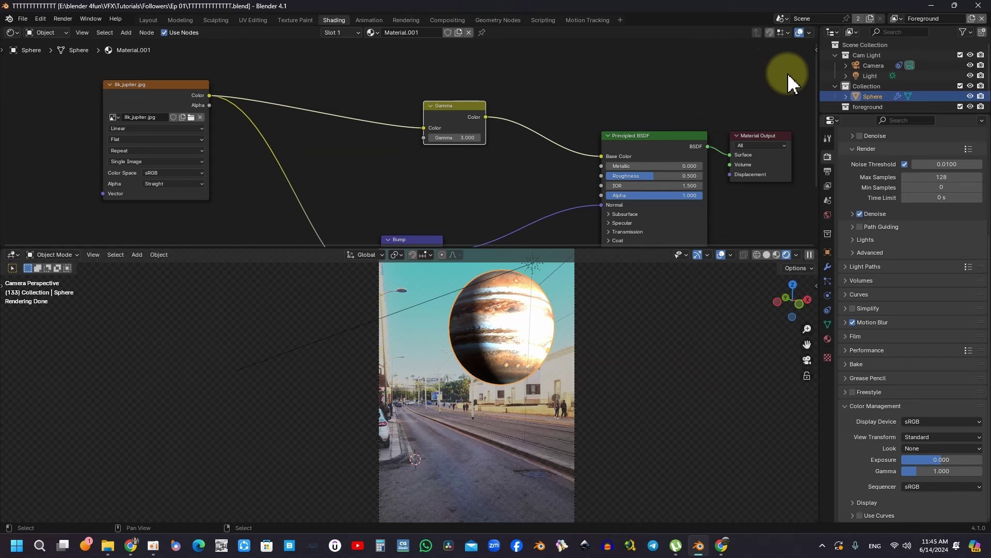
Delete the Background view layer, then save in the Compositing workspace
click(895, 18)
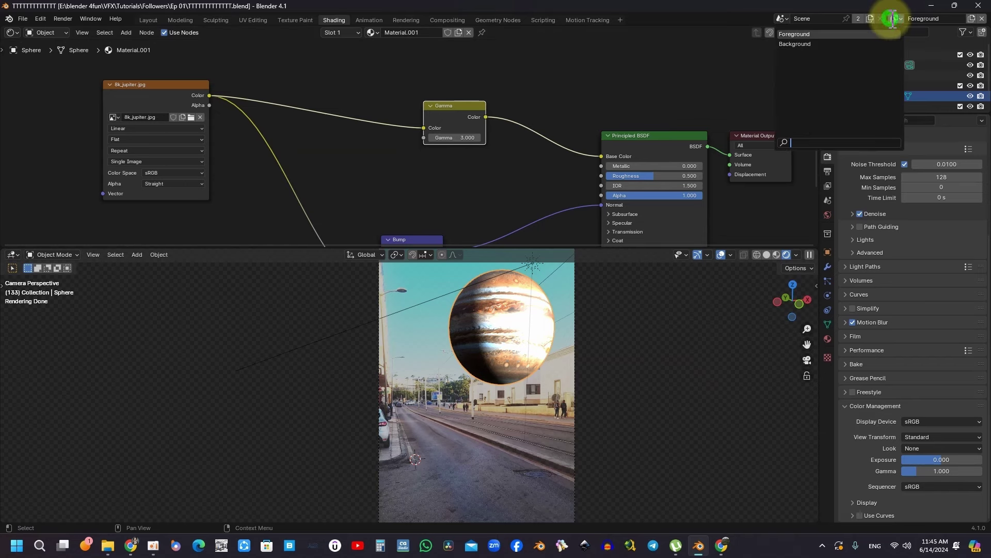
click(844, 43)
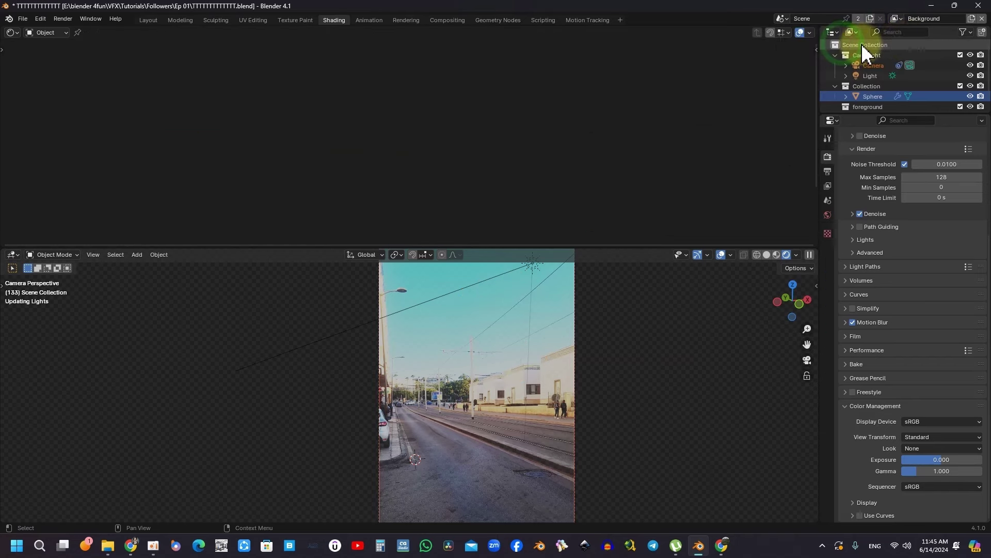
click(982, 18)
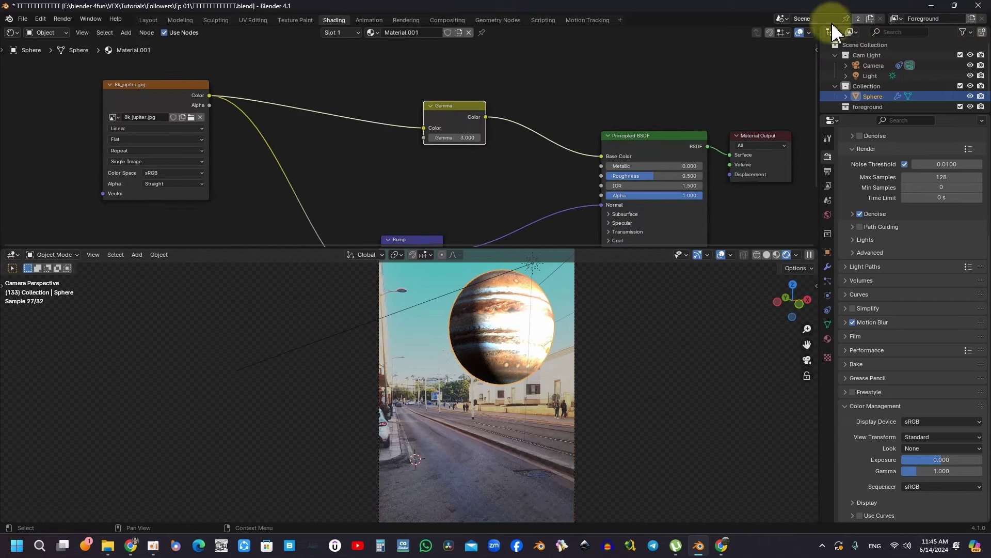
click(457, 20)
key(ctrl+s)
scroll(345, 146, up, 2)
click(421, 252)
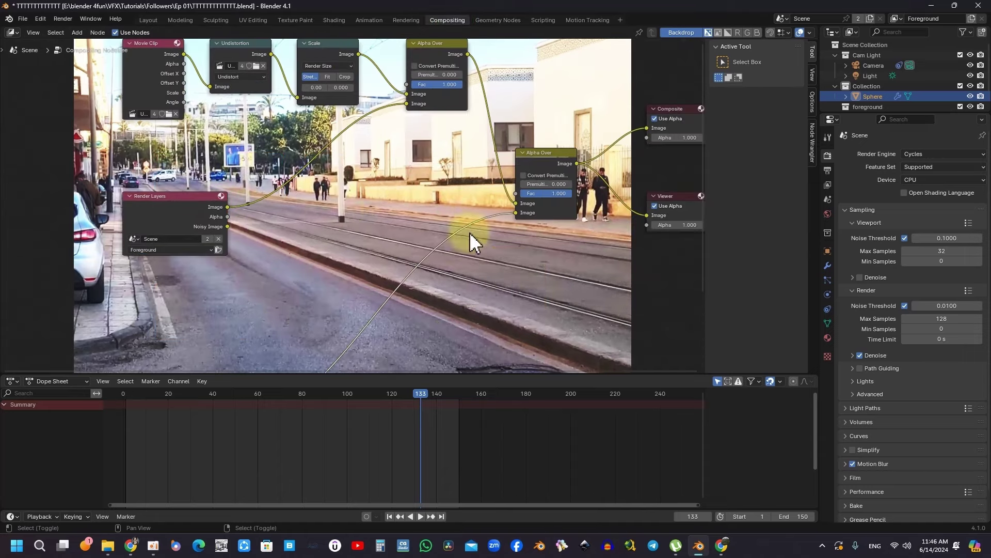
Select some compositor nodes, then search 'node' in Preferences add-ons and enable Node Wrangler
drag(556, 291, 556, 289)
scroll(503, 253, down, 1)
mouse_move(503, 253)
middle_down()
mouse_move(480, 179)
mouse_move(488, 258)
middle_up()
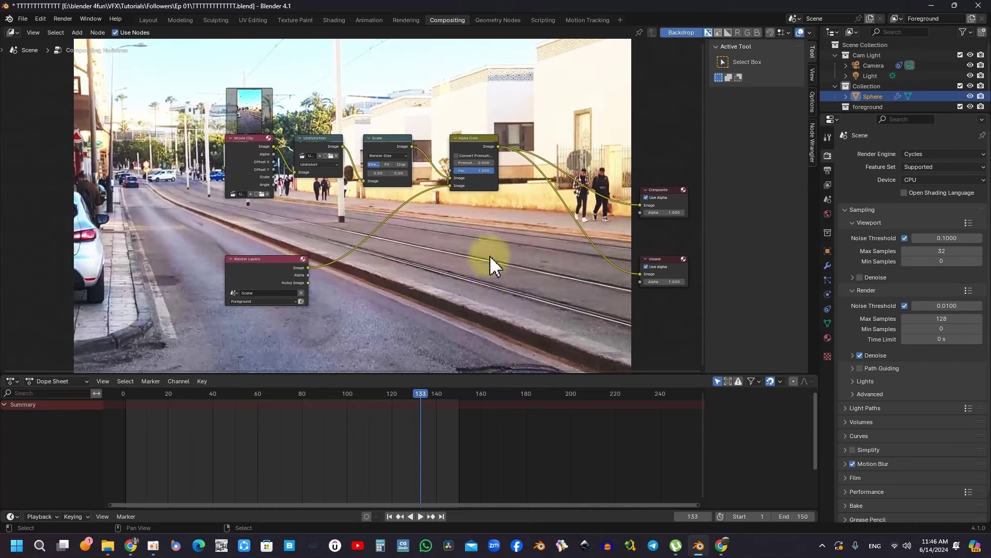
click(42, 19)
click(65, 152)
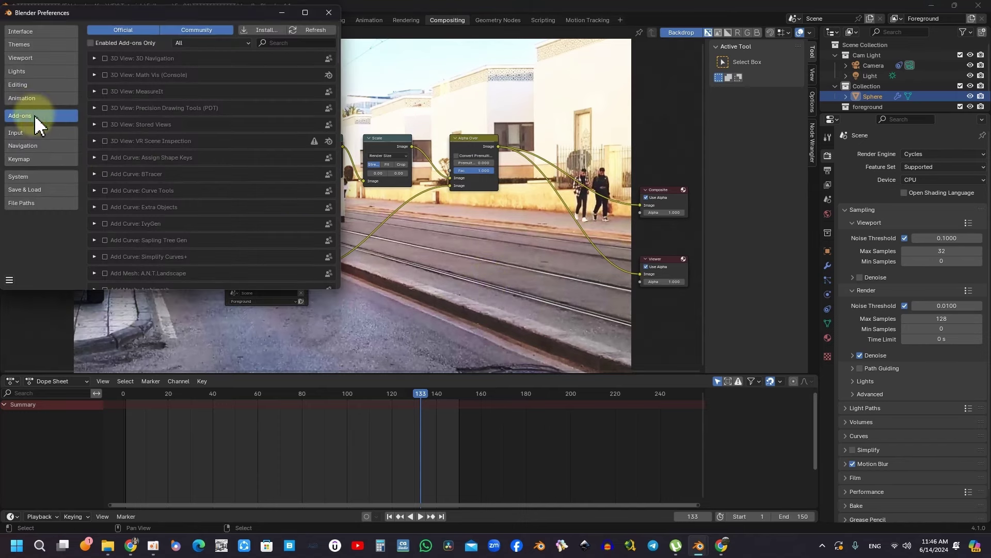
click(274, 44)
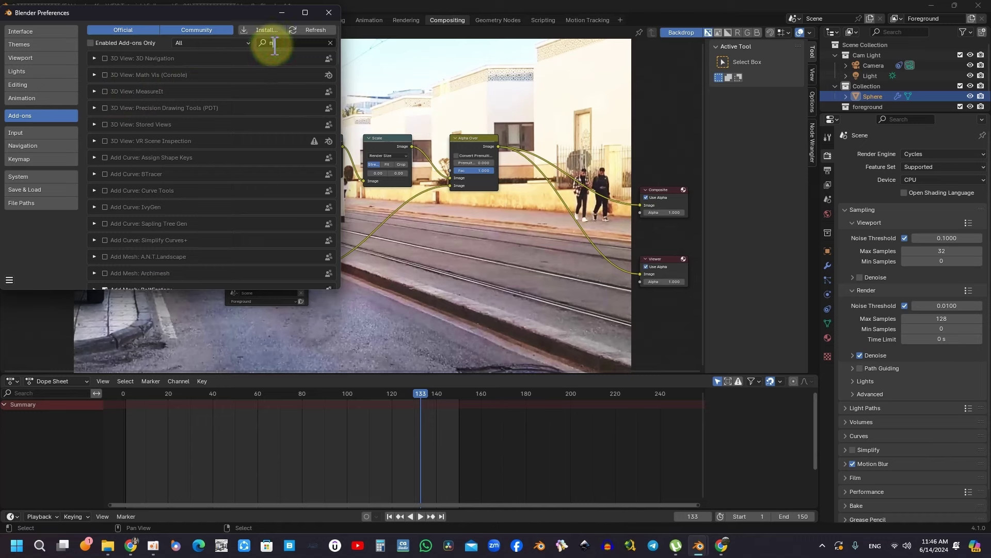
text(ode)
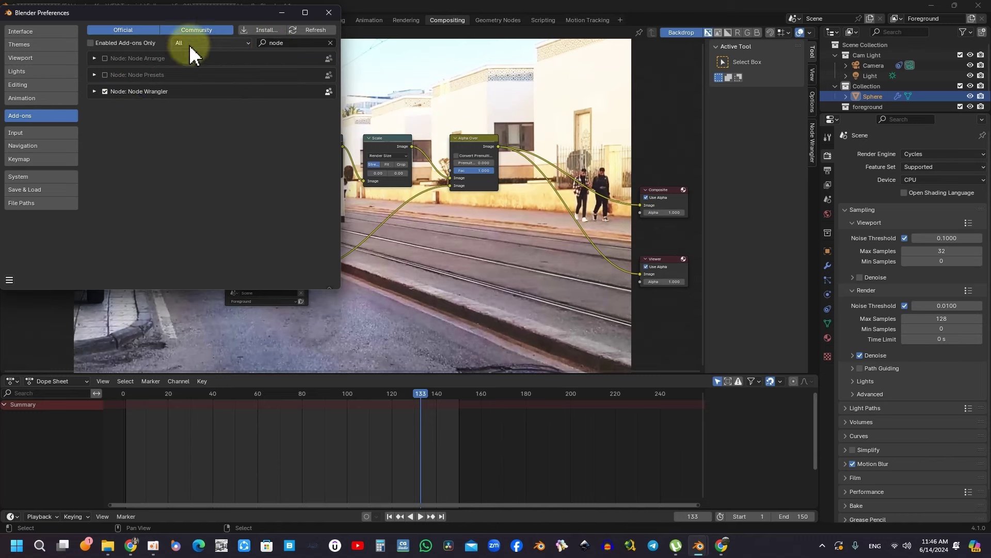
click(106, 92)
click(9, 280)
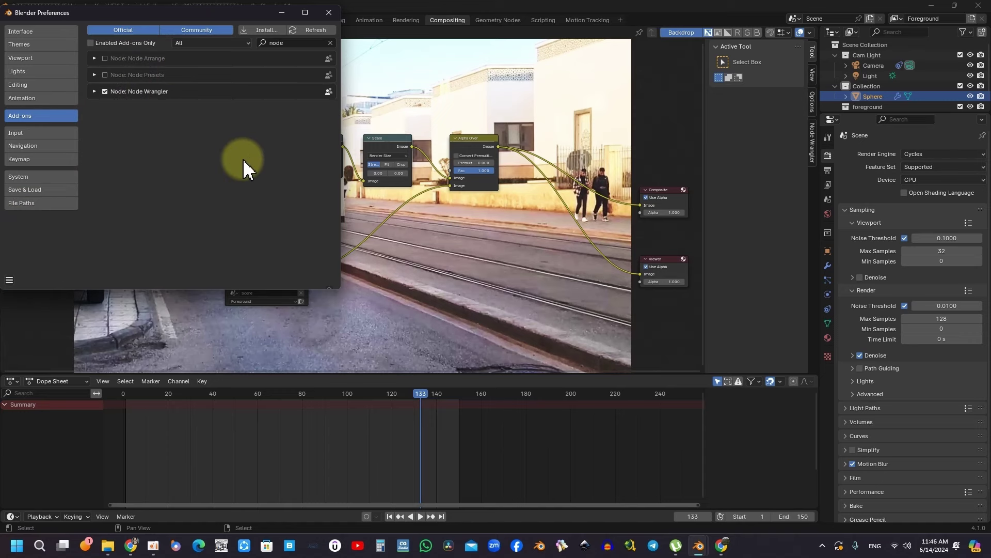
click(329, 13)
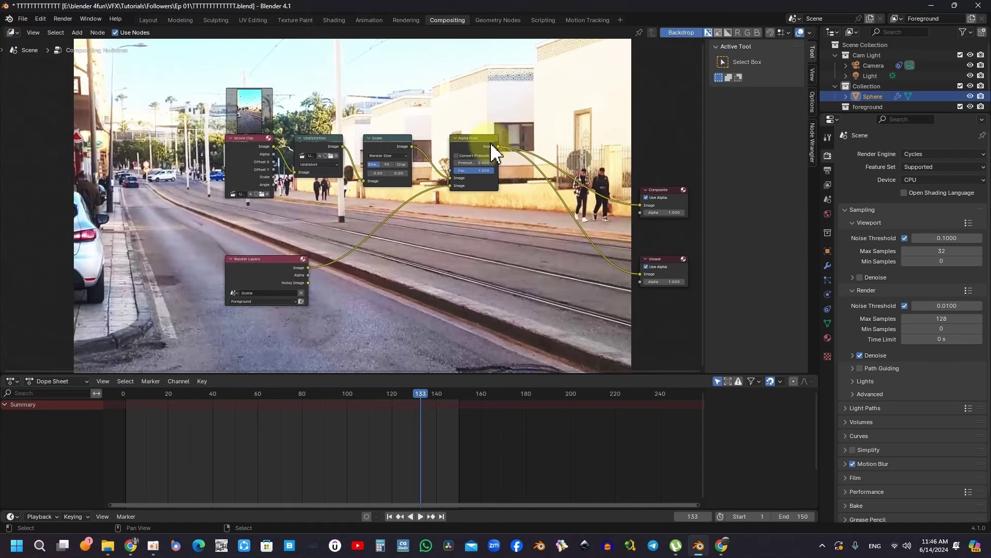
drag(493, 150, 504, 179)
middle_drag(574, 170, 515, 164)
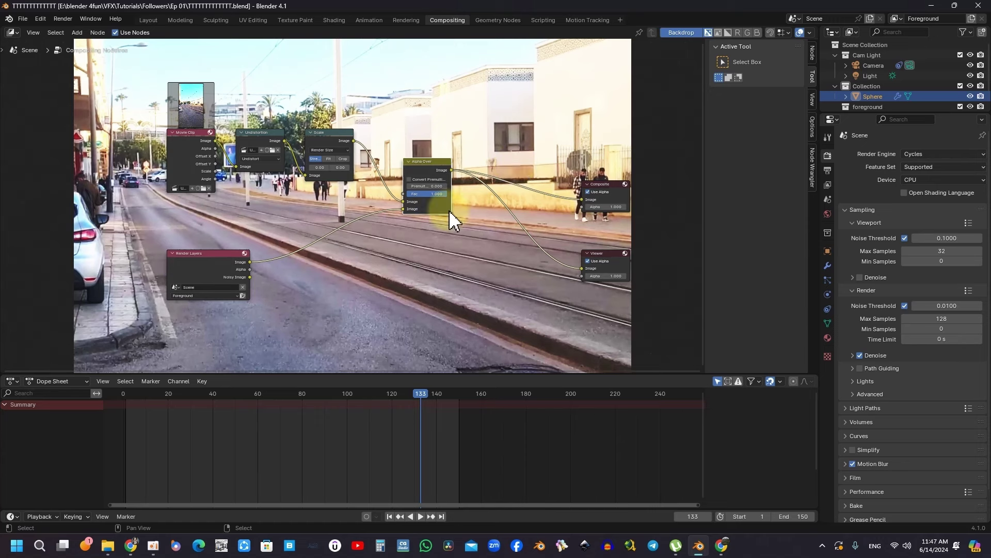
key(F12)
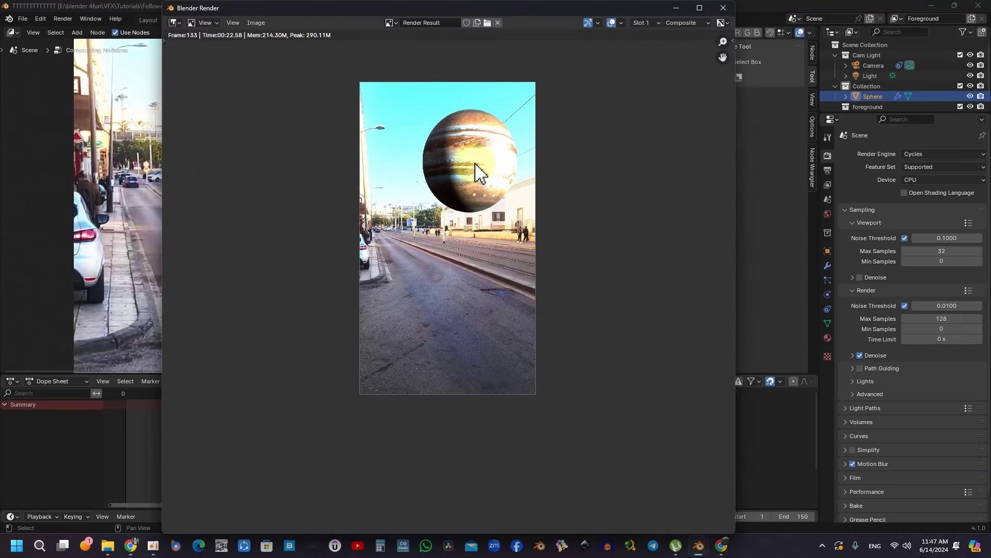
scroll(480, 173, up, 2)
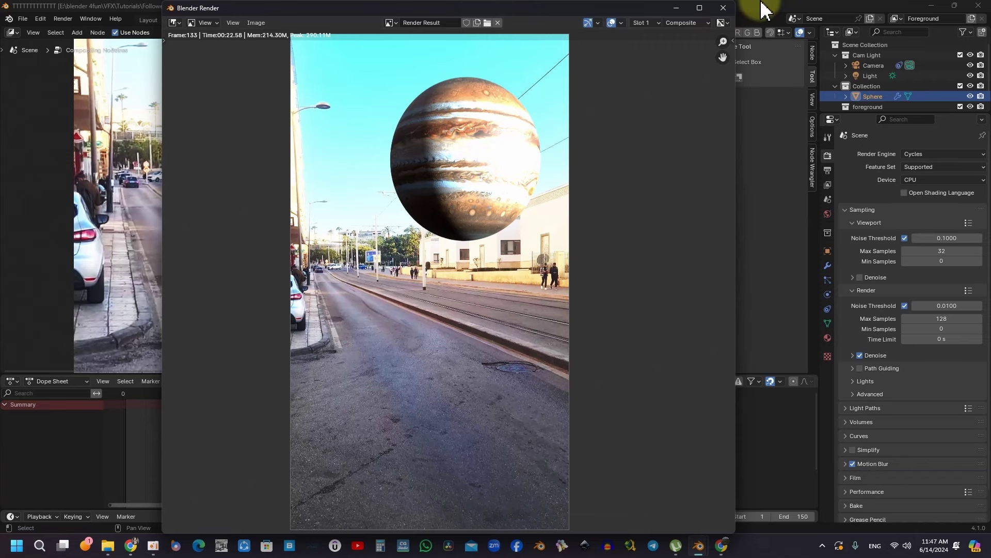
click(796, 9)
scroll(331, 248, up, 3)
key(F11)
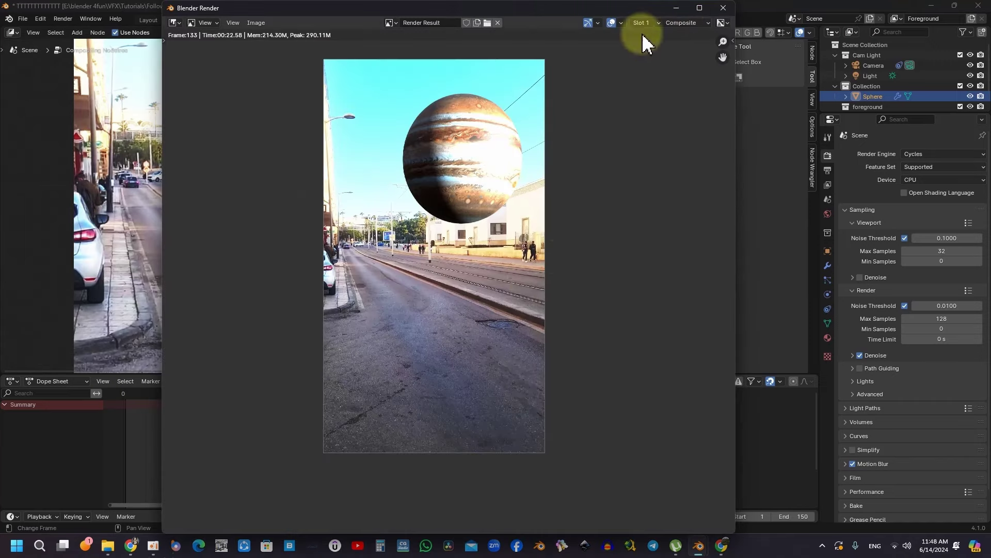
click(676, 9)
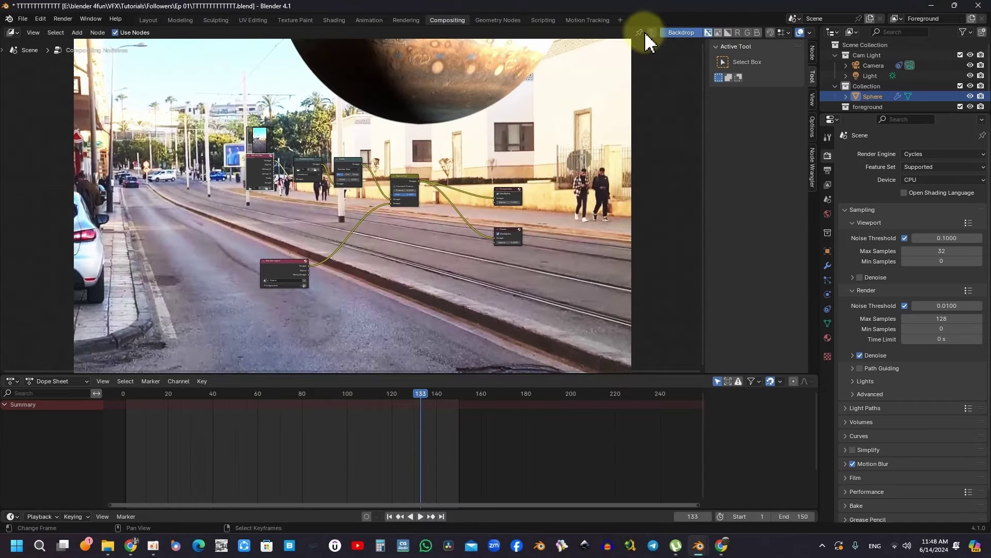
Move the Movie Clip node aside and add an Image Sequence node holding all 334 Composit frames
scroll(332, 199, up, 3)
scroll(333, 196, up, 1)
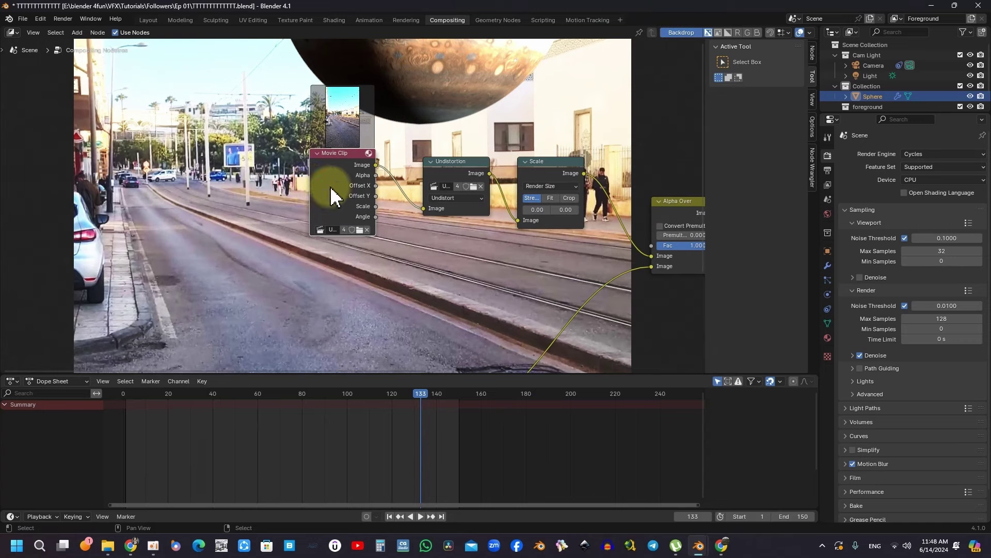
drag(333, 190, 304, 200)
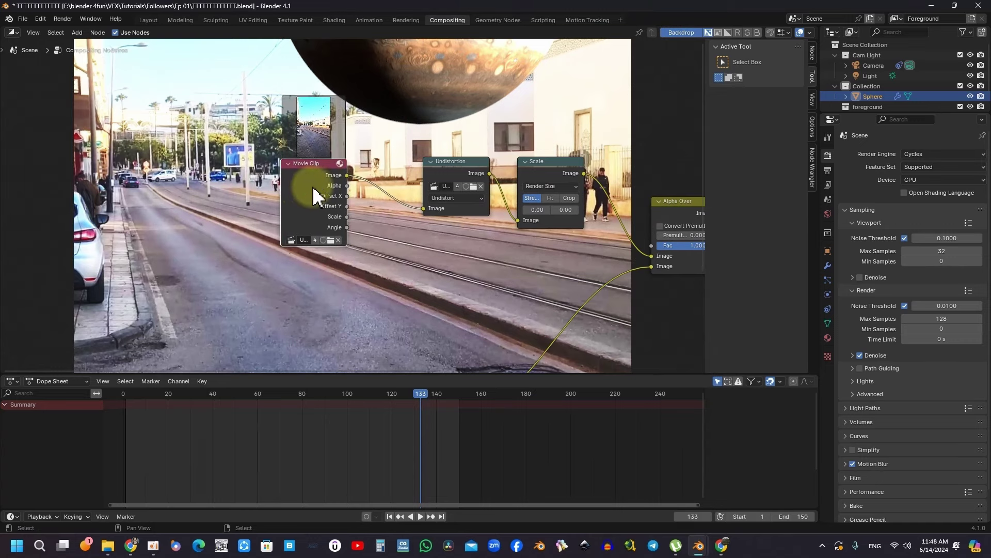
mouse_move(318, 192)
middle_down()
mouse_move(347, 192)
mouse_move(332, 181)
middle_up()
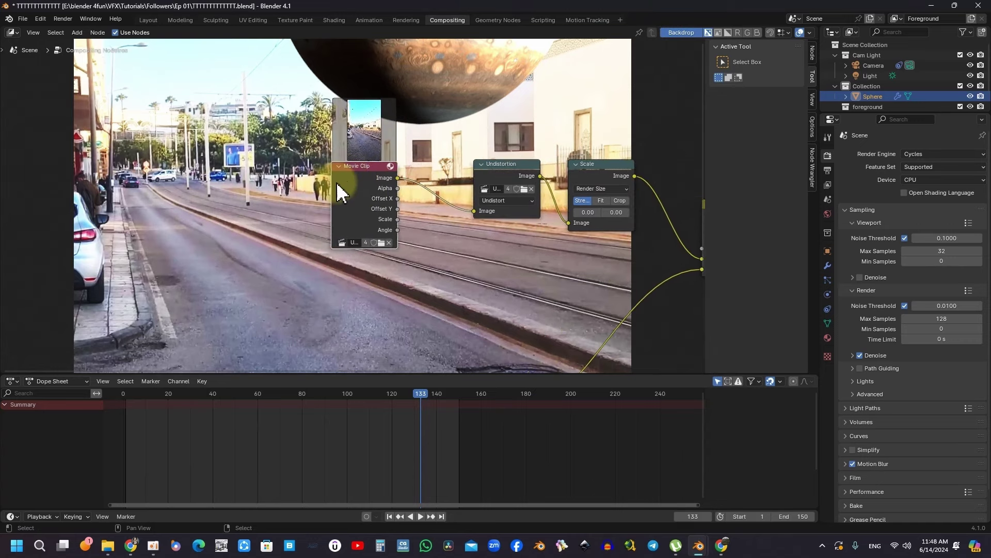
key(shift+a)
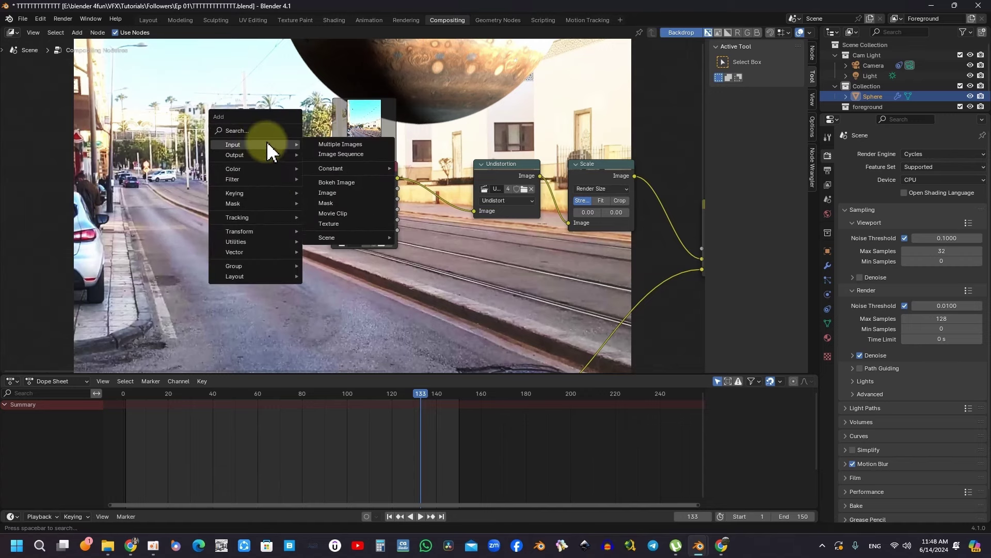
click(341, 153)
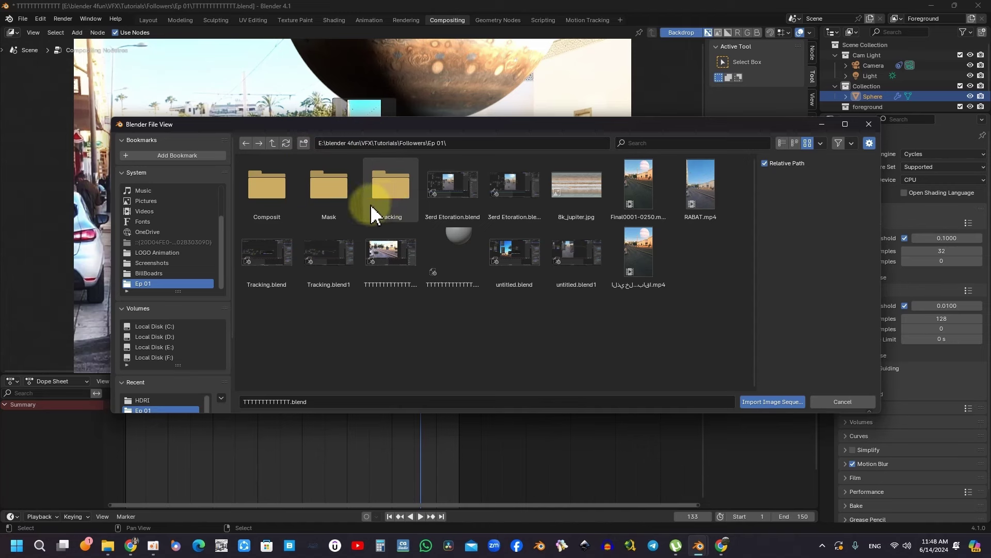
click(268, 204)
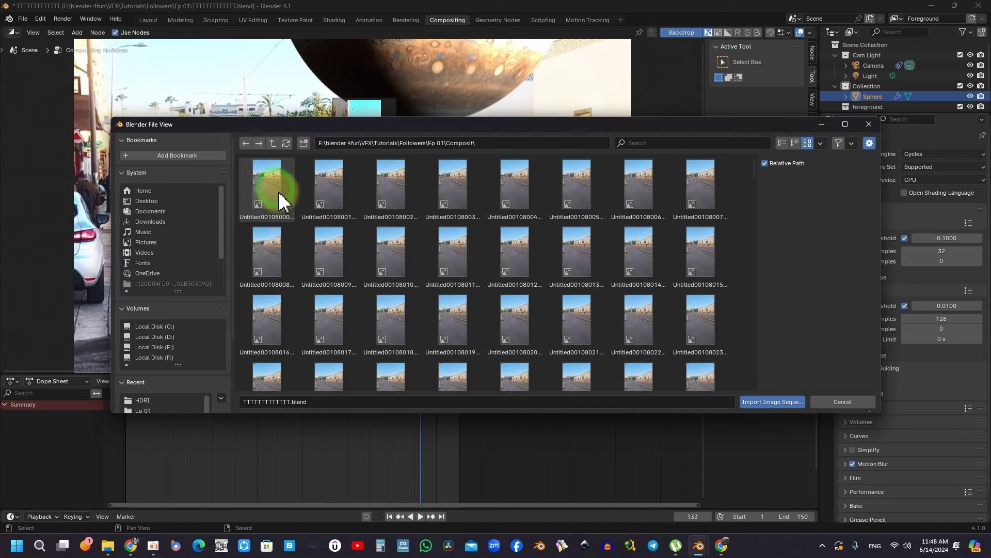
key(a)
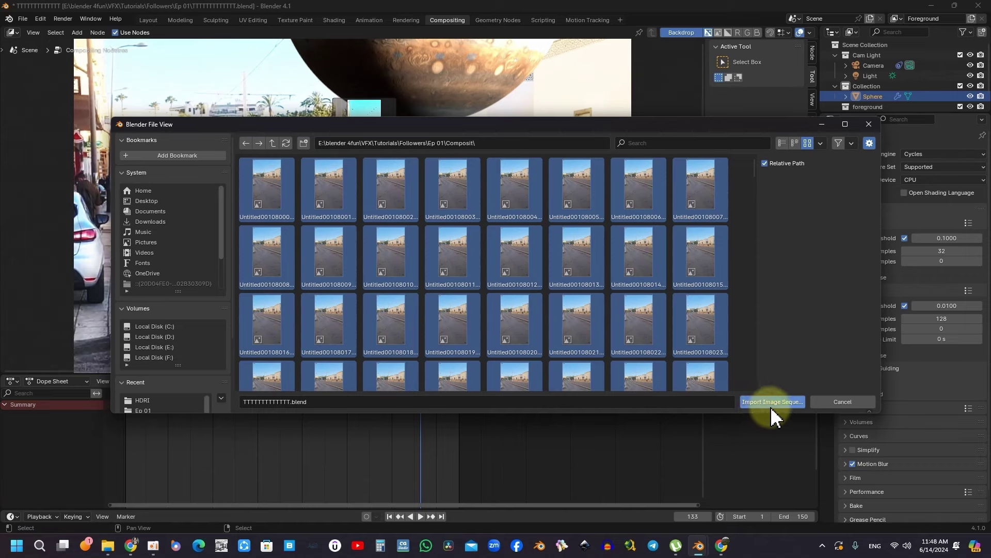
click(777, 402)
click(281, 175)
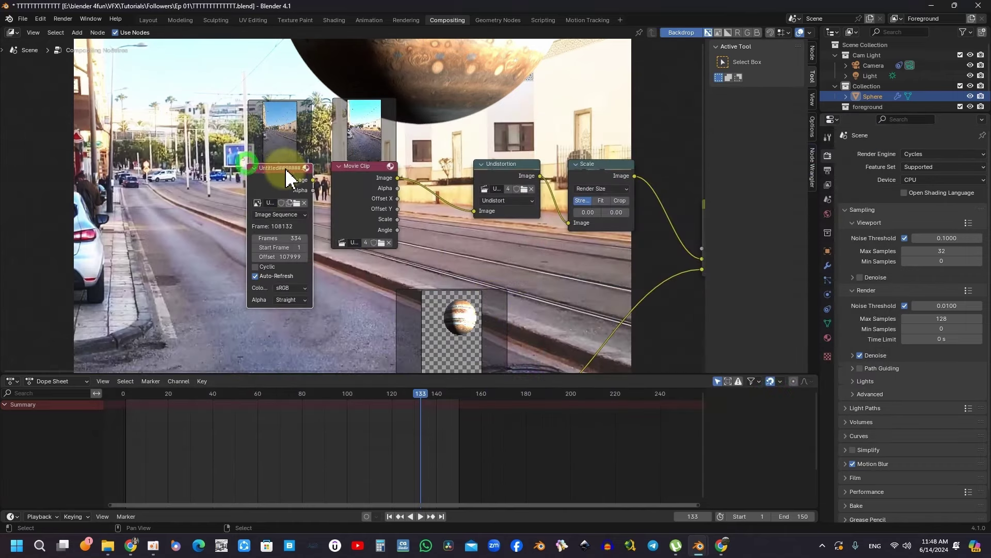
Link the Composit image sequence into Undistortion and delete the old Movie Clip node
mouse_move(313, 180)
mouse_down()
mouse_move(481, 227)
mouse_move(477, 219)
mouse_up()
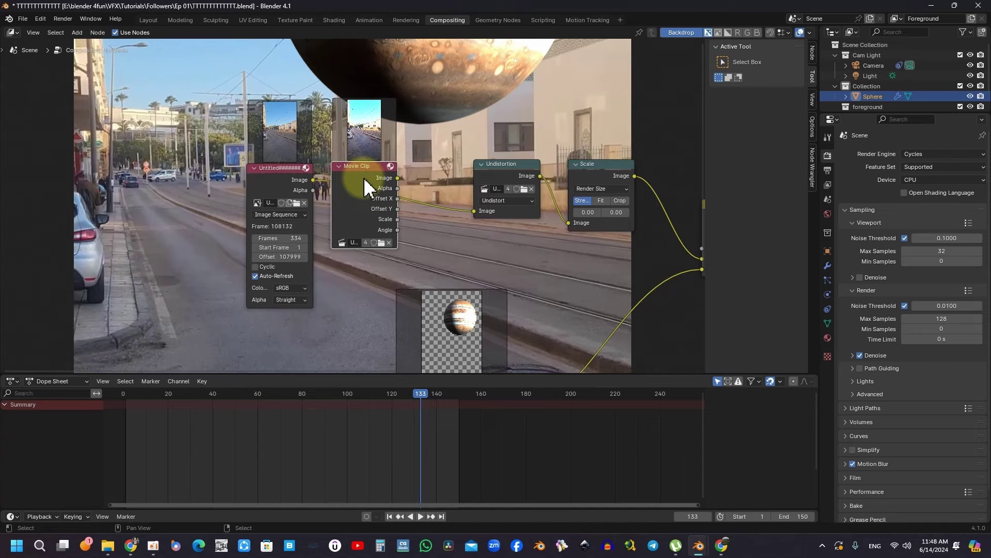
click(365, 187)
key(x)
scroll(353, 188, down, 2)
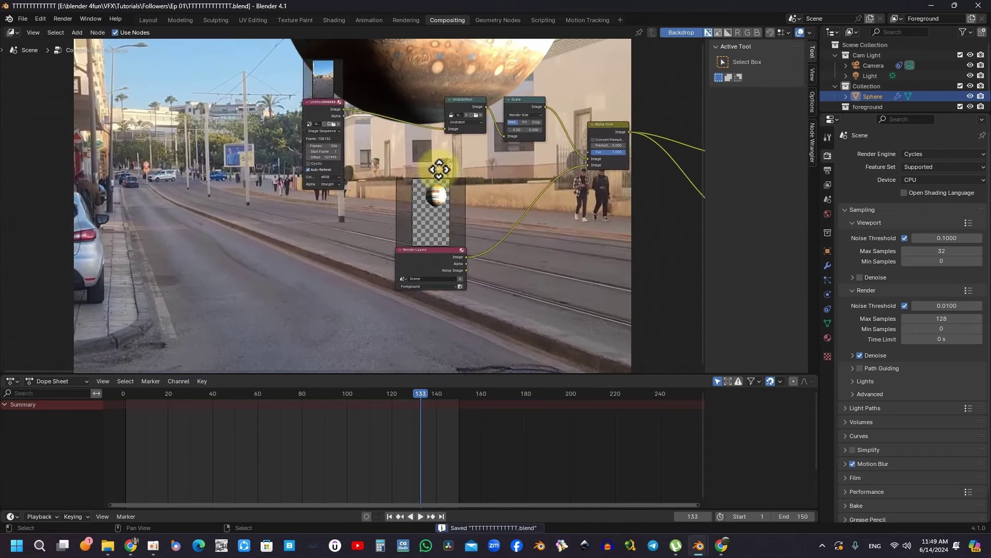
Duplicate the image-sequence node and load the Mask folder frames into the copy
key(shift+d)
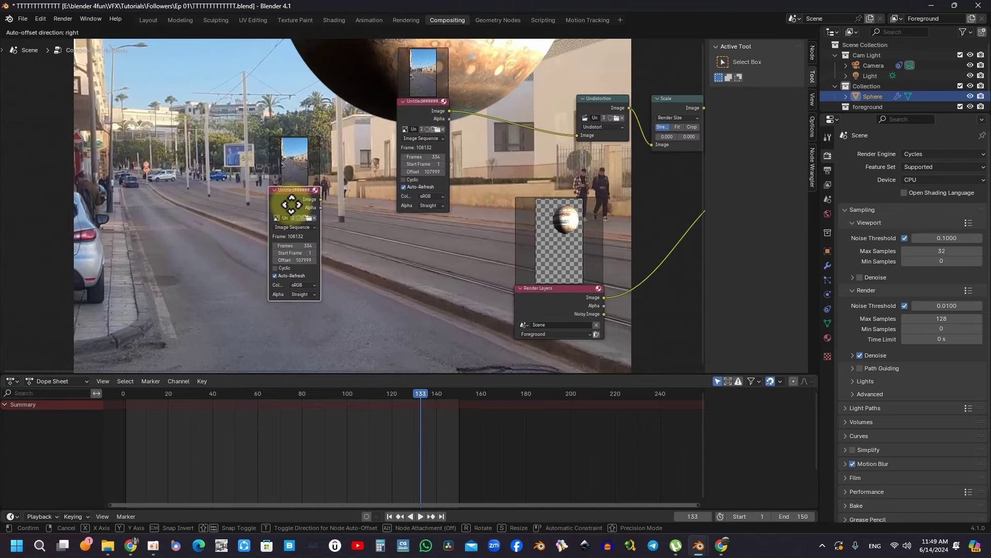
click(299, 196)
drag(305, 212, 445, 119)
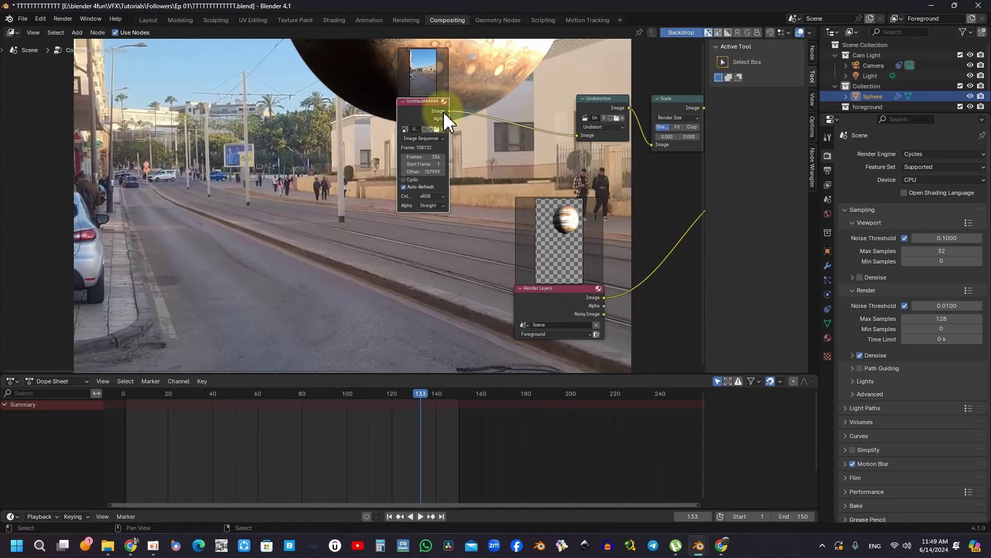
key(shift+d)
click(302, 209)
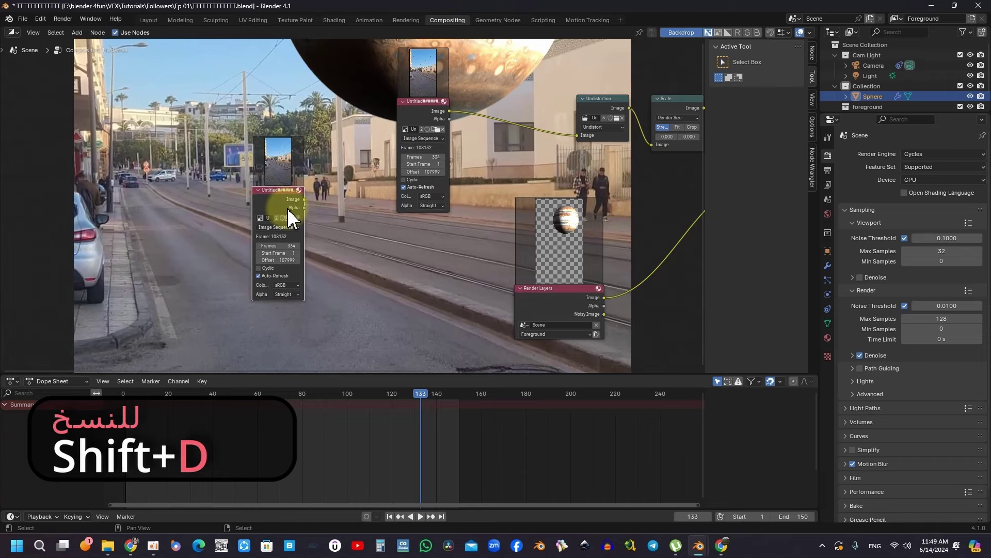
scroll(304, 209, up, 2)
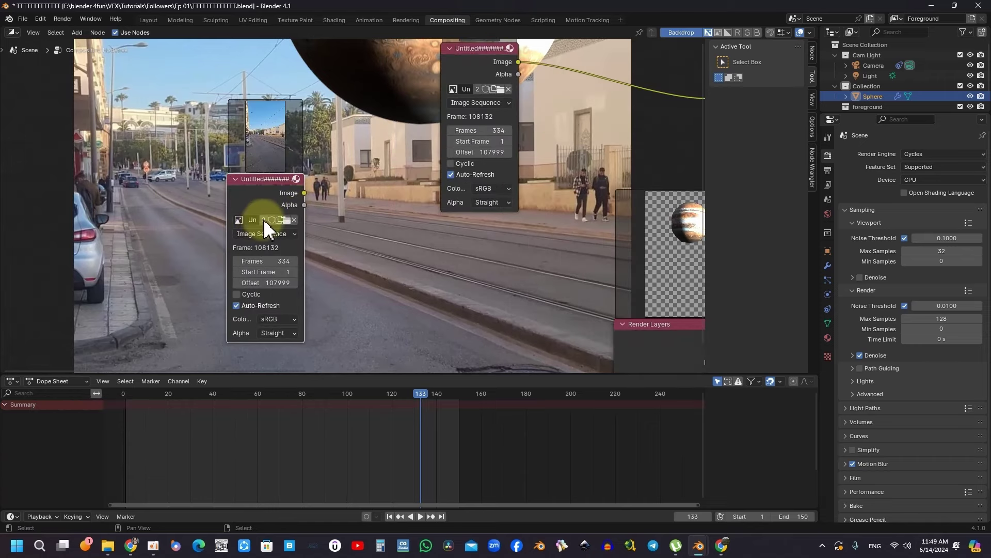
click(286, 220)
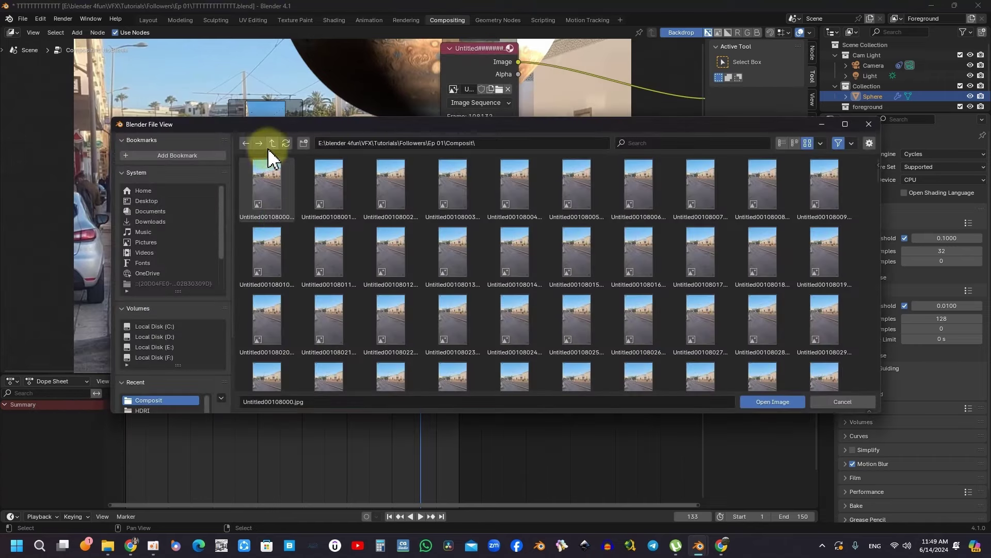
click(271, 145)
click(330, 204)
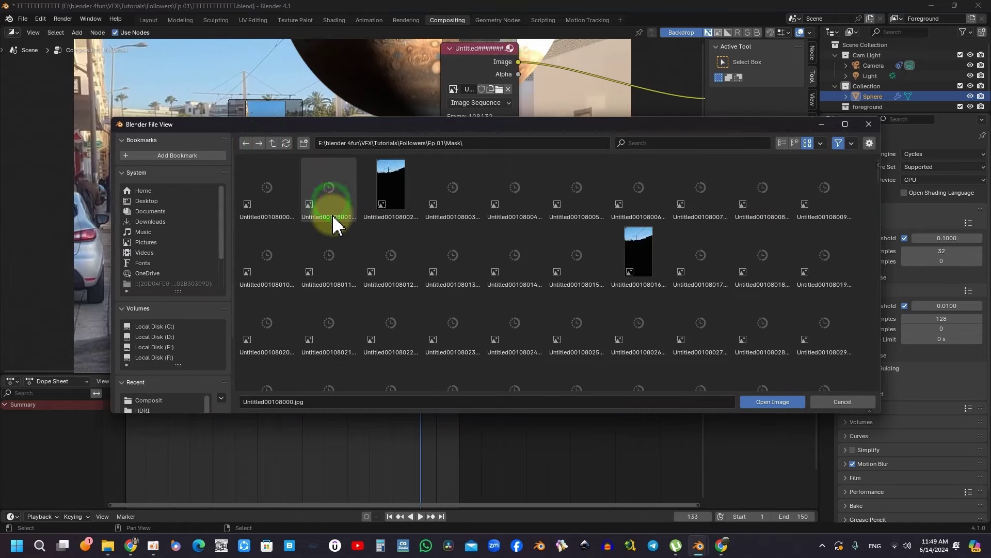
click(773, 402)
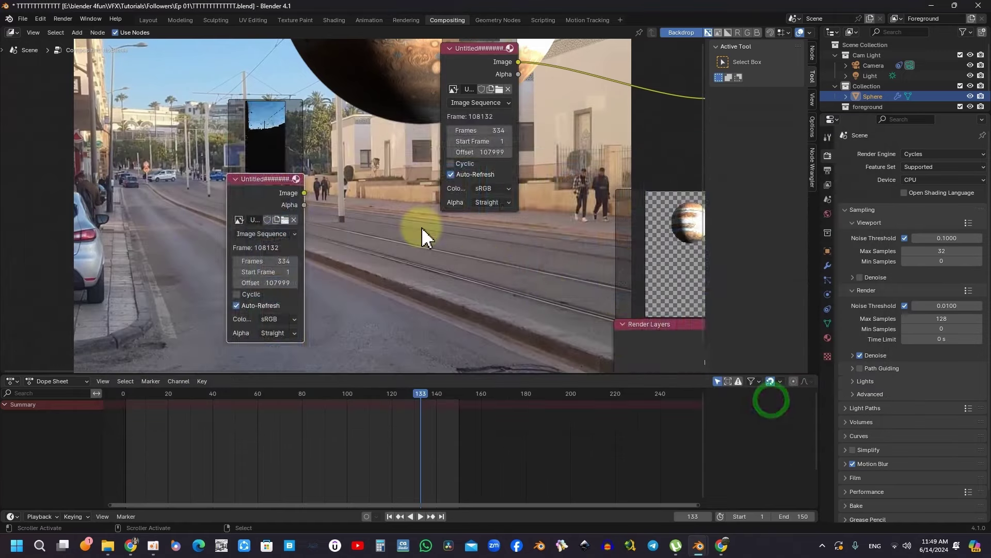
click(250, 150)
drag(443, 281, 454, 329)
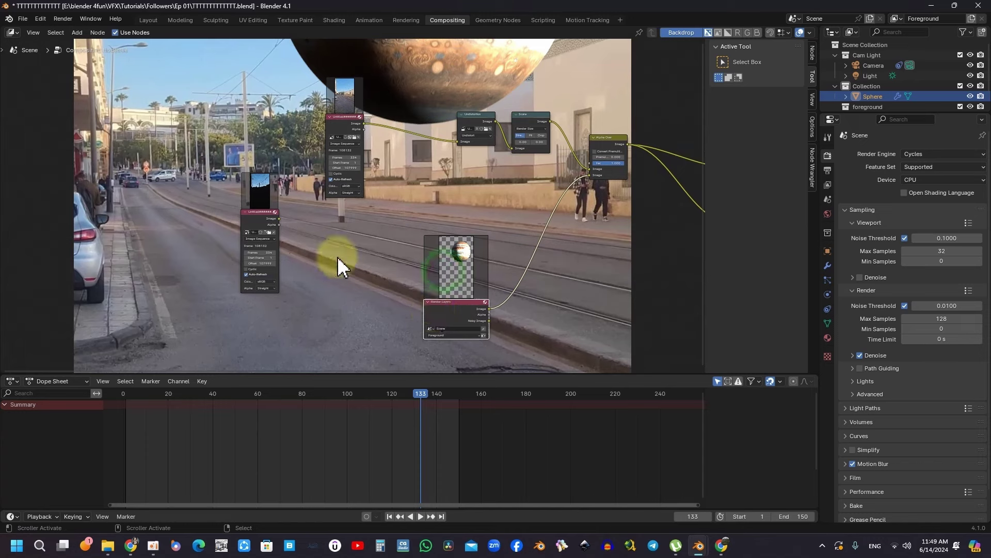
Link the mask image node into Alpha Over's Fac input
drag(261, 217, 336, 259)
middle_drag(464, 168, 332, 160)
drag(223, 252, 390, 168)
drag(447, 163, 439, 158)
scroll(428, 151, down, 2)
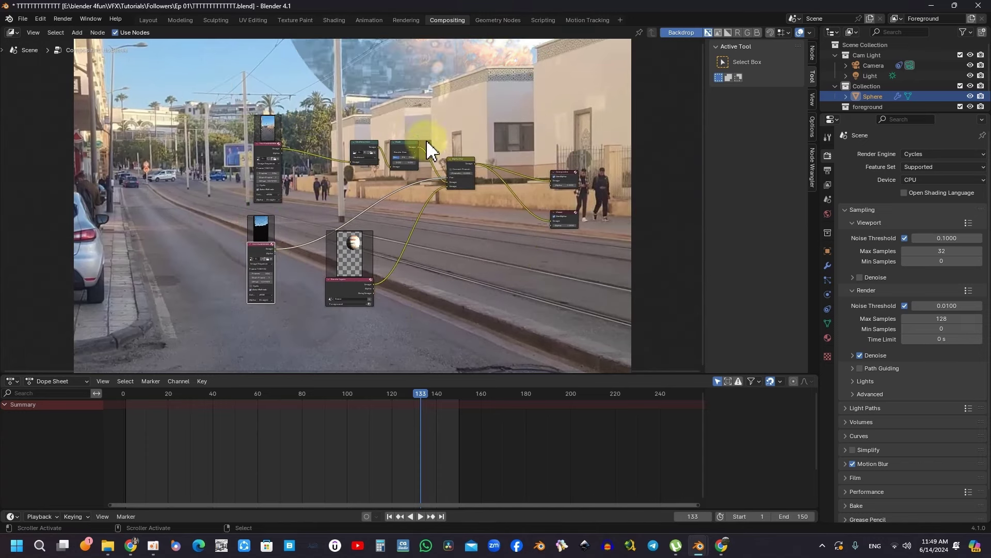
scroll(417, 142, down, 2)
scroll(398, 136, up, 2)
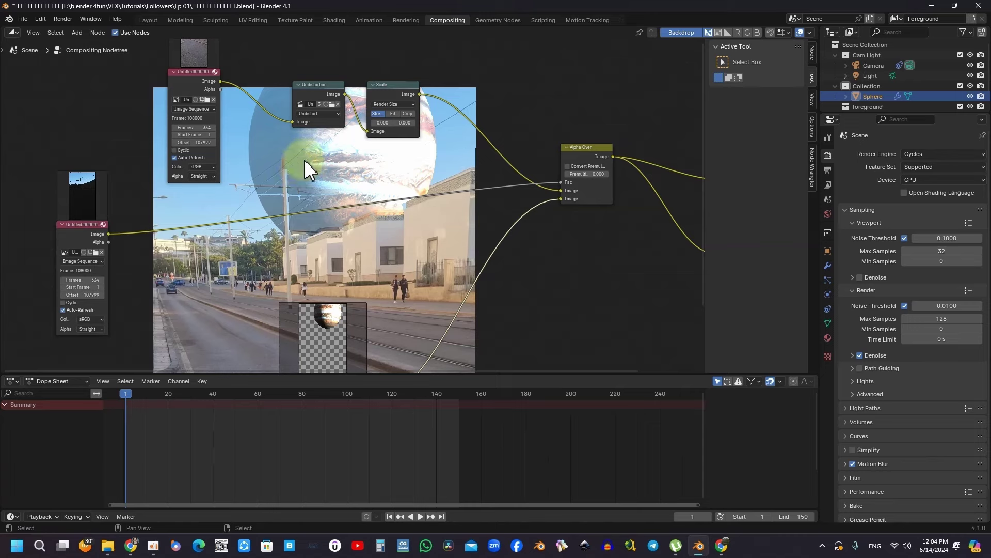
middle_drag(299, 161, 311, 163)
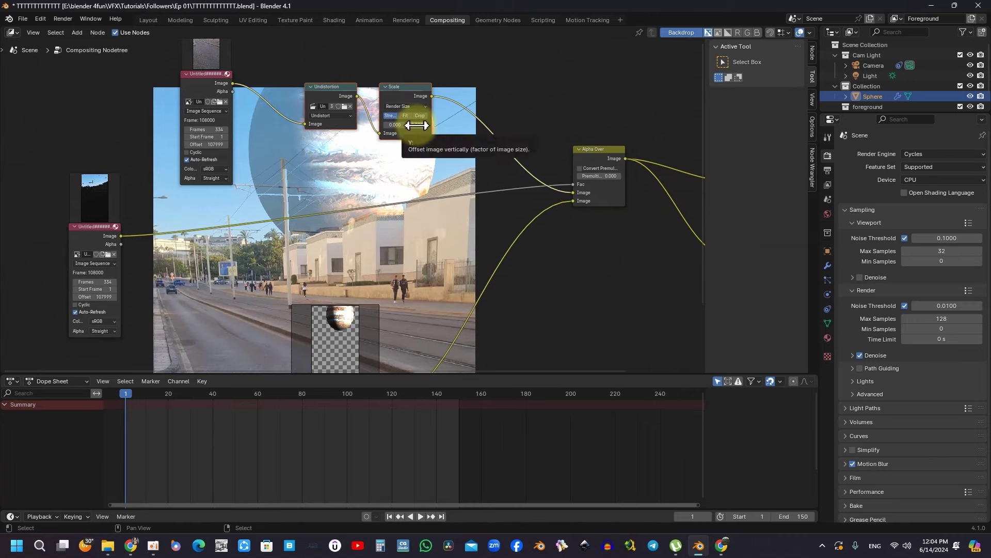
Duplicate the Undistortion and Scale nodes and route the mask through the copies into Alpha Over's Fac
key(shift+d)
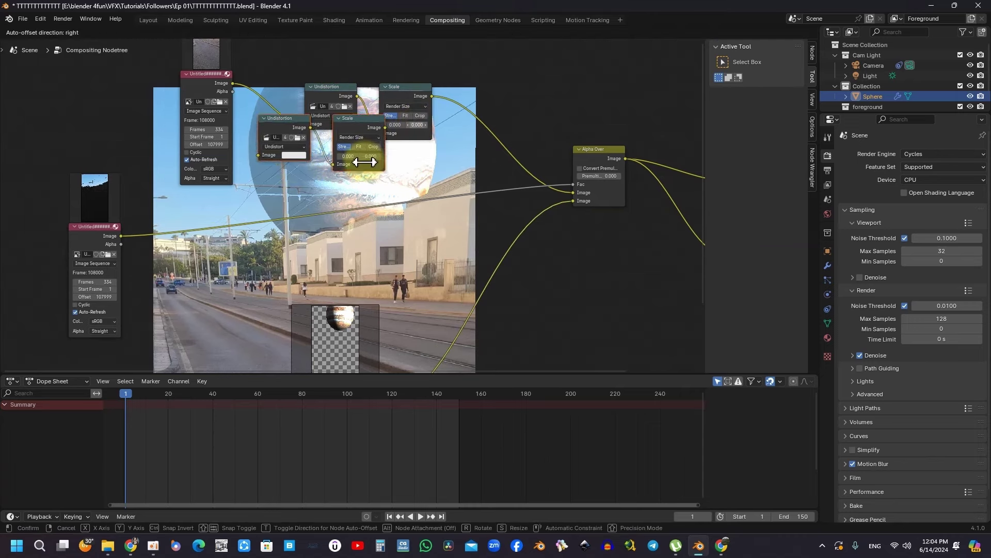
click(284, 249)
scroll(215, 232, up, 2)
drag(65, 238, 216, 248)
scroll(320, 233, down, 1)
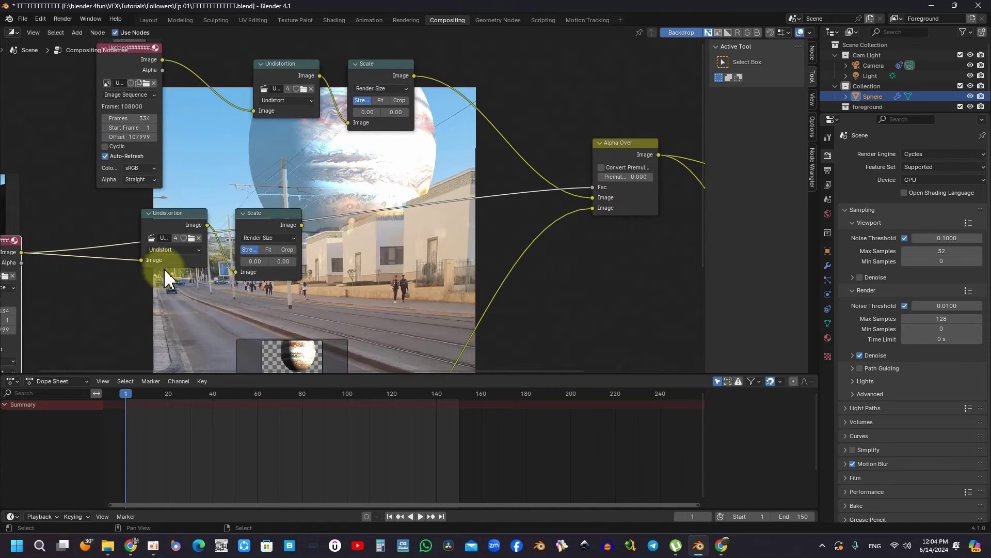
drag(302, 224, 592, 192)
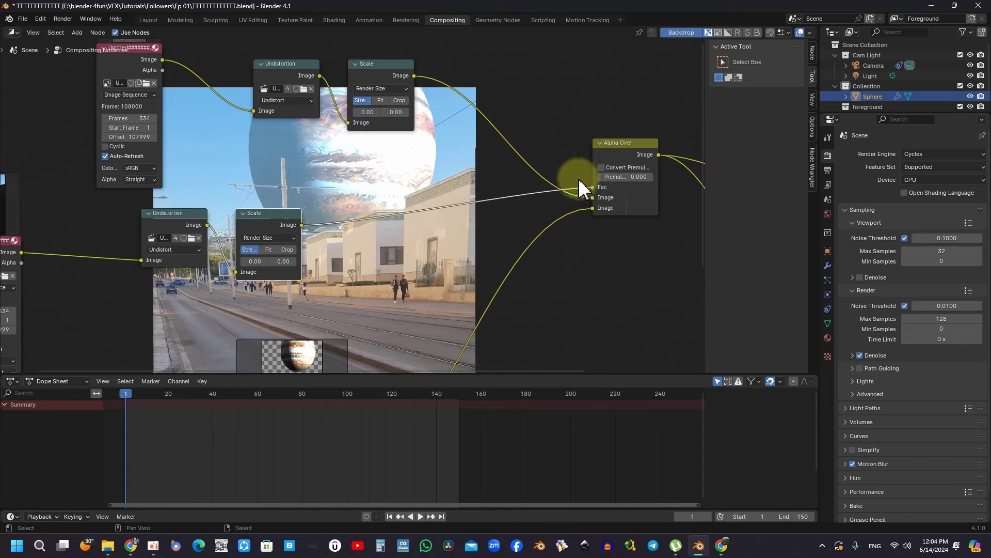
Line up the copied nodes and relink the second footage's Scale output as Alpha Over's factor
middle_drag(247, 139, 323, 145)
shift+scroll(351, 196, down, 2)
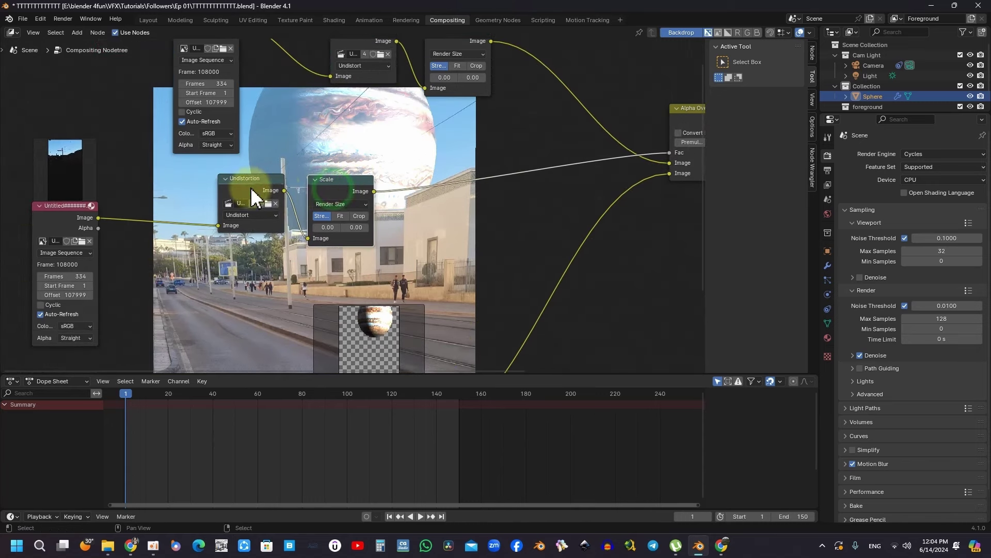
drag(255, 195, 160, 194)
click(333, 196)
drag(333, 196, 260, 196)
middle_drag(354, 137, 317, 137)
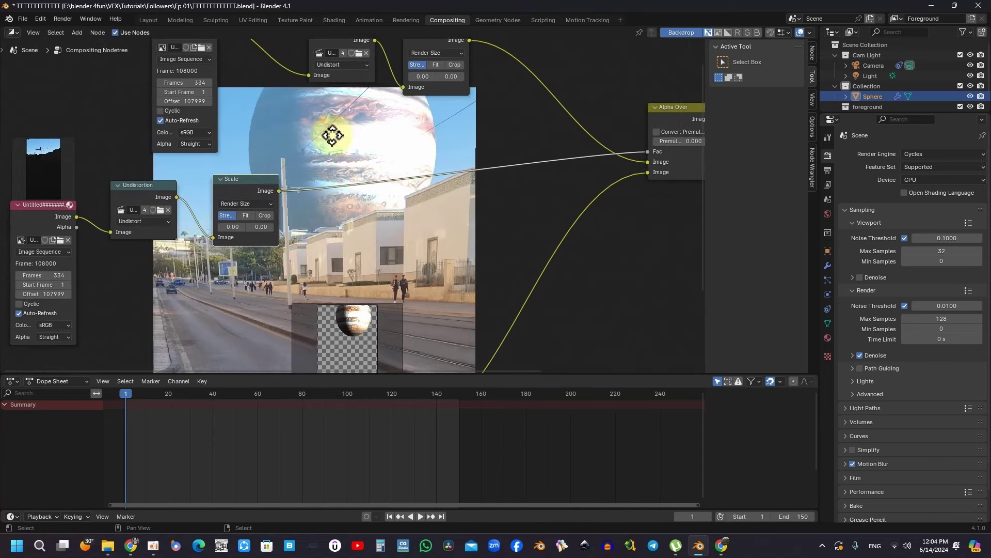
scroll(447, 171, down, 2)
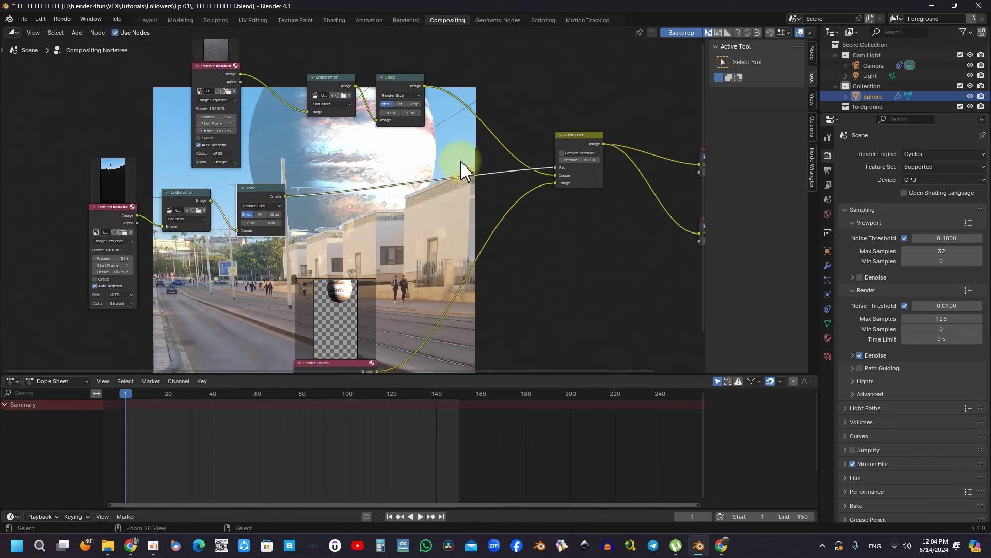
drag(460, 160, 439, 222)
drag(285, 196, 555, 167)
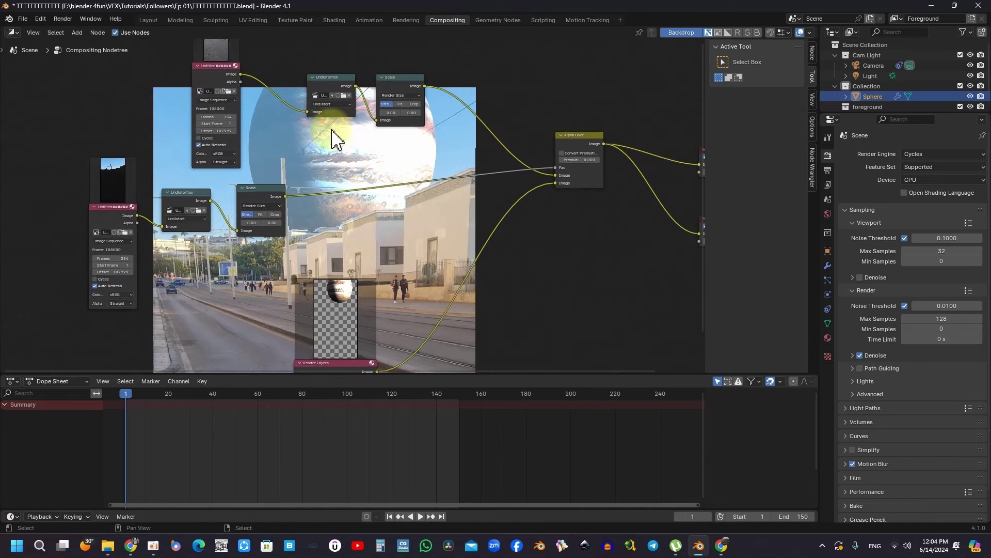
middle_drag(321, 157, 311, 153)
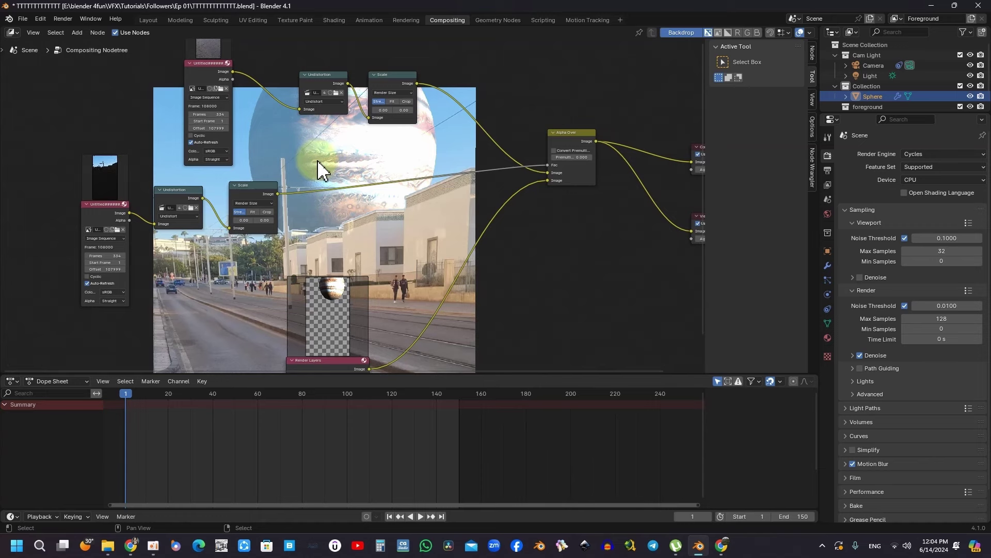
Insert a Color Ramp on the mask link and pull its stops in for a harder mask
key(shift+a)
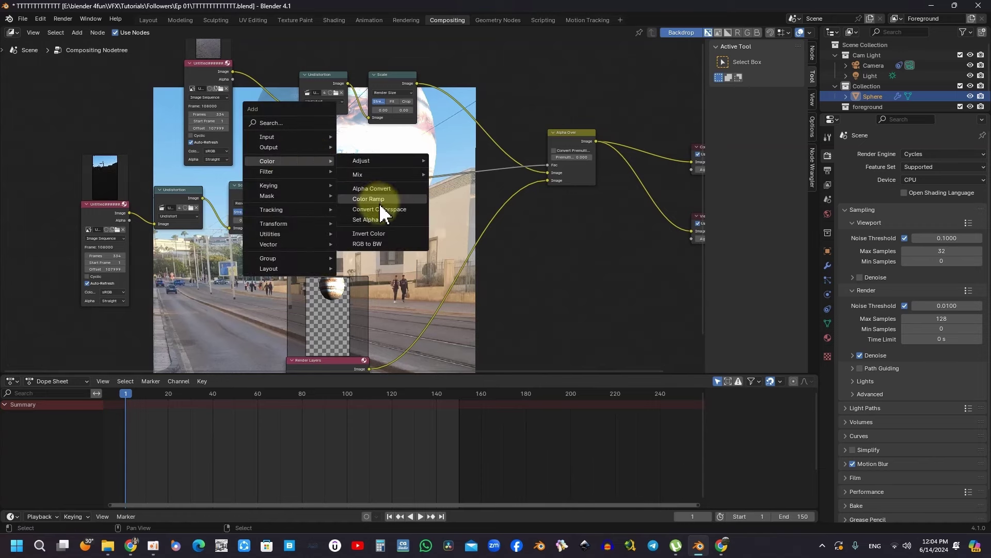
click(378, 200)
scroll(382, 187, up, 5)
click(382, 187)
scroll(482, 160, down, 3)
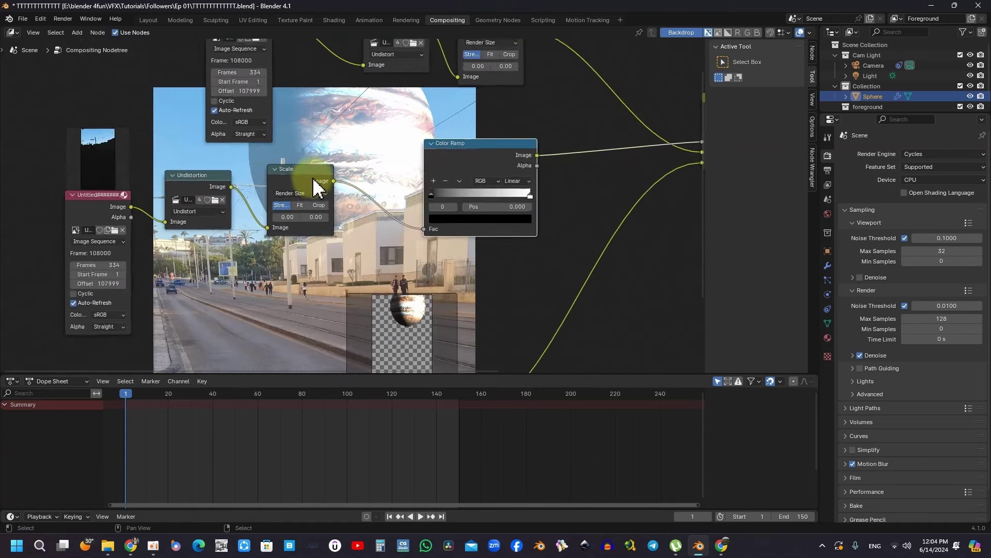
ctrl+shift+click(133, 212)
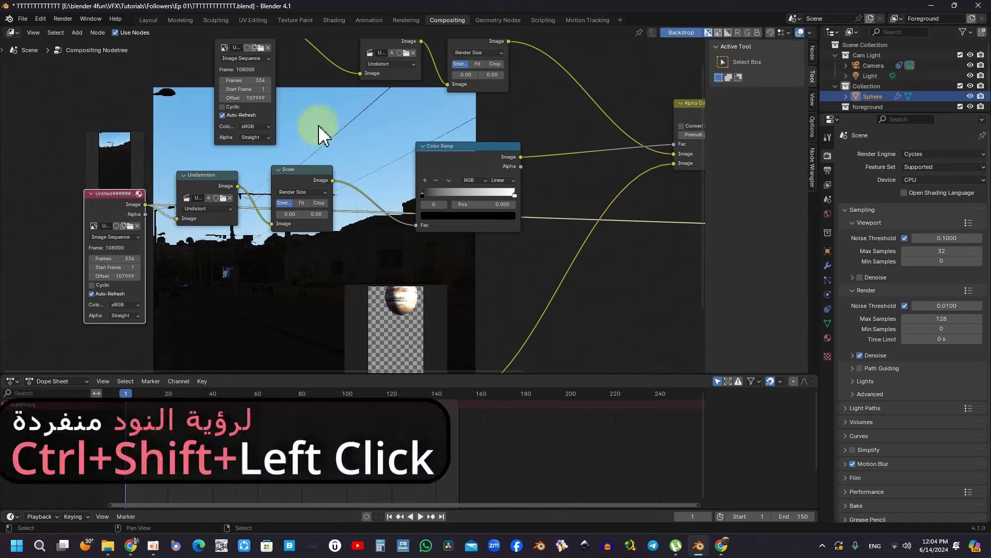
ctrl+shift+click(458, 170)
scroll(480, 178, up, 1)
drag(523, 198, 486, 199)
drag(407, 198, 417, 198)
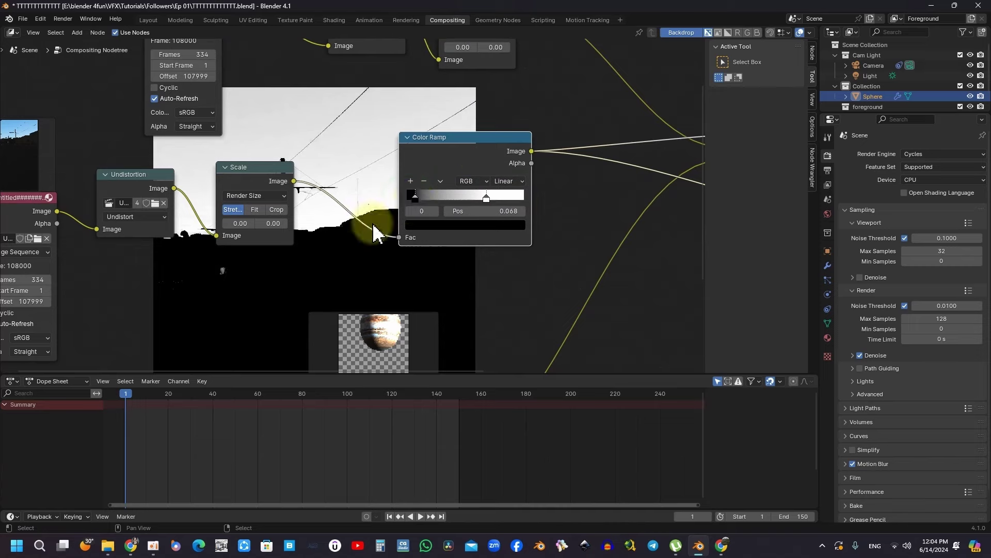
scroll(349, 200, down, 1)
scroll(371, 203, down, 1)
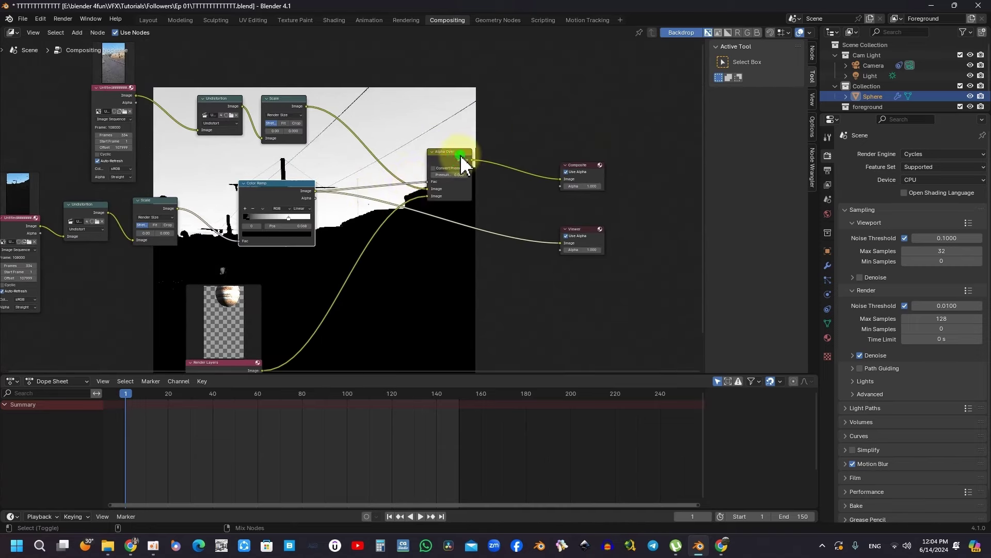
ctrl+shift+click(463, 165)
Set the Color Ramp to Ease interpolation with its white stop at 0.491, and save
middle_drag(339, 158, 403, 228)
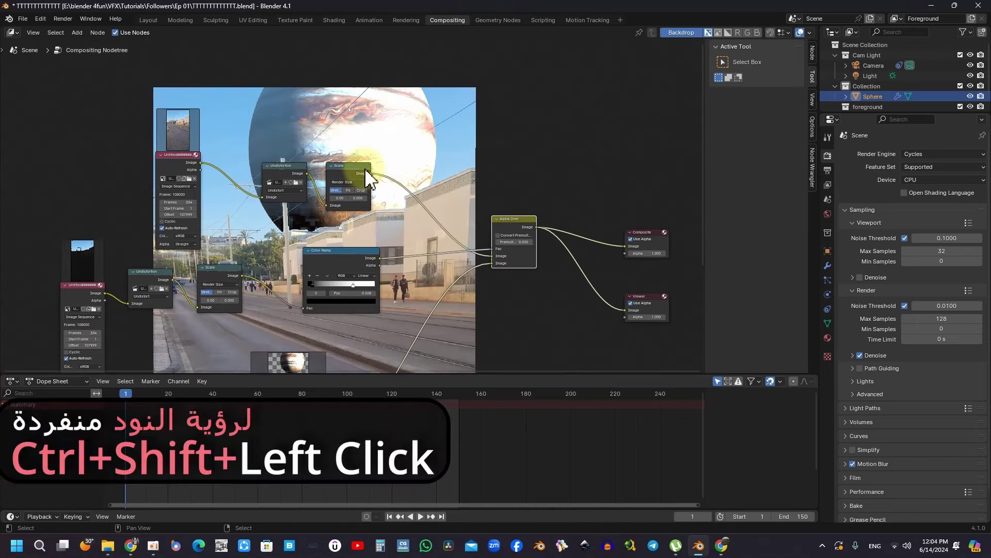
mouse_move(366, 176)
middle_down()
mouse_move(353, 186)
mouse_move(363, 177)
middle_up()
scroll(381, 195, up, 3)
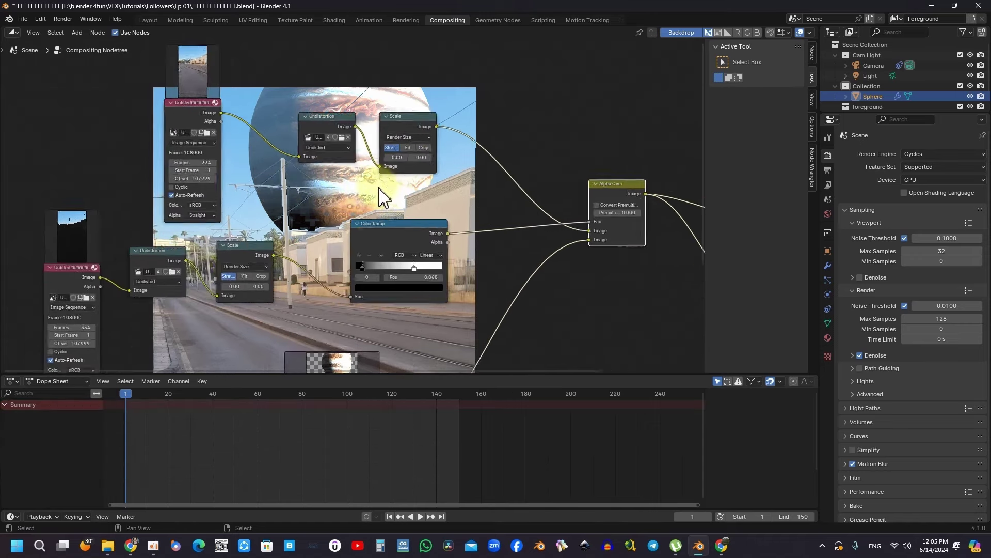
scroll(401, 202, up, 1)
click(478, 242)
click(473, 264)
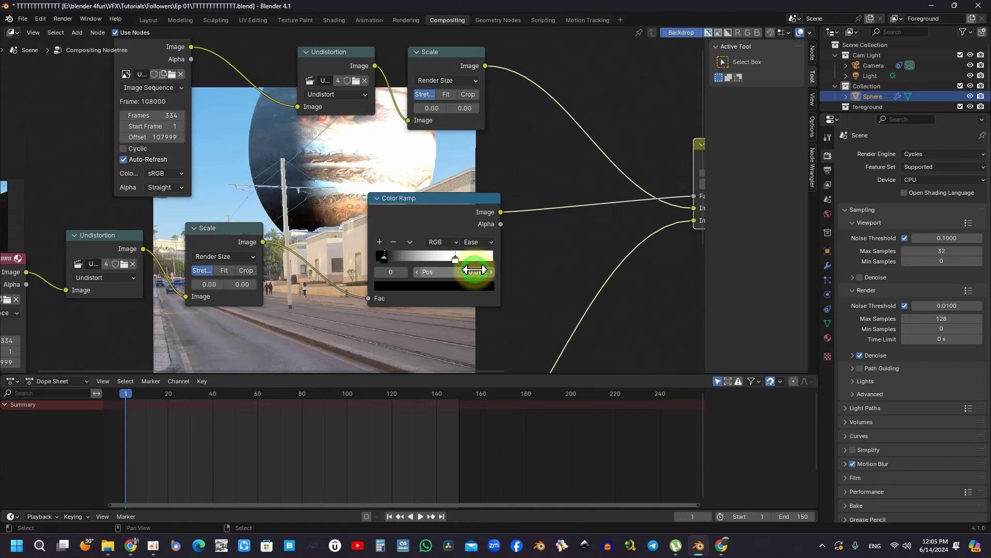
middle_drag(403, 213, 444, 238)
mouse_move(506, 263)
mouse_down()
mouse_move(526, 259)
mouse_move(500, 256)
mouse_up()
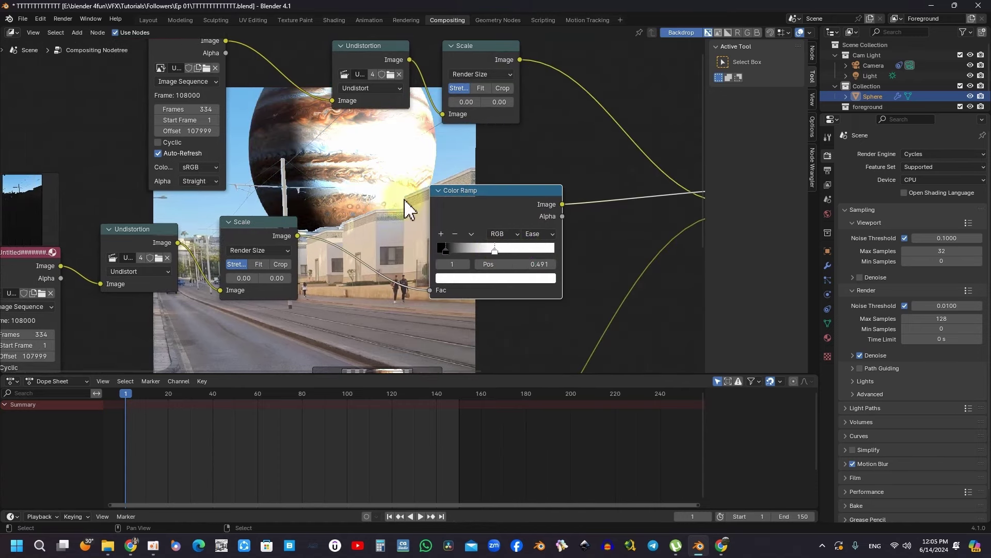
middle_drag(454, 233, 307, 170)
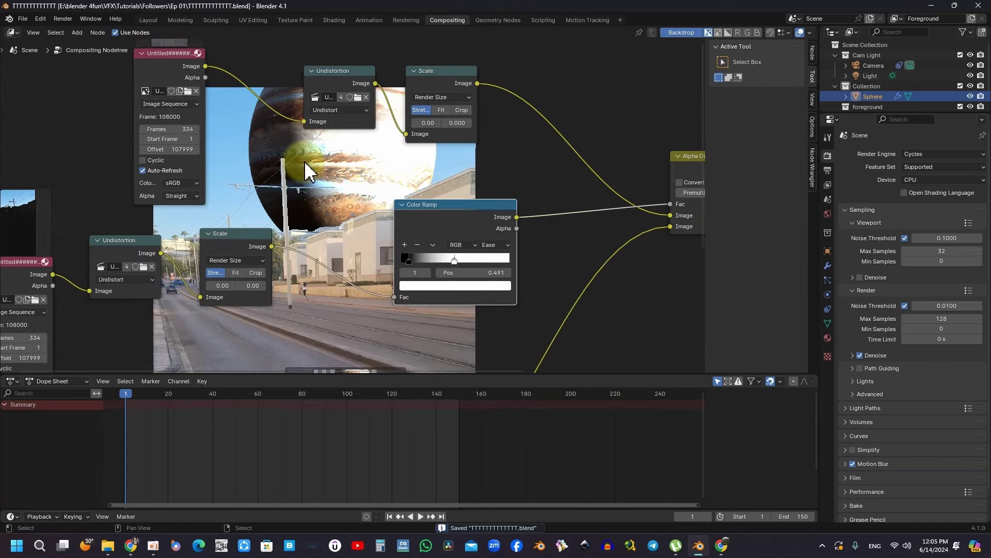
key(ctrl+s)
Move the Color Ramp aside and bring the Render Layers node into view for another node
scroll(315, 168, down, 2)
drag(431, 190, 391, 200)
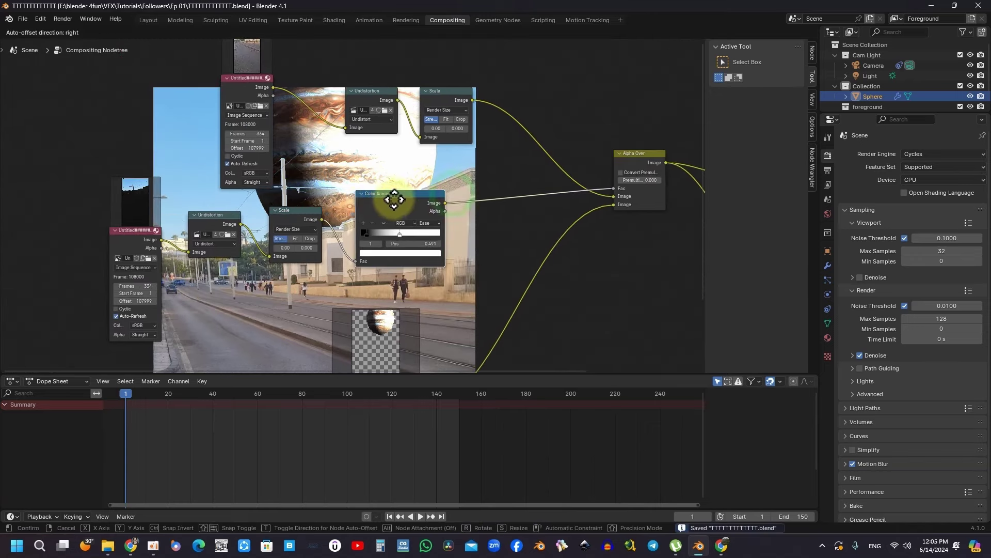
mouse_move(400, 266)
middle_down()
mouse_move(299, 221)
mouse_move(248, 227)
mouse_move(428, 177)
middle_up()
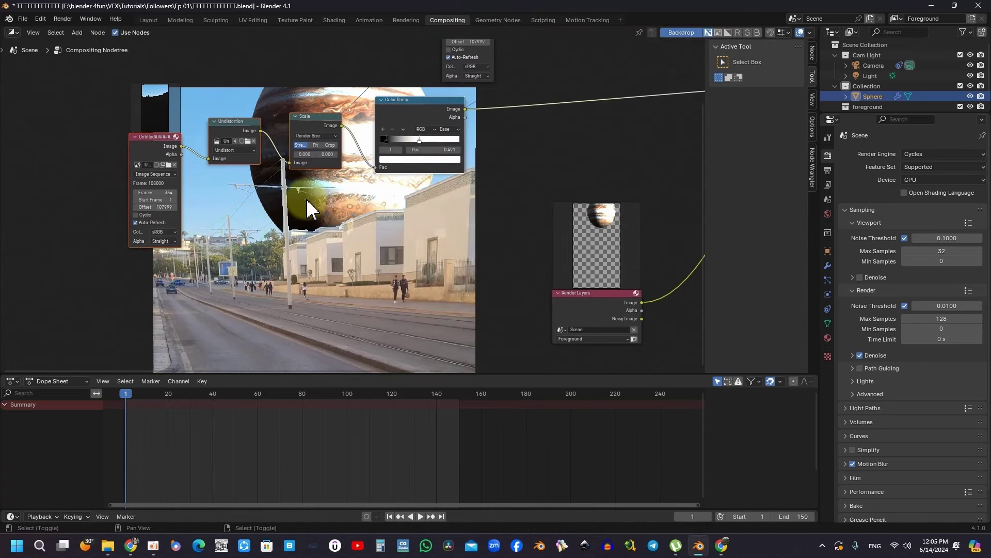
key(shift+a)
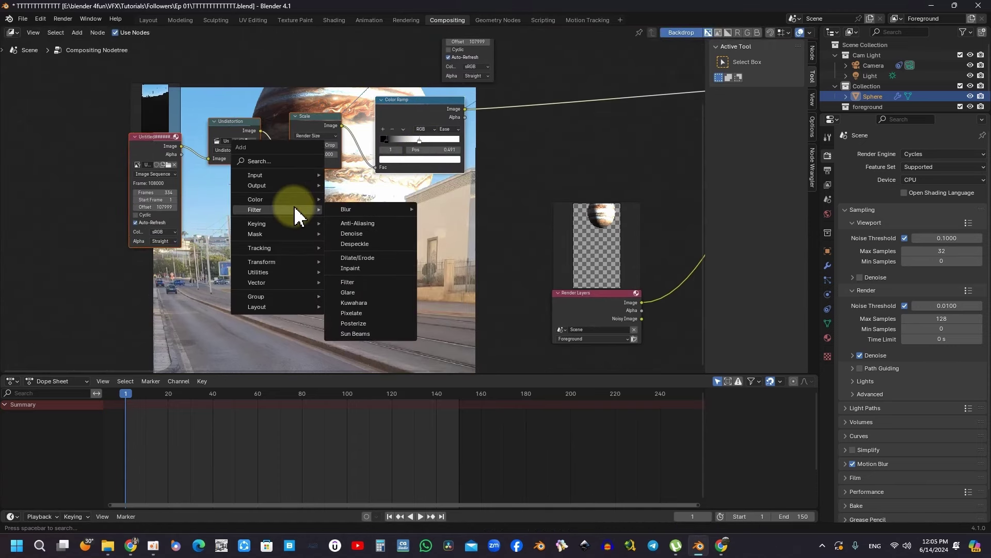
Add a Relative Blur after the Color Ramp with Y aspect correction and 30% X/Y size
mouse_move(364, 209)
click(449, 222)
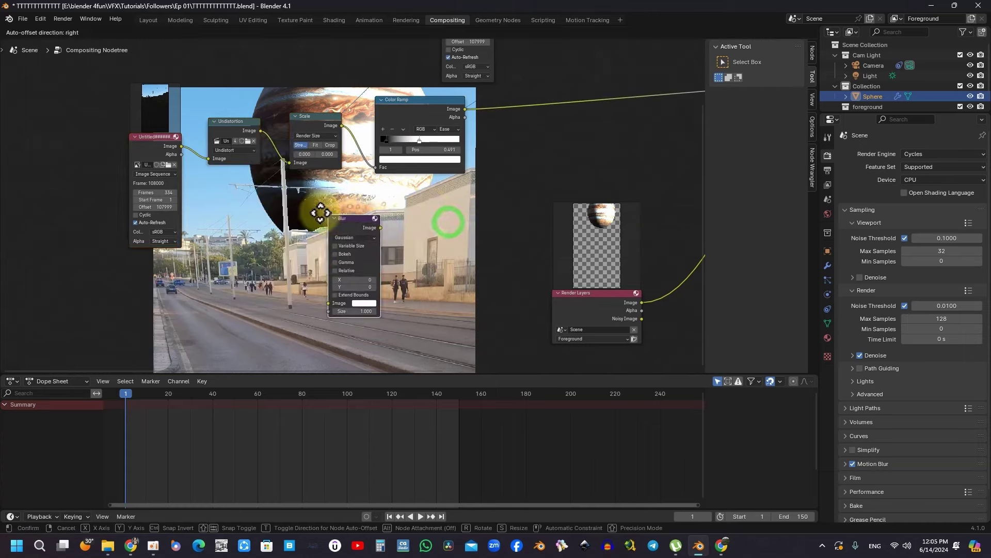
scroll(302, 229, up, 2)
click(299, 262)
click(293, 263)
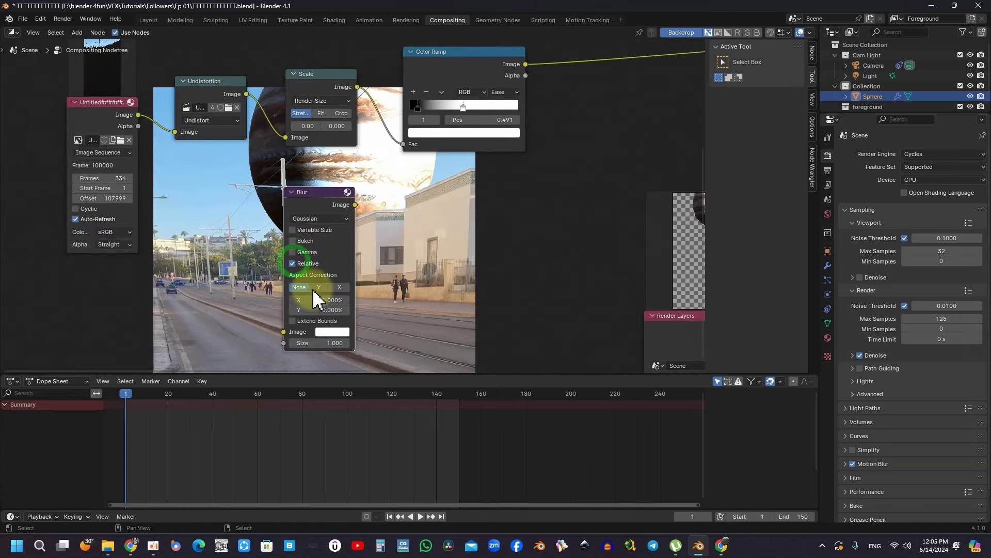
click(319, 287)
drag(315, 192, 504, 166)
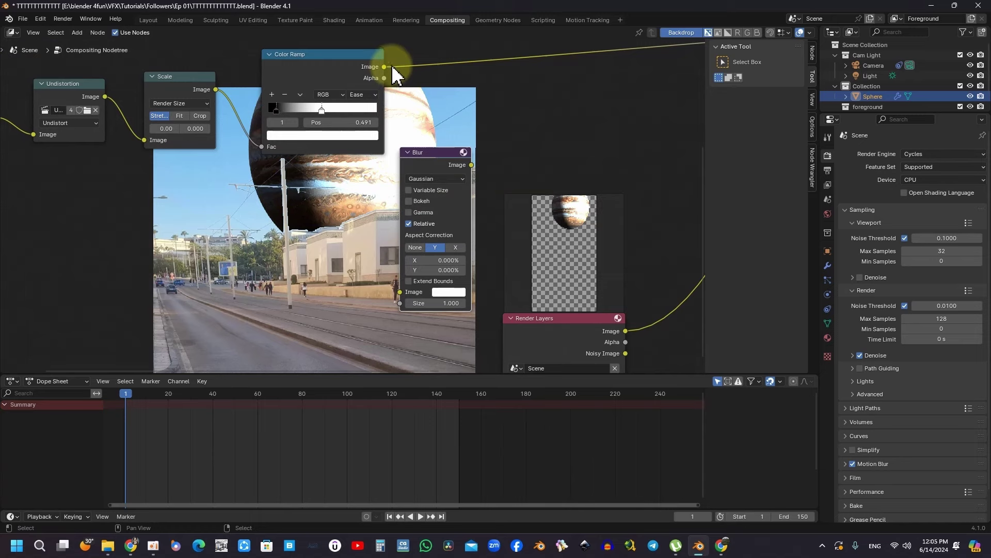
drag(386, 66, 399, 292)
scroll(406, 162, up, 2)
ctrl+shift+click(402, 162)
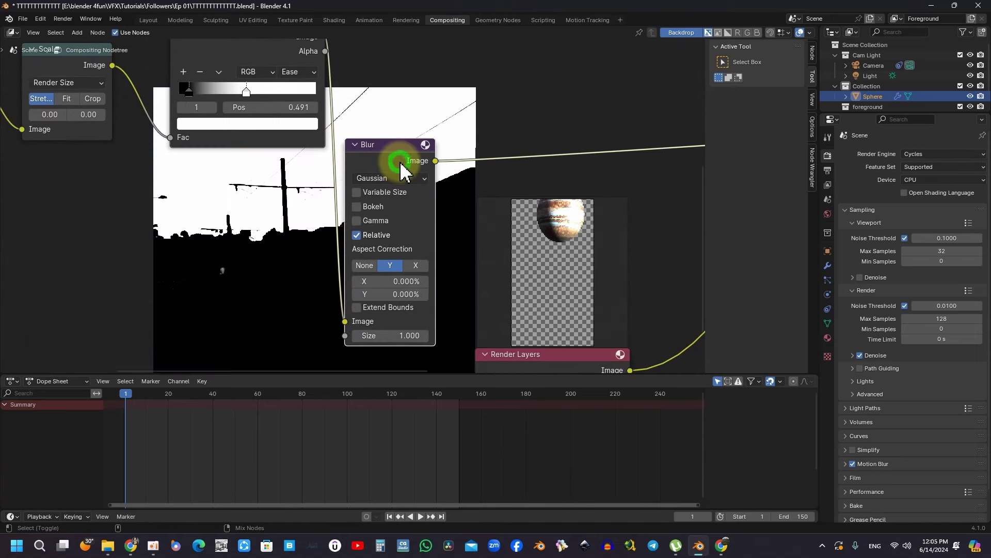
mouse_move(406, 165)
middle_down()
mouse_move(509, 156)
mouse_move(533, 141)
middle_up()
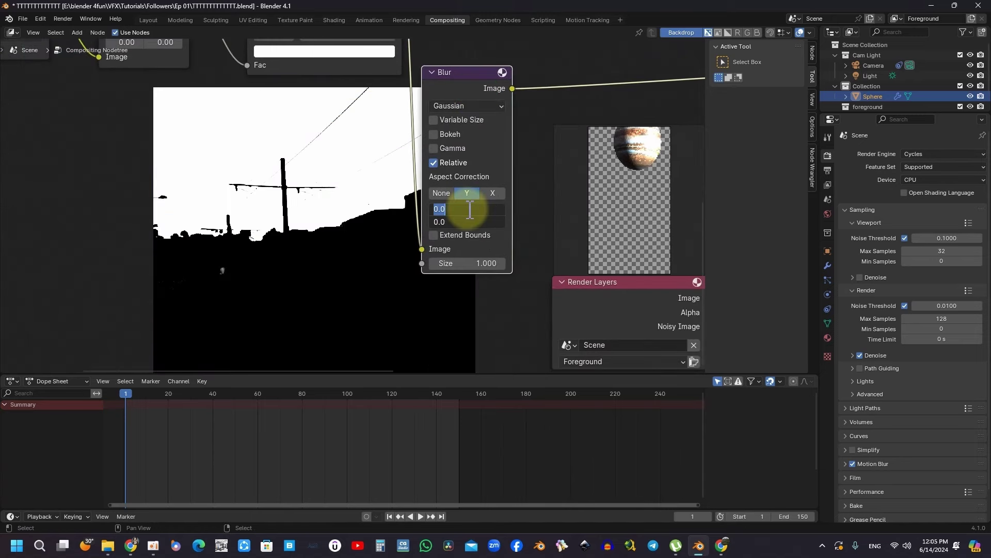
text(30)
key(Return)
Add a Transform node after the Blur with Y offset 70, then duplicate the first Color Ramp
scroll(316, 194, down, 2)
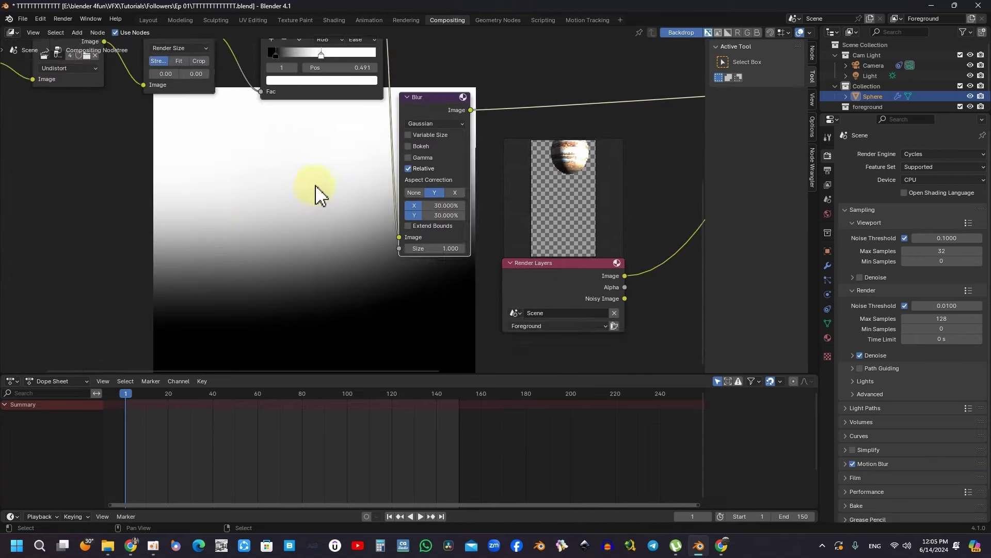
scroll(316, 221, down, 1)
scroll(332, 239, down, 1)
scroll(348, 225, down, 1)
key(shift+a)
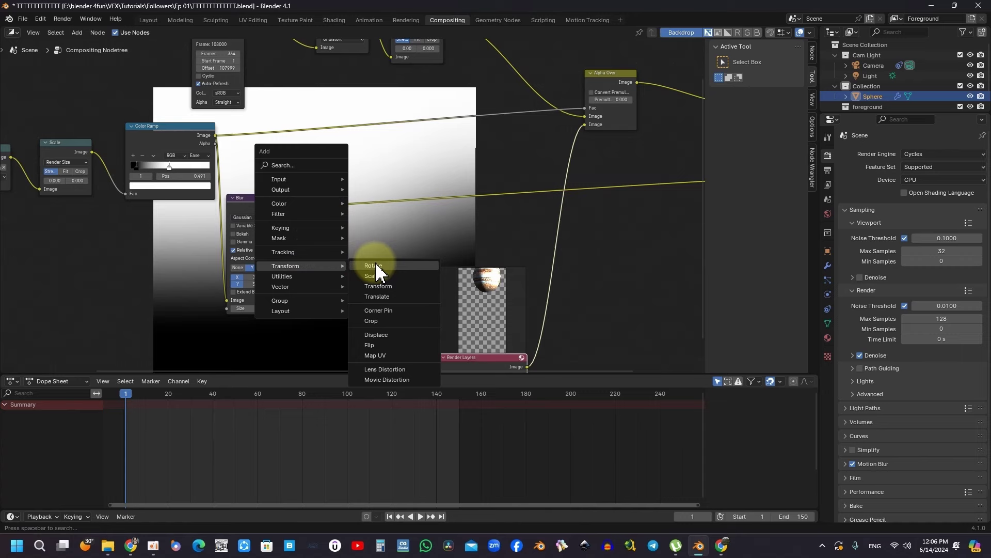
click(380, 286)
click(354, 178)
scroll(357, 207, up, 3)
click(406, 236)
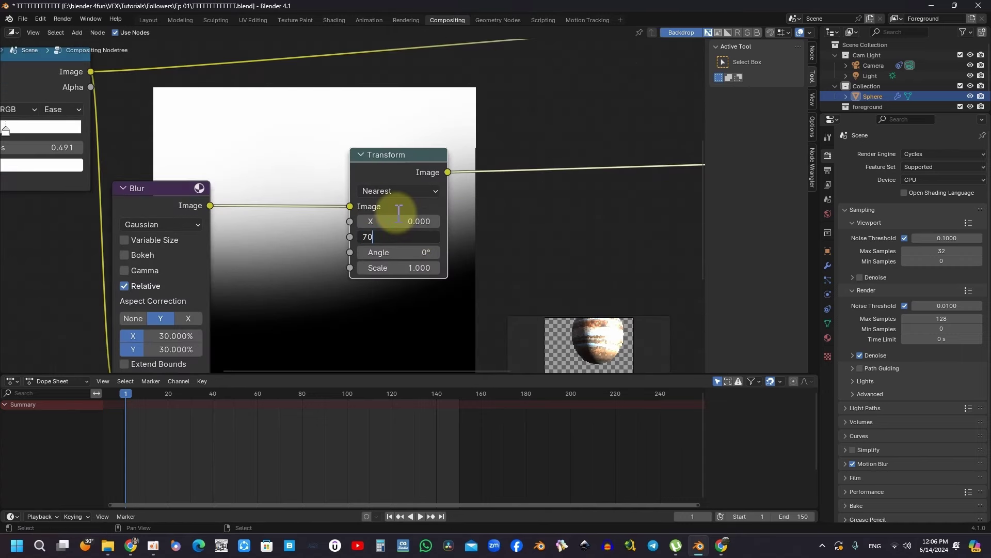
key(Return)
scroll(377, 212, down, 2)
middle_drag(288, 188, 320, 209)
click(48, 122)
key(shift+d)
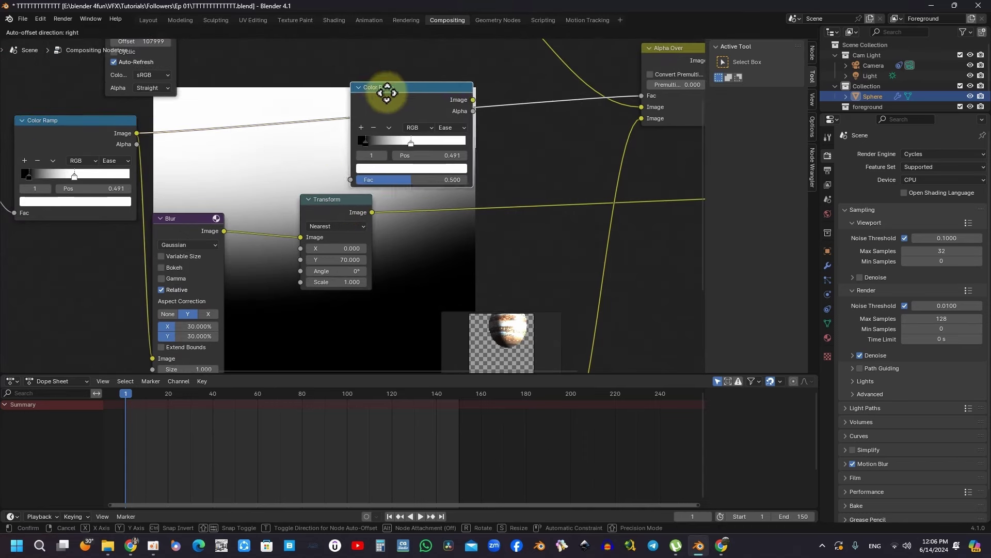
Place the Color Ramp copy before Alpha Over, reset it, and set Ease with black stop 0.064
click(453, 150)
scroll(452, 152, up, 2)
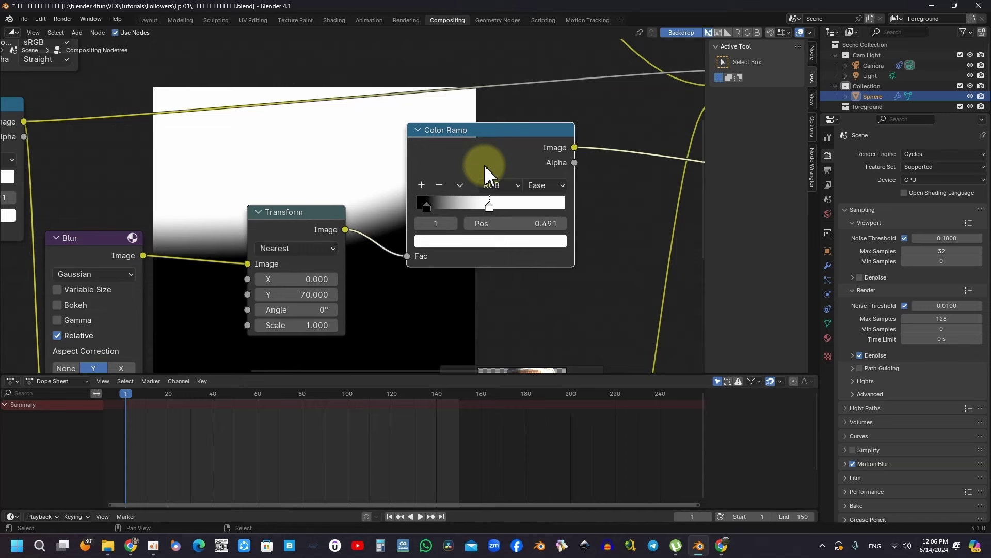
key(BackSpace)
scroll(570, 204, up, 2)
scroll(577, 210, up, 1)
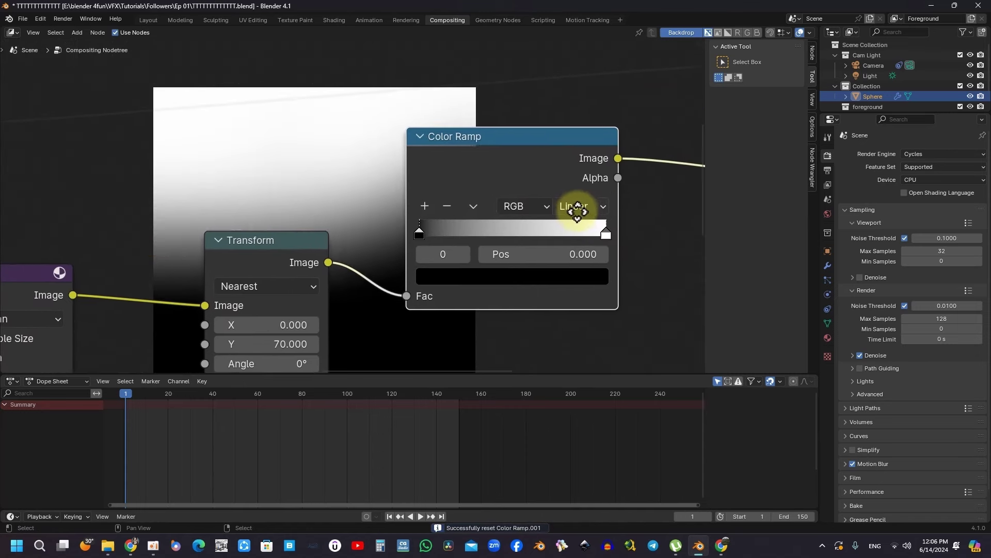
click(578, 212)
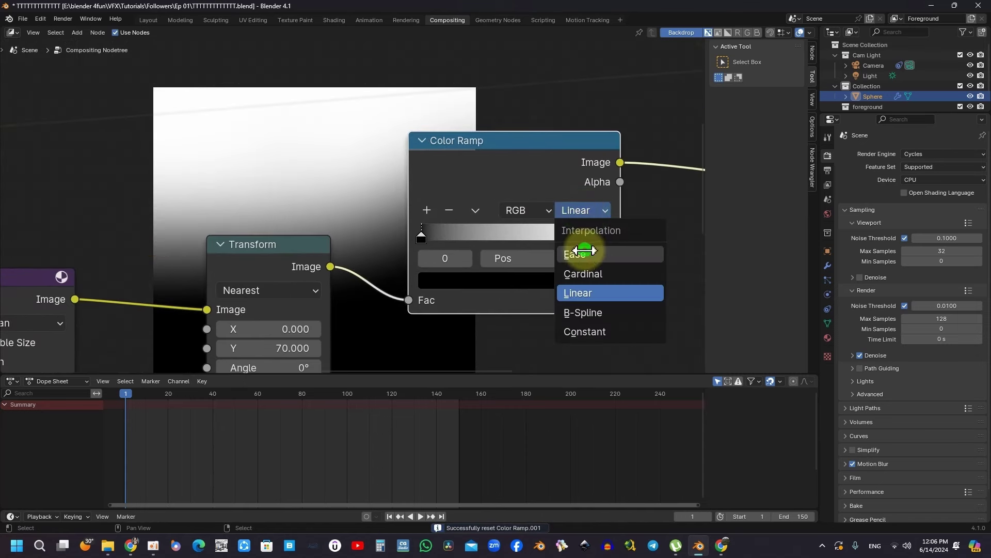
click(584, 252)
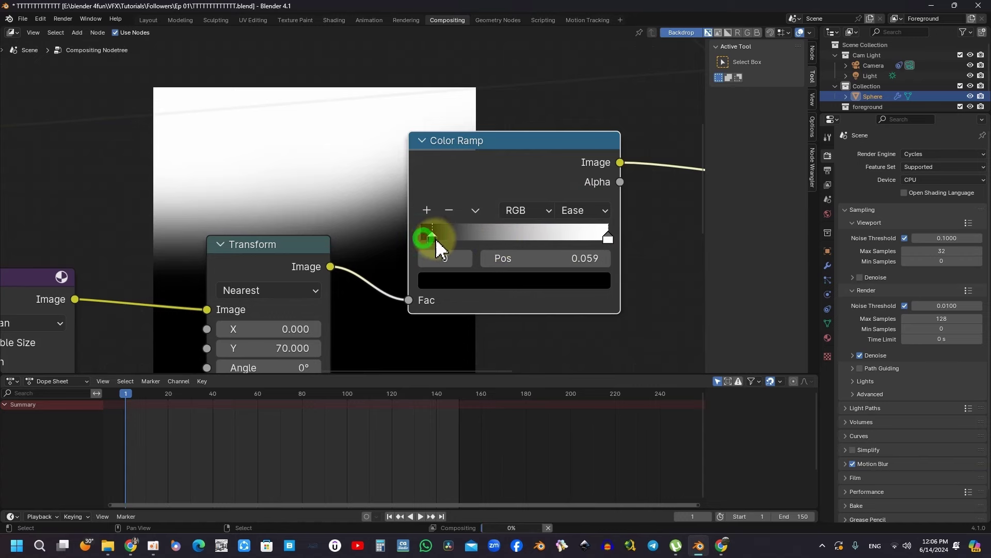
drag(435, 237, 437, 236)
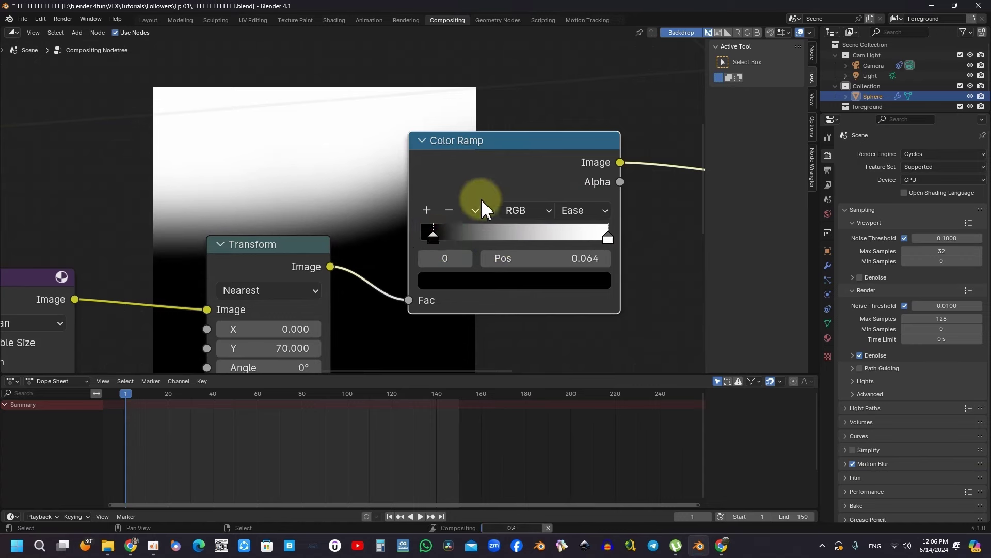
scroll(483, 209, down, 4)
Connect the gradient to Alpha Over's Fac and combine the two Color Ramp masks with a Mix node
middle_drag(565, 196, 422, 219)
drag(413, 206, 506, 160)
ctrl+shift+click(546, 130)
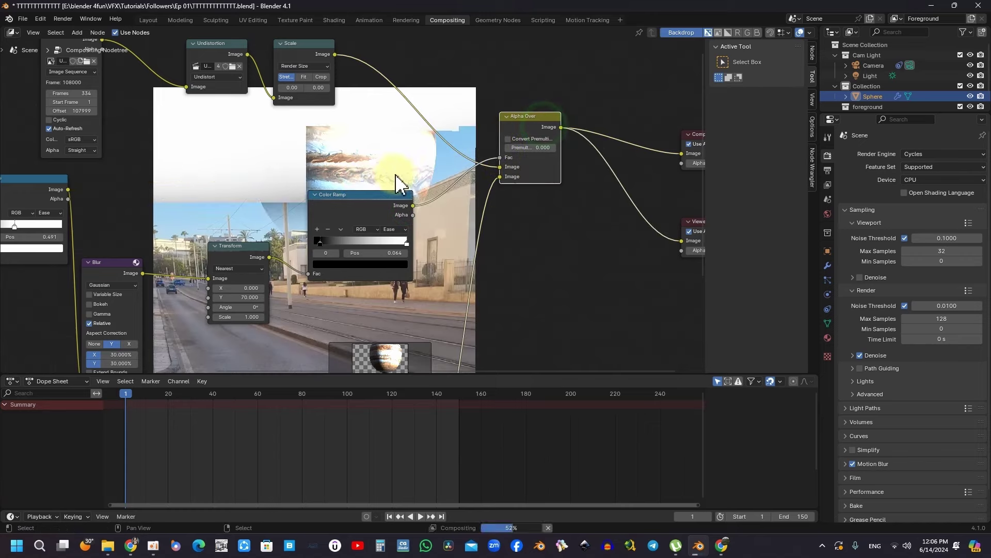
middle_drag(396, 182, 387, 199)
mouse_move(372, 222)
mouse_down()
mouse_move(264, 259)
mouse_move(228, 260)
mouse_up()
middle_drag(129, 213, 173, 223)
click(129, 212)
click(396, 241)
ctrl+shift+right_drag(110, 205, 396, 246)
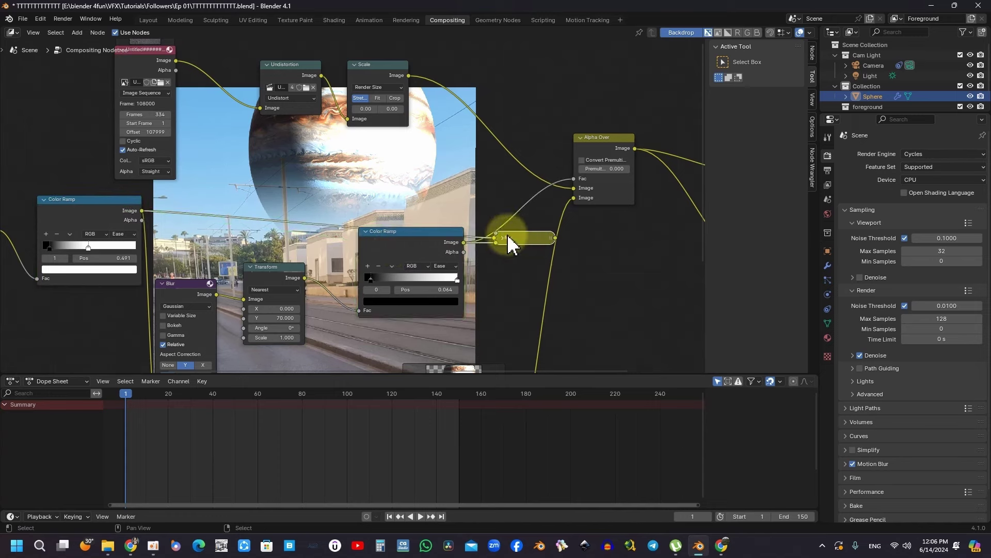
Expand the Mix node, move it higher, and set its blend mode to Multiply
scroll(508, 243, up, 2)
click(448, 241)
drag(448, 235, 453, 151)
click(455, 179)
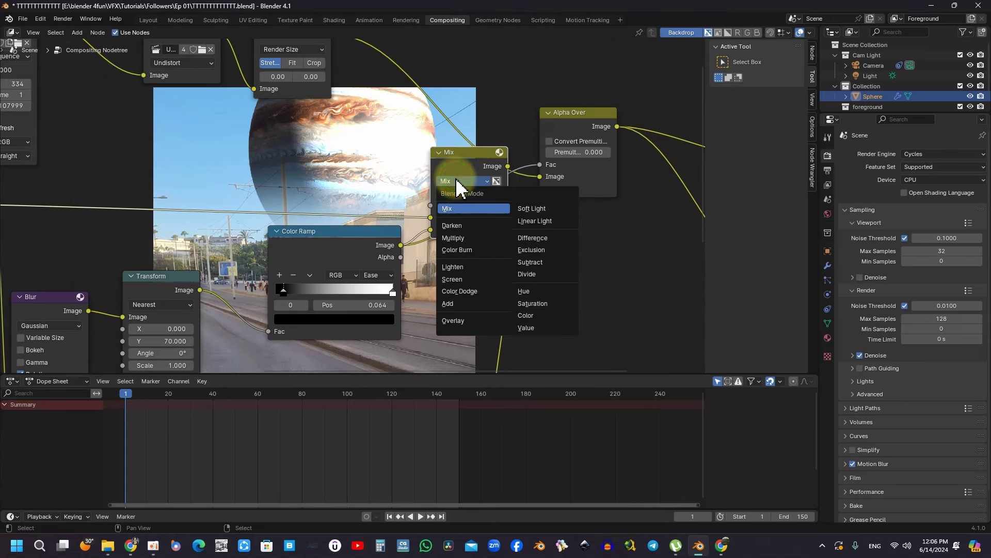
click(453, 238)
Move the gradient Color Ramp's black stop to 0.173
middle_drag(499, 197, 436, 240)
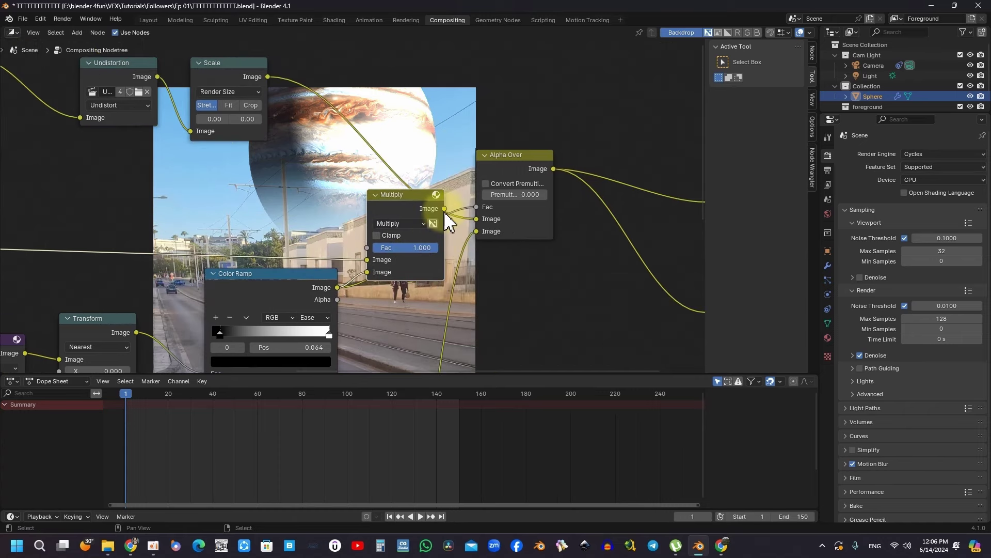
middle_drag(465, 191, 491, 201)
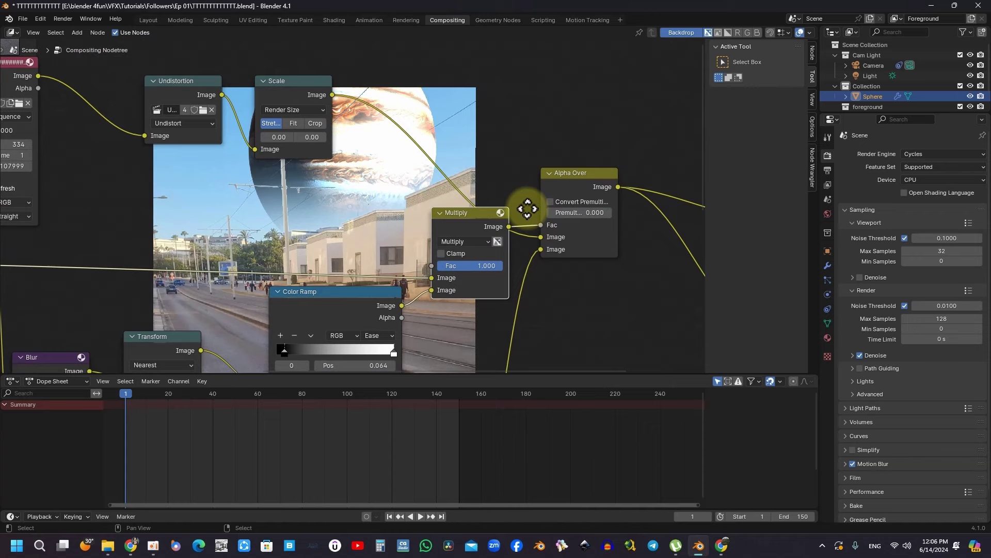
scroll(432, 200, down, 2)
scroll(372, 194, up, 2)
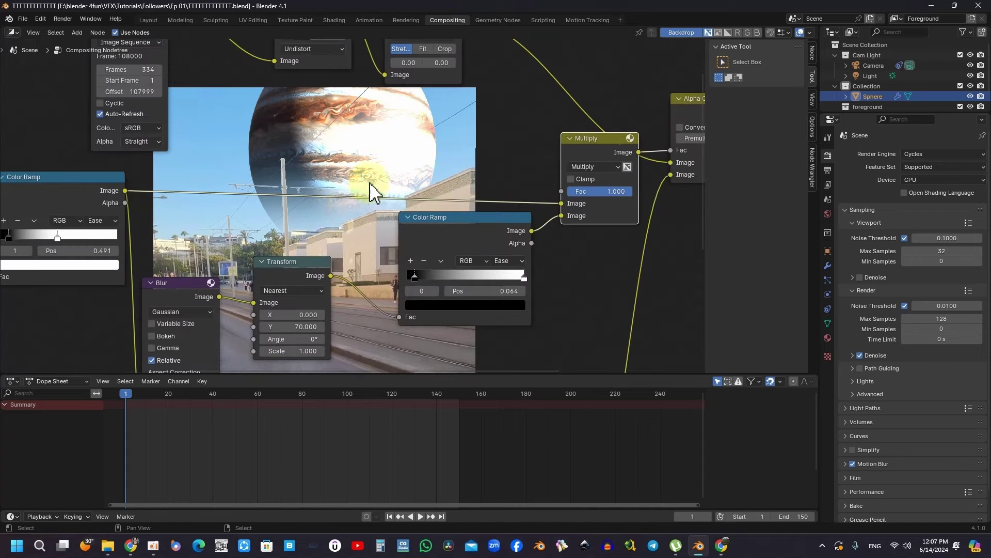
middle_drag(376, 216, 390, 208)
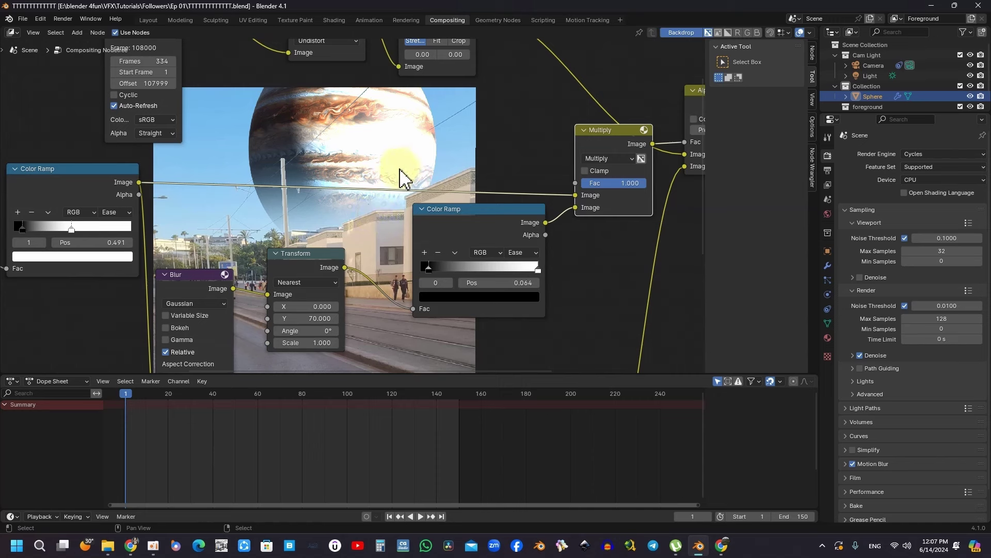
drag(431, 268, 445, 271)
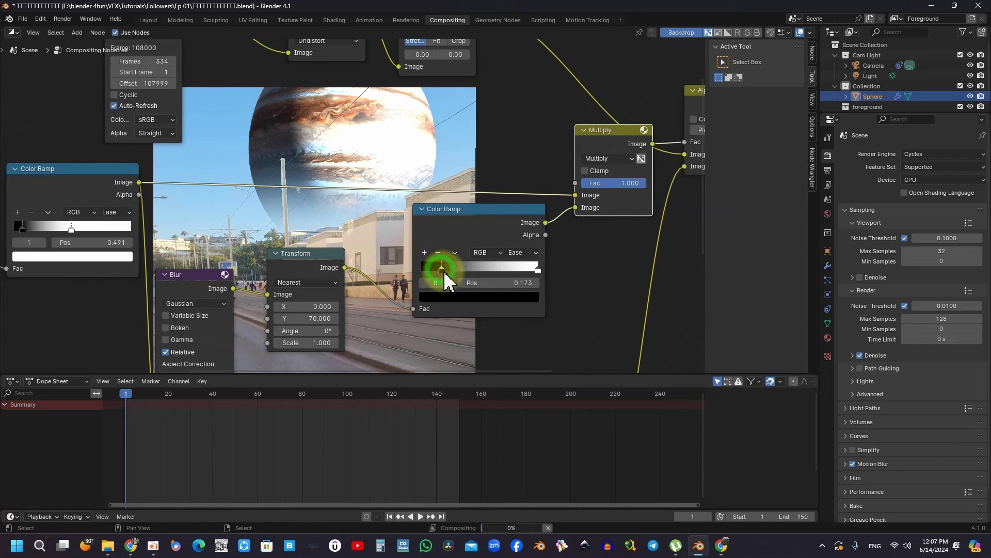
Set the Transform node's Y offset to 120
mouse_move(326, 306)
middle_down()
mouse_move(361, 255)
mouse_move(328, 348)
mouse_move(328, 317)
middle_up()
click(358, 266)
text(0)
key(Return)
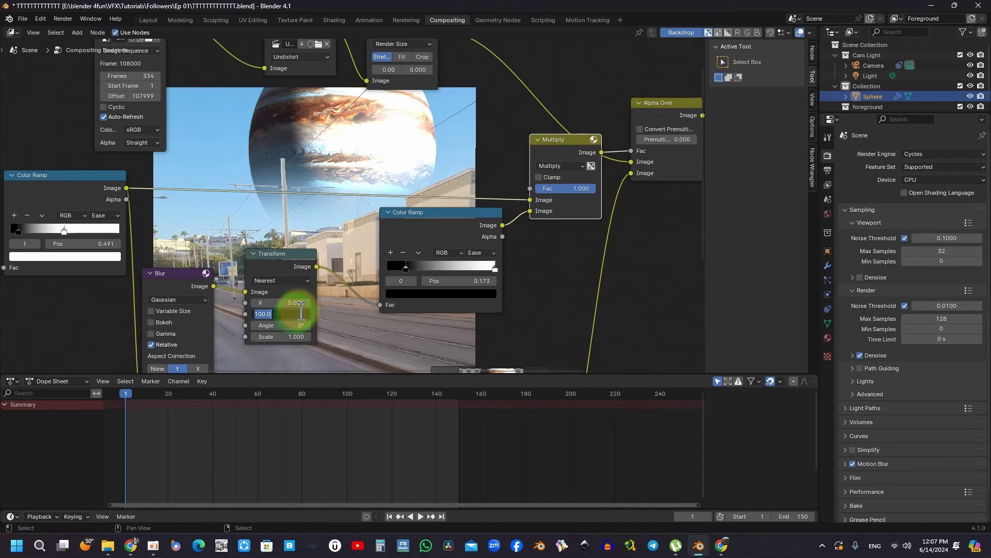
key(Return)
Tidy the node graph by moving Render Layers and the right Color Ramp further left
scroll(413, 182, down, 1)
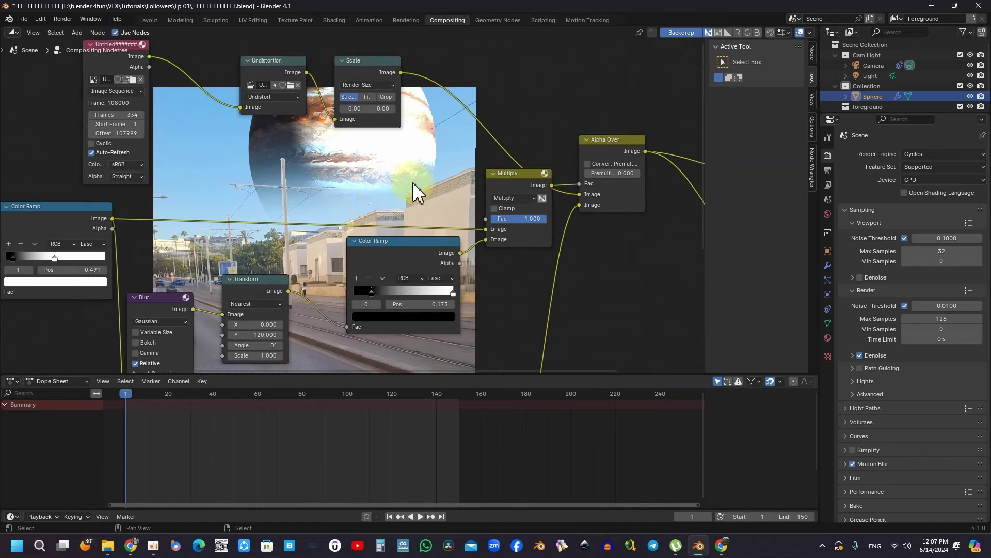
scroll(380, 194, down, 2)
middle_drag(383, 188, 391, 109)
scroll(388, 155, down, 1)
mouse_move(405, 289)
mouse_down()
mouse_move(292, 334)
mouse_move(246, 339)
mouse_up()
middle_drag(349, 216, 363, 272)
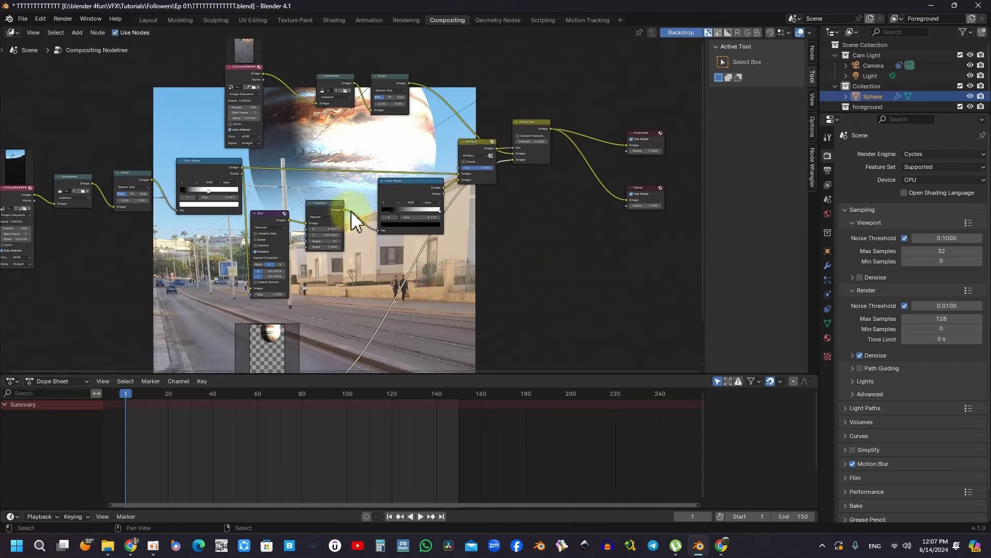
middle_drag(351, 209, 391, 235)
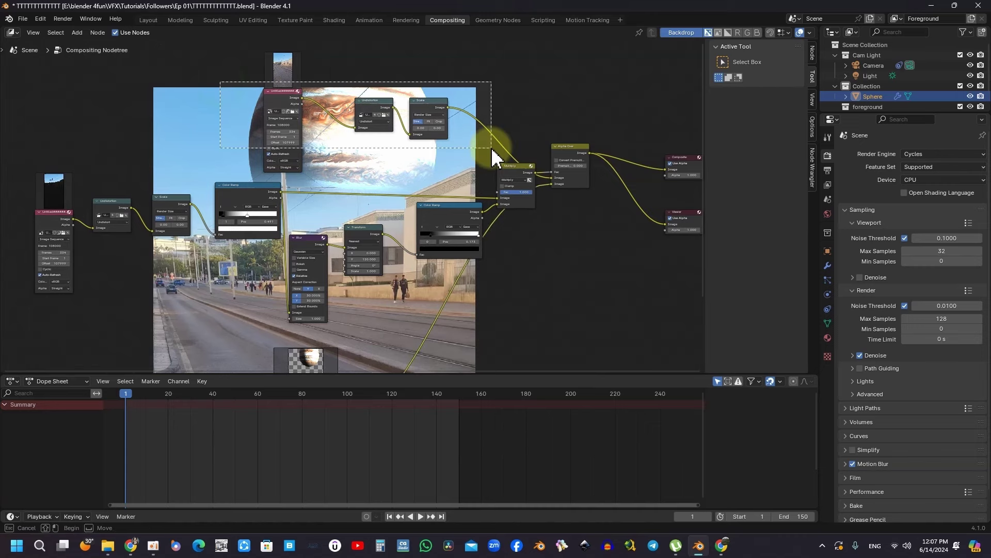
middle_drag(402, 127, 416, 131)
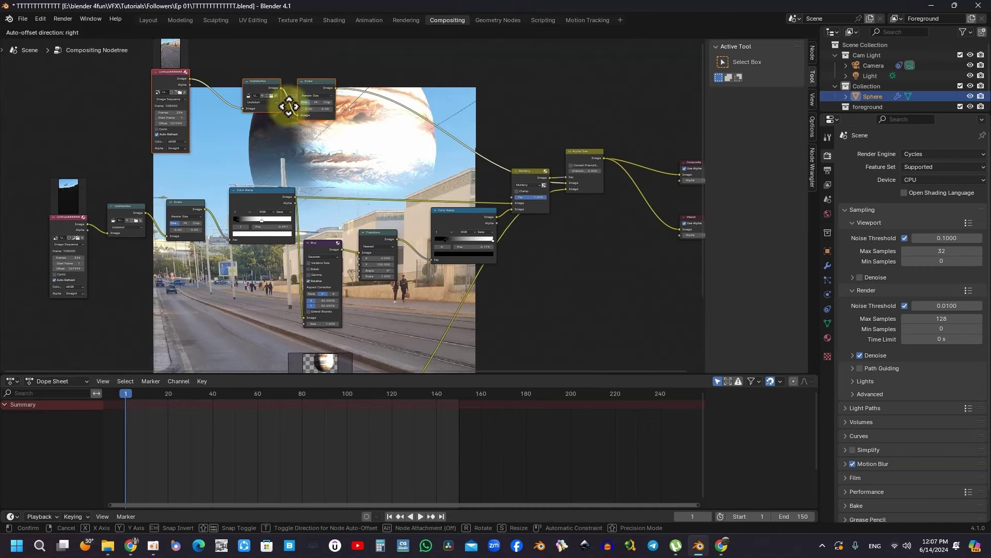
mouse_move(415, 250)
middle_down()
mouse_move(369, 162)
mouse_move(375, 144)
middle_up()
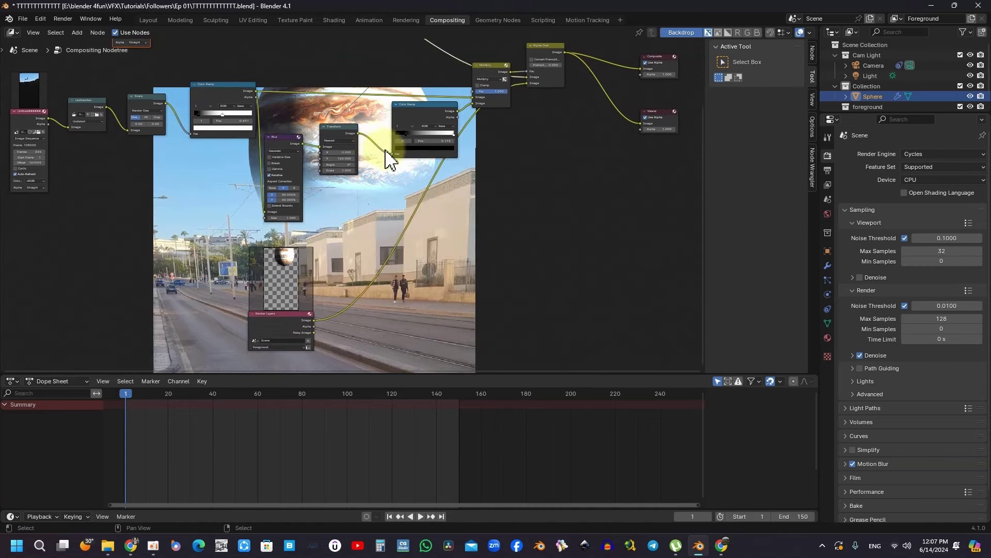
drag(399, 137, 336, 133)
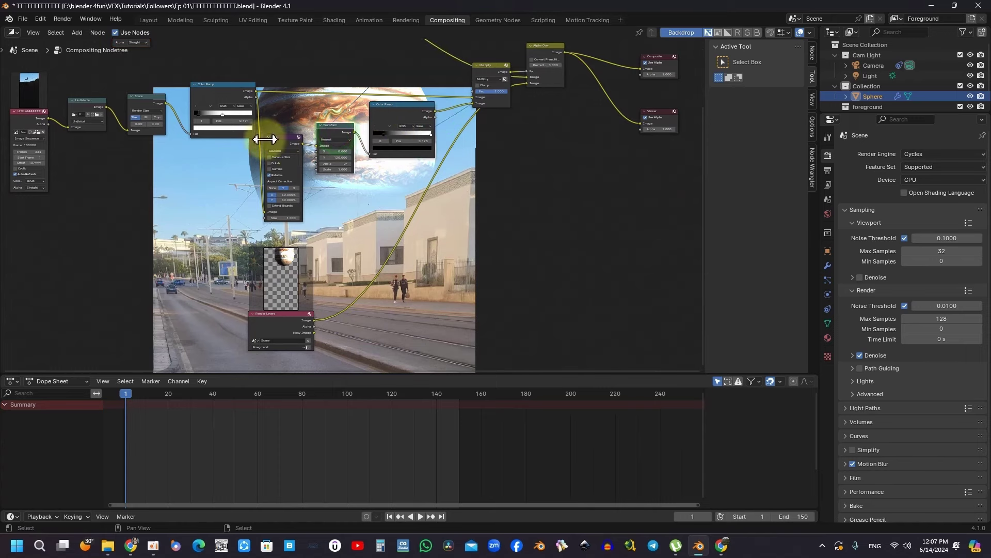
Shift the left node group aside and add a Mix Color node to the graph
scroll(210, 98, down, 2)
mouse_move(62, 93)
mouse_down()
mouse_move(376, 155)
mouse_move(287, 148)
mouse_up()
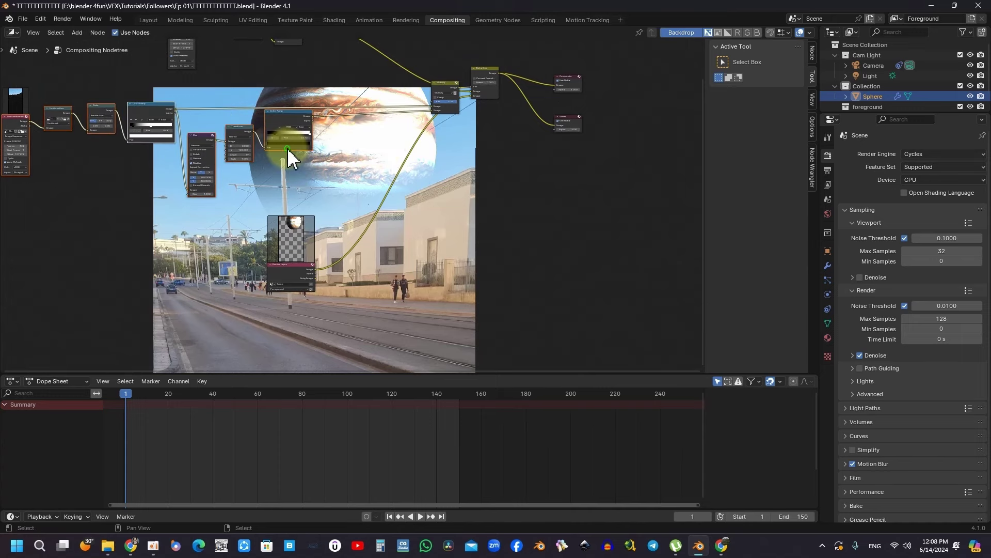
middle_drag(272, 222, 274, 271)
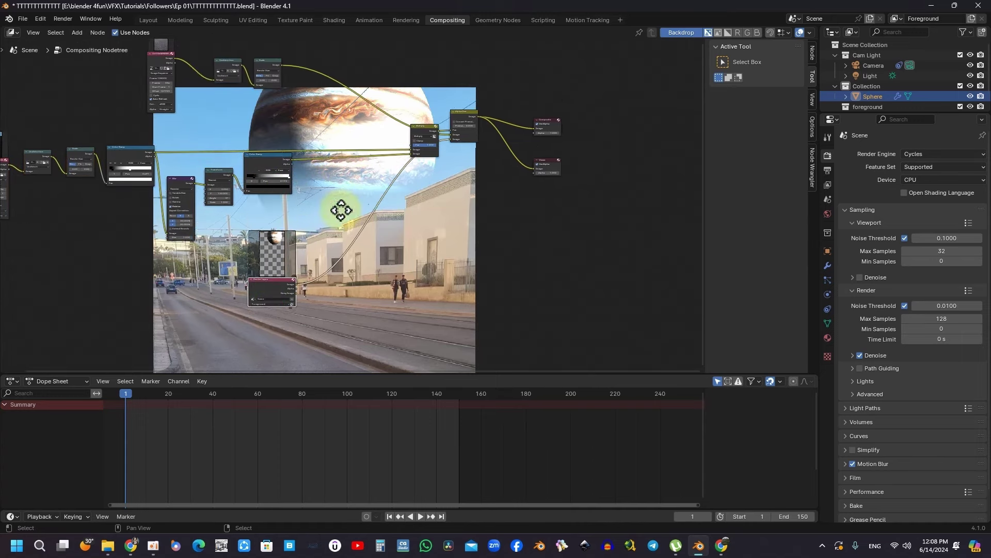
key(shift+a)
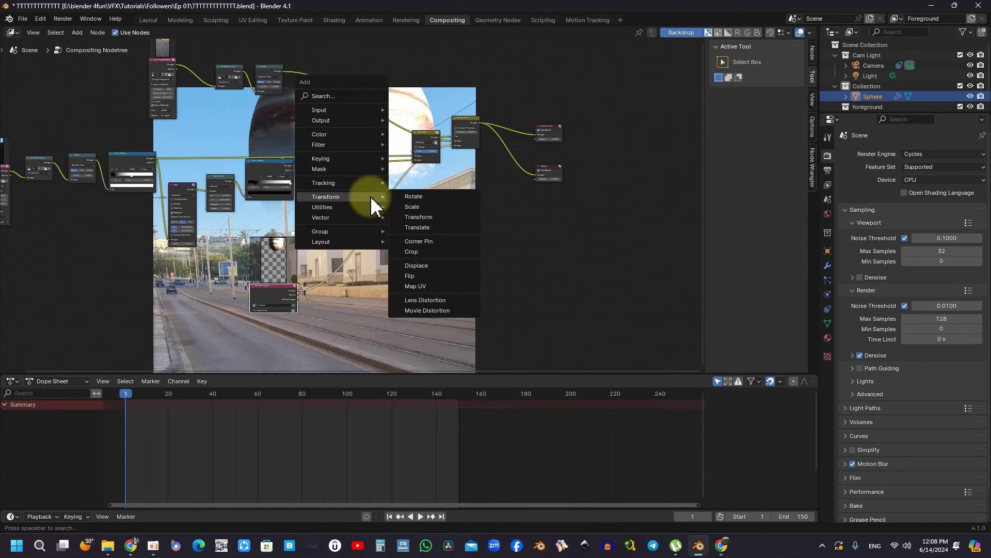
mouse_move(320, 134)
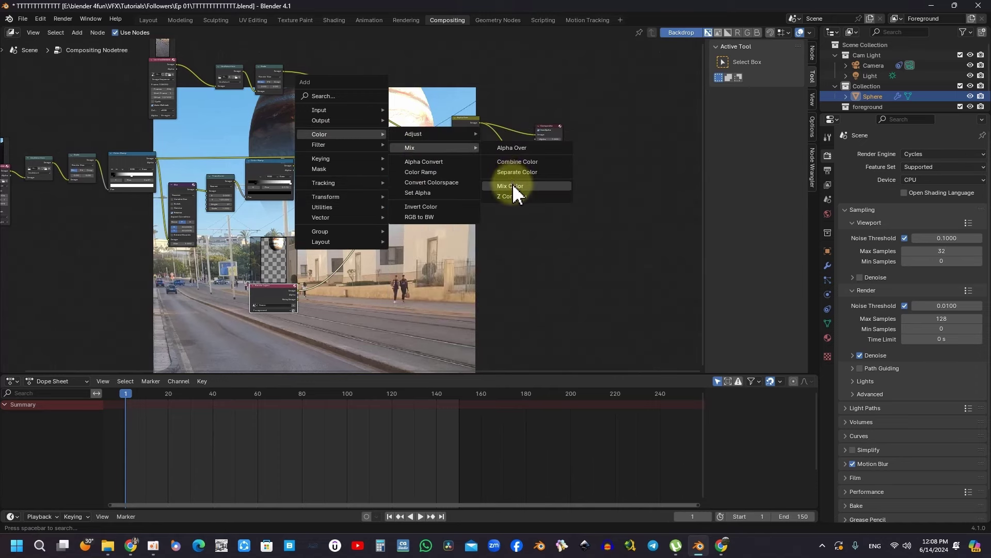
click(536, 189)
click(369, 237)
Wire the Render Layers image and the scaled street footage into the new Mix node
scroll(339, 290, up, 2)
scroll(339, 282, up, 1)
drag(262, 298, 398, 258)
scroll(327, 104, down, 4)
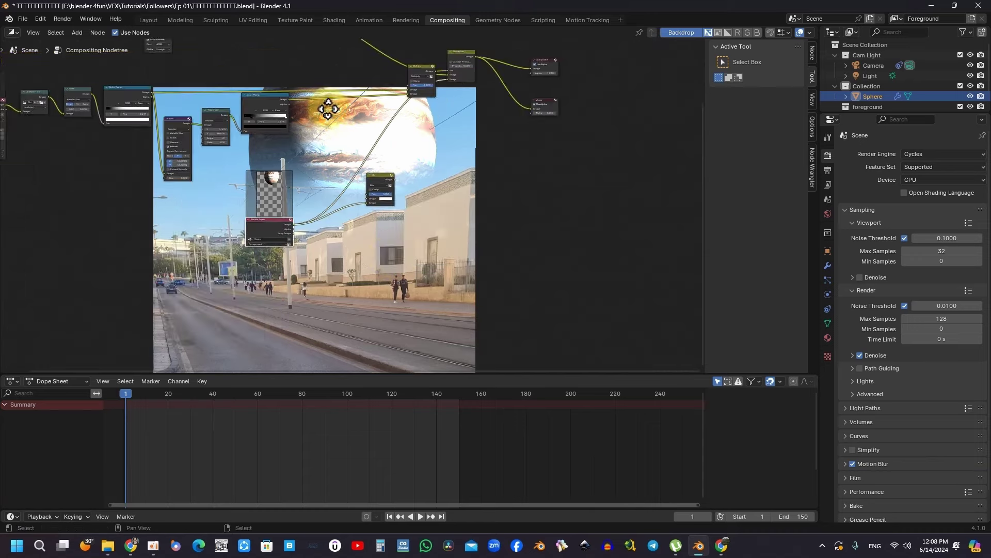
drag(280, 82, 329, 220)
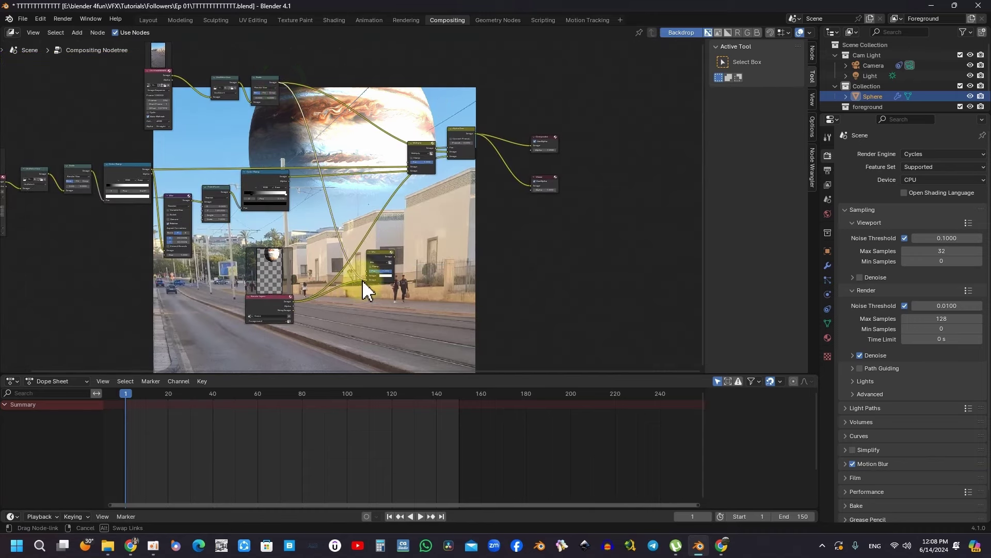
drag(364, 290, 368, 276)
scroll(381, 280, up, 2)
Connect the Mix output to Alpha Over's lower Image input and reposition the nodes
drag(432, 148, 326, 207)
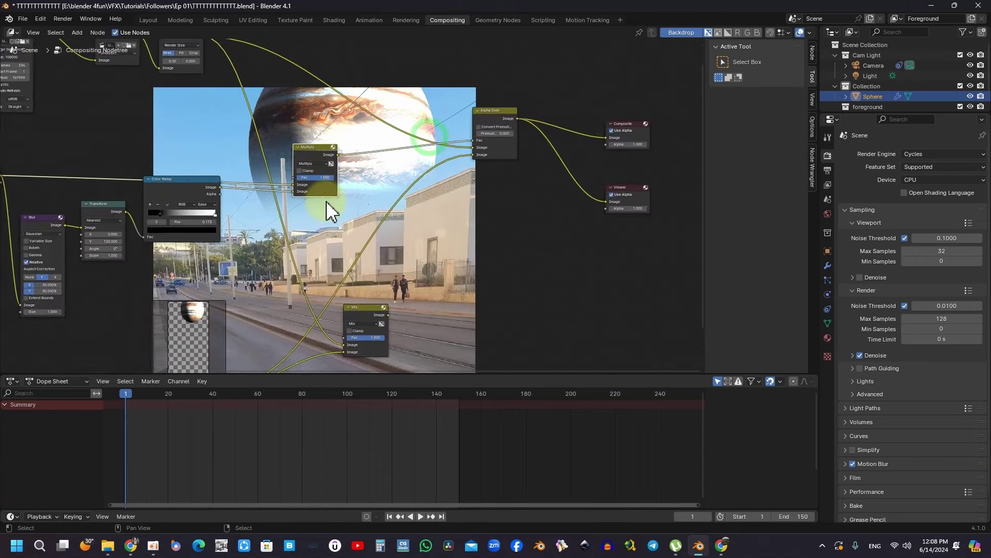
drag(388, 315, 393, 312)
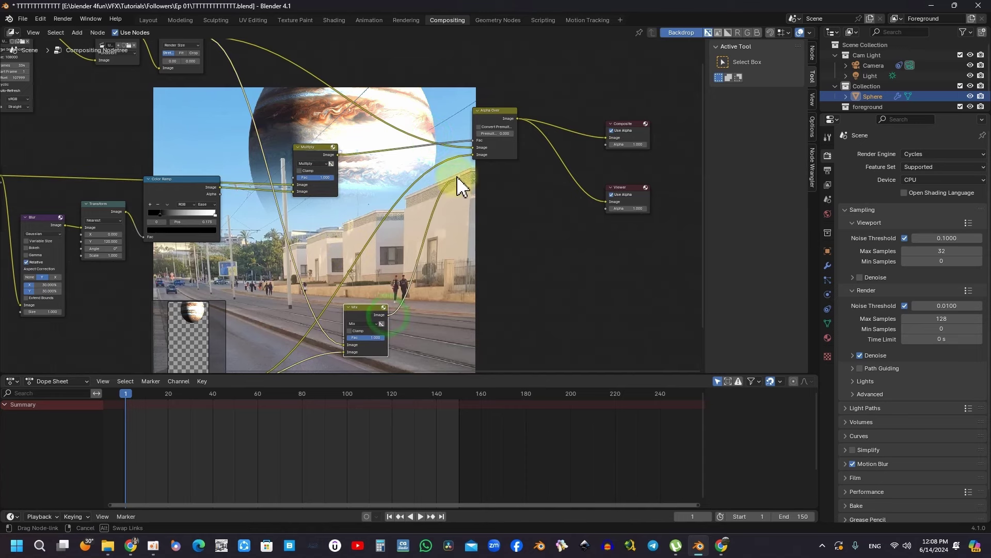
drag(472, 163, 473, 154)
middle_drag(362, 206, 459, 205)
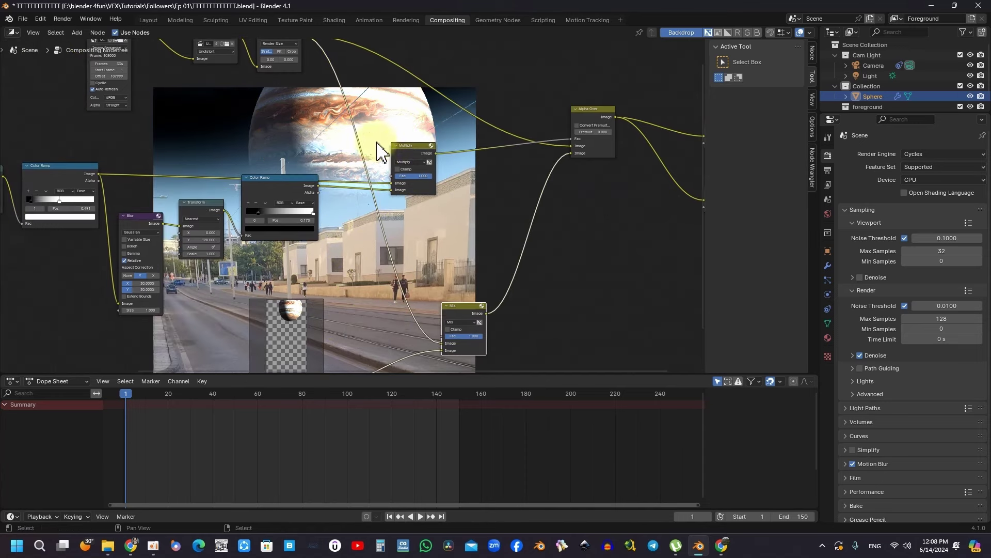
shift+scroll(420, 151, down, 3)
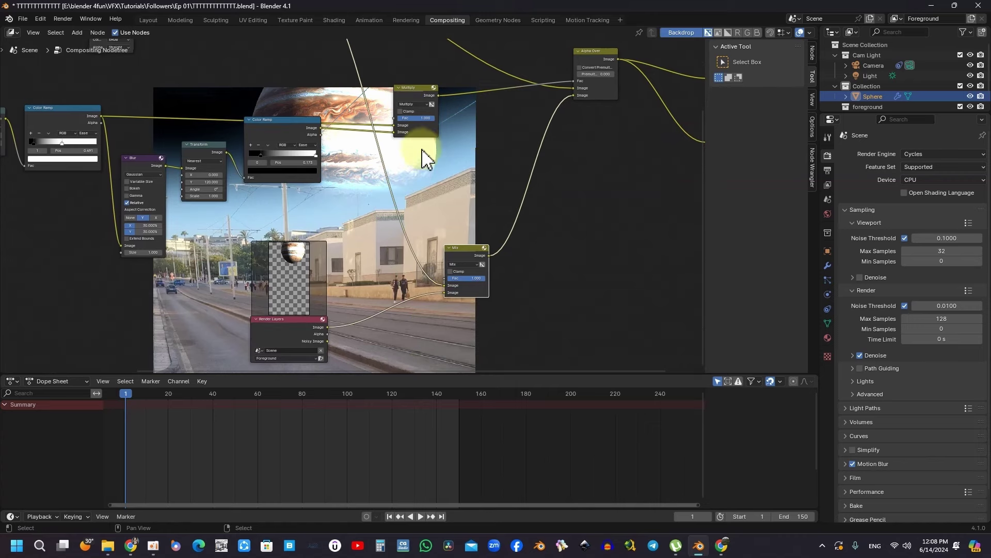
drag(469, 270, 468, 221)
scroll(453, 232, up, 2)
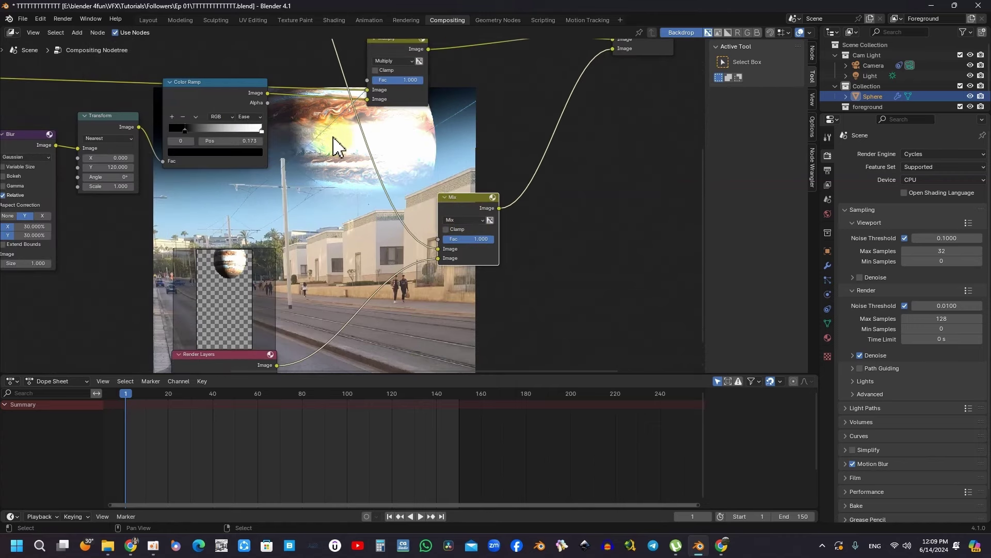
Switch the new Mix node's blend mode to Add
click(466, 220)
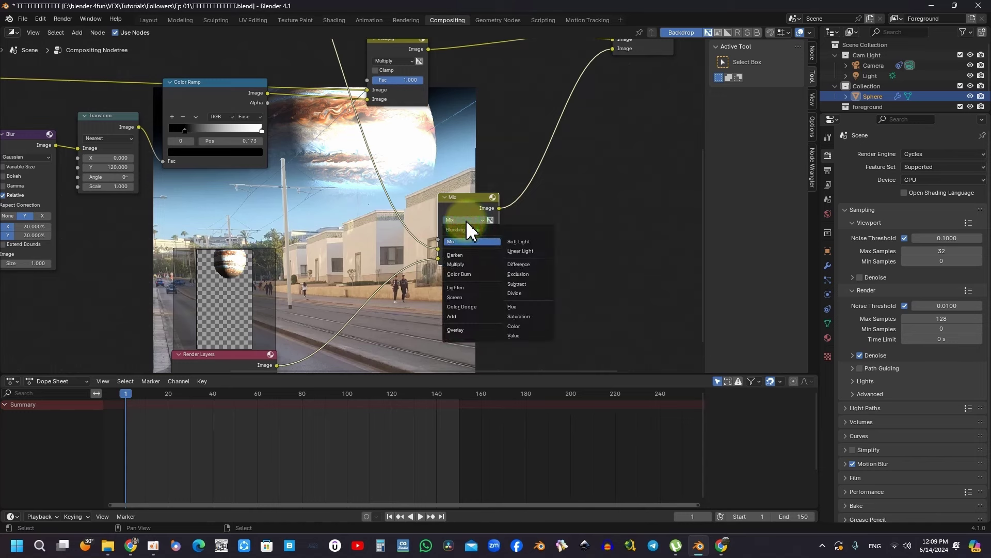
click(581, 196)
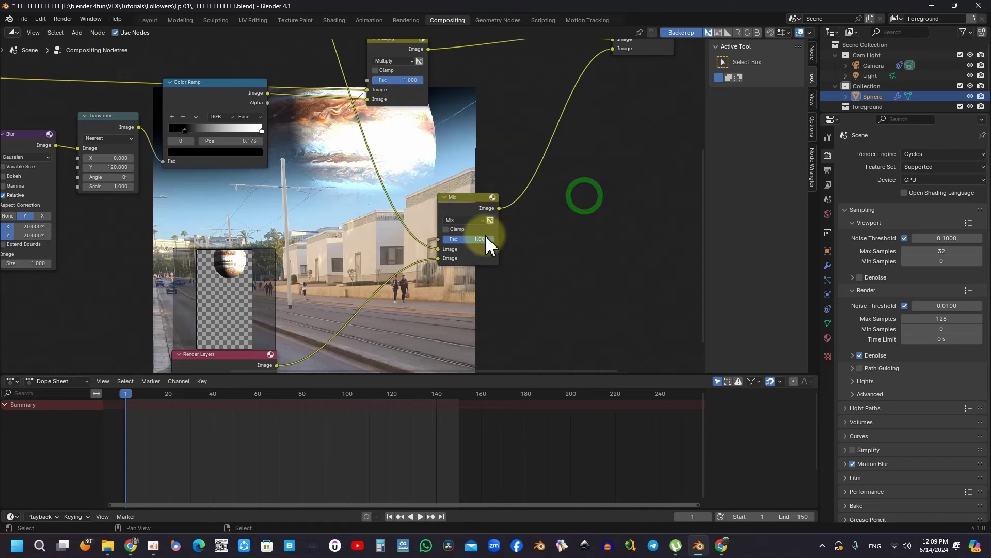
click(477, 220)
click(472, 316)
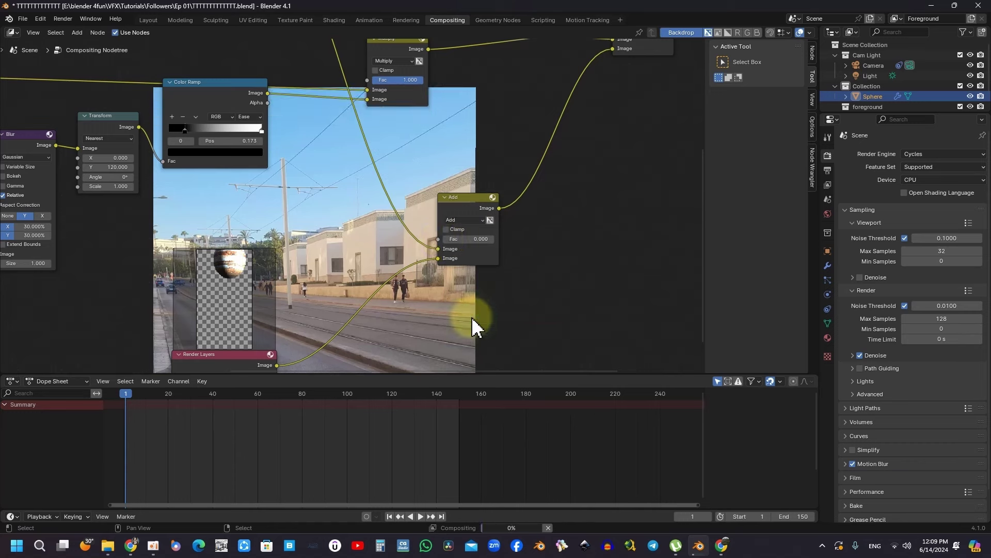
Set the Add Mix node's factor to 0.6
drag(456, 239, 449, 239)
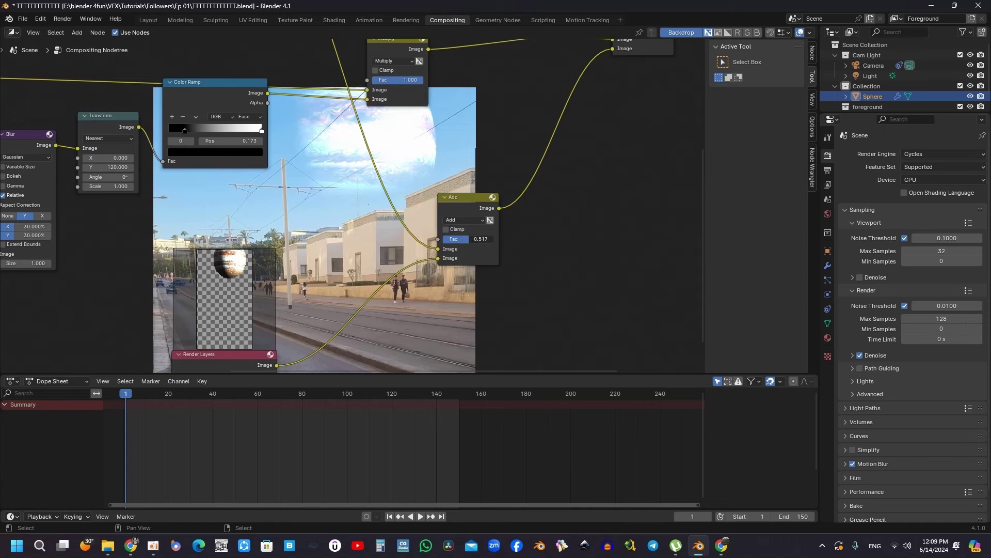
text(0.6)
key(Return)
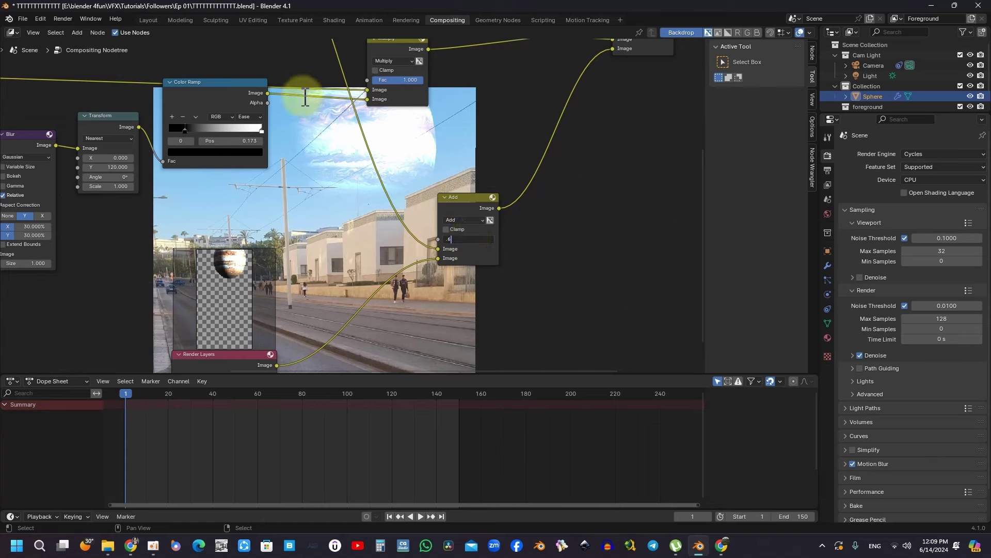
scroll(361, 123, down, 2)
middle_drag(372, 100, 360, 243)
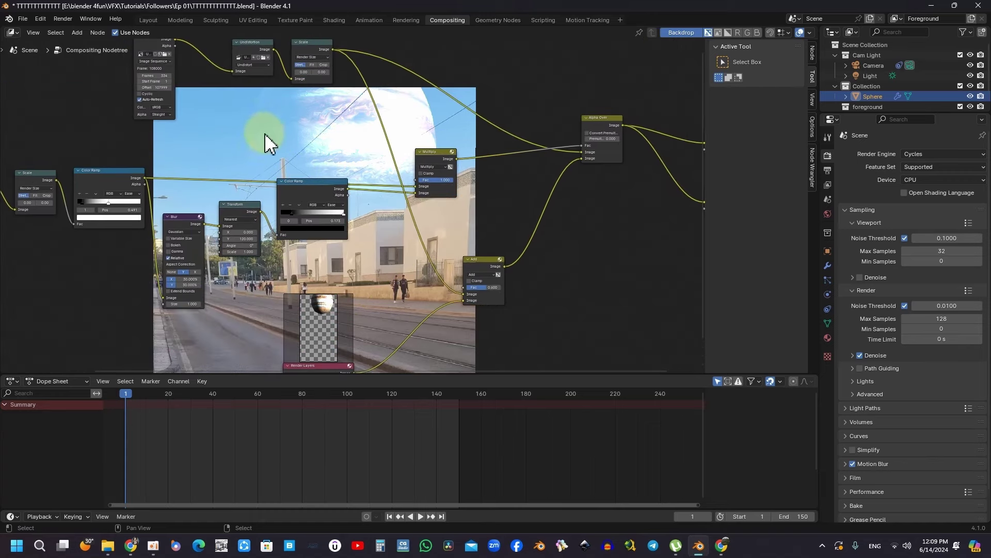
middle_drag(265, 132, 275, 160)
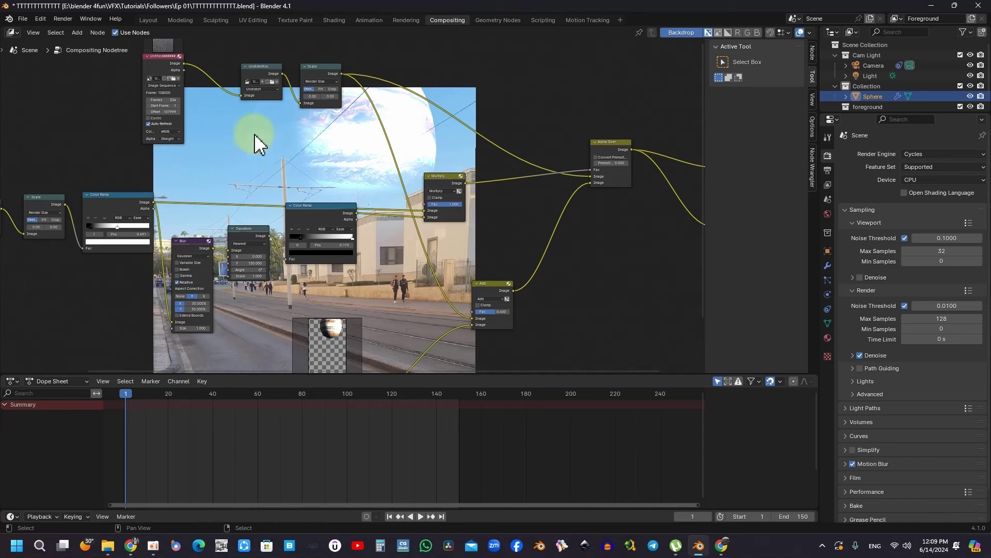
Expand Render Performance settings and set Threads to Fixed
scroll(362, 129, down, 1)
scroll(433, 124, down, 1)
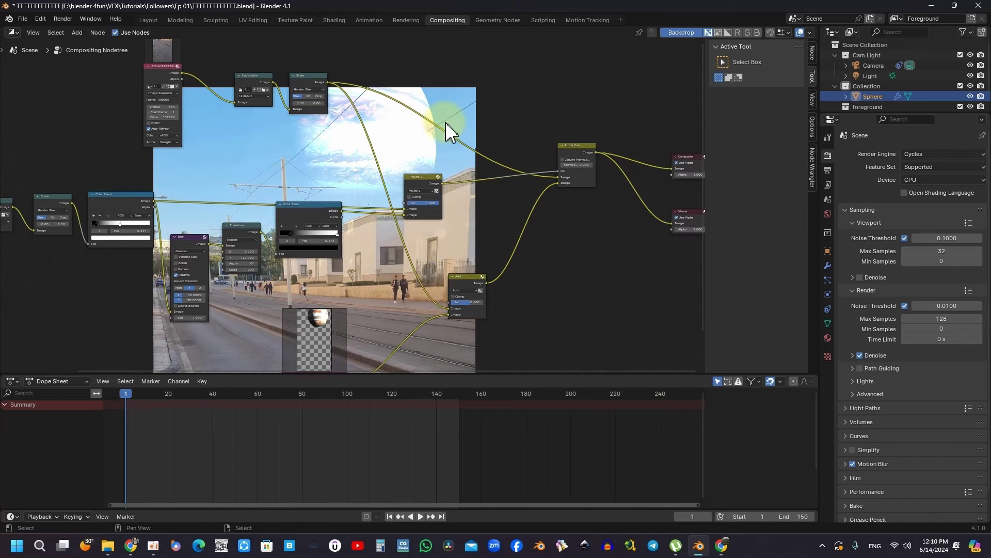
scroll(449, 132, down, 1)
scroll(448, 132, up, 1)
scroll(439, 137, up, 1)
scroll(427, 142, up, 1)
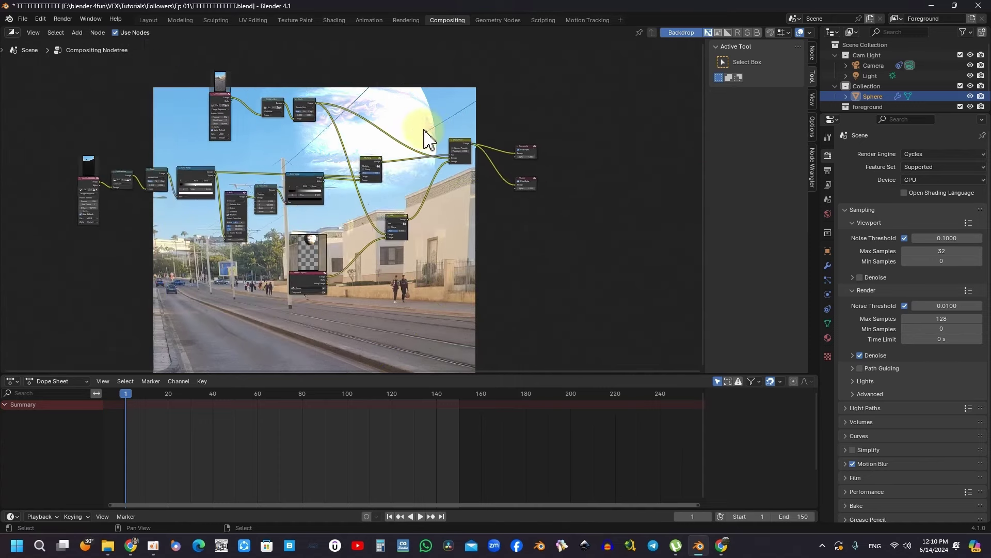
scroll(427, 140, up, 1)
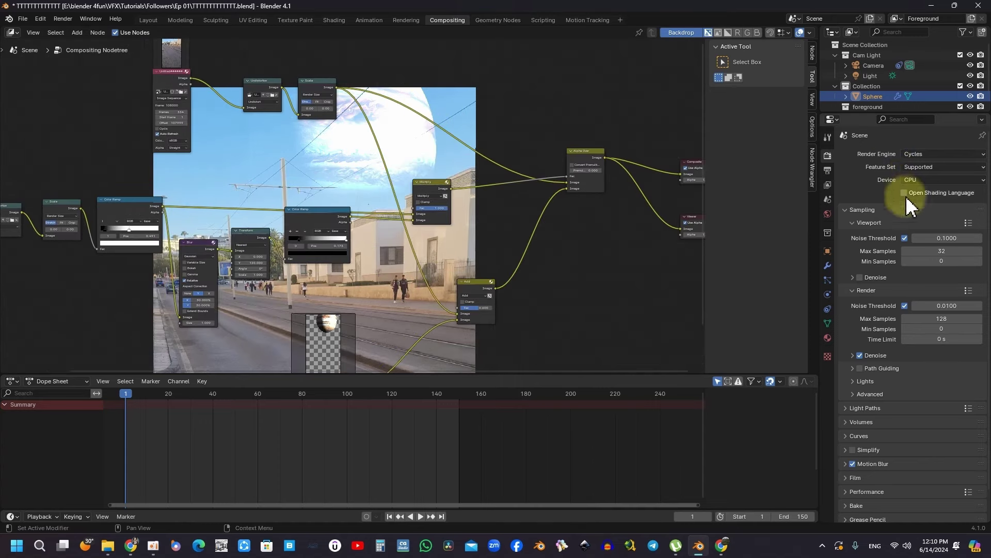
scroll(937, 289, down, 2)
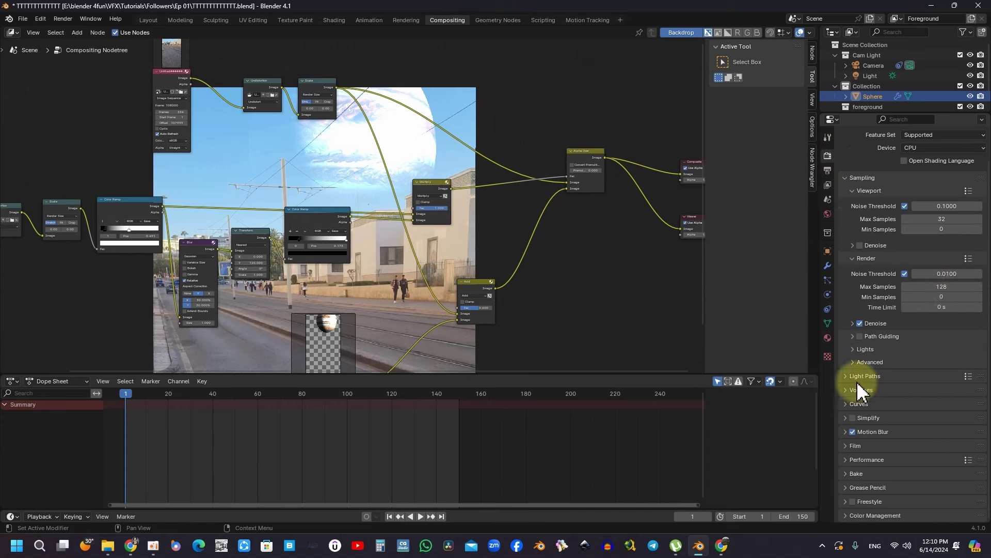
click(849, 455)
scroll(907, 380, down, 5)
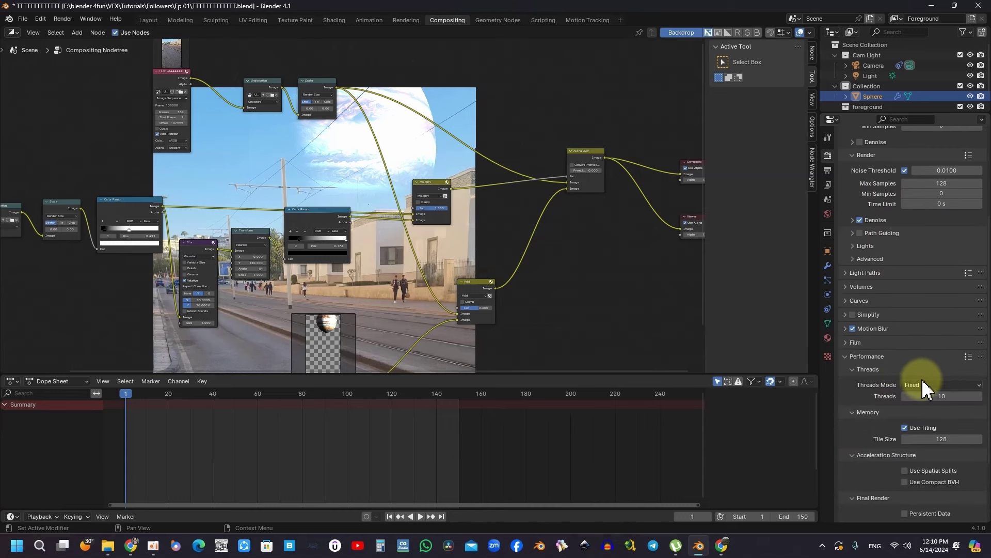
drag(942, 396, 947, 398)
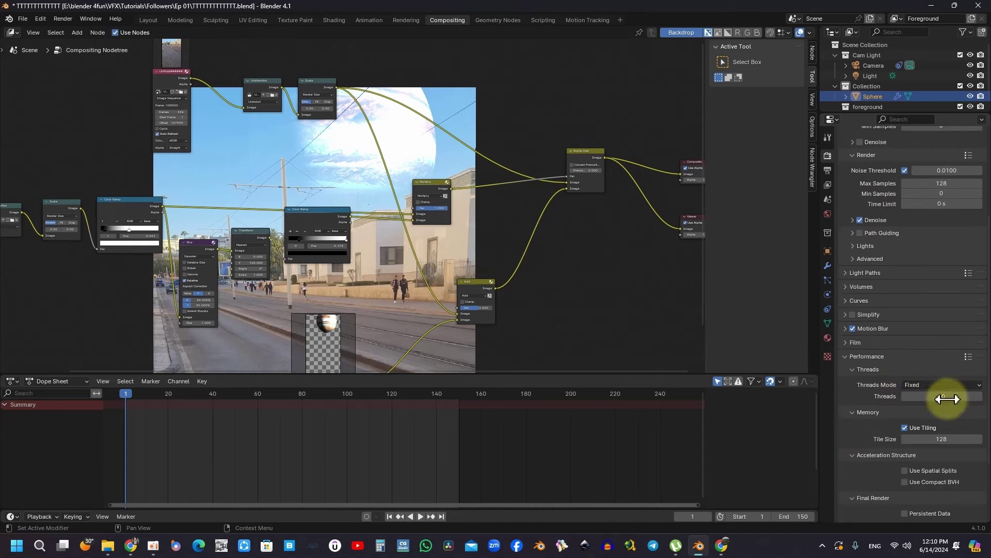
Show the Output Properties with format, frame range and output path
scroll(878, 418, up, 3)
scroll(852, 408, up, 3)
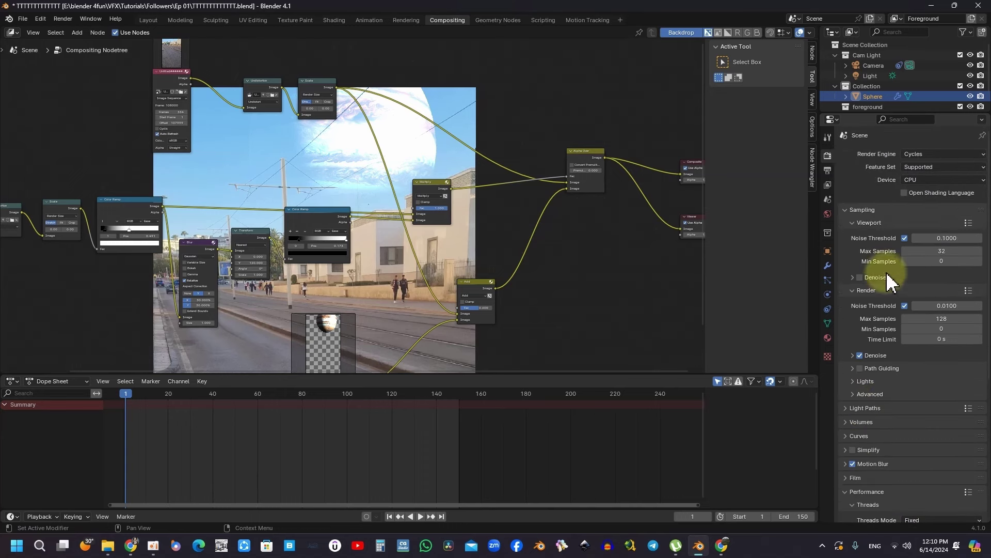
click(827, 170)
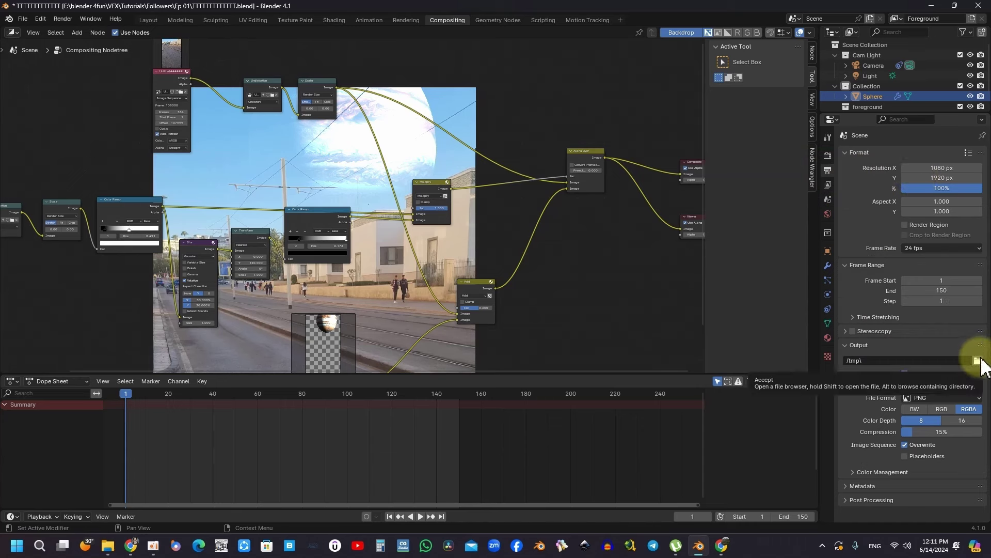
Create a 'Final Animation' folder inside Ep 01 and set it as the render output path
click(978, 361)
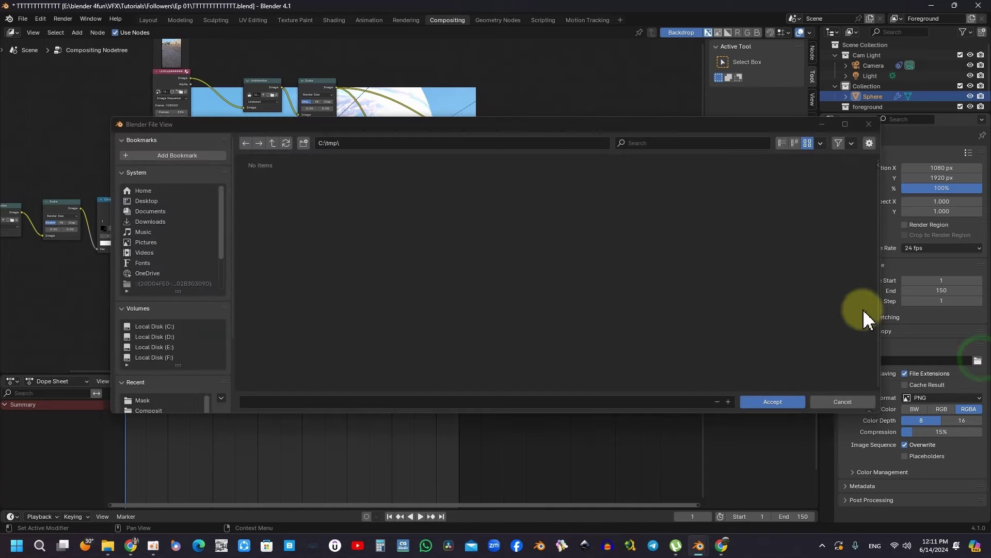
scroll(223, 261, down, 2)
click(143, 284)
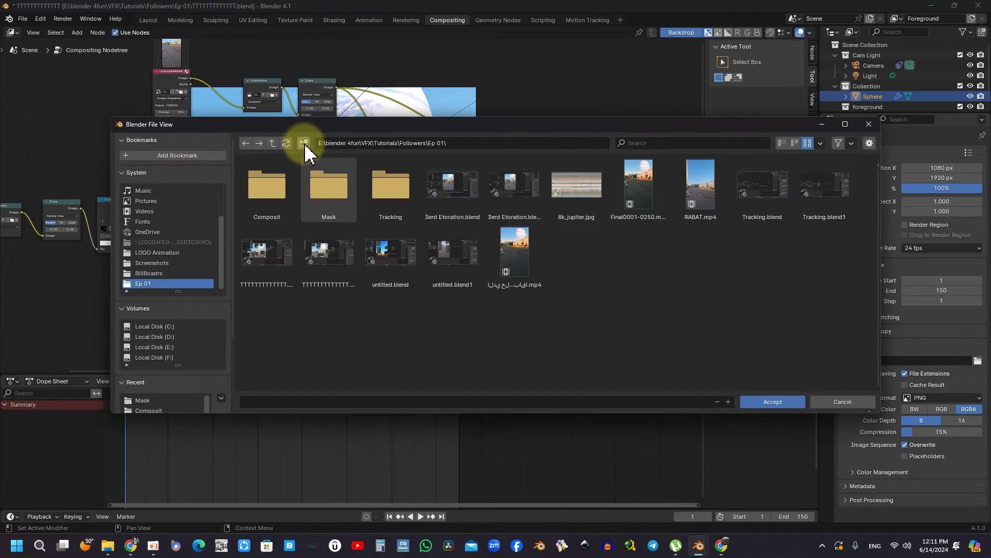
click(303, 143)
text(Final Animatio)
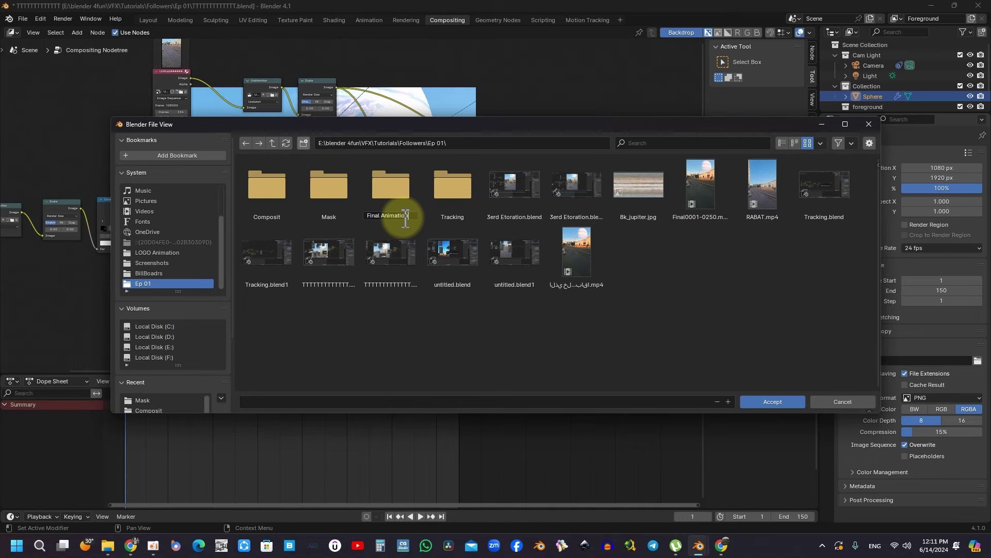
text(n)
click(454, 303)
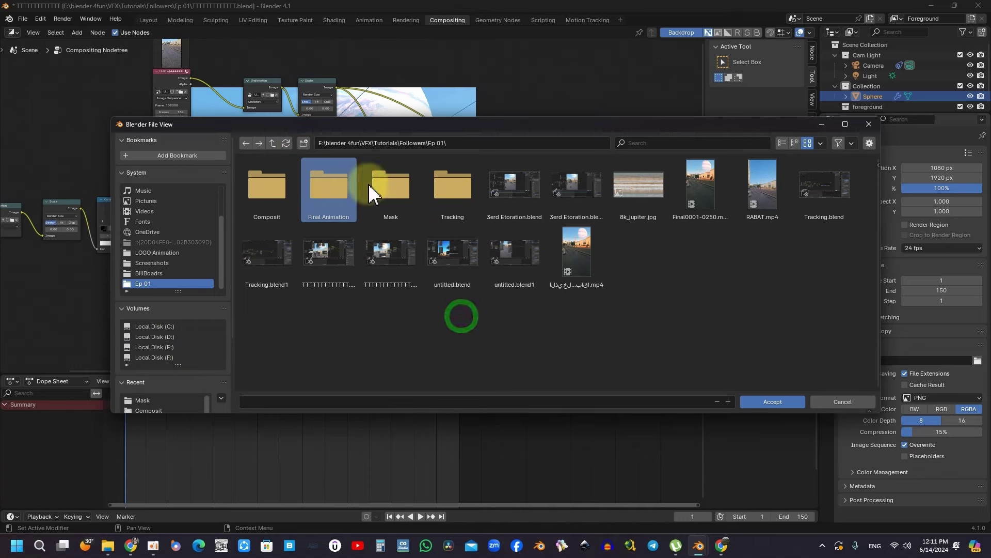
click(316, 199)
click(773, 401)
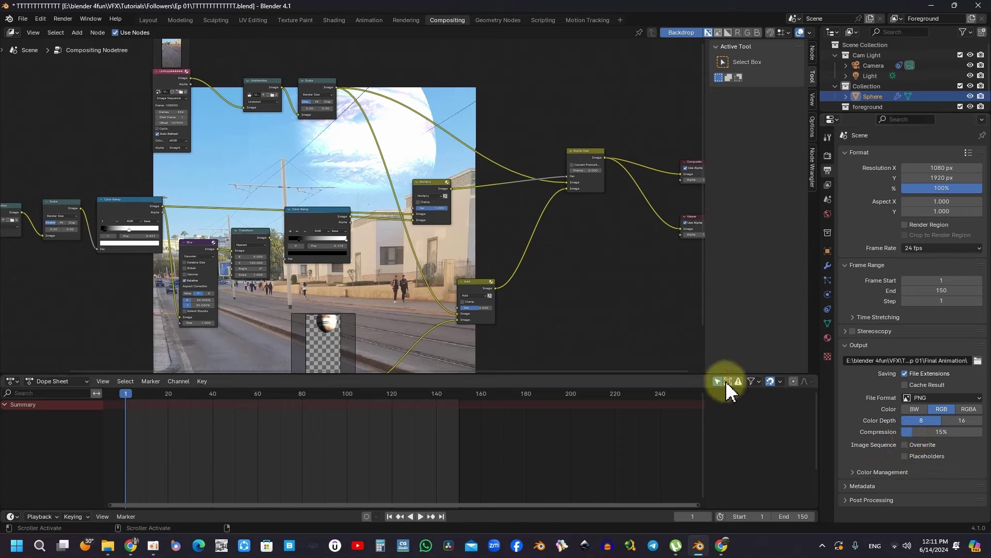
Turn off Overwrite for rendered frames and save the project with Ctrl+S
click(905, 445)
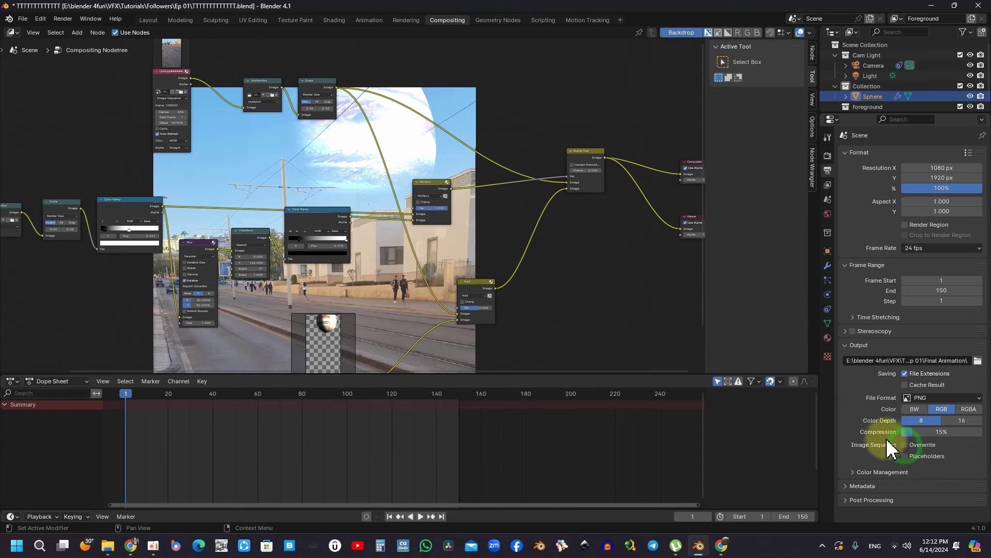
key(ctrl+s)
click(596, 161)
click(749, 281)
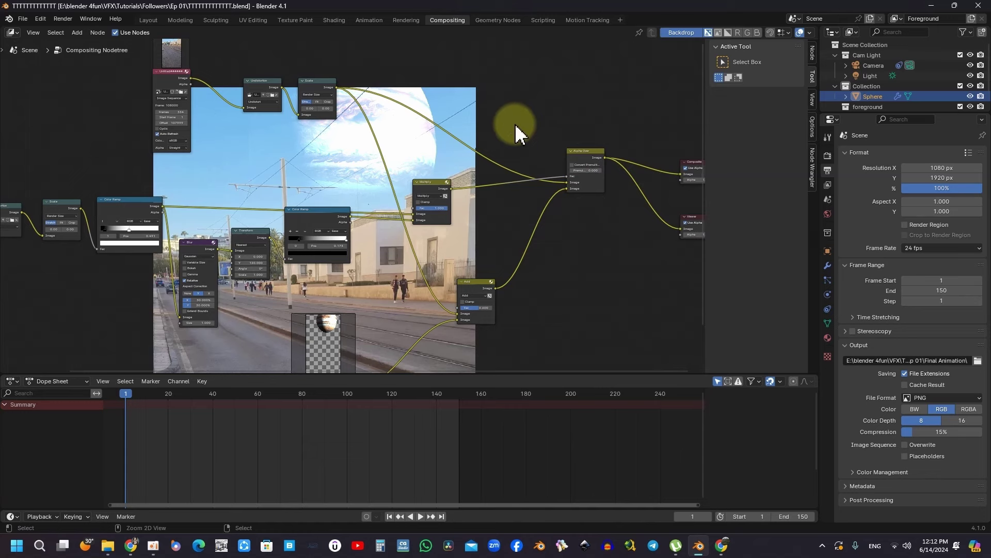
Render all 150 frames with Ctrl+F12, then play them in the Animation Player via Render > View Animation
key(ctrl+F12)
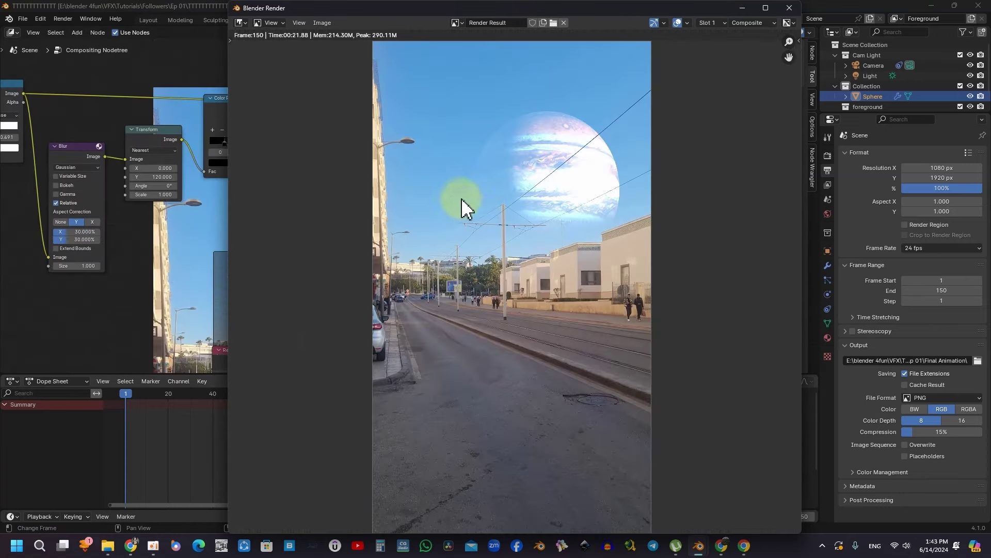
key(Escape)
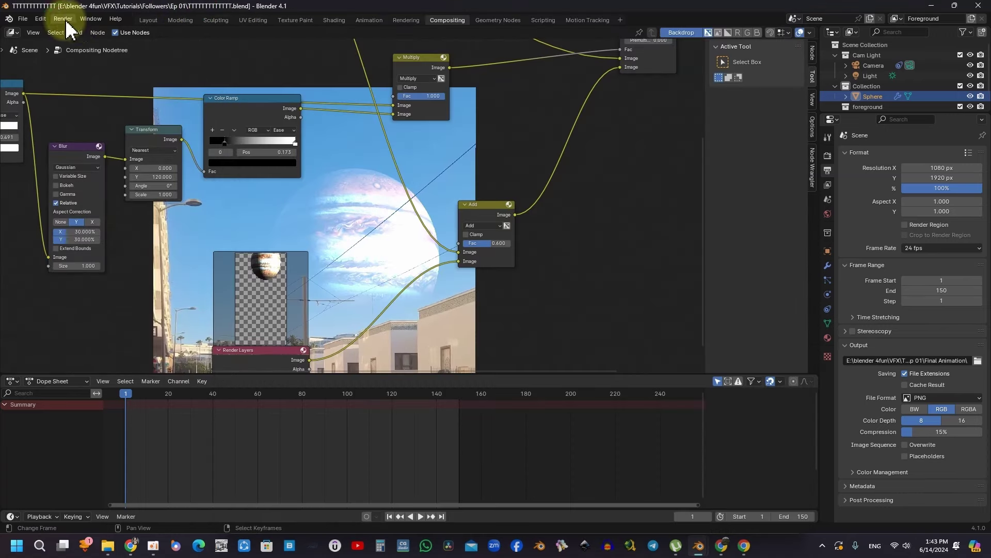
click(63, 19)
click(87, 80)
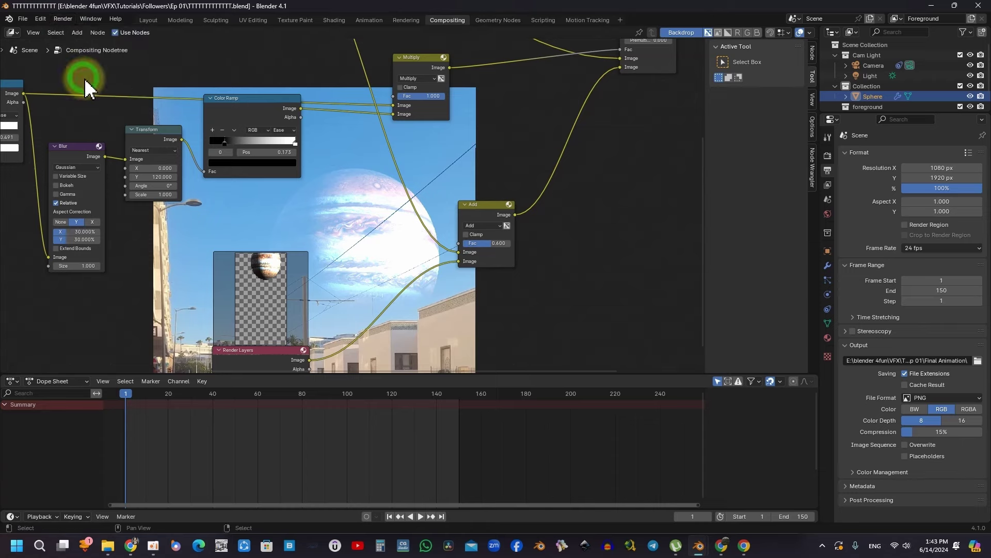
mouse_move(173, 11)
mouse_down()
mouse_move(381, 49)
mouse_move(406, 38)
mouse_up()
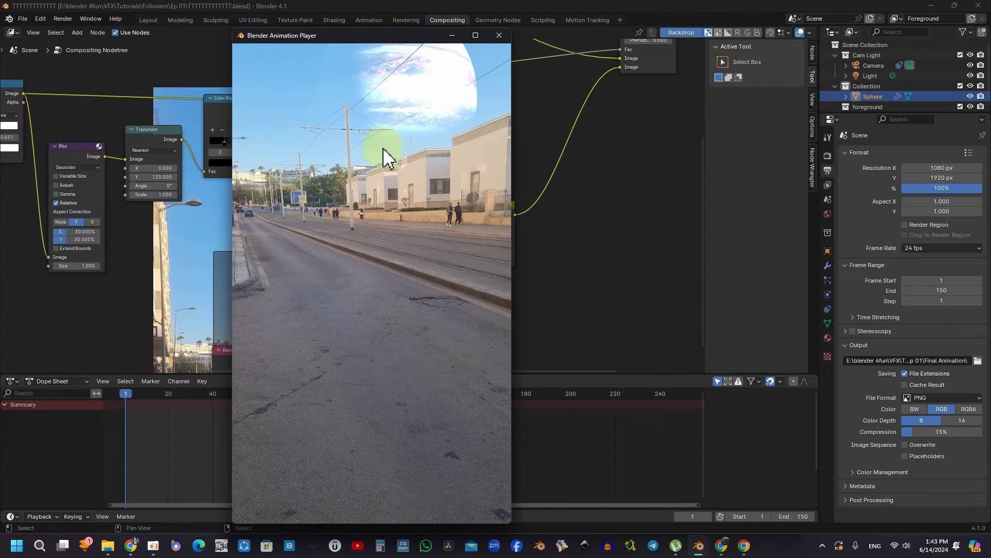